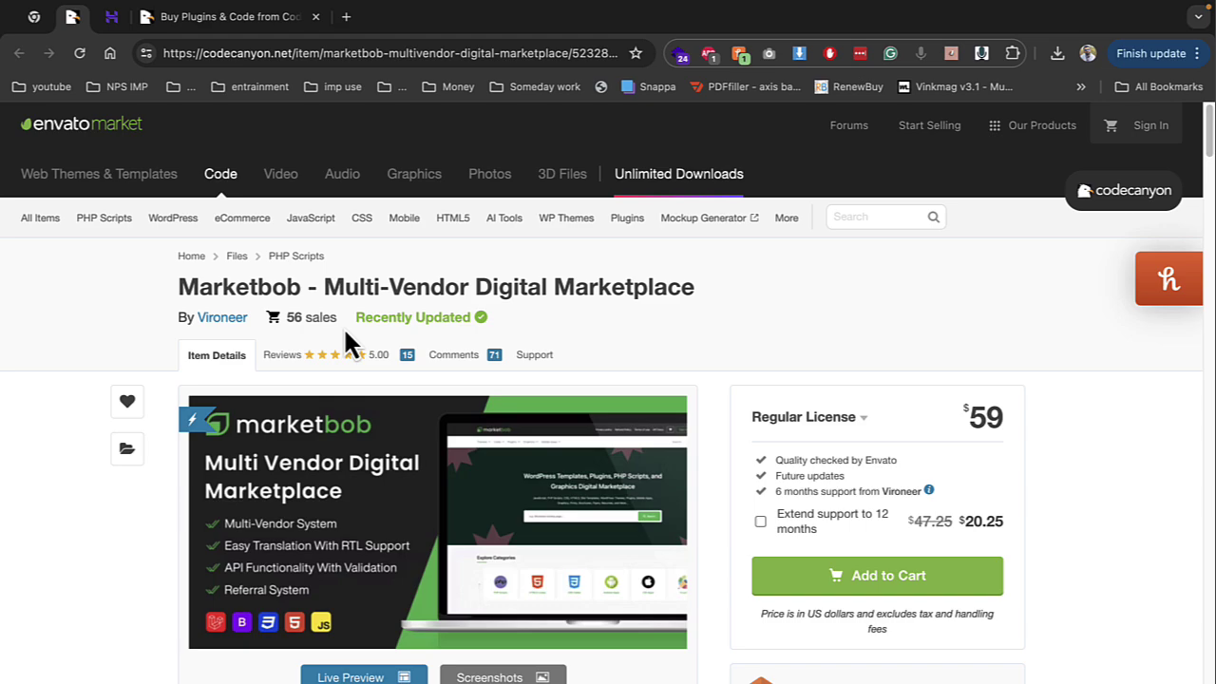
Highlight the Marketbob product title on CodeCanyon, then switch to the Hostinger hPanel tab
left_click_drag(323, 287, 613, 304)
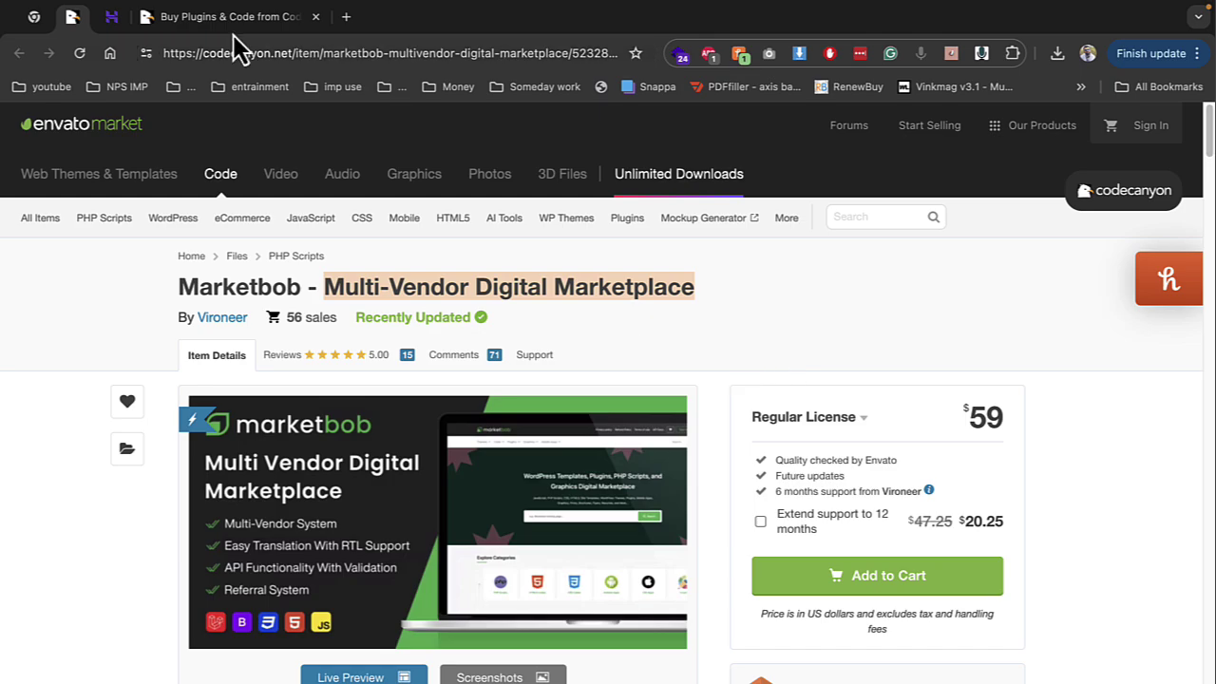
left_click(111, 21)
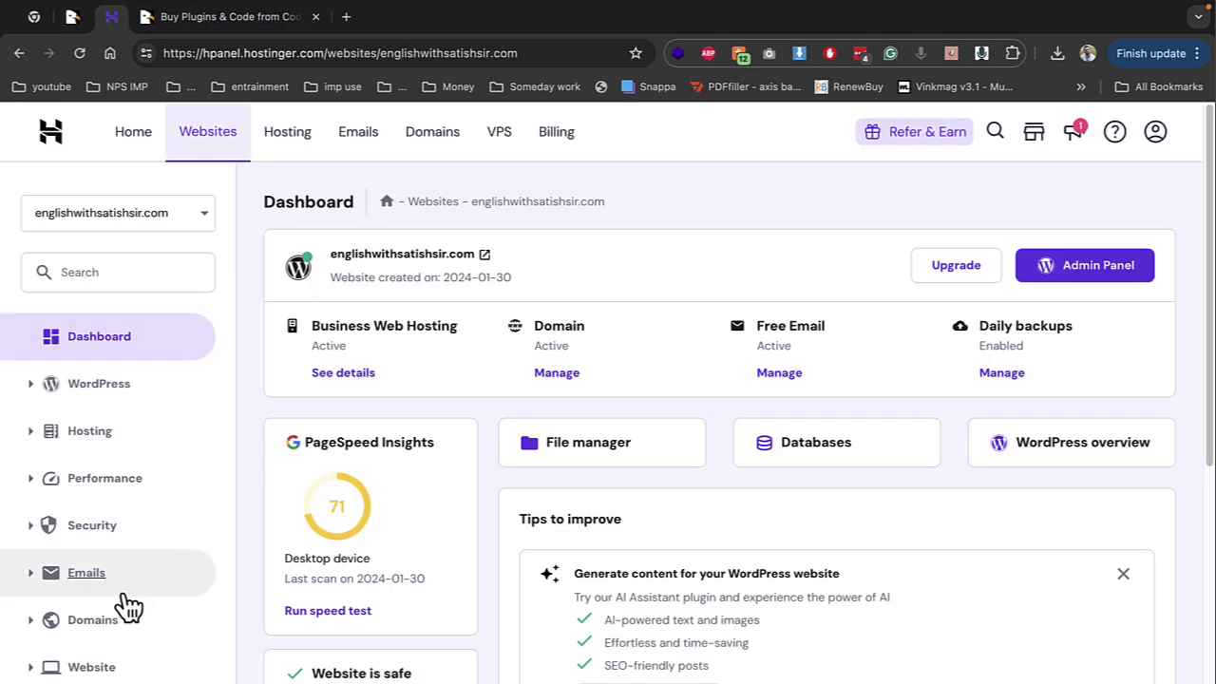
Close the CodeCanyon tab and open File Manager, showing public_html, .trash and DO_NOT_UPLOAD_HERE
scroll(124, 627, "down", 1)
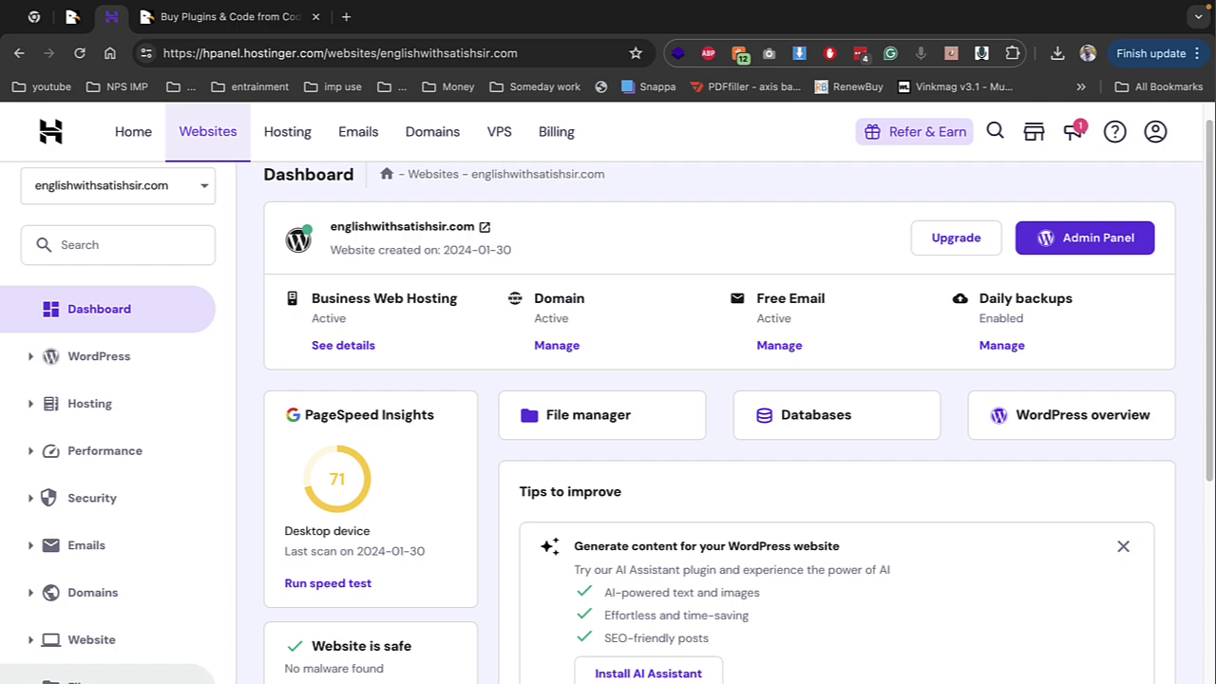
left_click(315, 17)
scroll(396, 570, "down", 2)
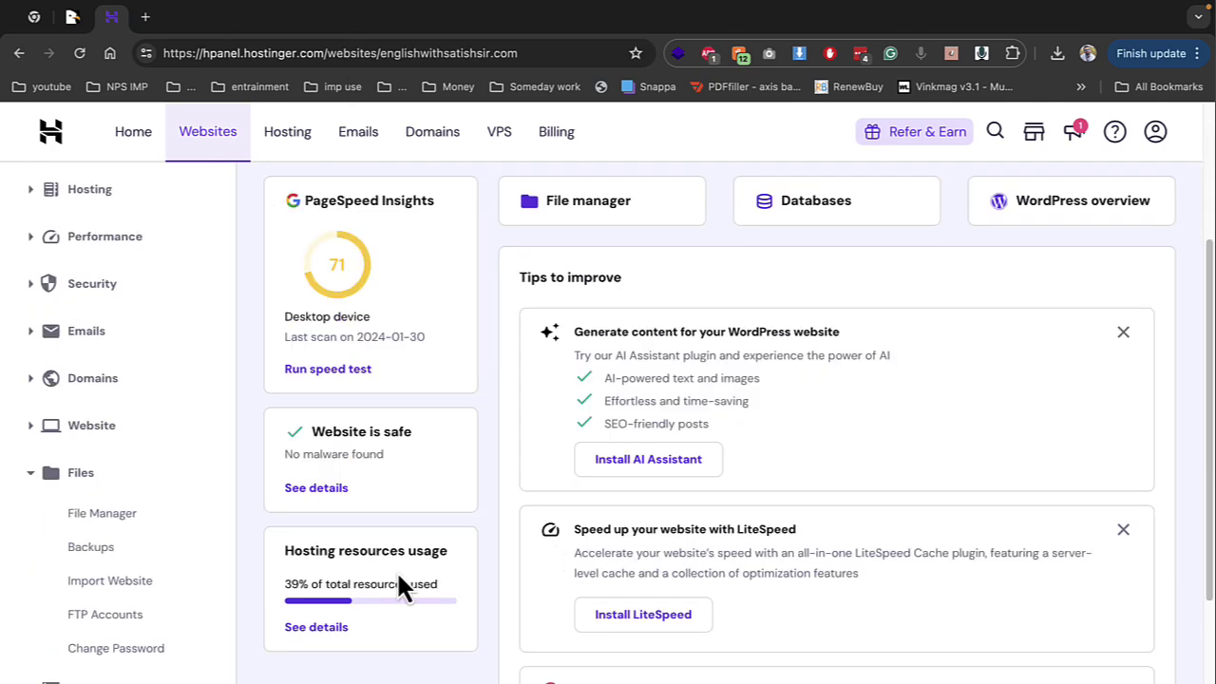
left_click(132, 532)
left_click(497, 290)
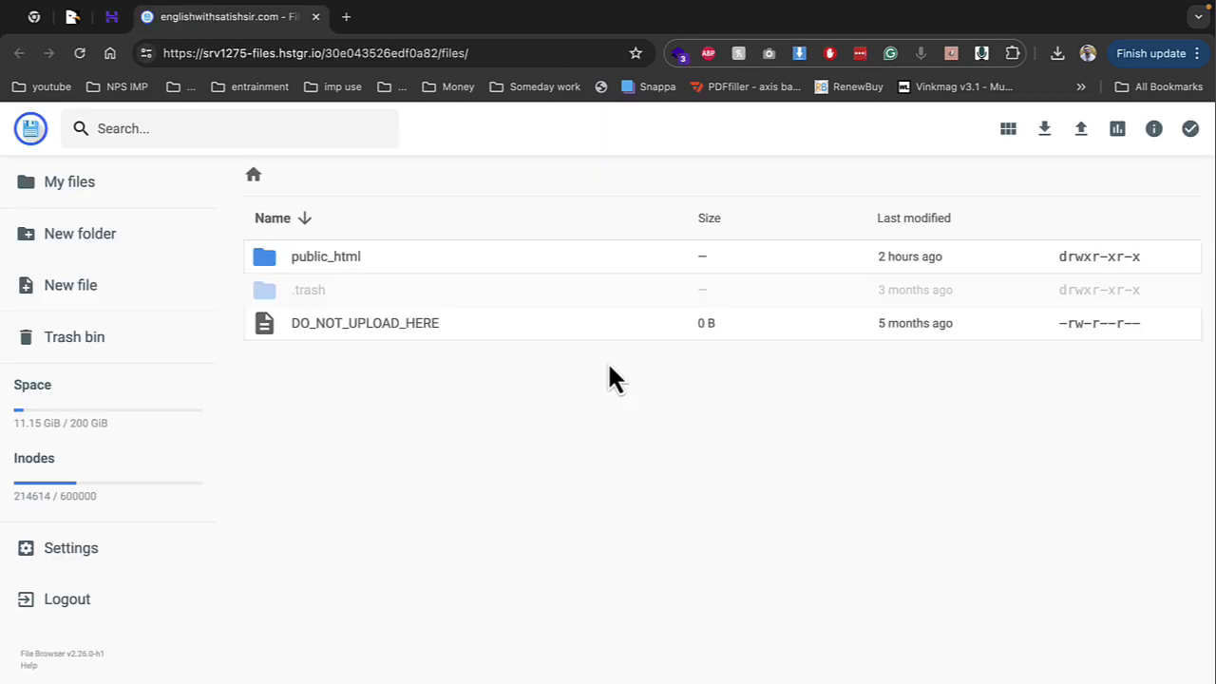
Open public_html/demo, upload Desktop's Script.zip into it, and go back to hPanel
double_click(357, 266)
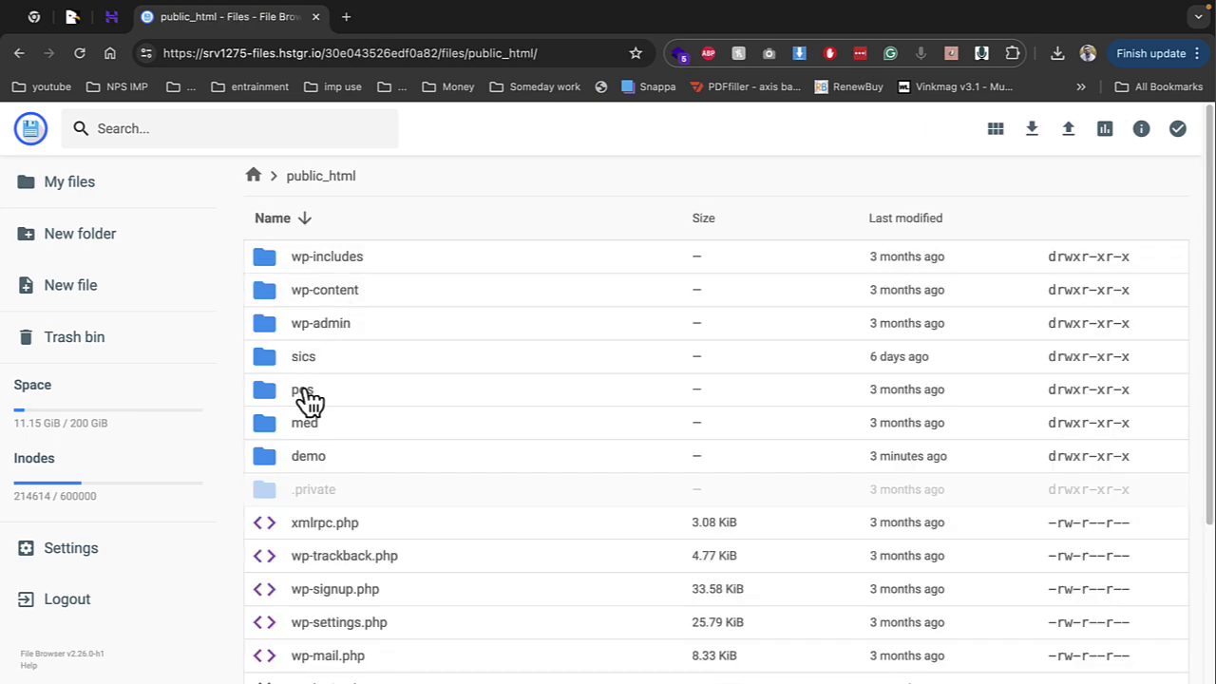
double_click(310, 456)
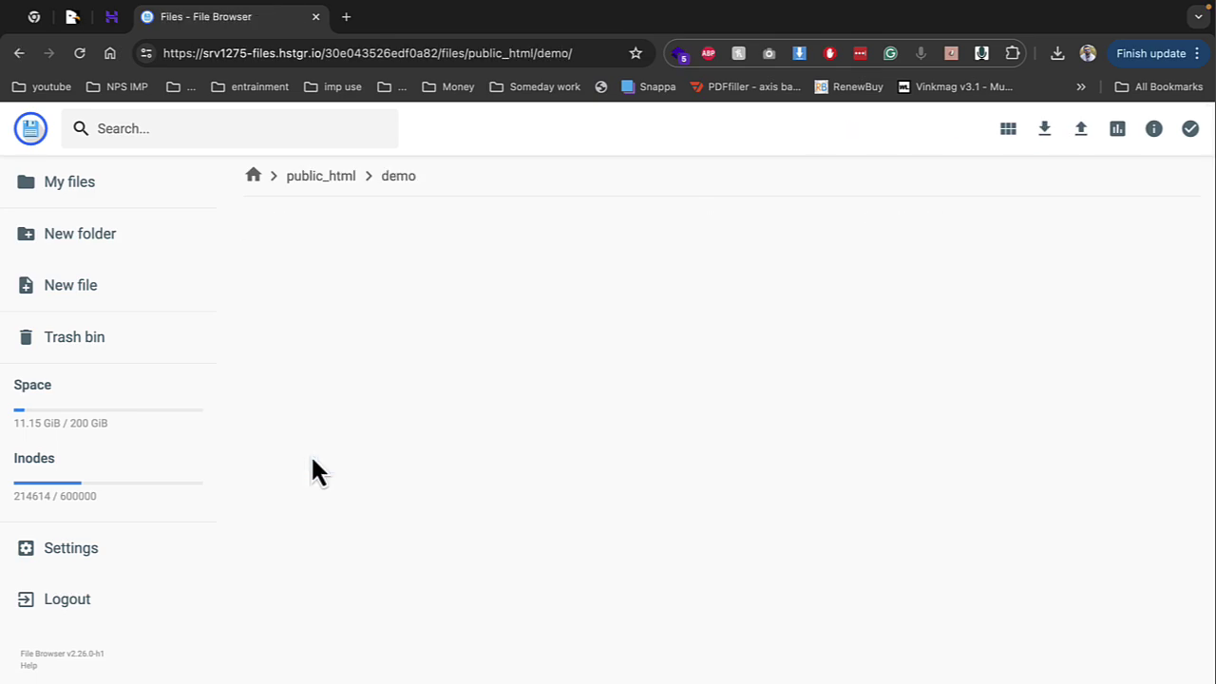
left_click(1080, 133)
left_click(466, 470)
left_click(363, 262)
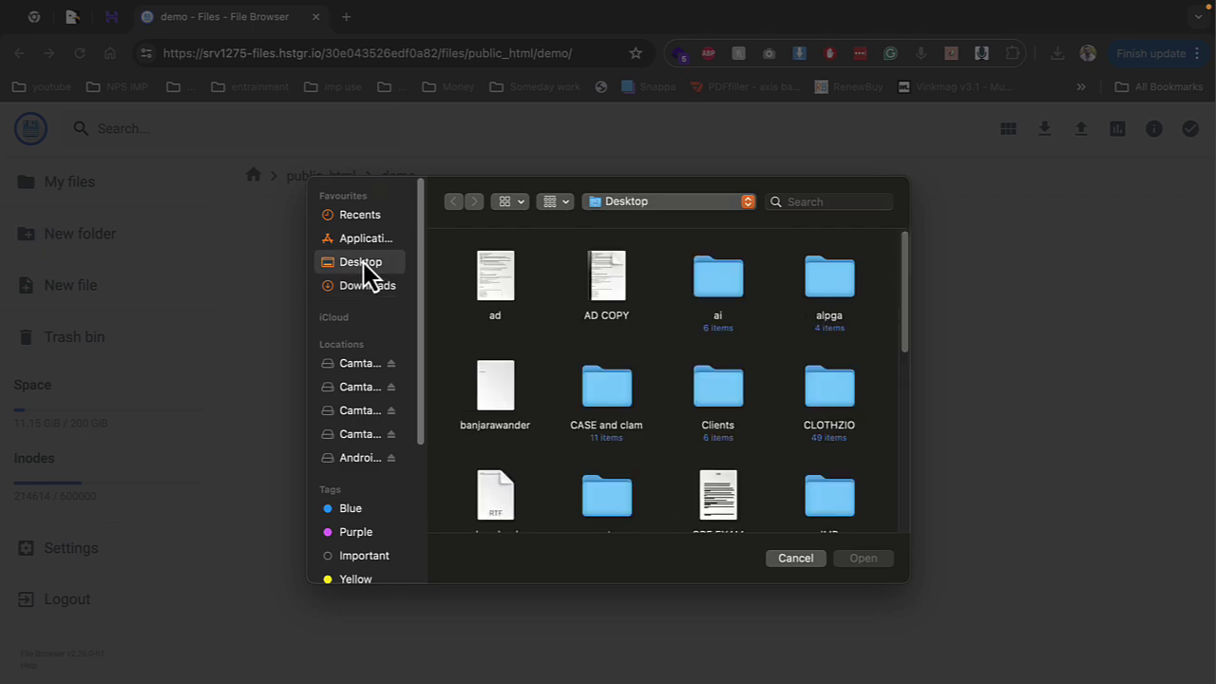
scroll(733, 464, "down", 5)
left_click(841, 429)
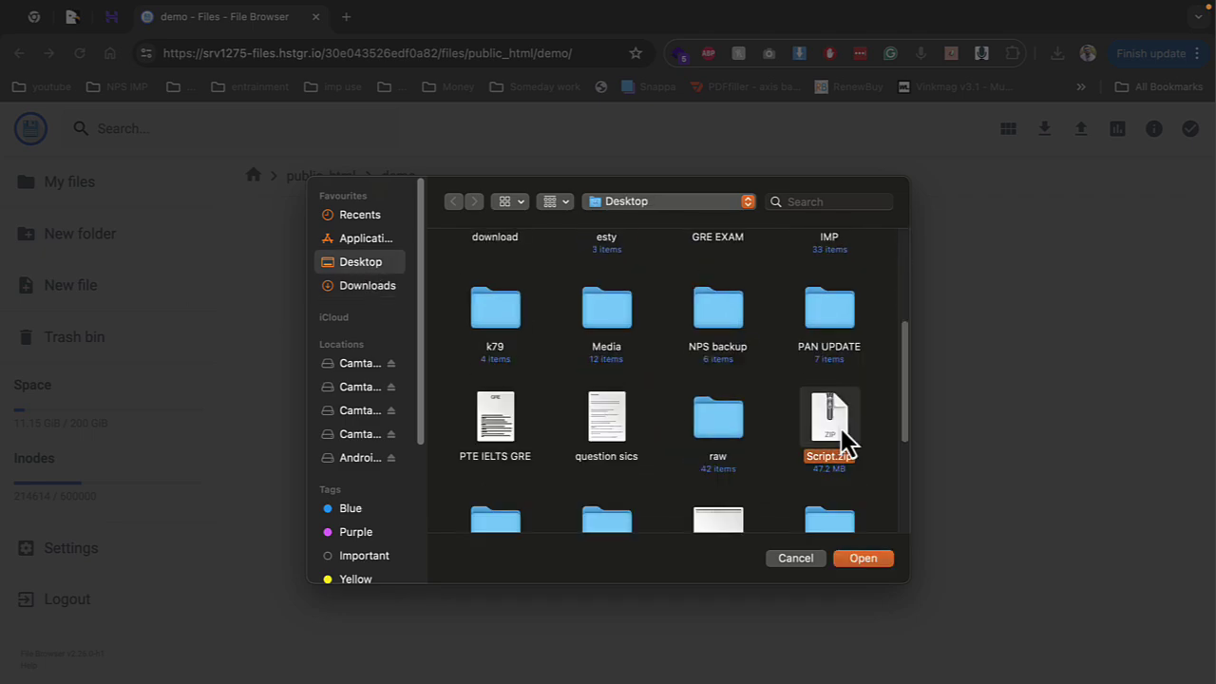
double_click(840, 428)
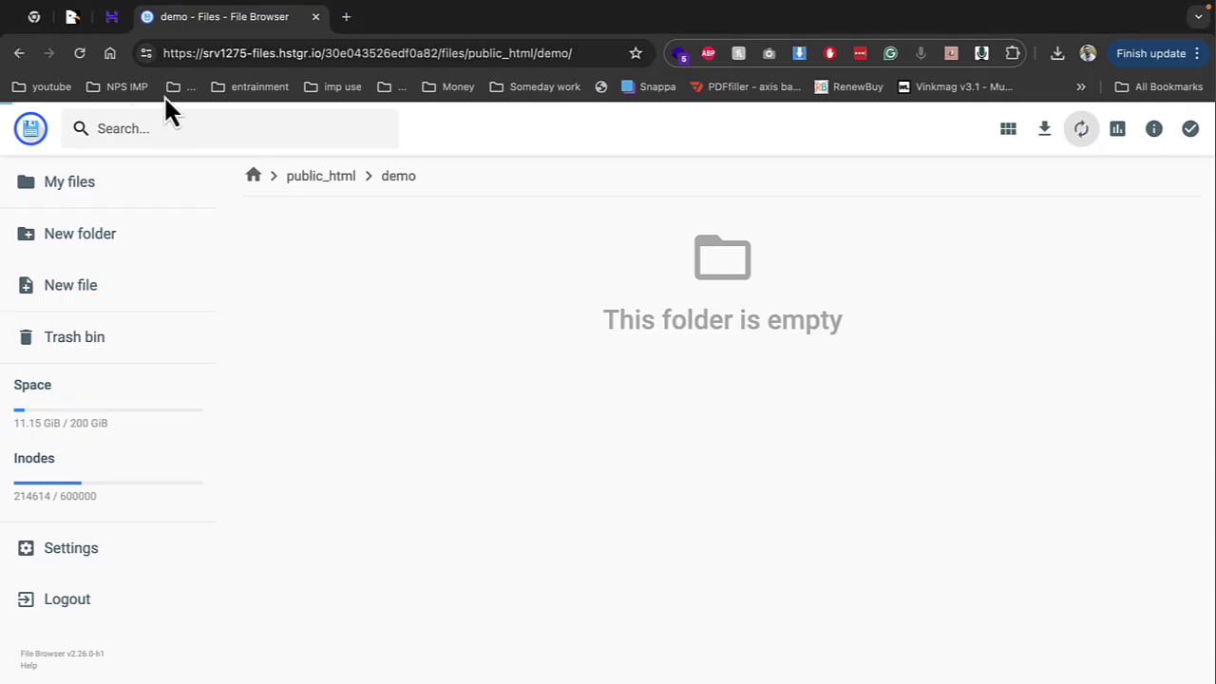
left_click(111, 17)
scroll(142, 579, "down", 3)
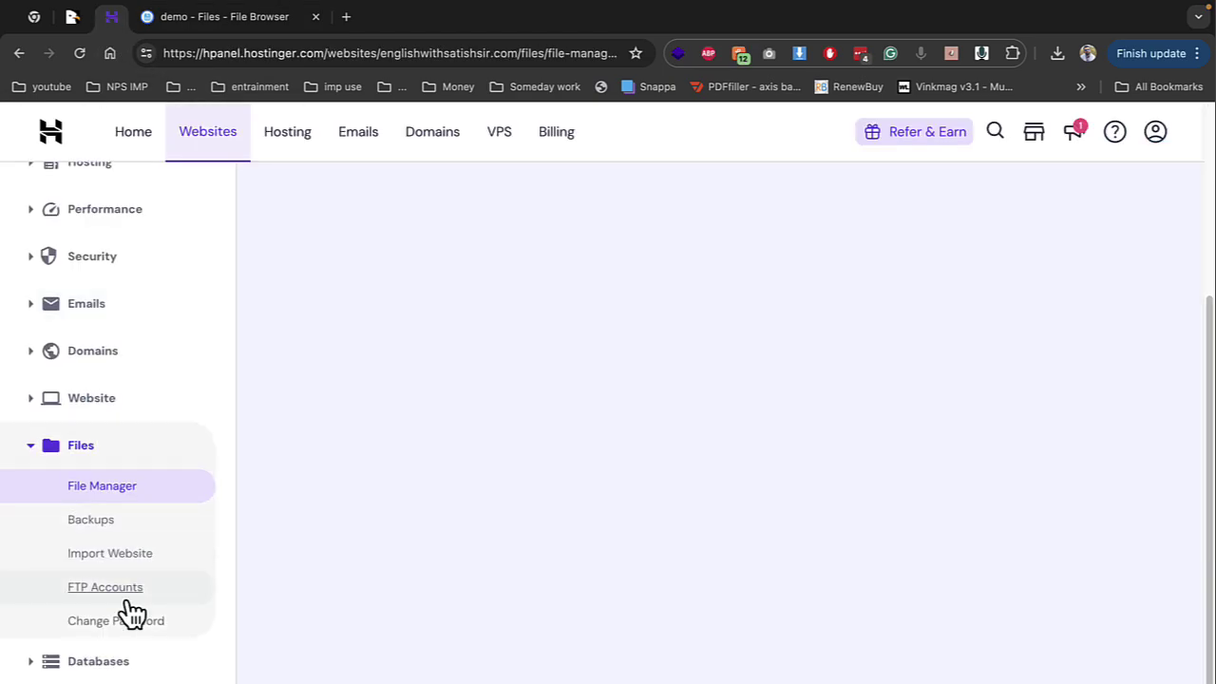
Under Databases > Management, create database and user demo2 with a password, then revisit File Browser
left_click(90, 665)
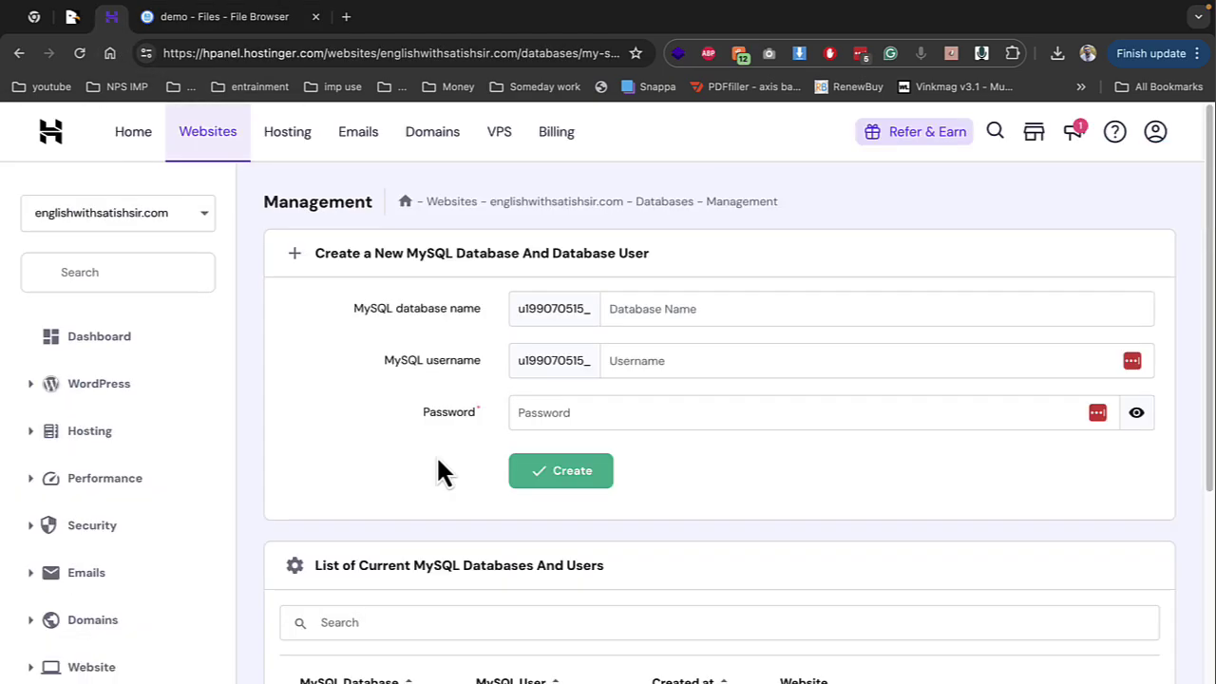
left_click(633, 313)
type("demo2")
key("Tab")
type("demo2")
key("Tab")
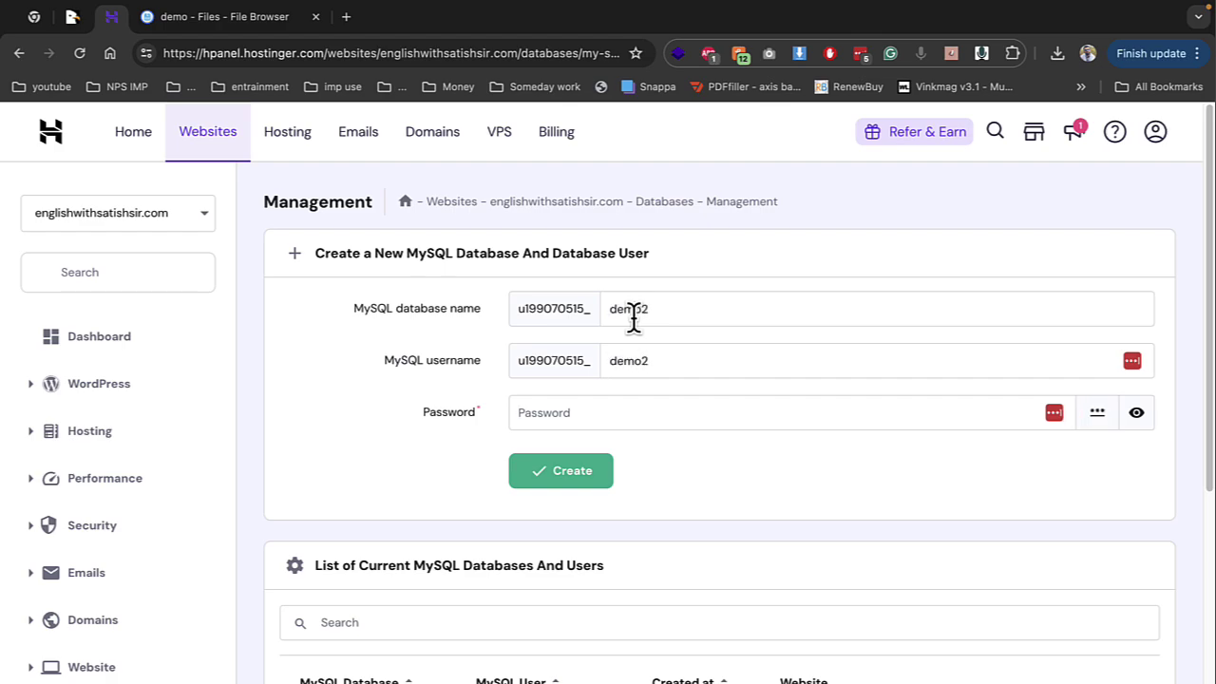
type("•••••••••")
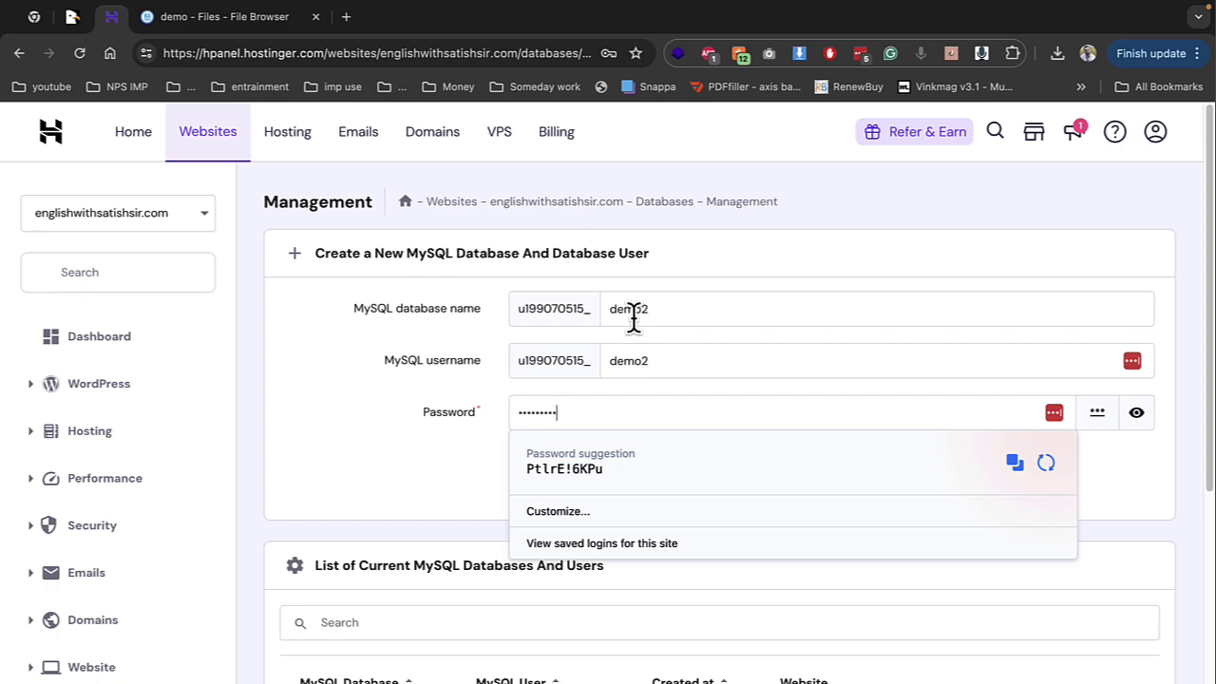
key("Return")
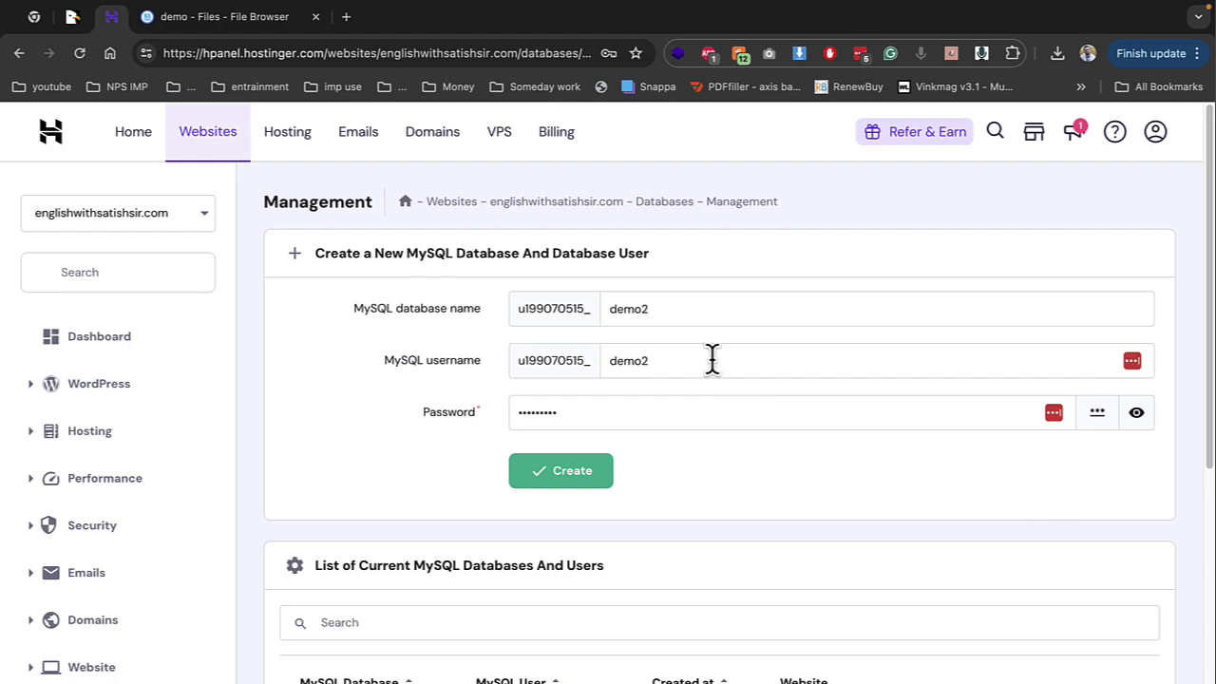
left_click(203, 19)
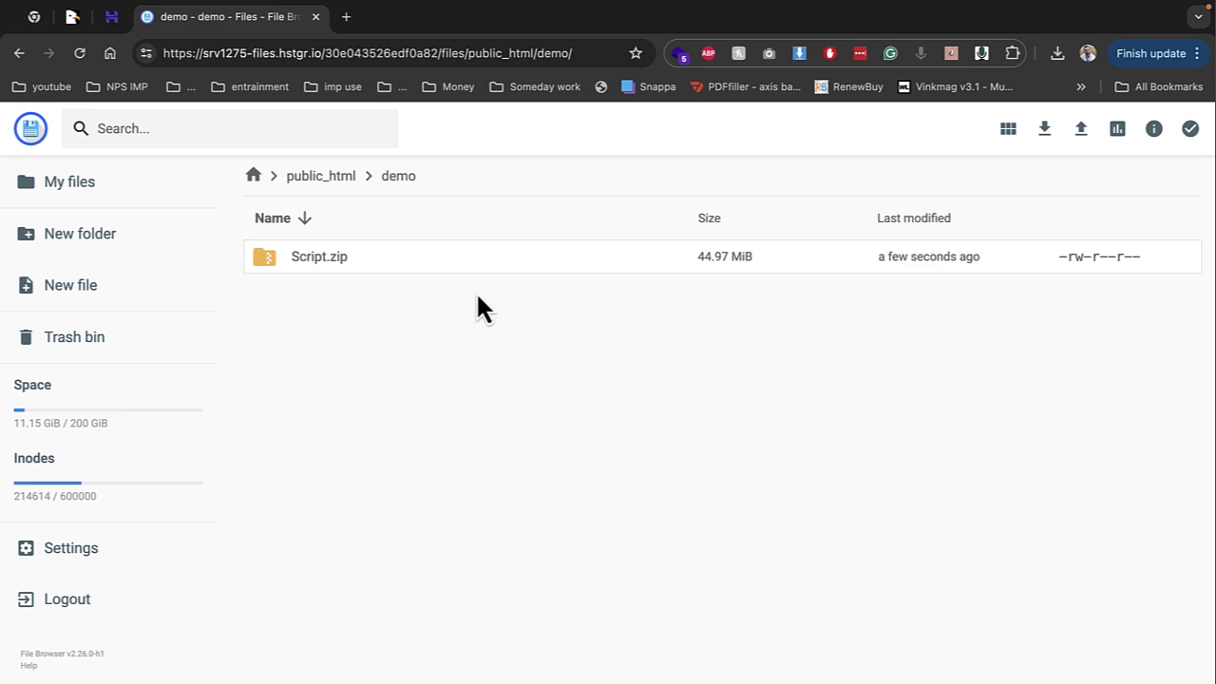
Extract Script.zip with folder name 'demo' into the parent (..) destination
right_click(344, 260)
left_click(439, 492)
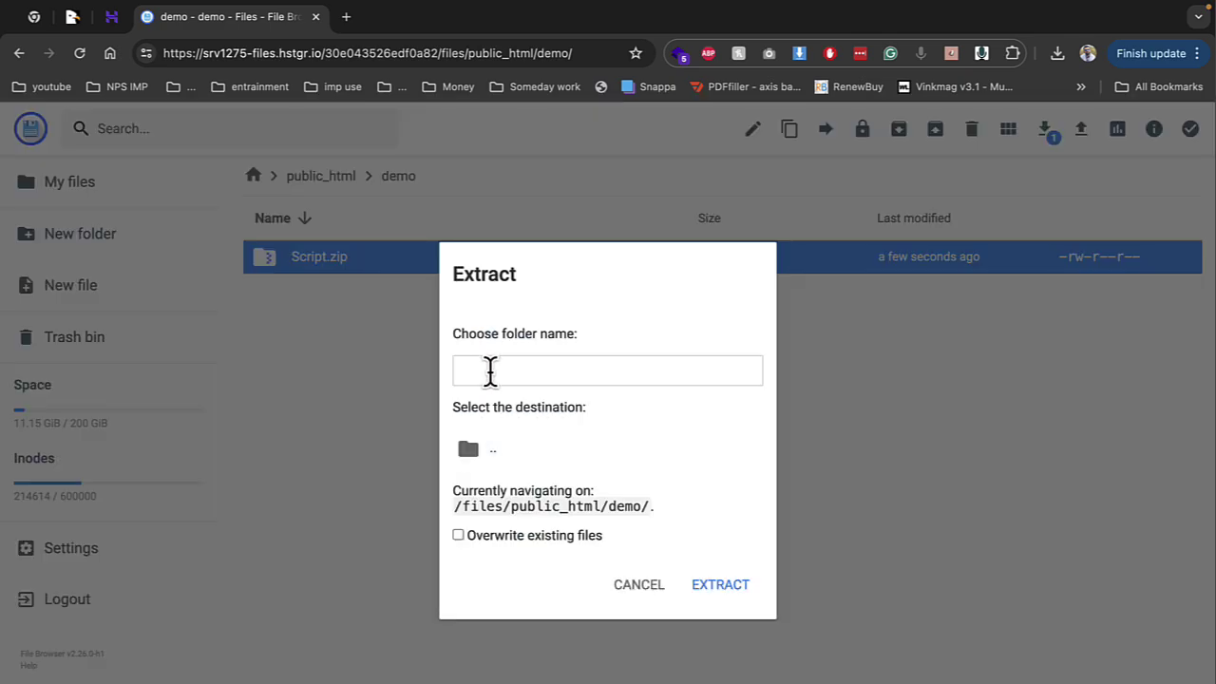
left_click(489, 370)
type("demo")
left_click(591, 454)
left_click(703, 585)
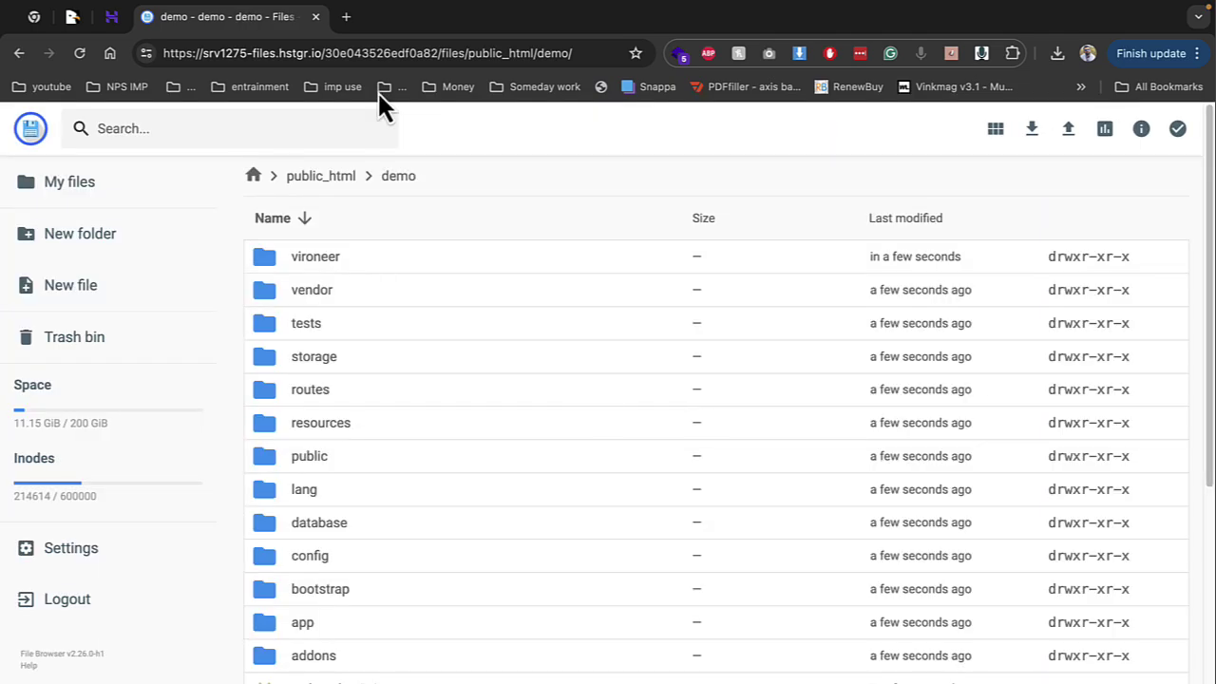
left_click(337, 15)
Load demo.englishwithsatishsir.com, pass the installer's Requirements check and review the Permissions step
type("demo.englishwithsatishsir.com")
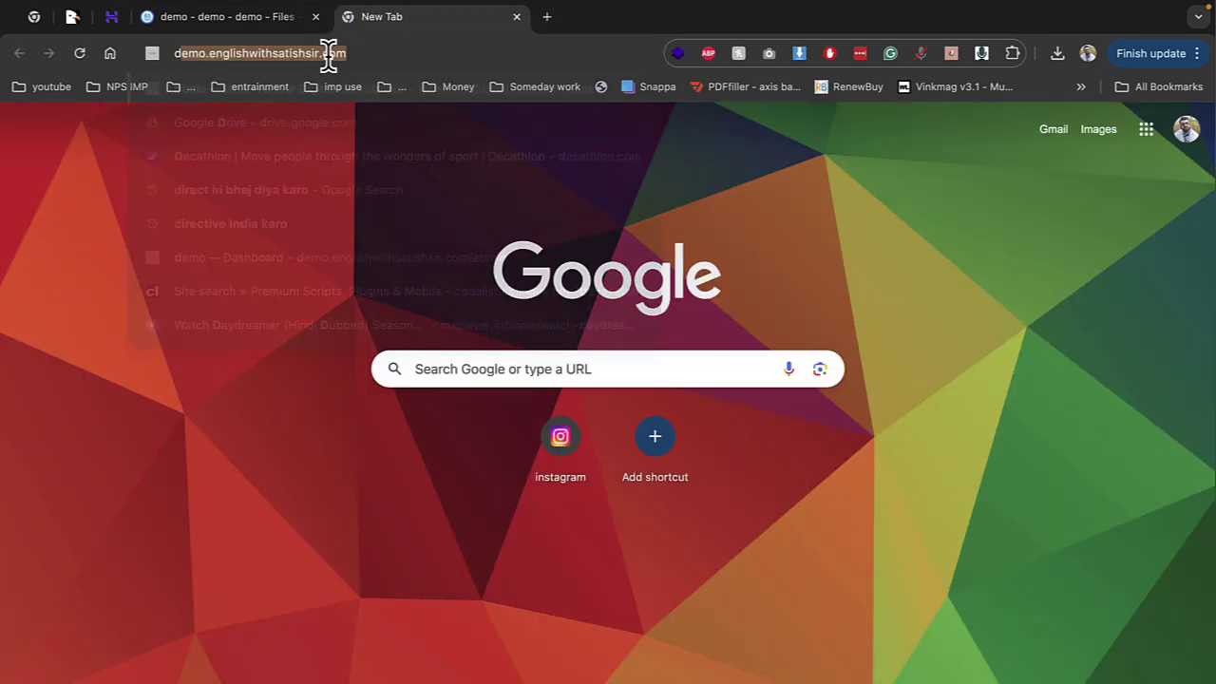
left_click(323, 90)
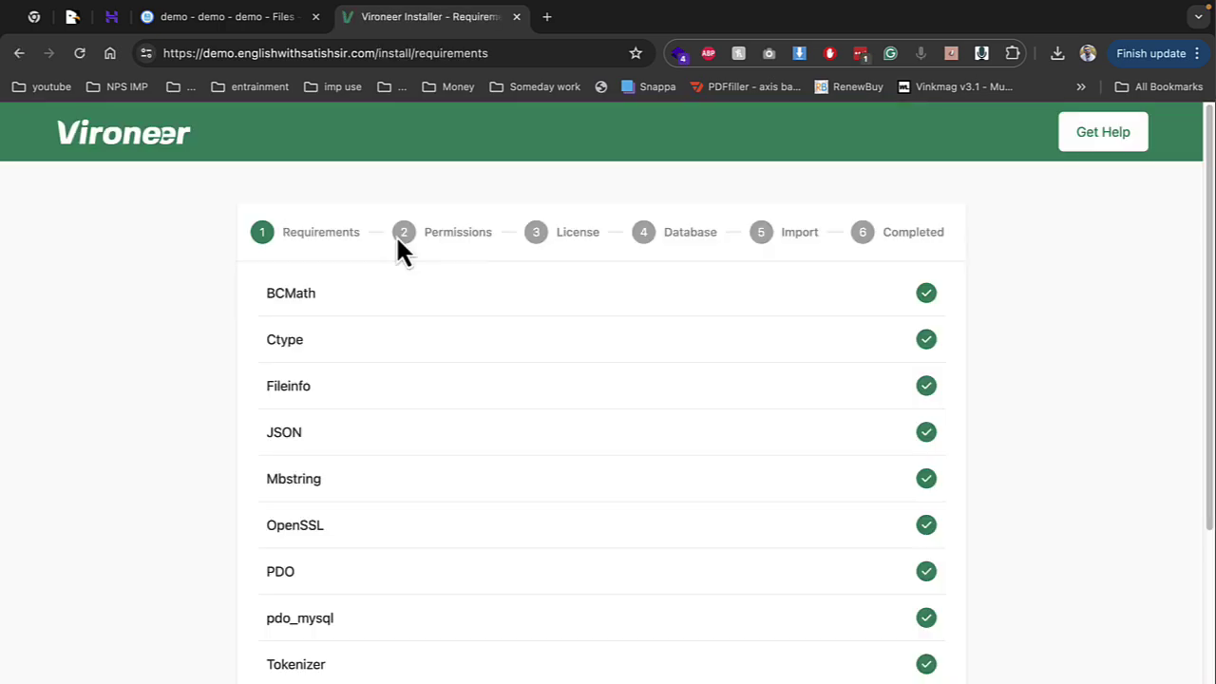
scroll(586, 299, "down", 4)
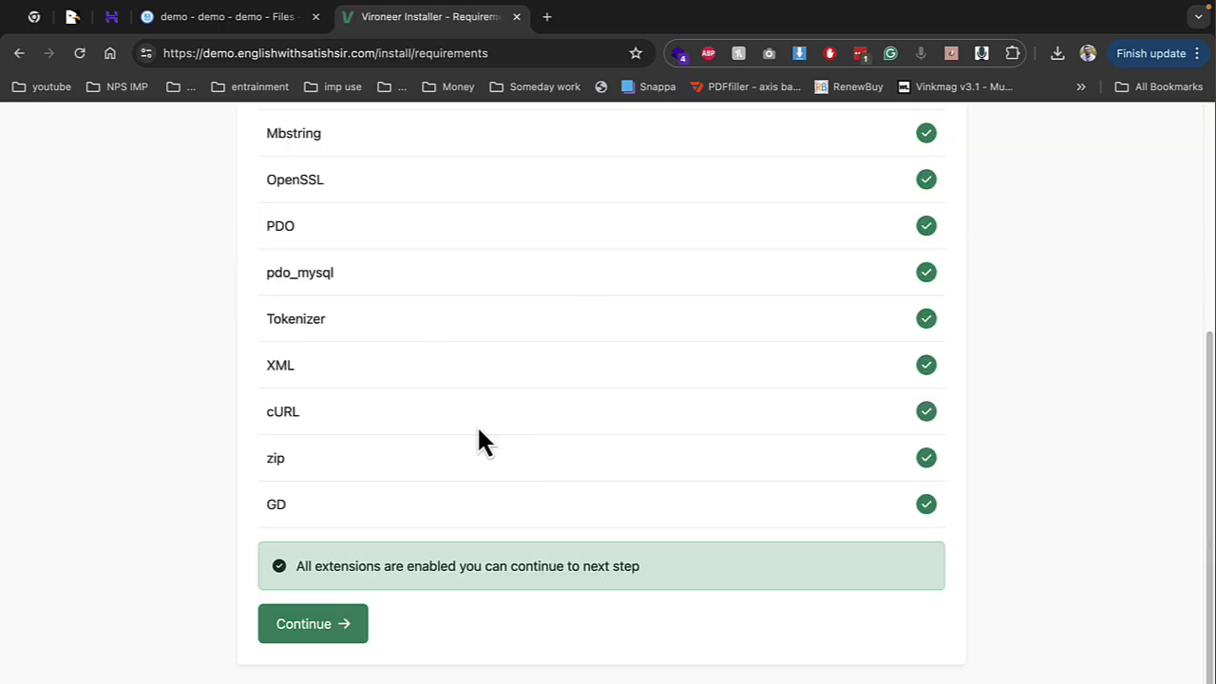
scroll(400, 421, "up", 4)
scroll(448, 459, "down", 4)
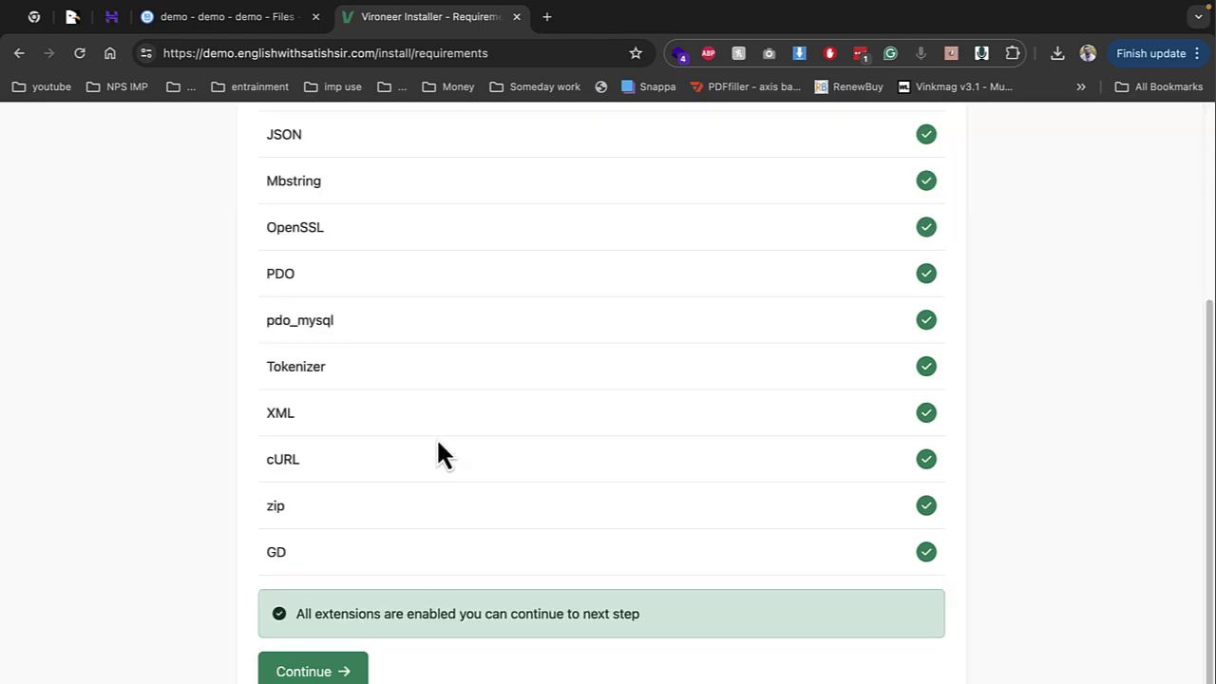
left_click(309, 670)
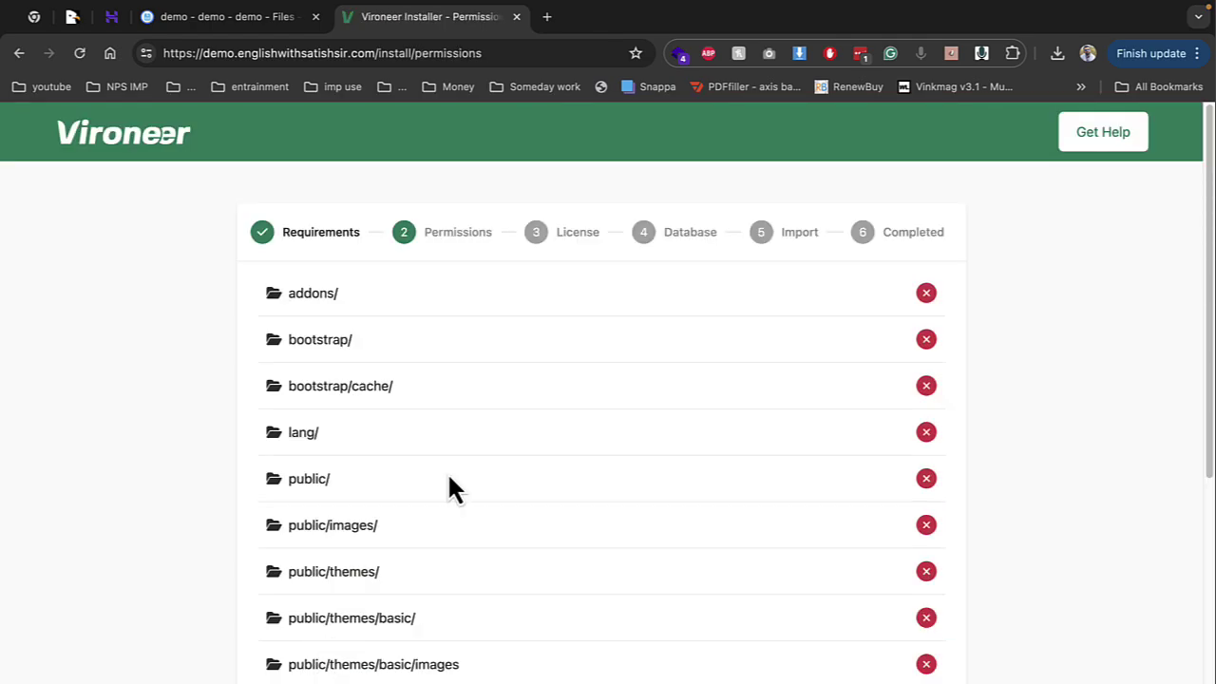
scroll(532, 374, "down", 5)
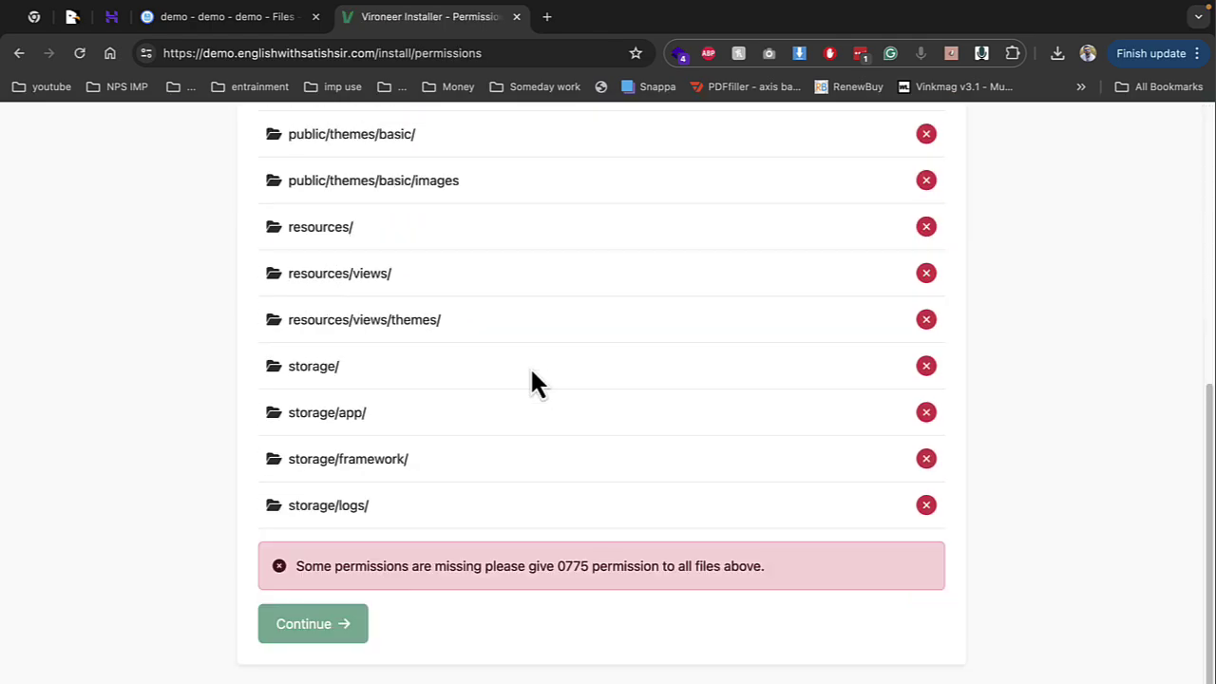
scroll(426, 319, "up", 5)
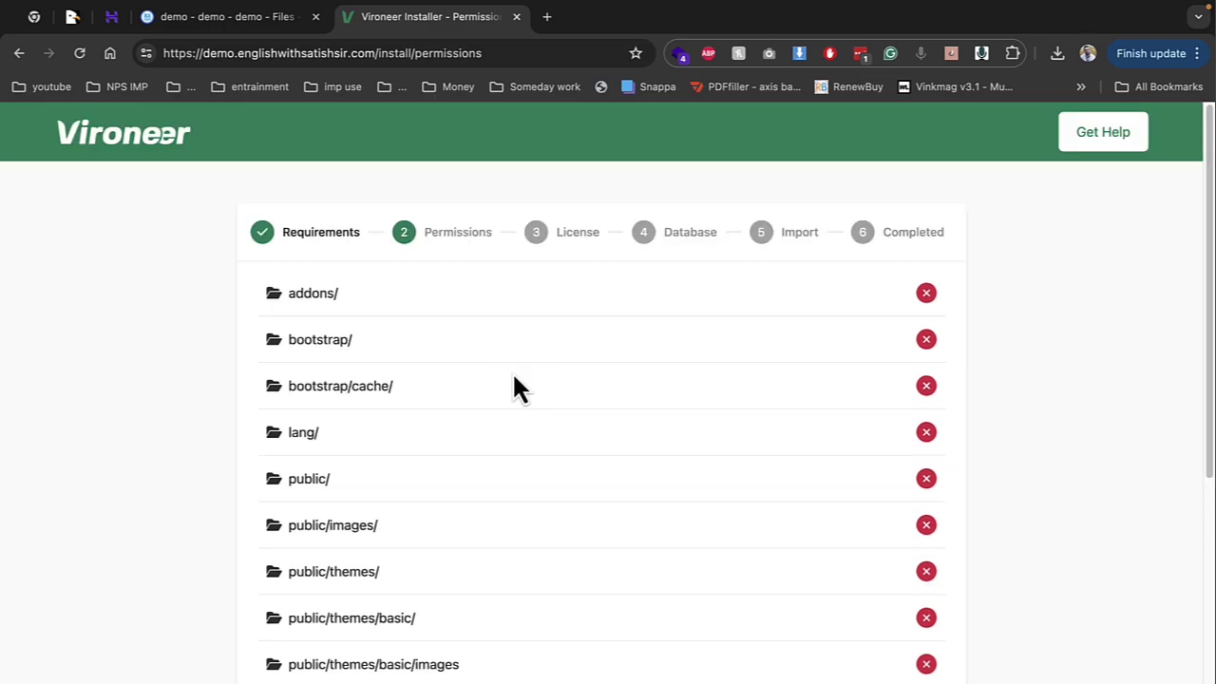
left_click(266, 19)
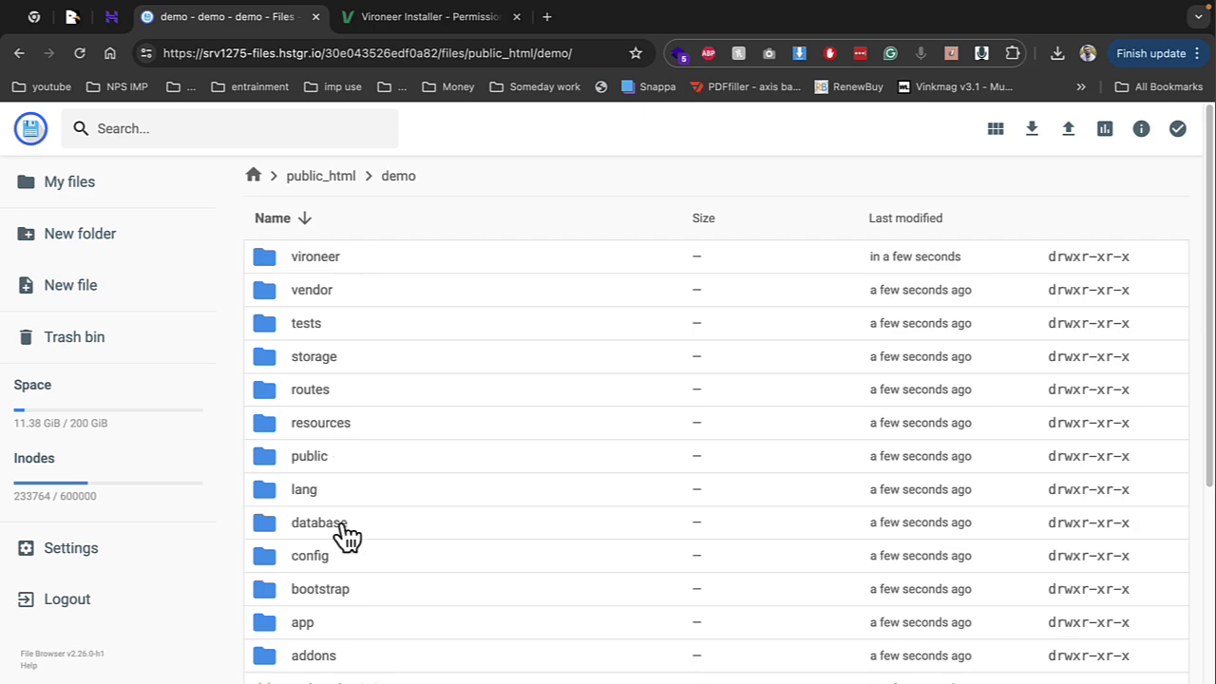
Sort the folders by name and give addons Write permission for Group and Others
left_click(334, 225)
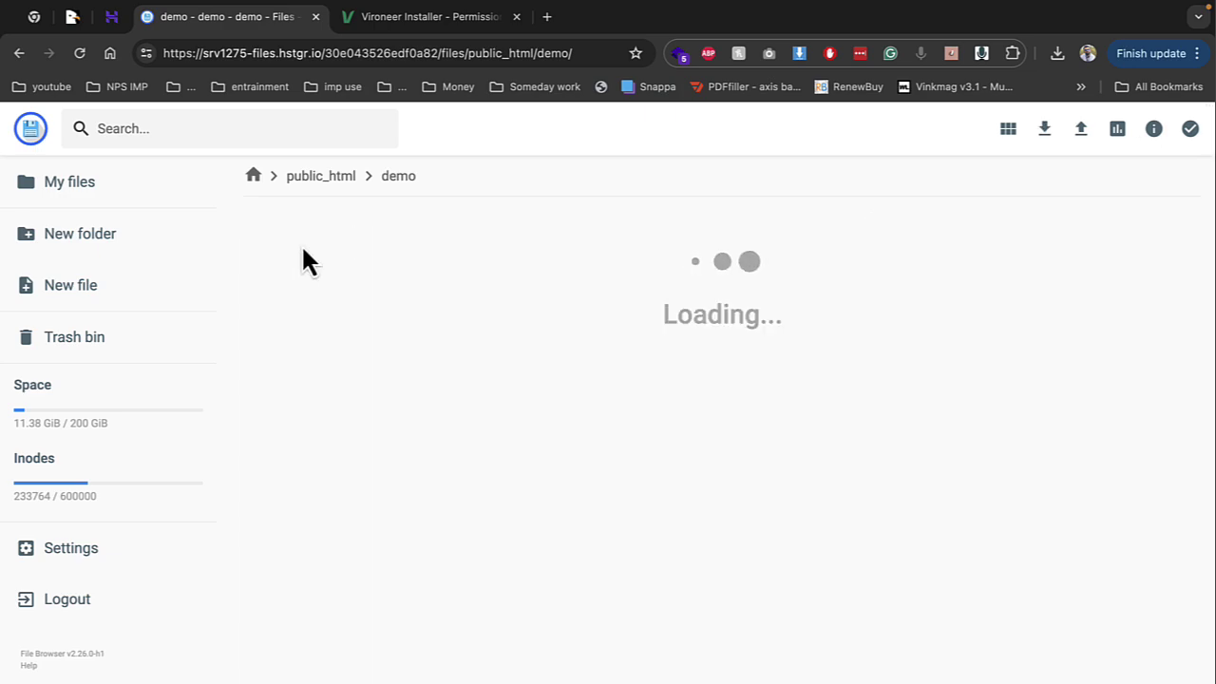
right_click(316, 257)
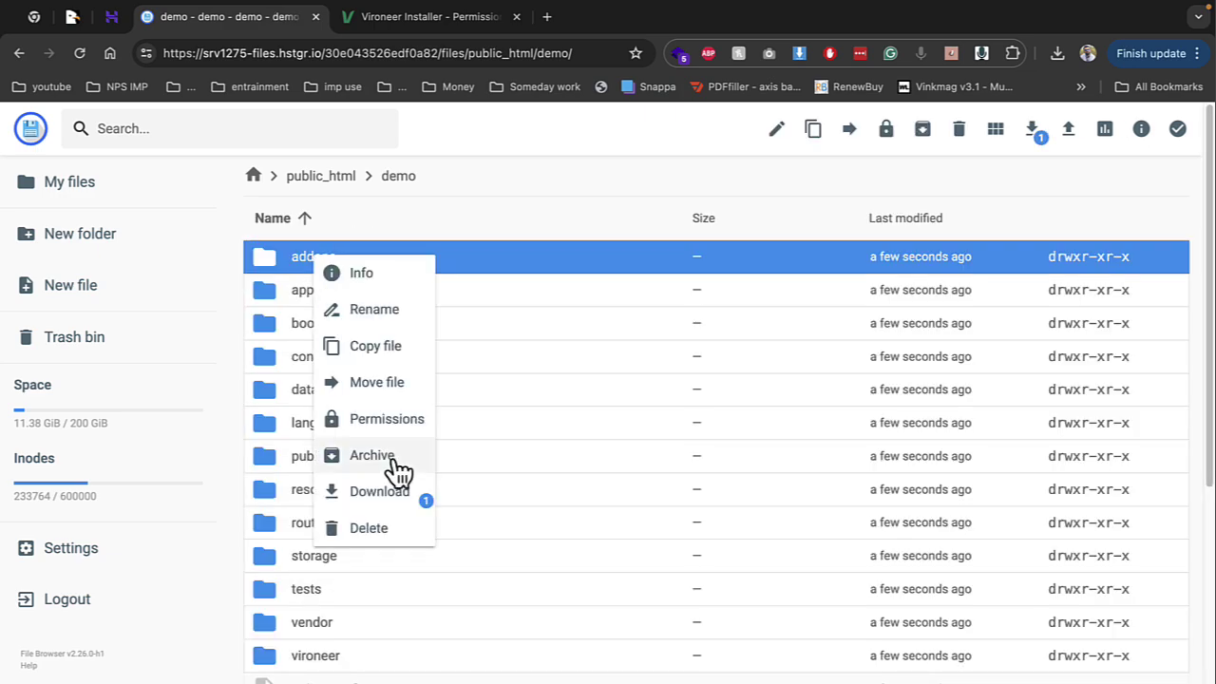
left_click(395, 421)
left_click(598, 362)
left_click(598, 391)
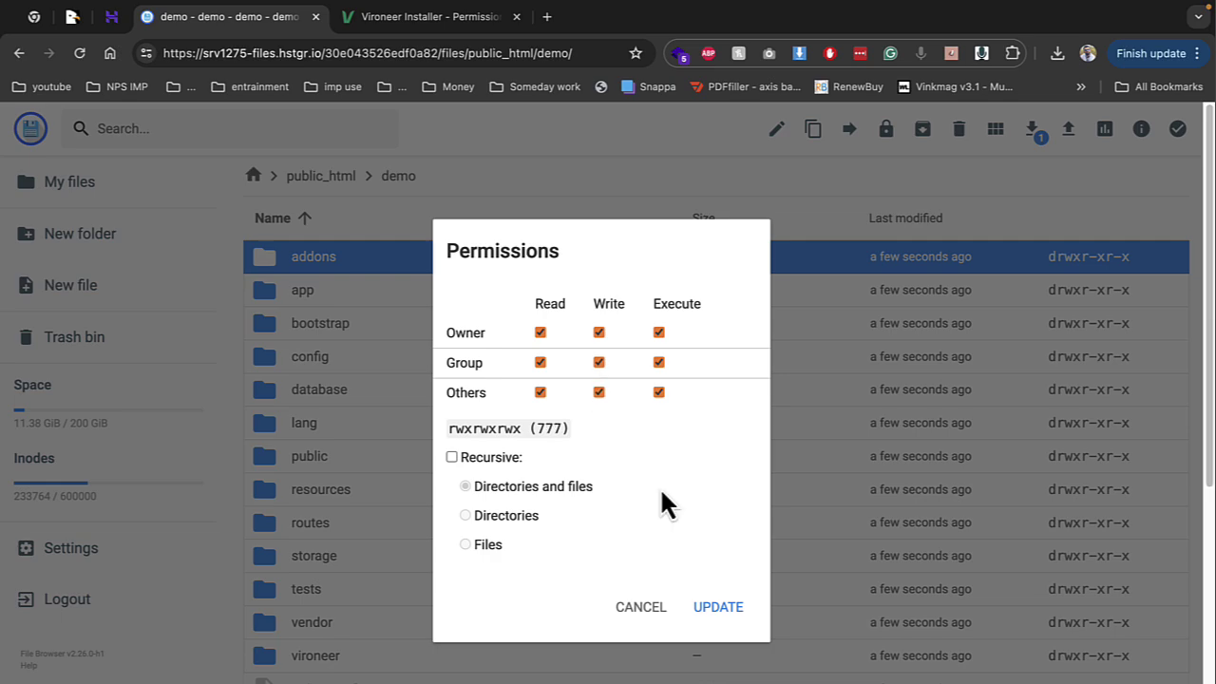
left_click(719, 608)
left_click(423, 26)
left_click(224, 48)
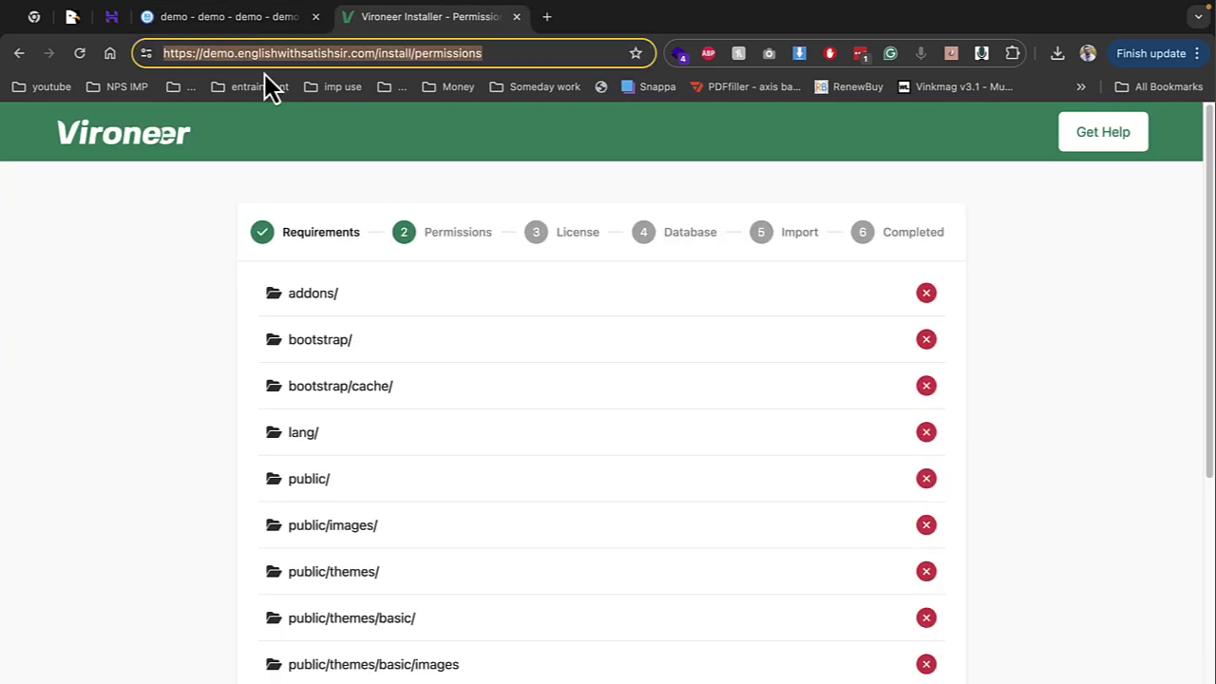
left_click(239, 21)
Give the bootstrap folder Write permission for Group and Others
right_click(327, 325)
left_click(430, 478)
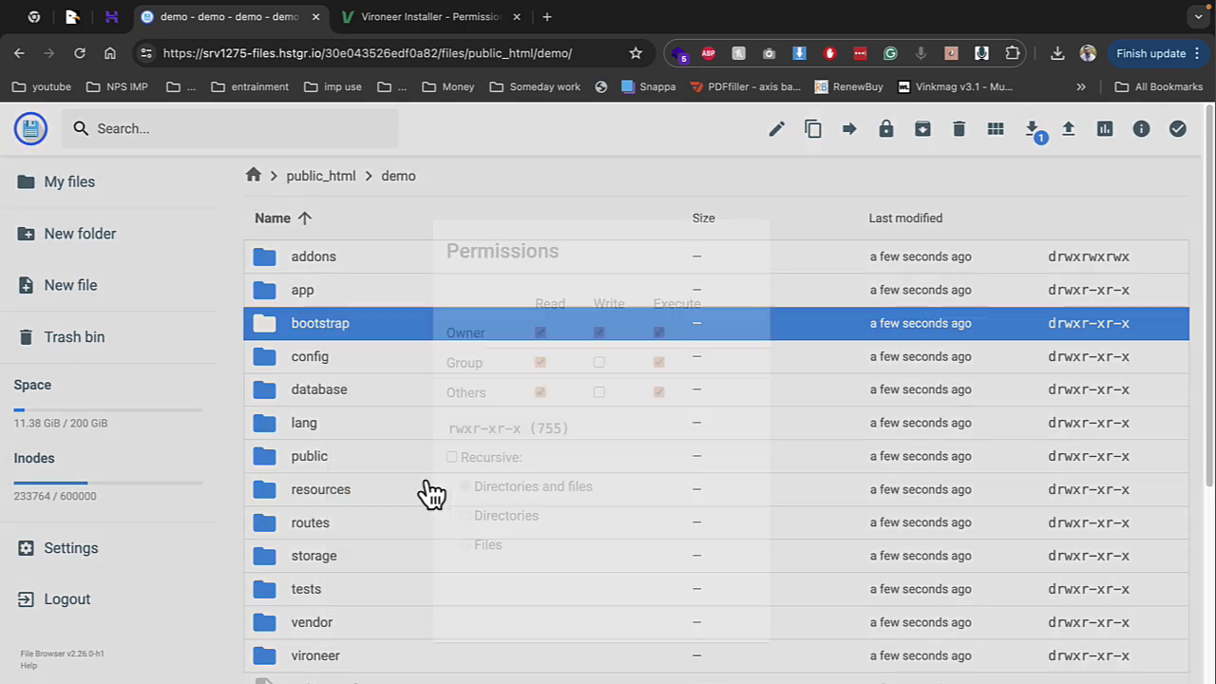
left_click(598, 362)
left_click(598, 391)
left_click(719, 607)
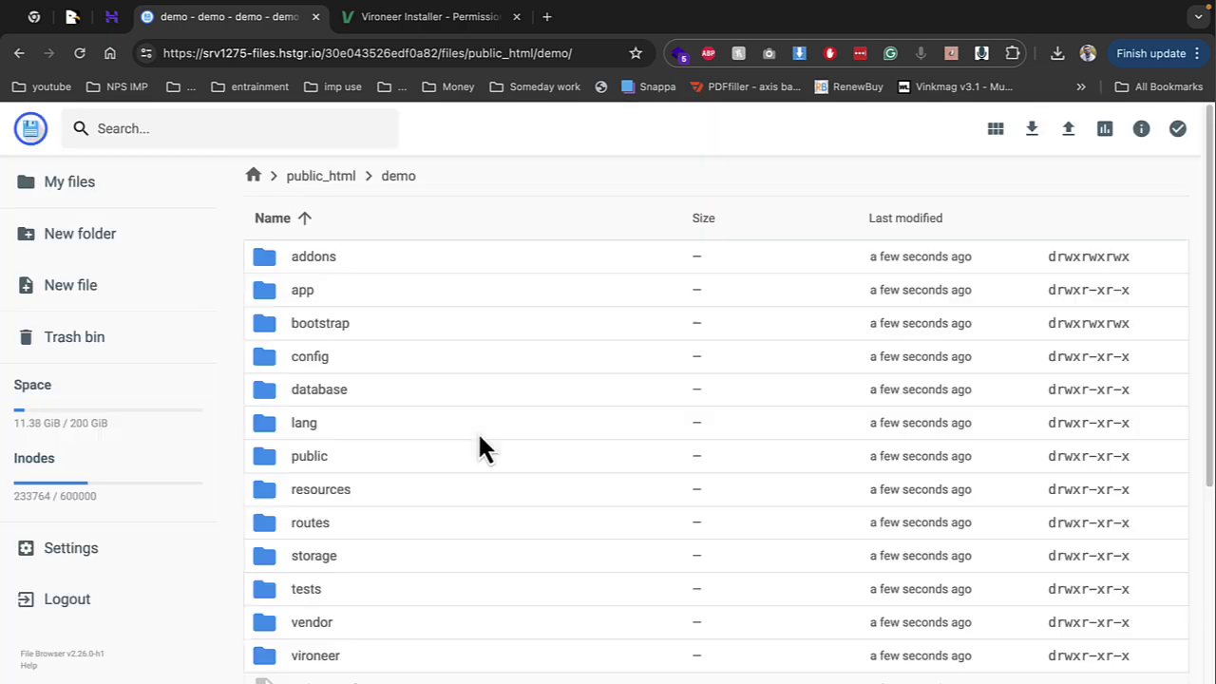
Inside bootstrap, give the cache folder Group and Others write permission, then recheck the installer
left_click(385, 314)
left_click(385, 313)
left_click(380, 321)
double_click(380, 323)
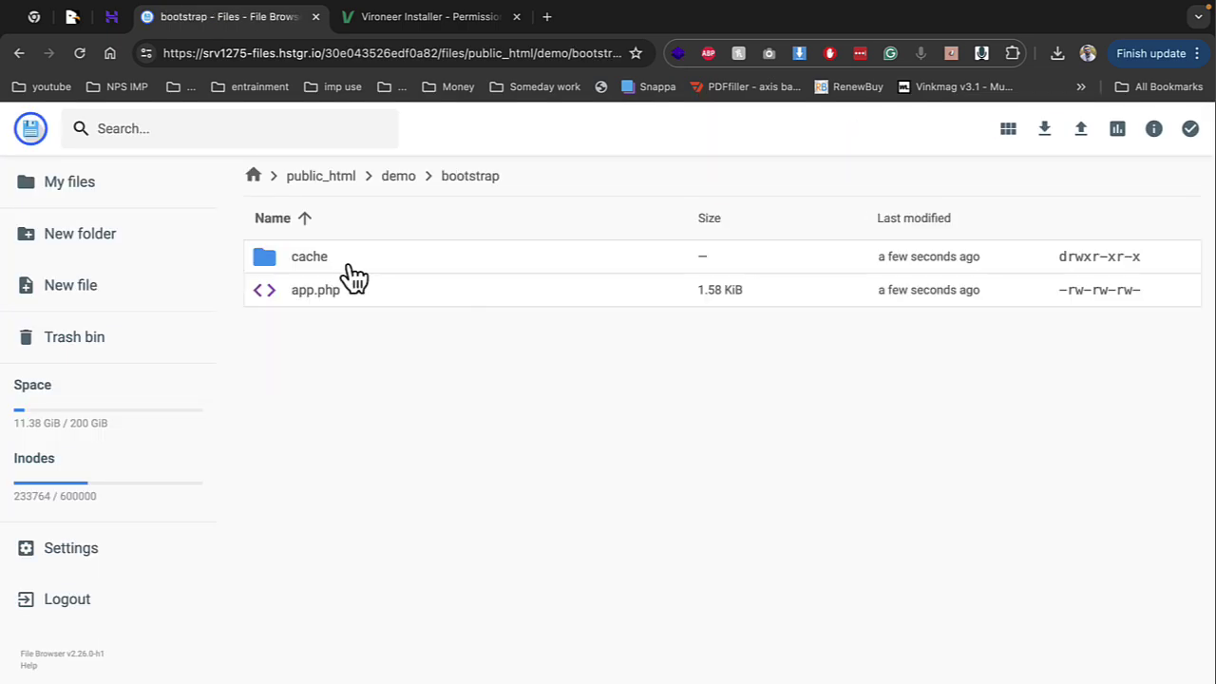
right_click(347, 264)
left_click(447, 427)
left_click(606, 363)
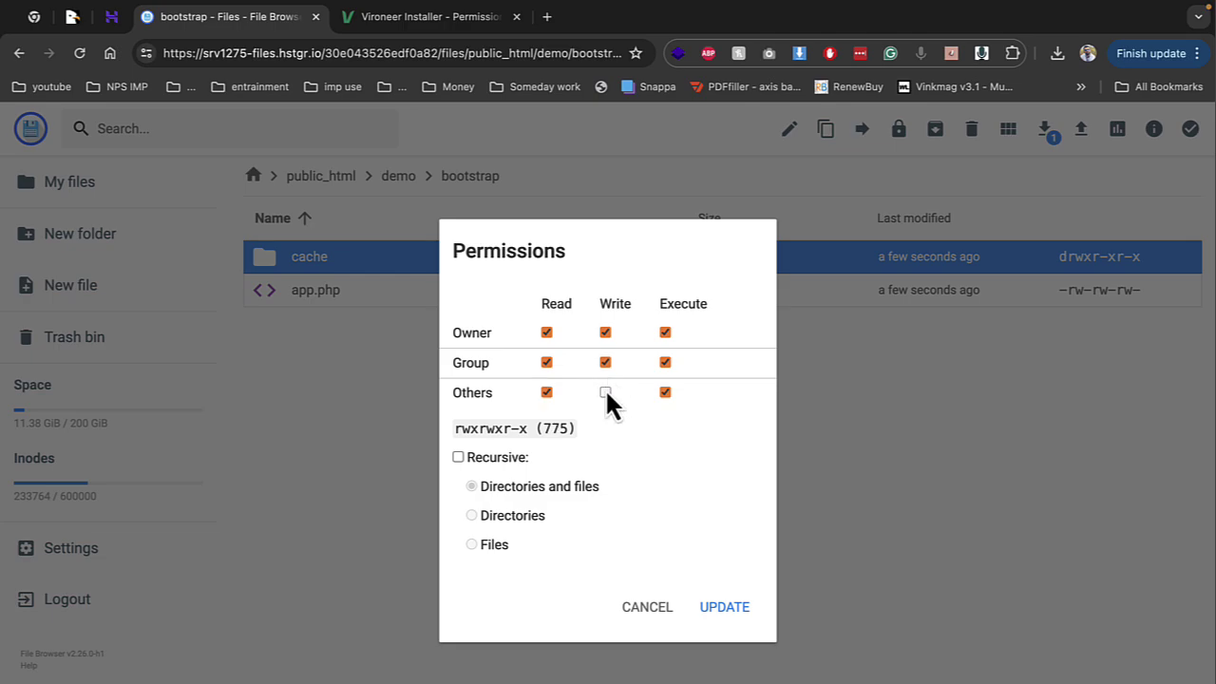
left_click(605, 390)
left_click(724, 604)
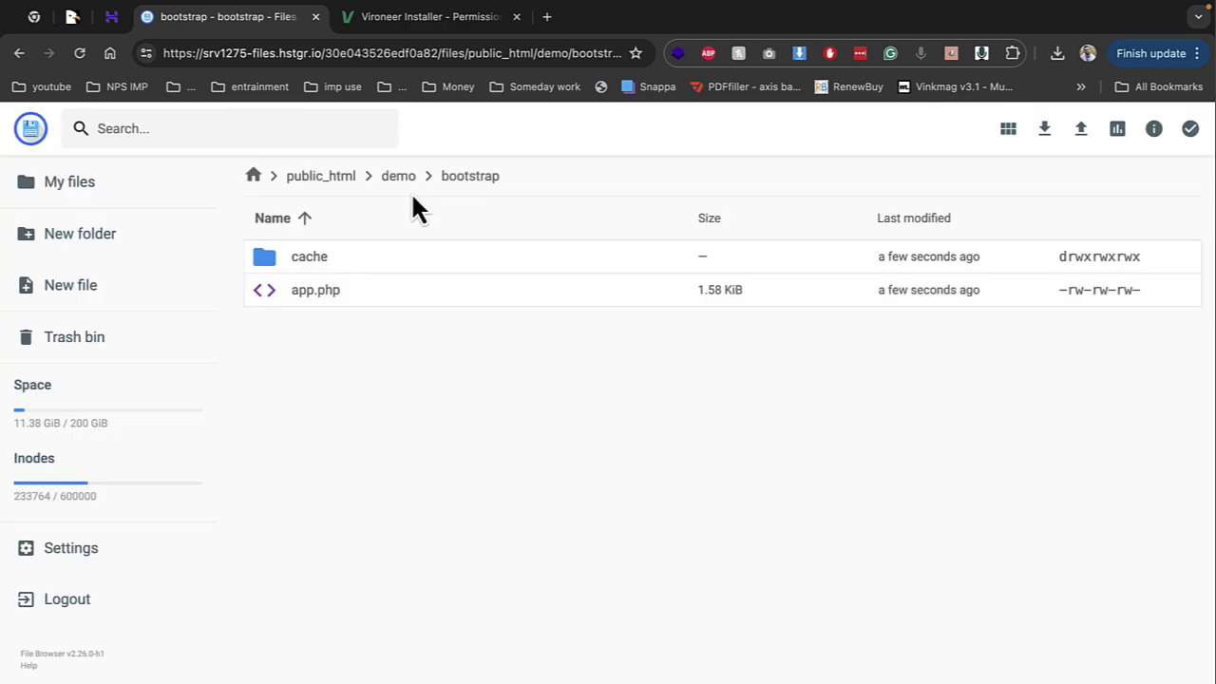
left_click(415, 176)
left_click(402, 16)
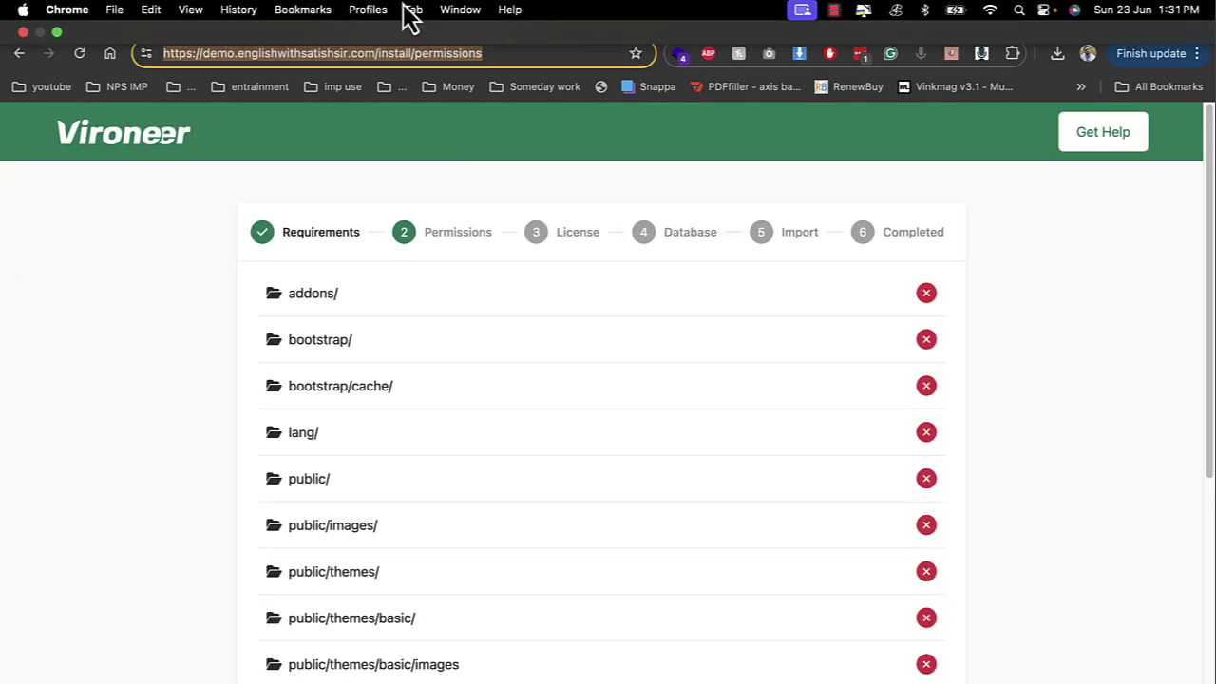
left_click(263, 17)
Give the lang folder Write permission for Group and Others and recheck the installer
right_click(317, 428)
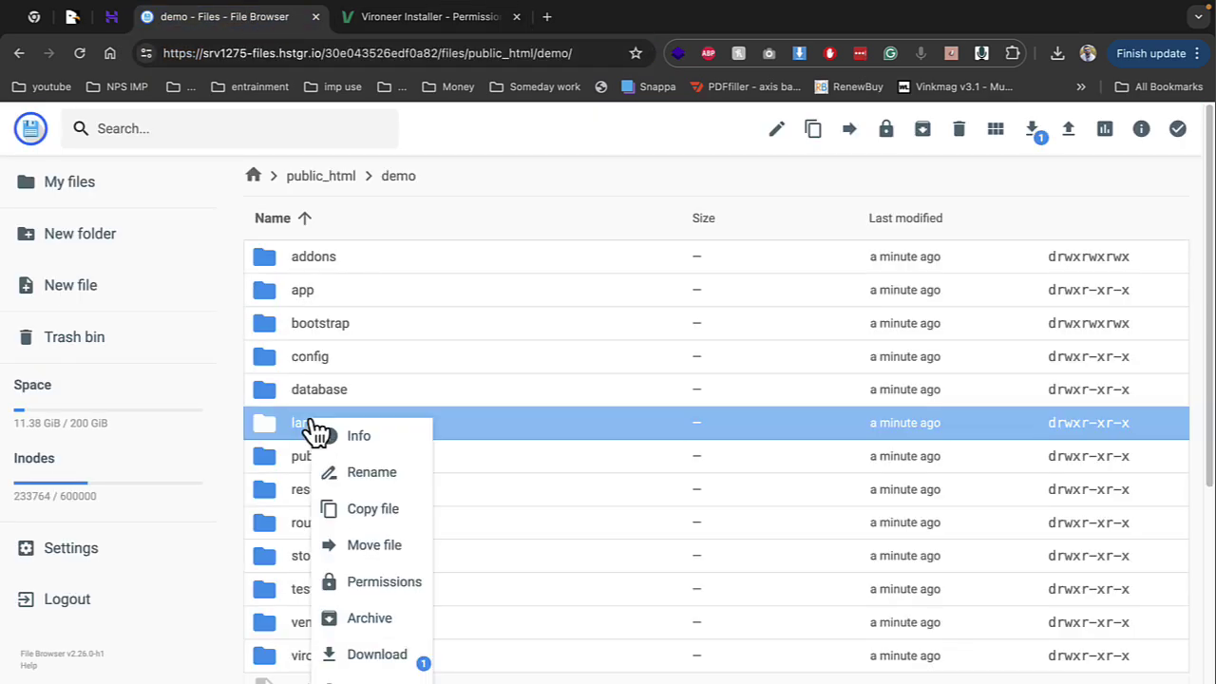
left_click(415, 583)
left_click(600, 363)
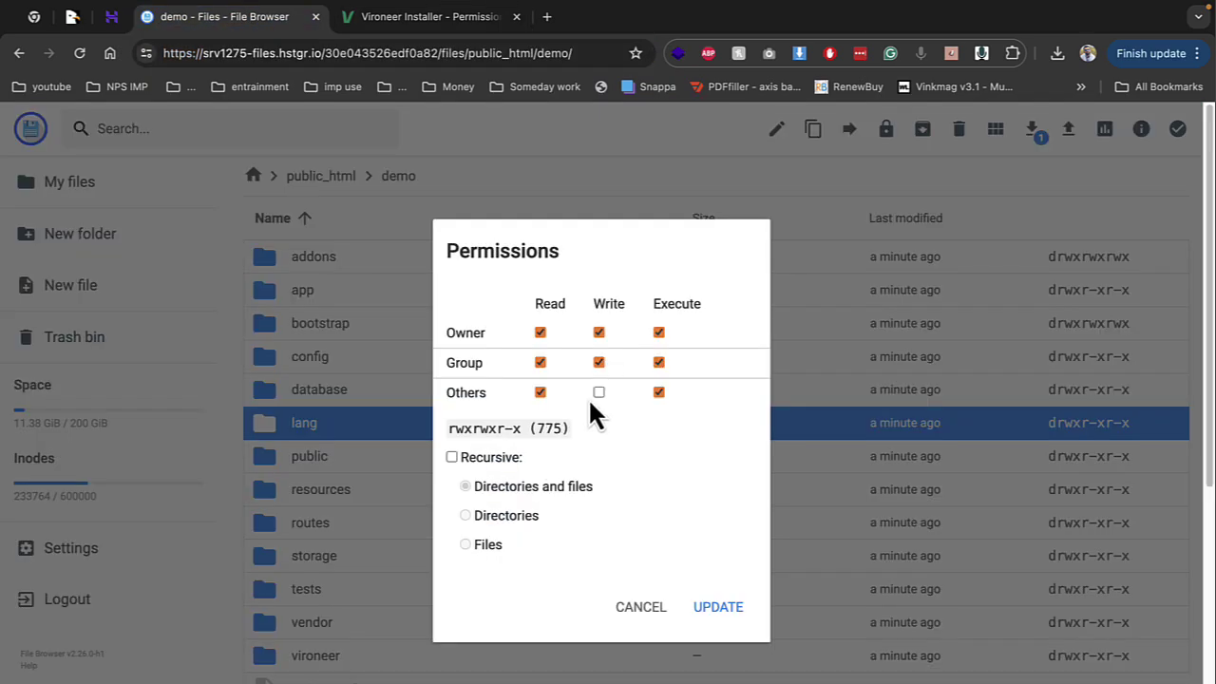
left_click(599, 393)
left_click(714, 608)
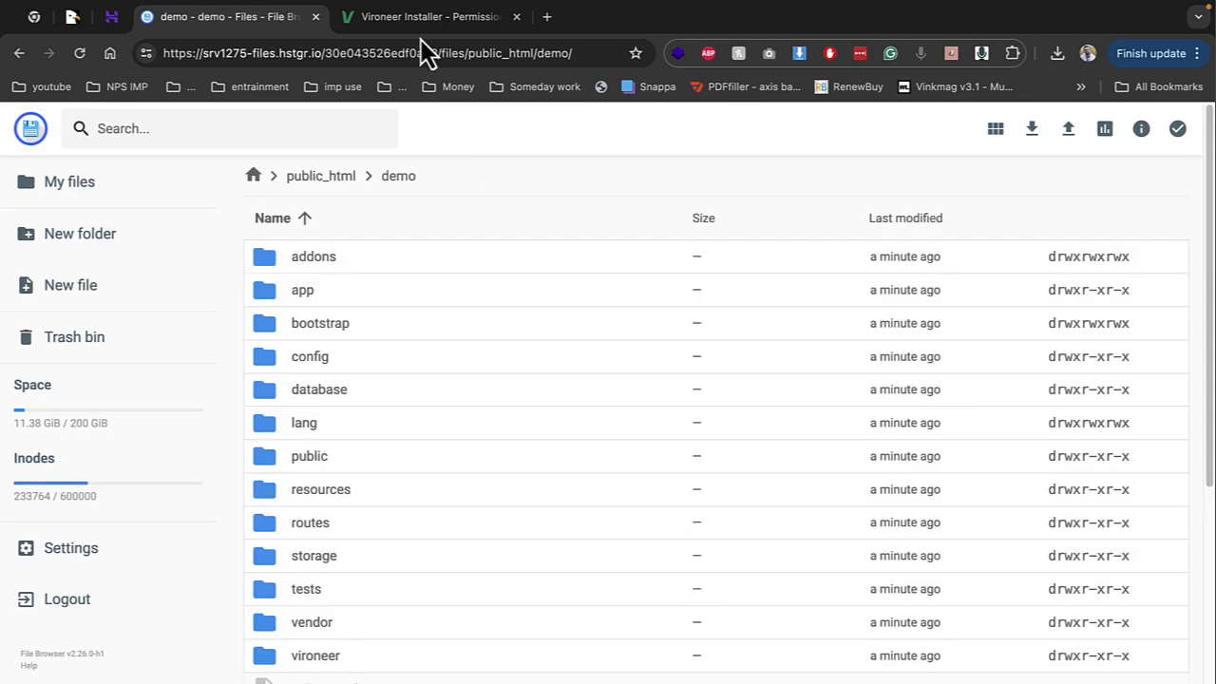
left_click(402, 16)
left_click(263, 17)
Make the public and storage/logs folders writable for Group and Others
right_click(339, 460)
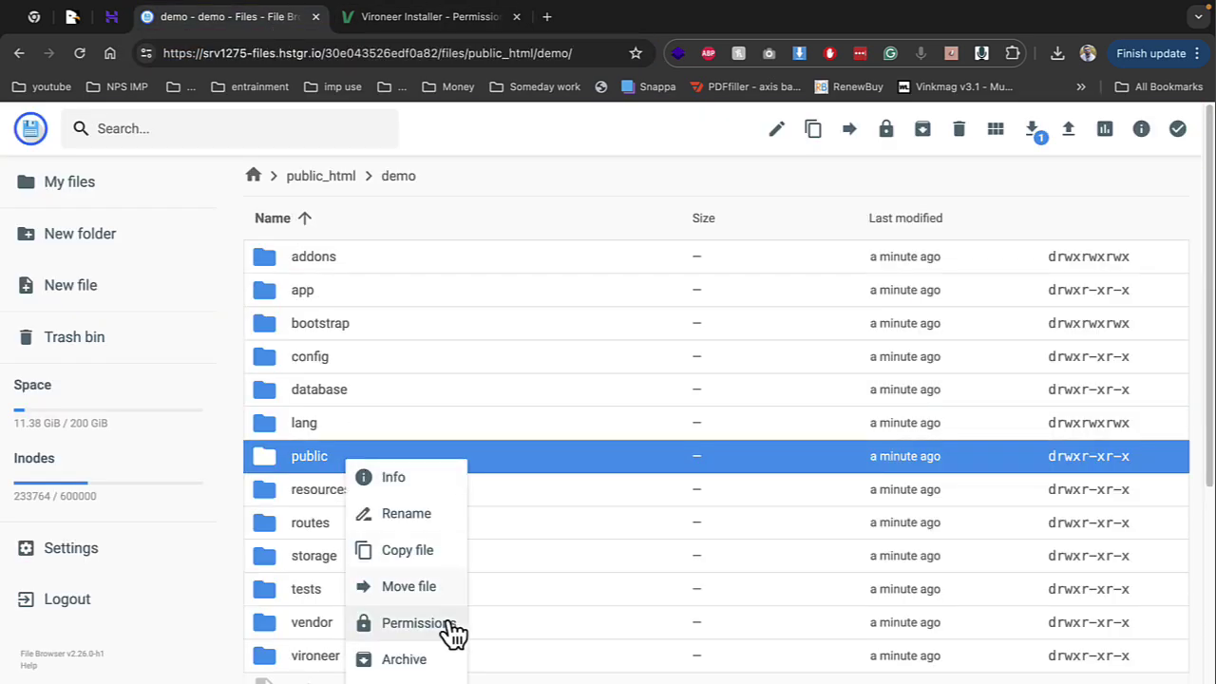
left_click(441, 622)
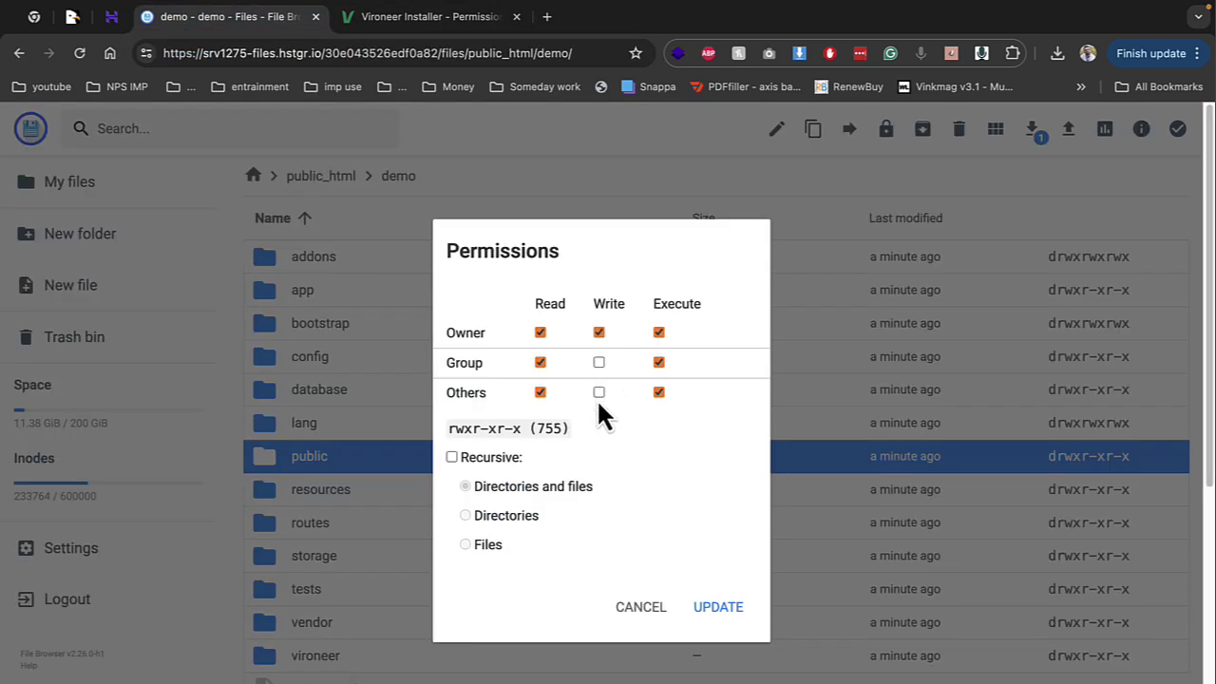
left_click(598, 364)
left_click(718, 606)
left_click(605, 392)
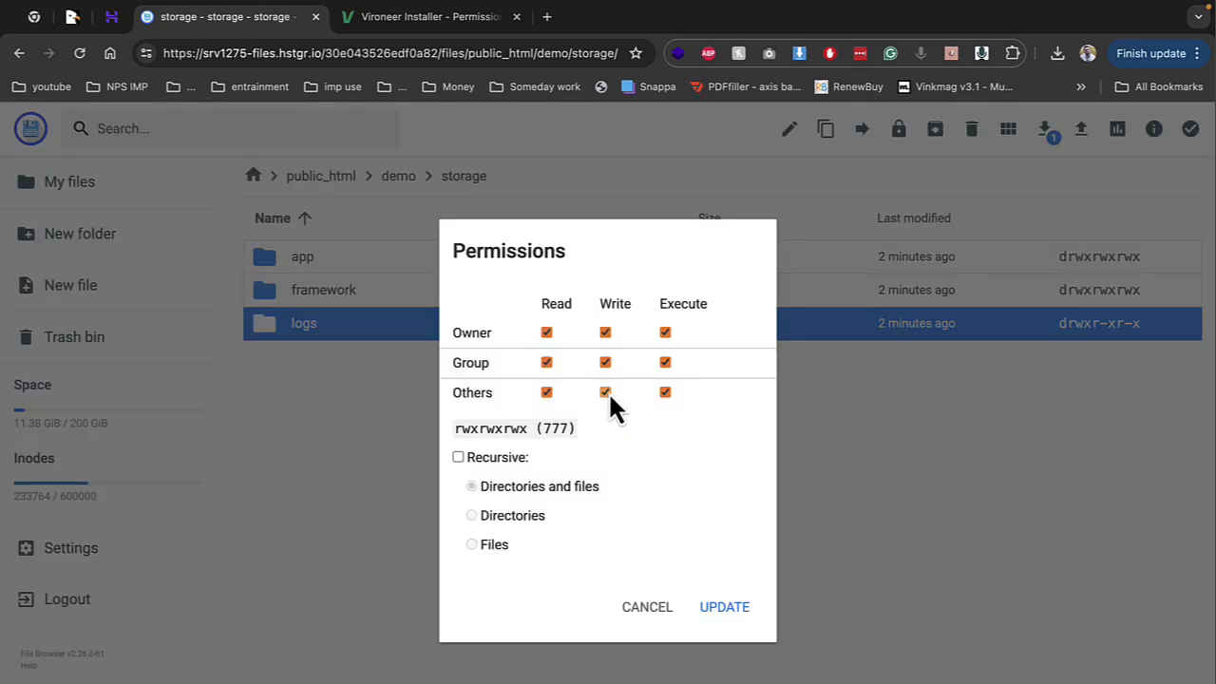
left_click(729, 591)
left_click(414, 23)
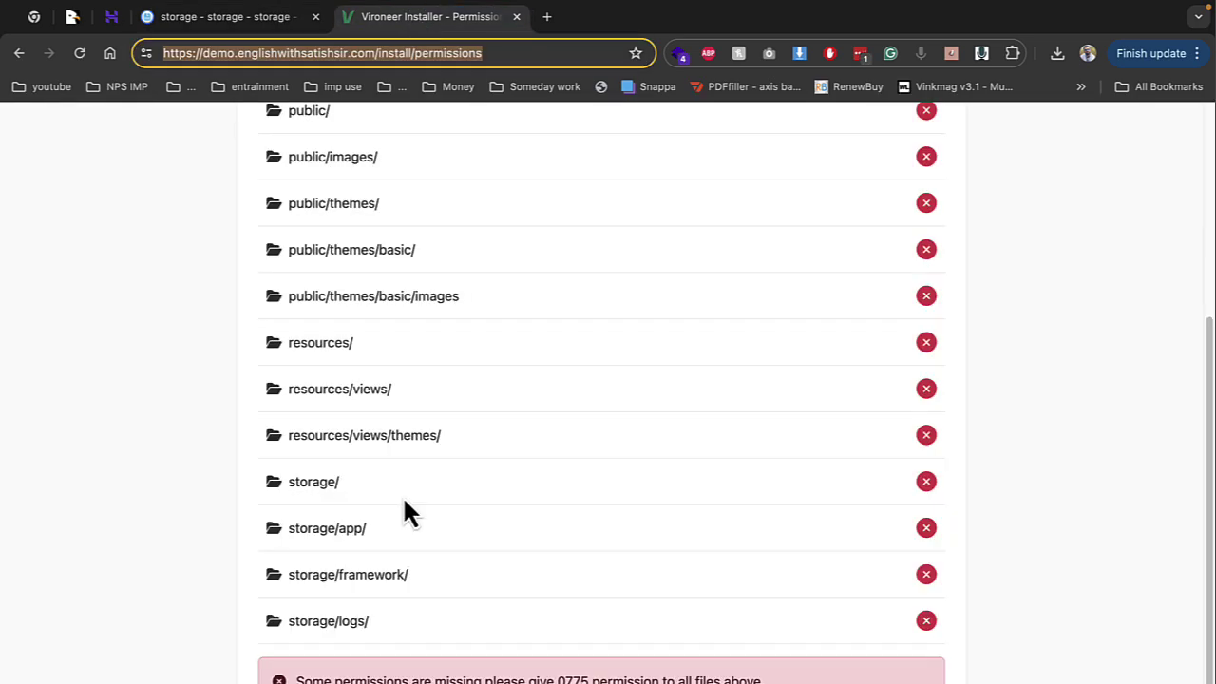
Recheck folder permissions, then copy the demo2 database's full name from hPanel
key("Return")
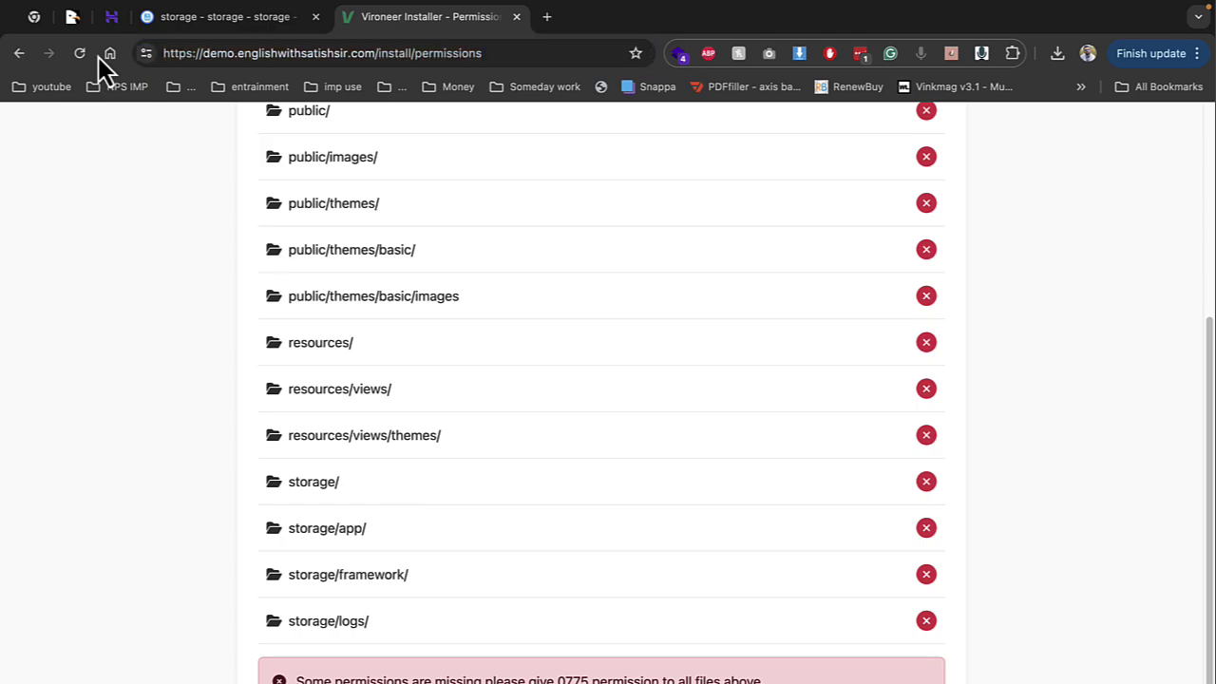
left_click(83, 53)
scroll(456, 380, "down", 1)
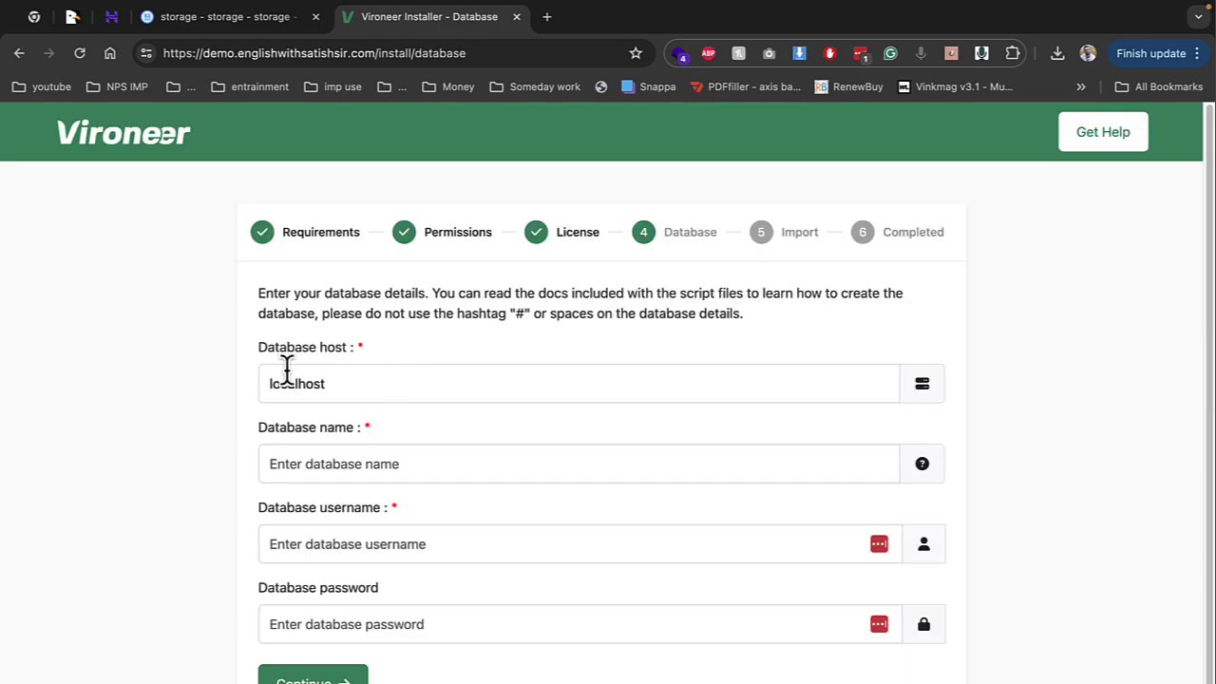
left_click(126, 21)
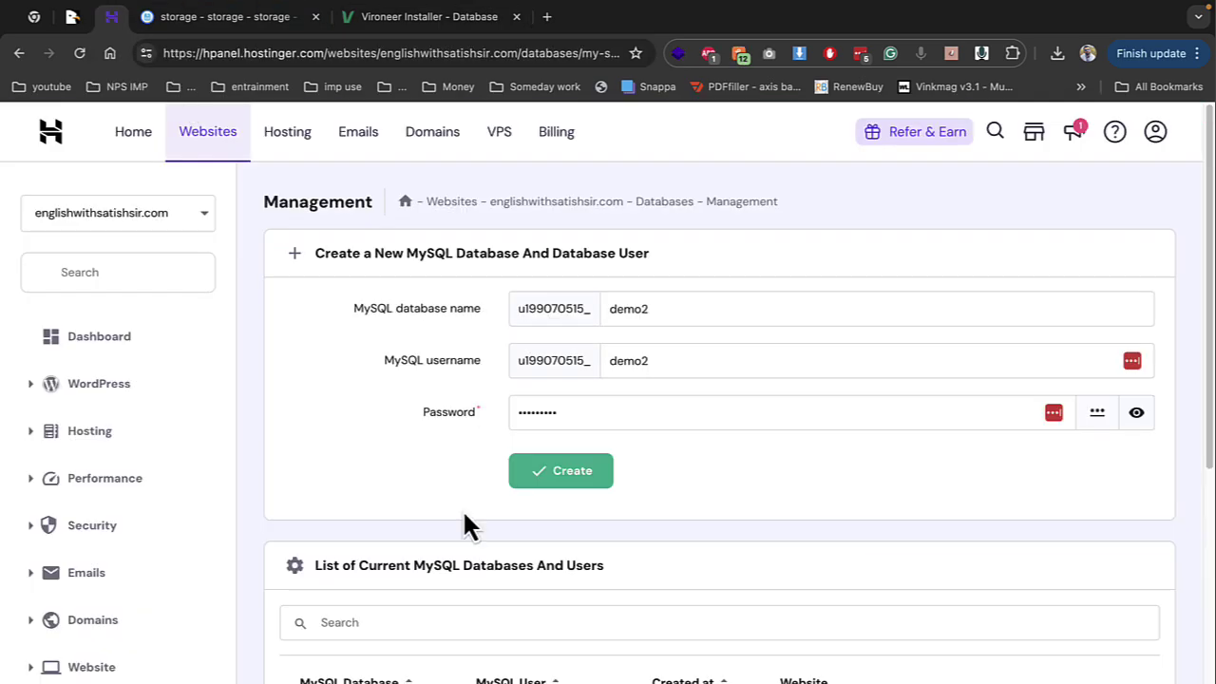
scroll(462, 524, "down", 2)
double_click(395, 608)
key("ctrl+c")
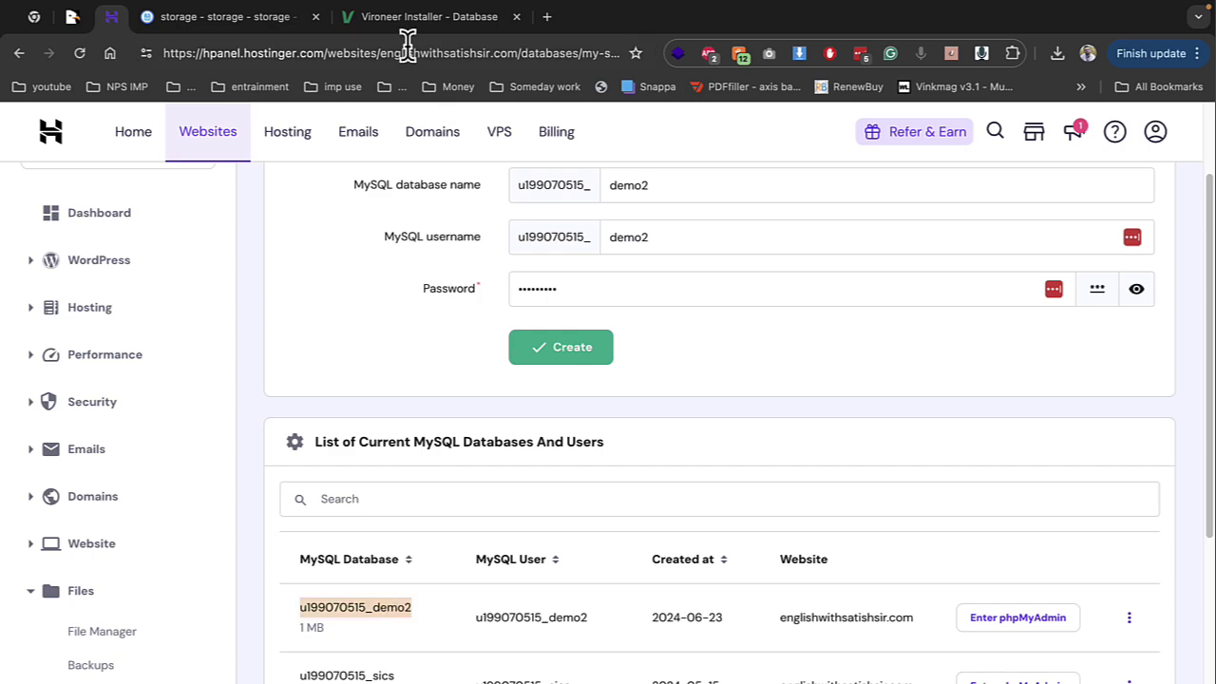
left_click(428, 16)
Paste the database name and username into the installer, enter the password and submit
left_click(396, 464)
key("ctrl+v")
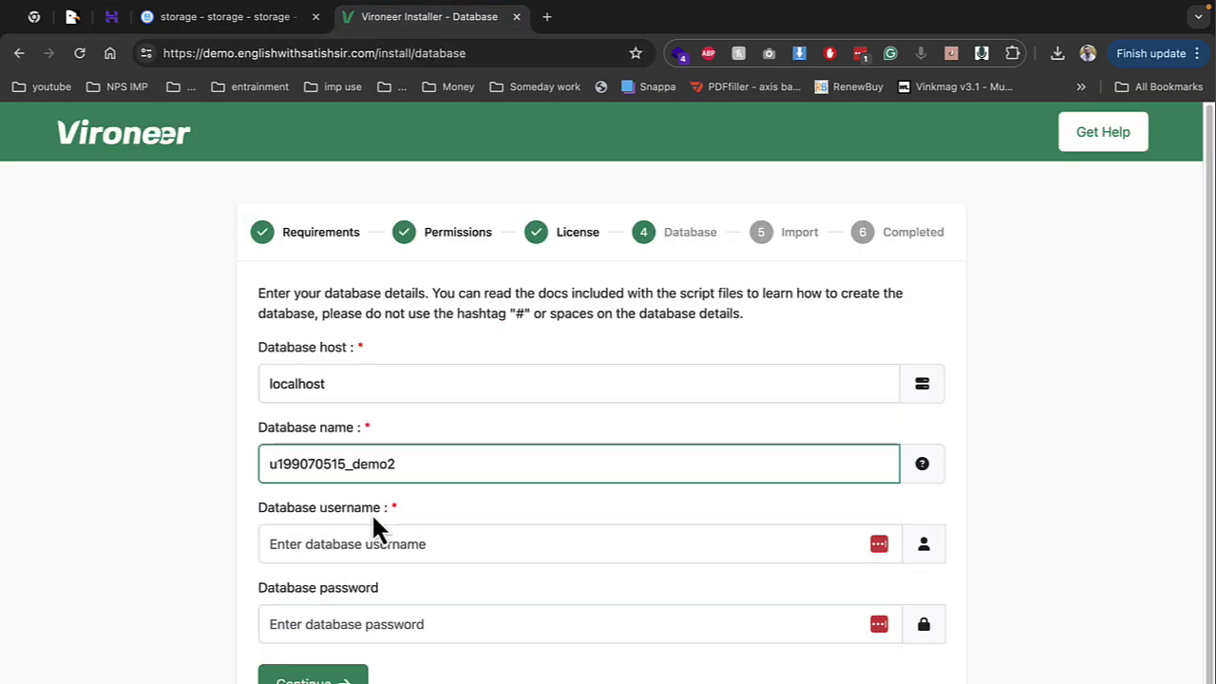
left_click(366, 539)
key("ctrl+v")
left_click(369, 588)
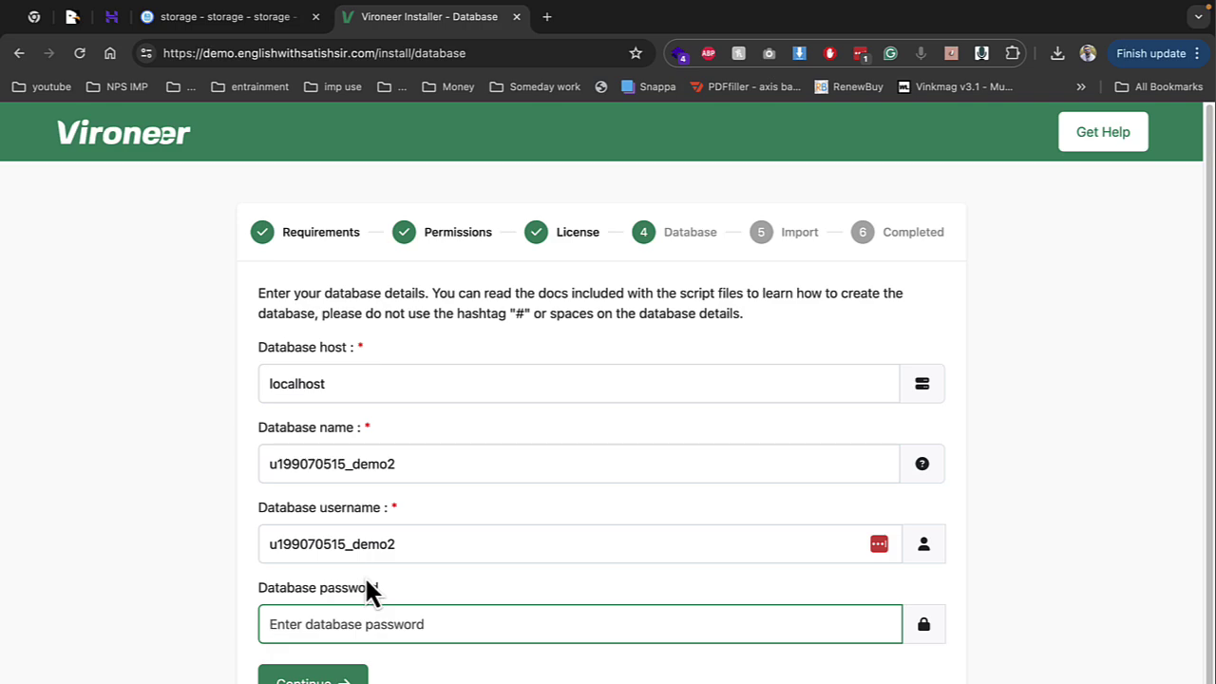
type("•••••••••")
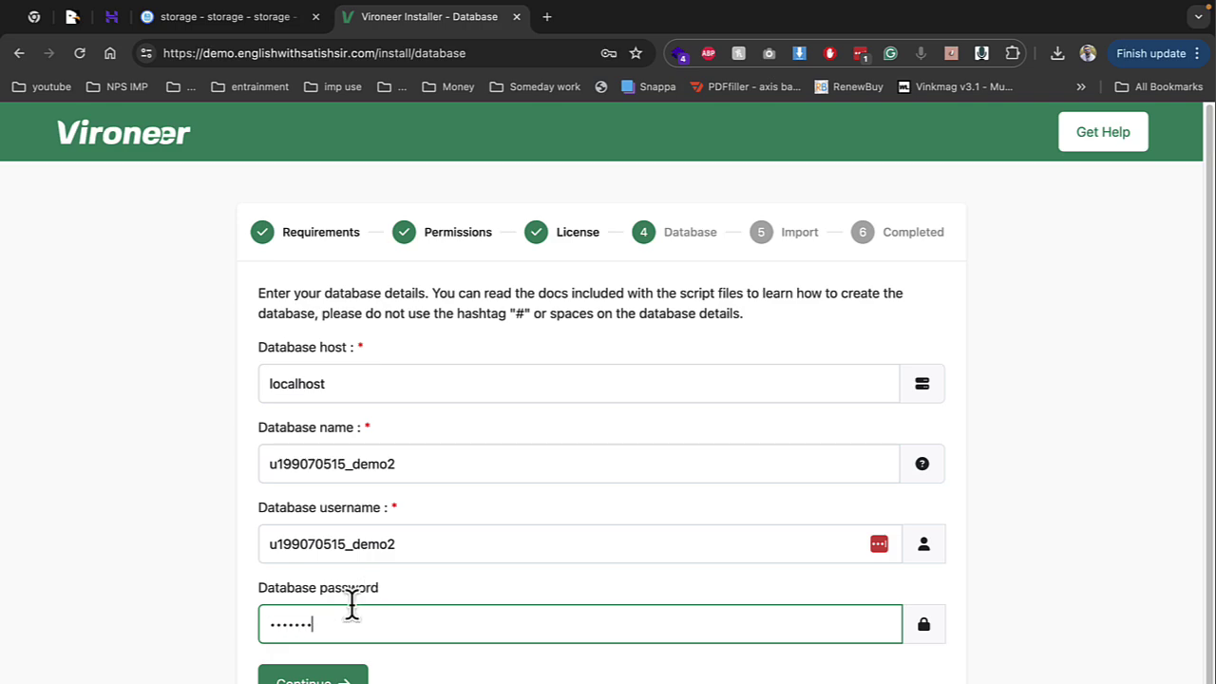
key("Return")
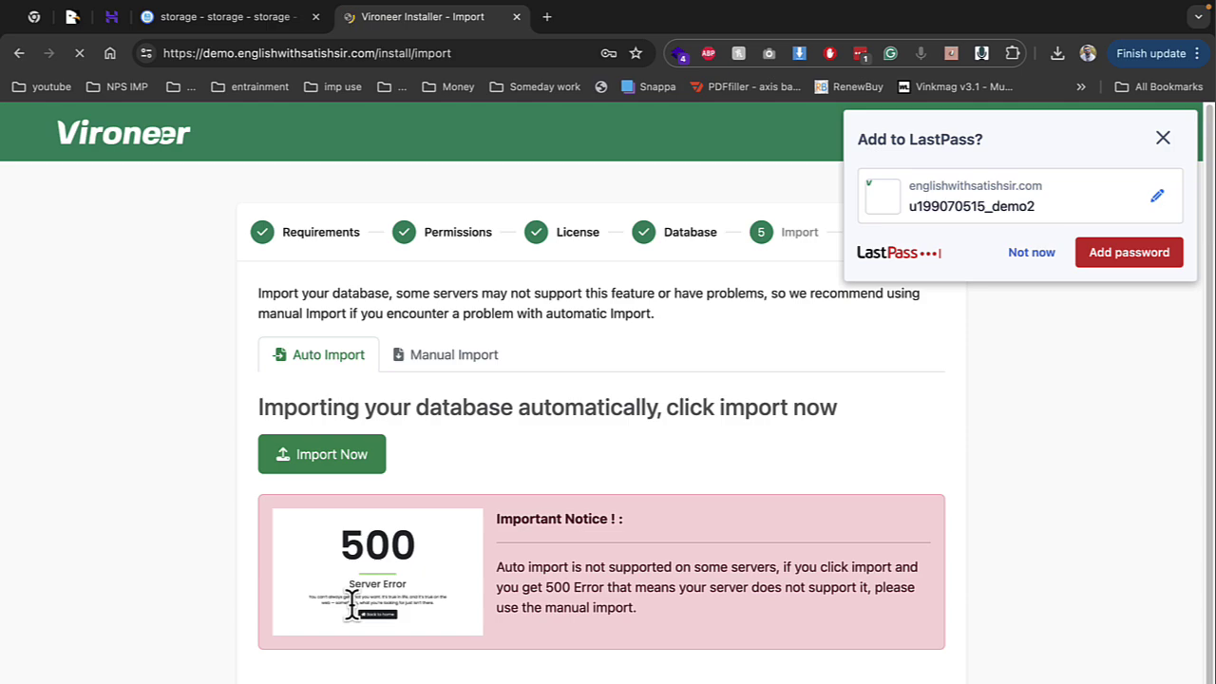
Dismiss the save-password offer and fill in the website name and admin/reviewer paths
left_click(1026, 254)
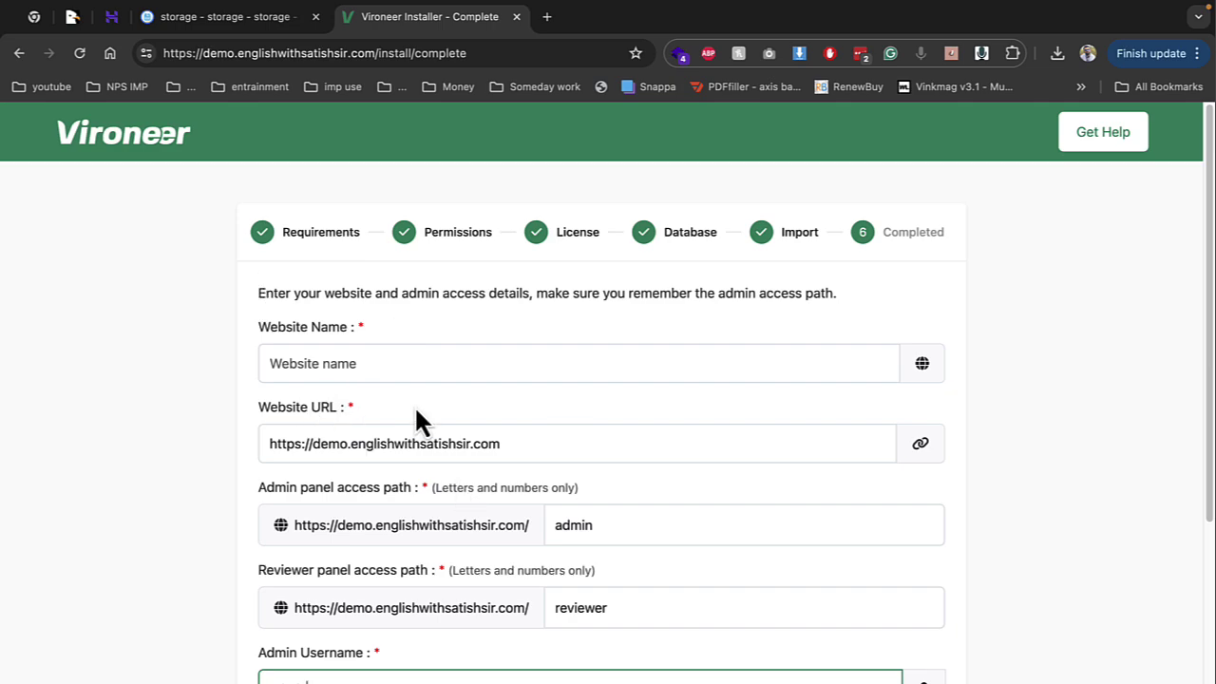
left_click(402, 358)
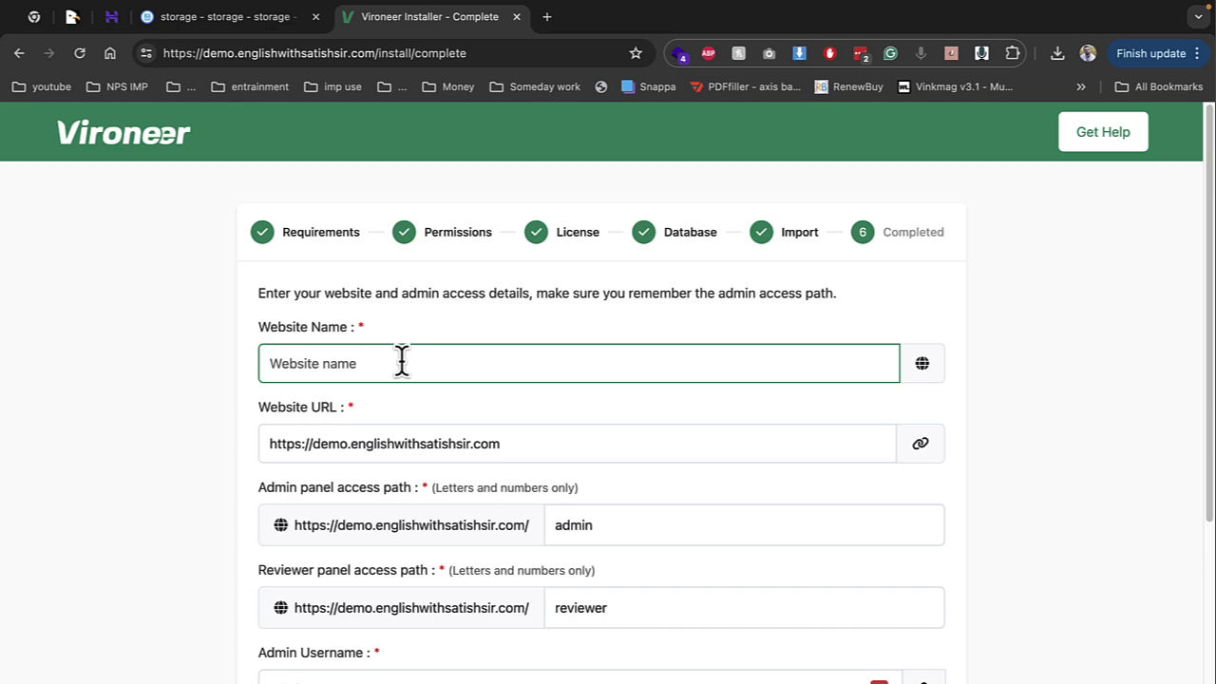
type("codedemo")
key("Tab")
key("Tab")
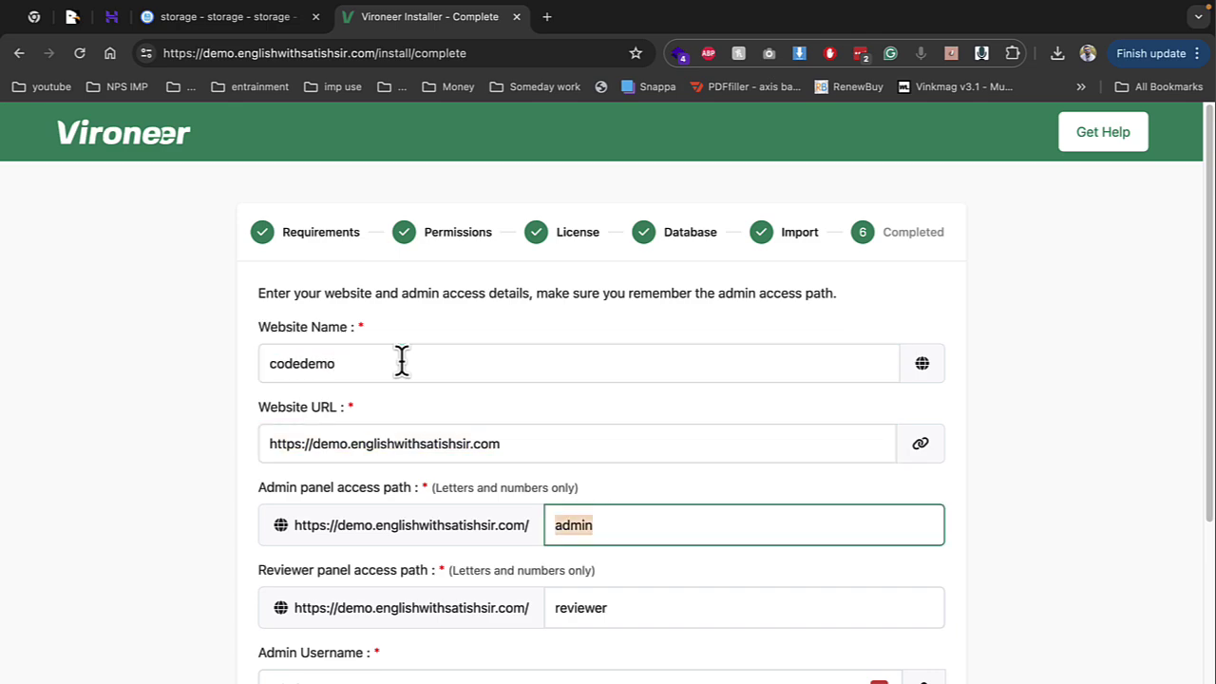
scroll(410, 442, "down", 2)
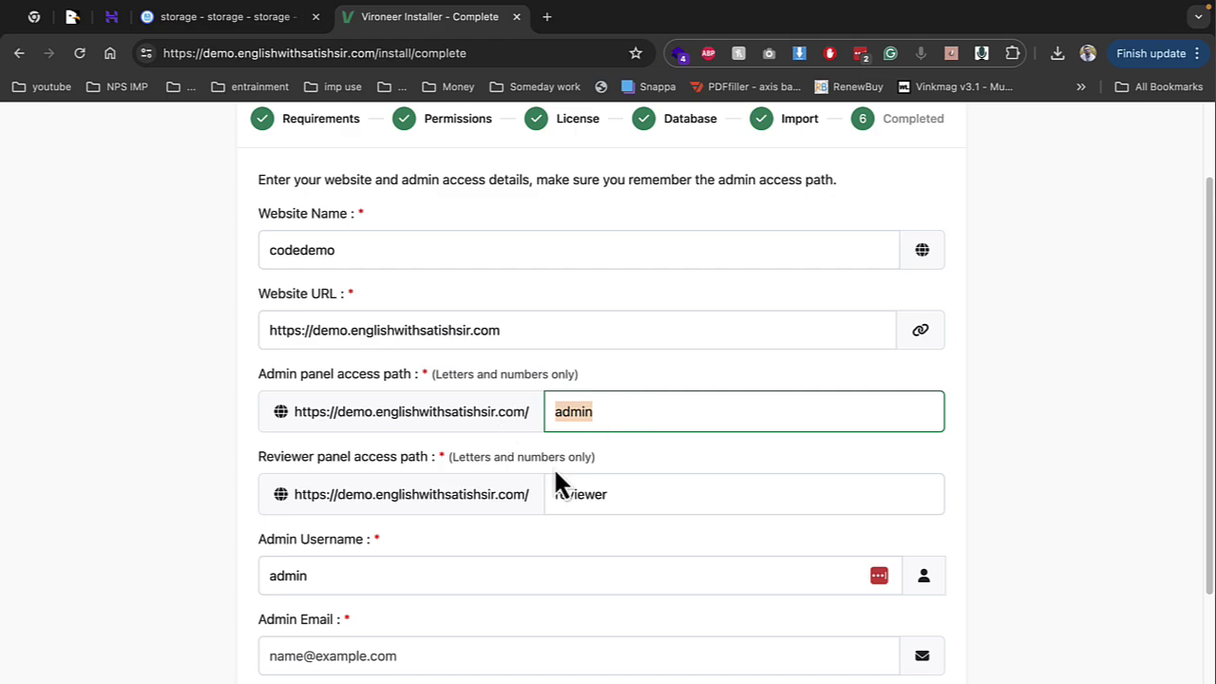
scroll(423, 568, "down", 2)
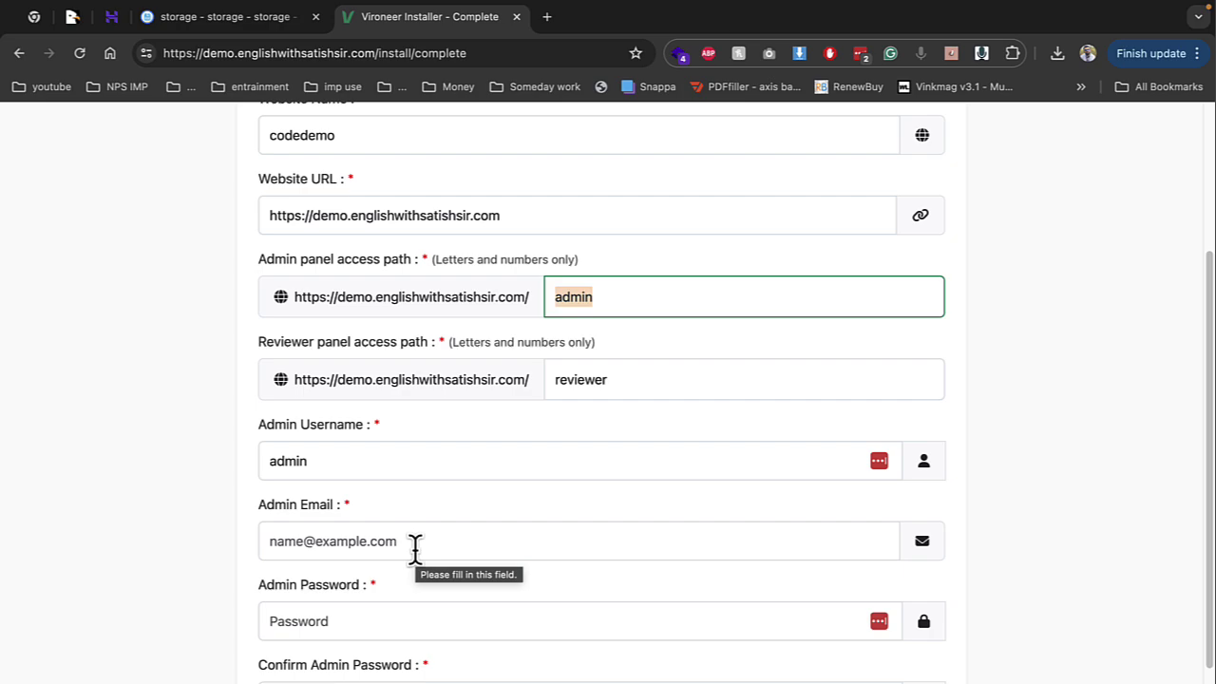
Enter the admin e-mail, set and confirm the admin password, and finish installation
left_click(415, 549)
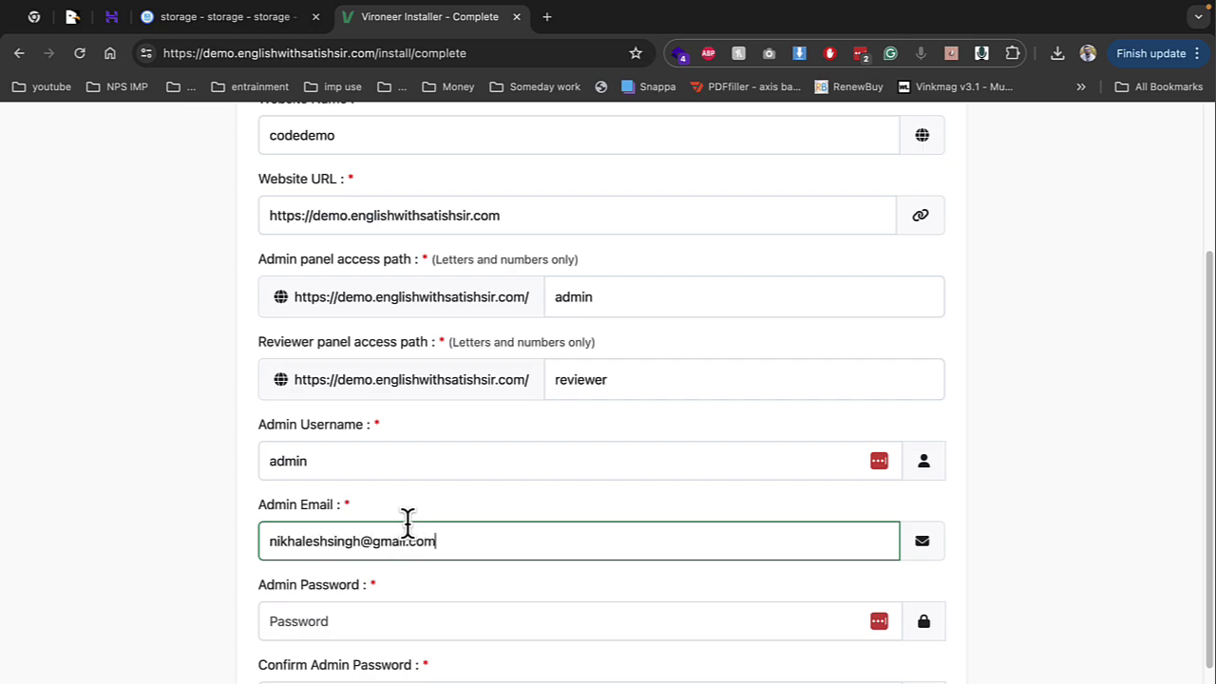
key("Tab")
type("123")
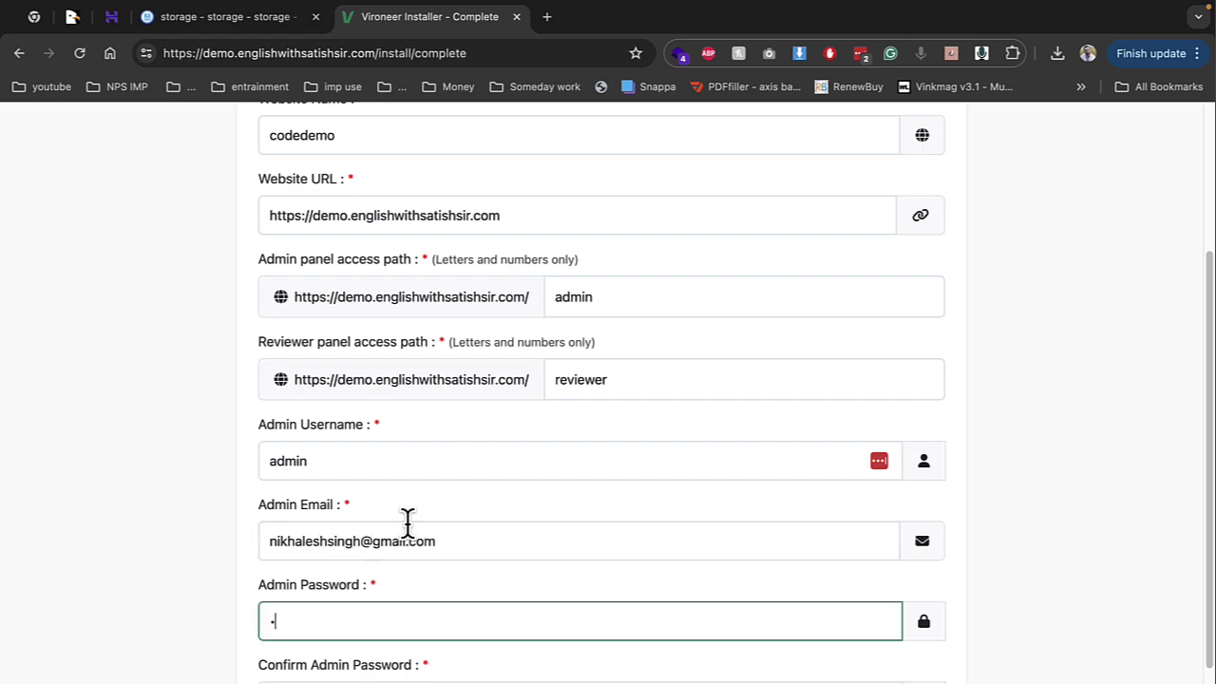
type("45678")
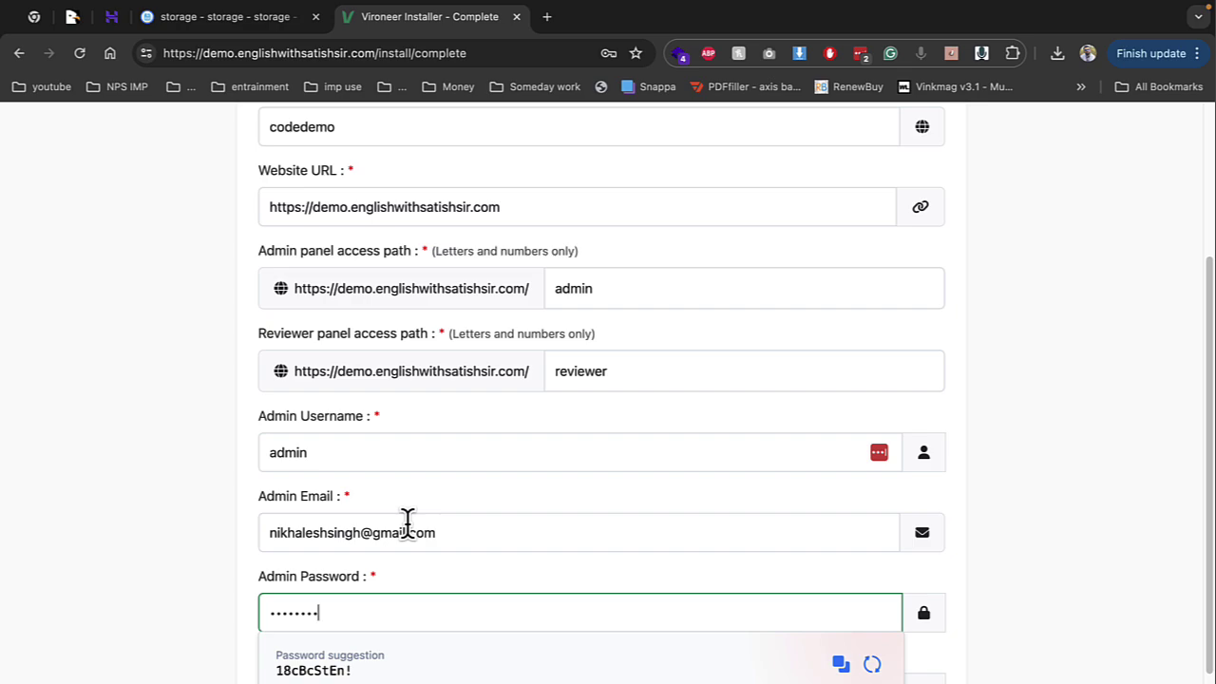
key("Tab")
type("123")
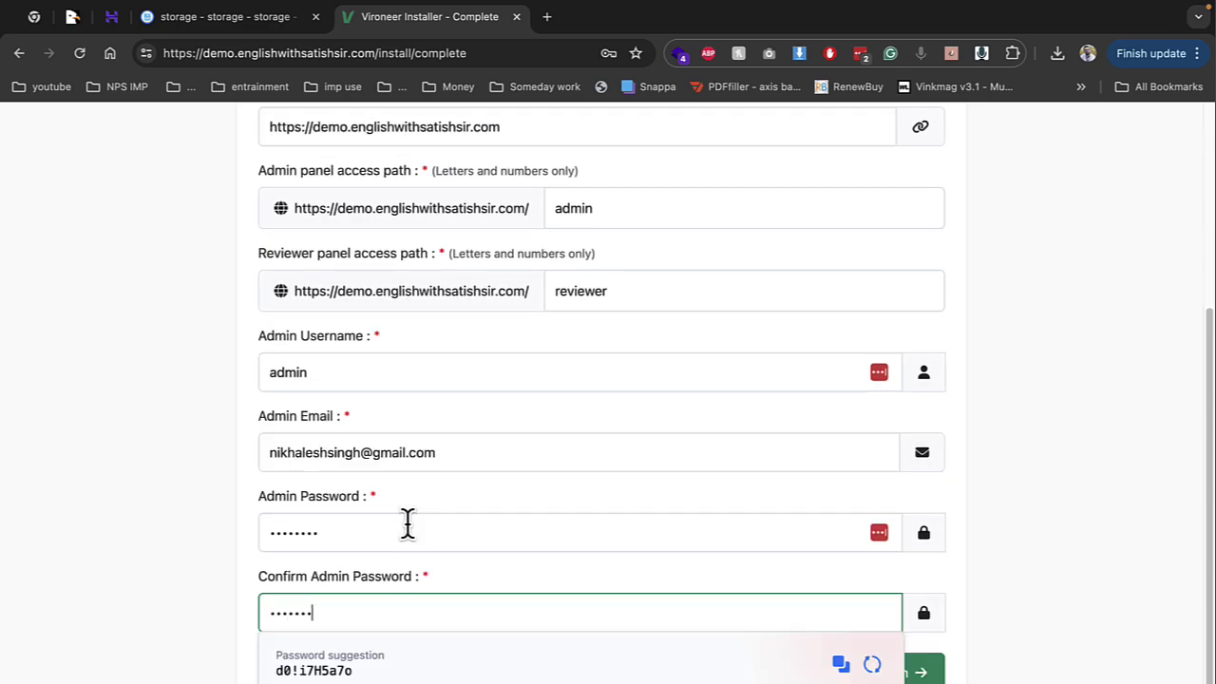
type("45678")
key("Tab")
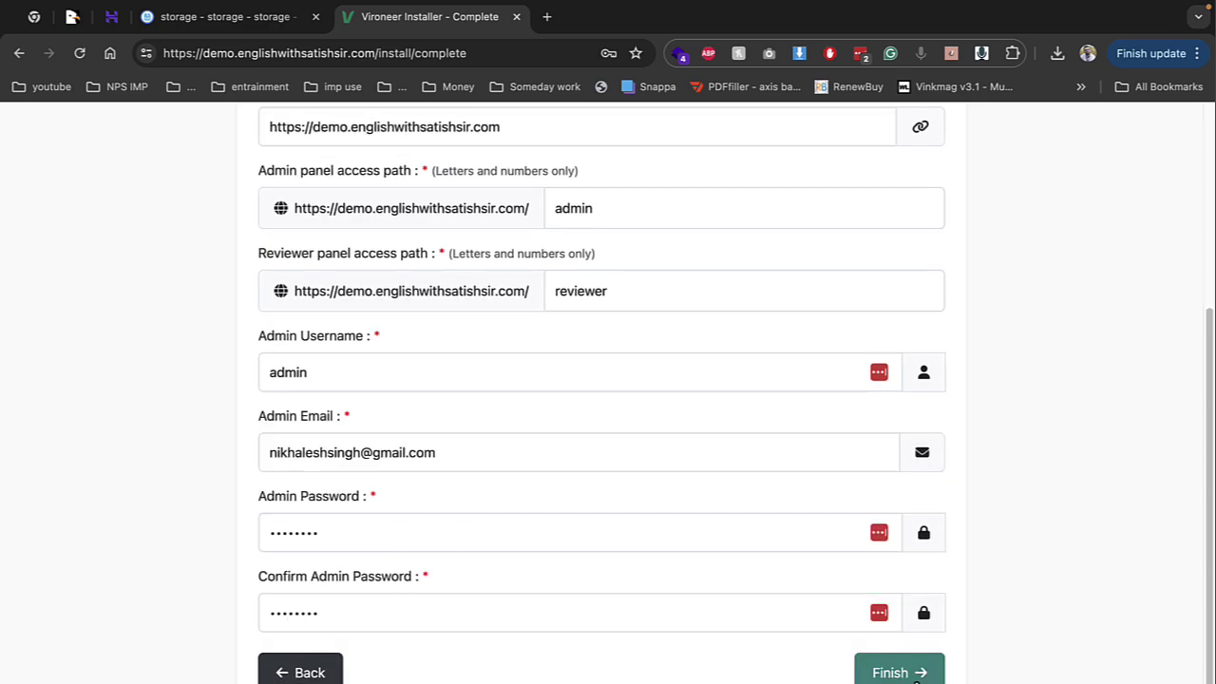
left_click(916, 676)
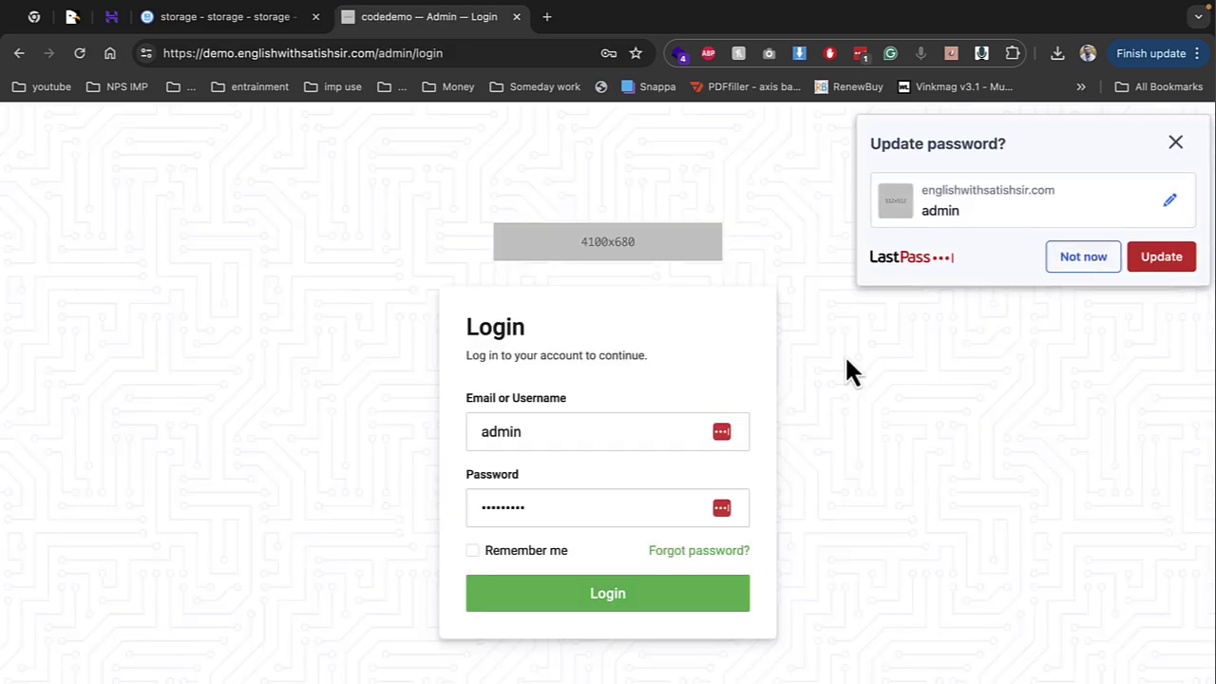
Log in with the admin password and review the Cron Job and SMTP dashboard warnings
left_click(844, 354)
double_click(565, 510)
type("1")
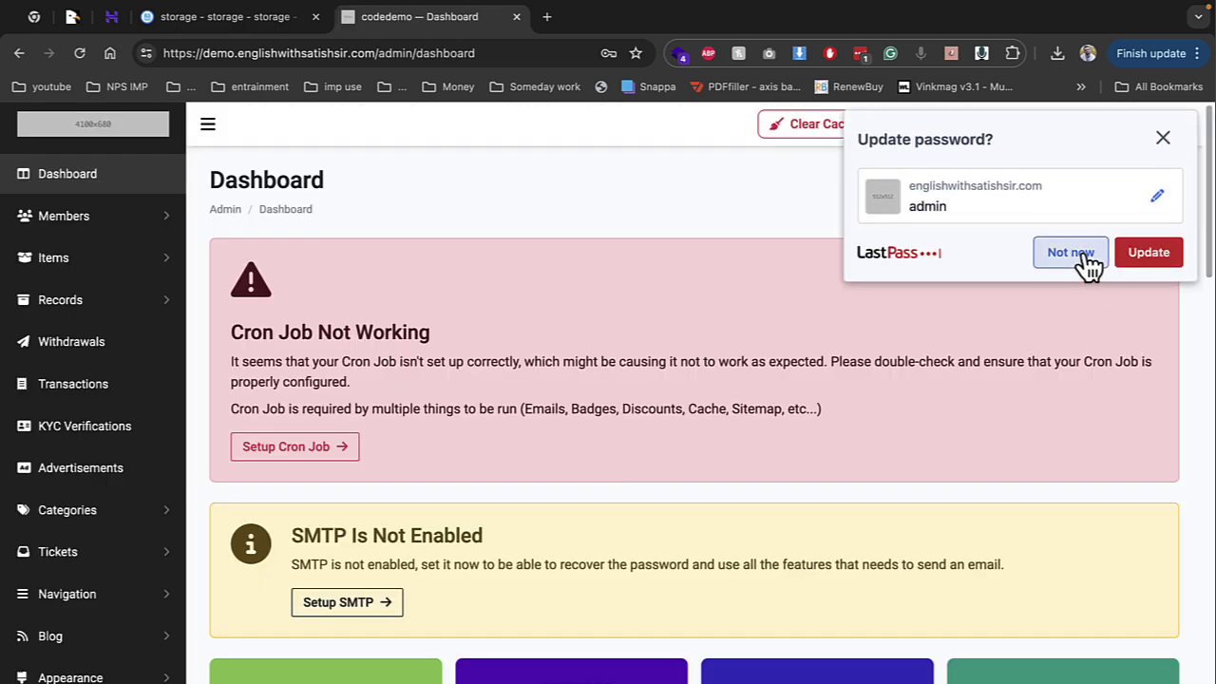
left_click(1082, 253)
scroll(541, 352, "down", 1)
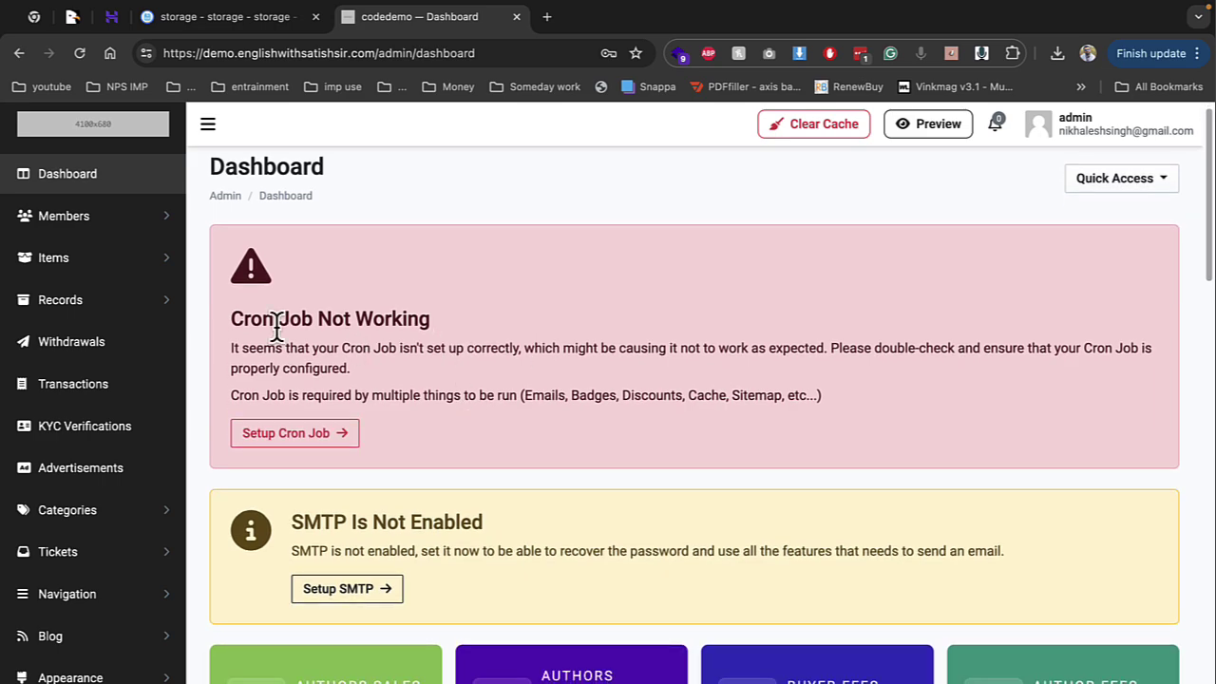
left_click_drag(233, 319, 476, 326)
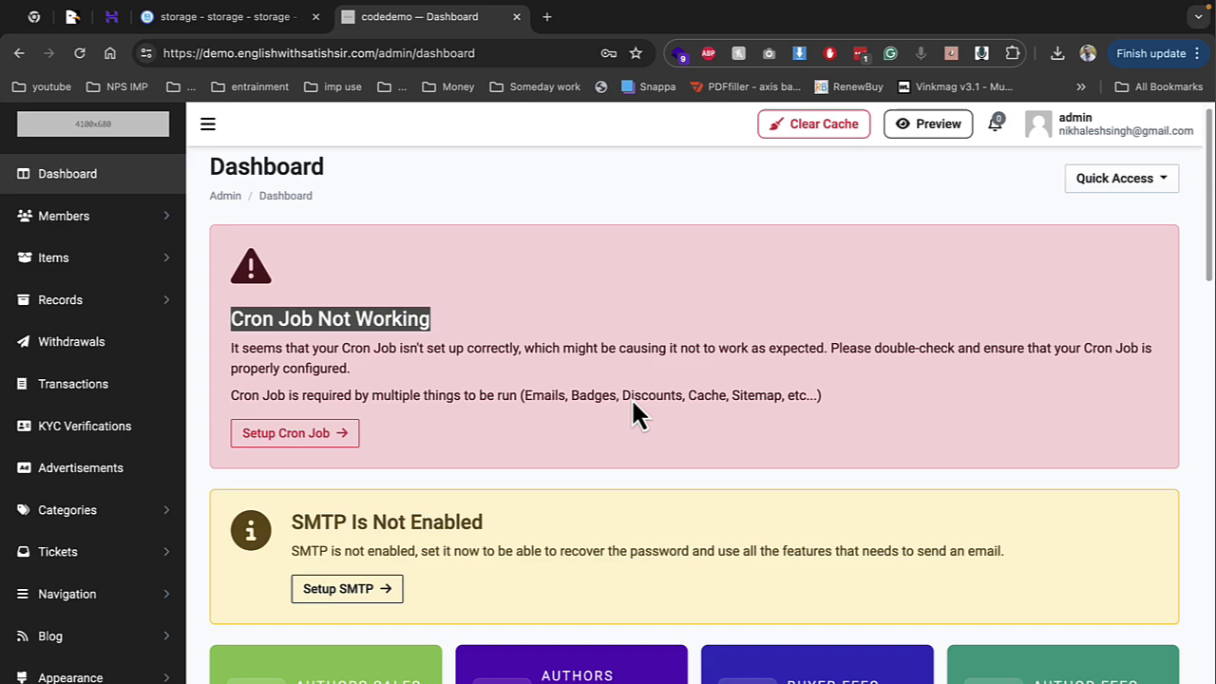
left_click_drag(299, 551, 520, 563)
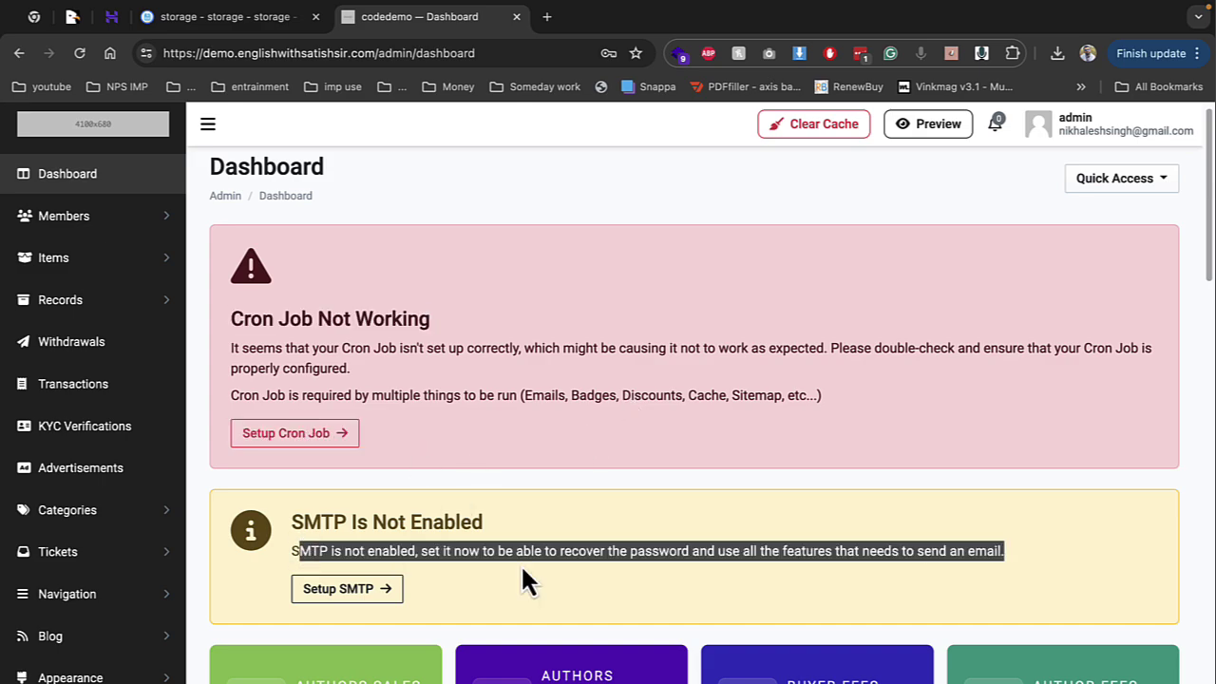
Copy Marketbob's cron job command and open hPanel's Advanced > Cron Jobs page
left_click(320, 432)
left_click_drag(357, 319, 662, 356)
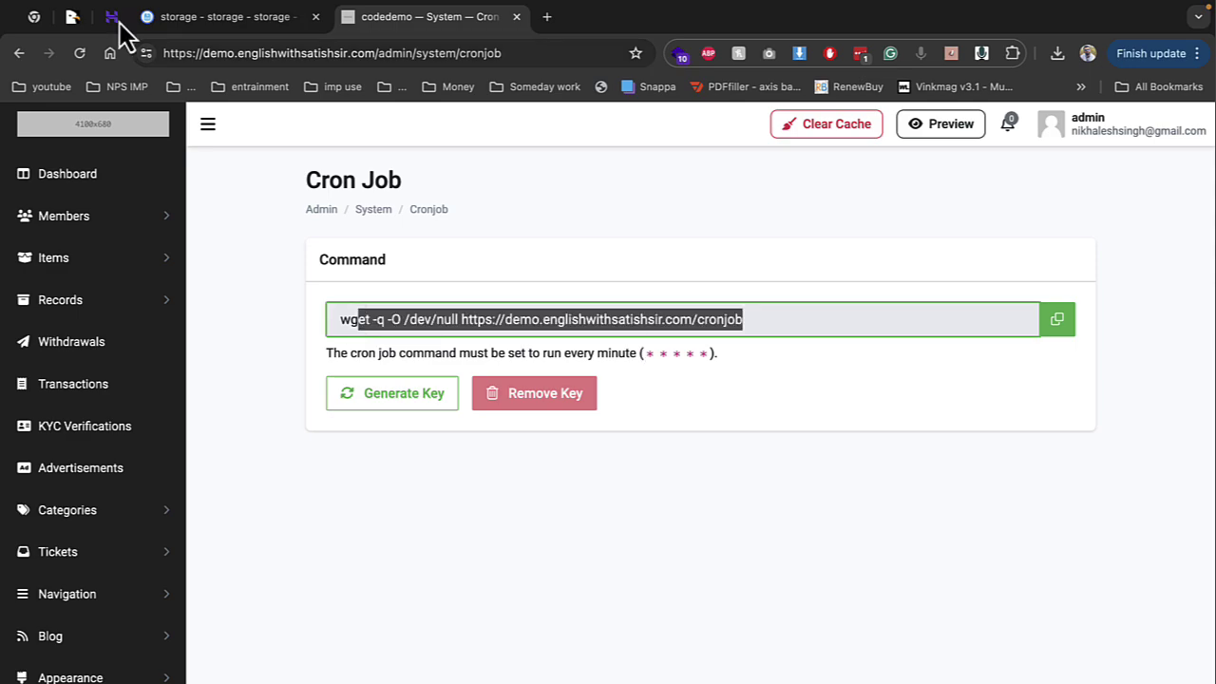
left_click(166, 17)
left_click(111, 16)
scroll(114, 538, "down", 3)
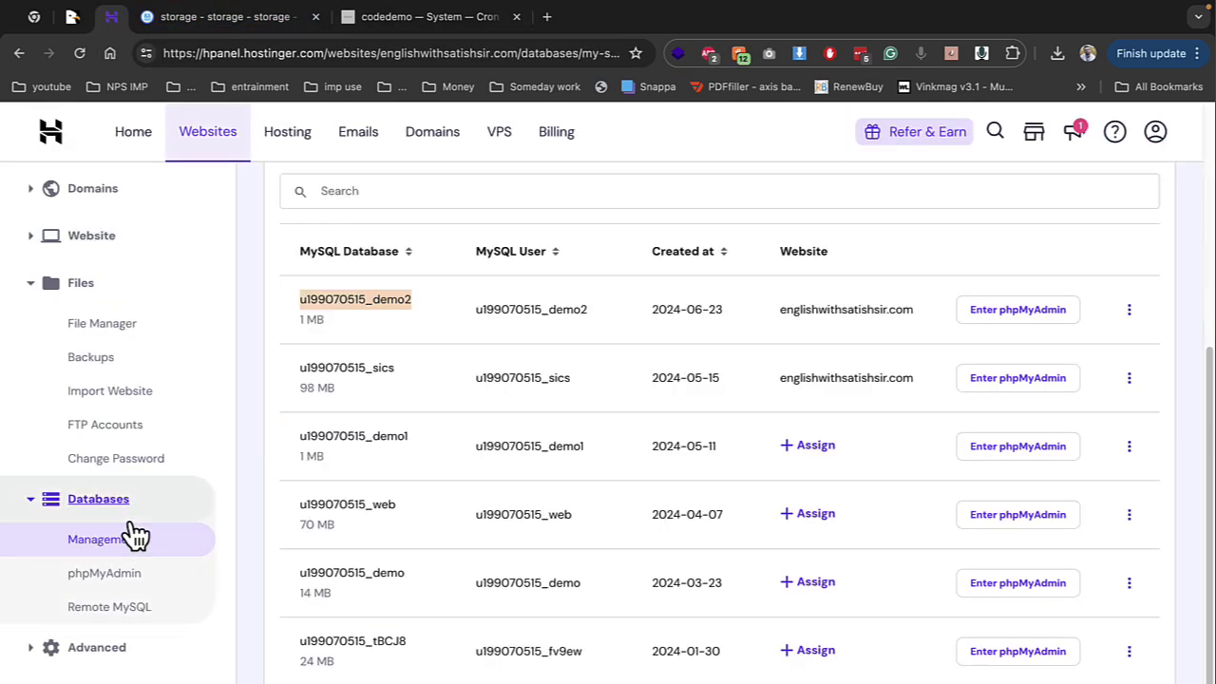
left_click(122, 653)
scroll(163, 645, "down", 3)
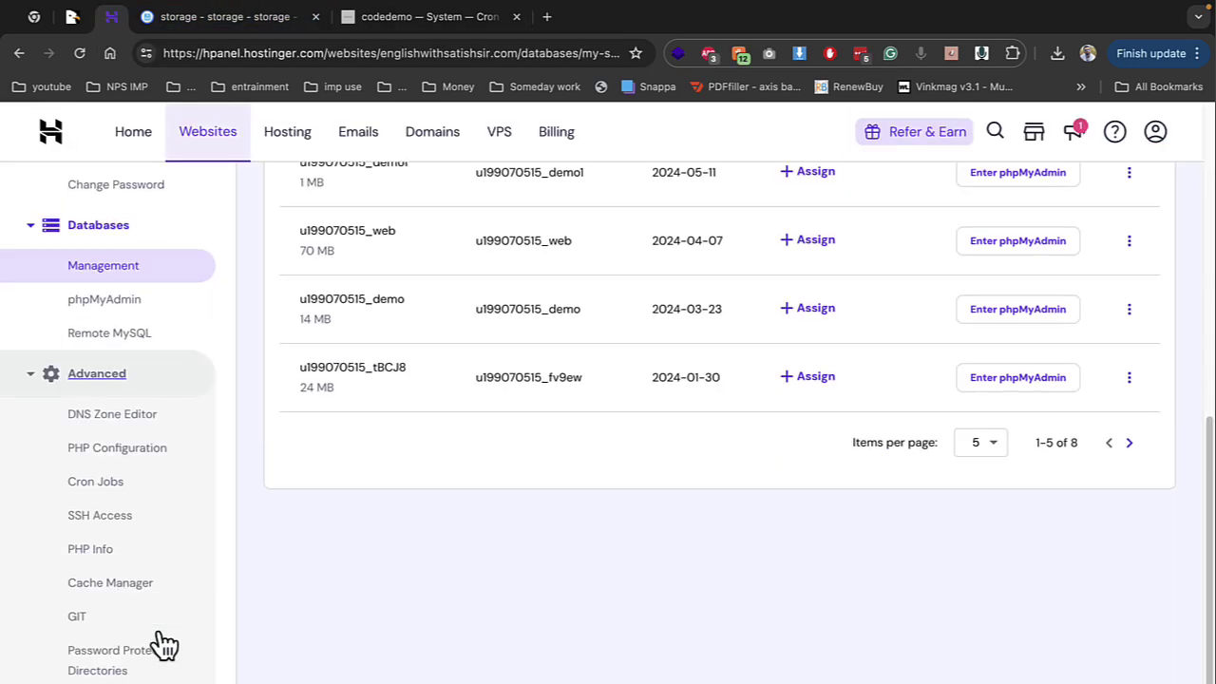
left_click(89, 481)
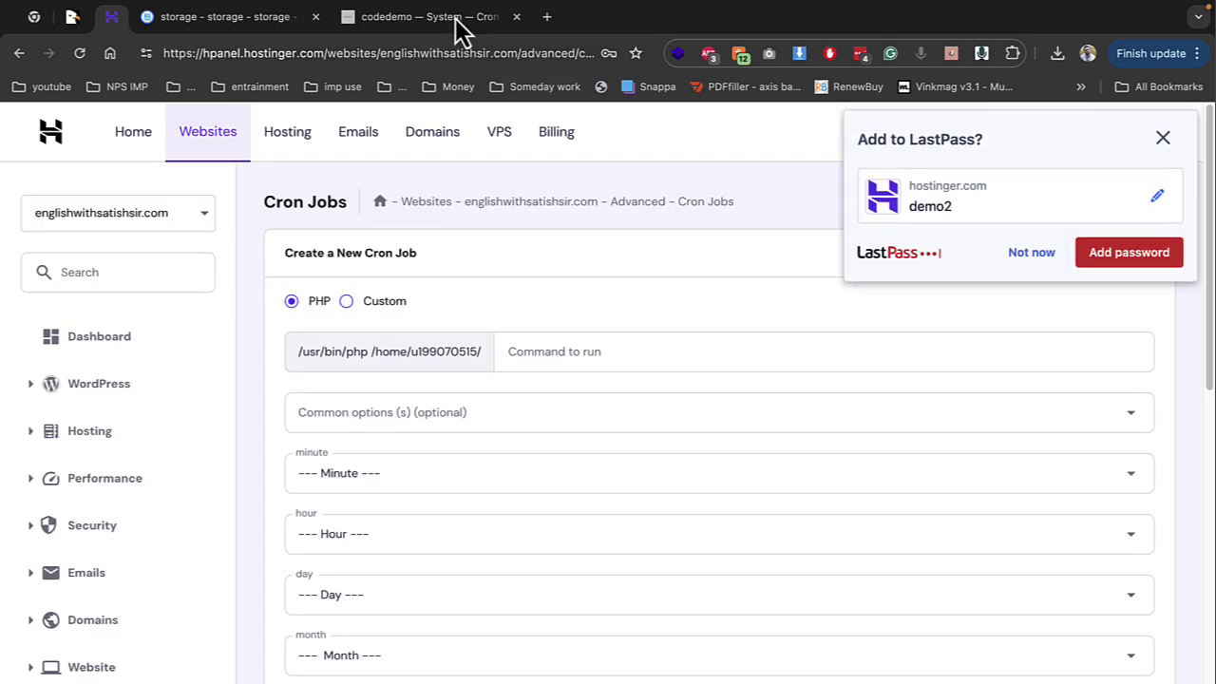
left_click(454, 19)
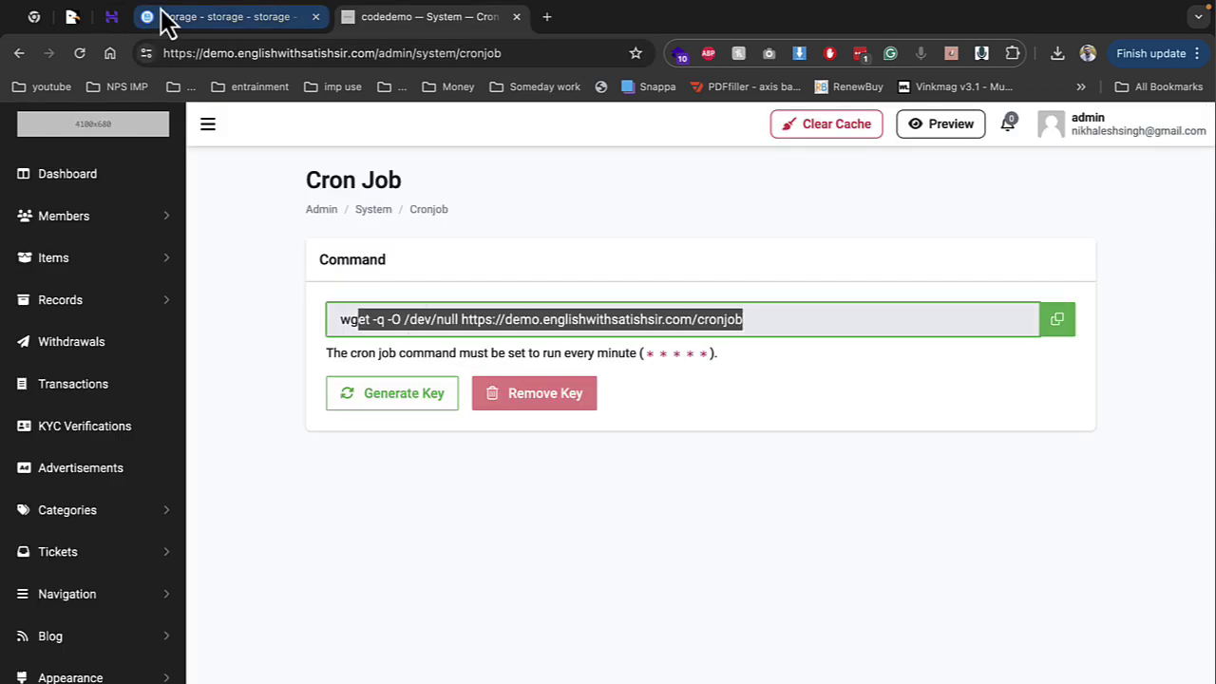
left_click(111, 18)
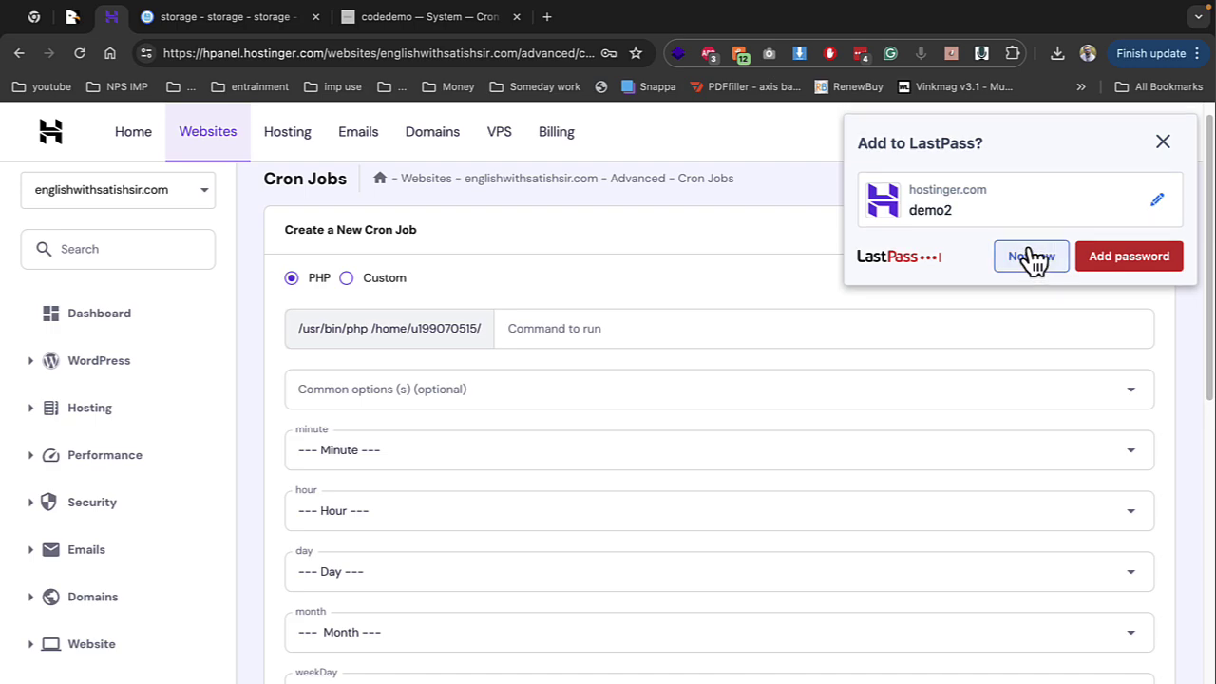
left_click(1025, 252)
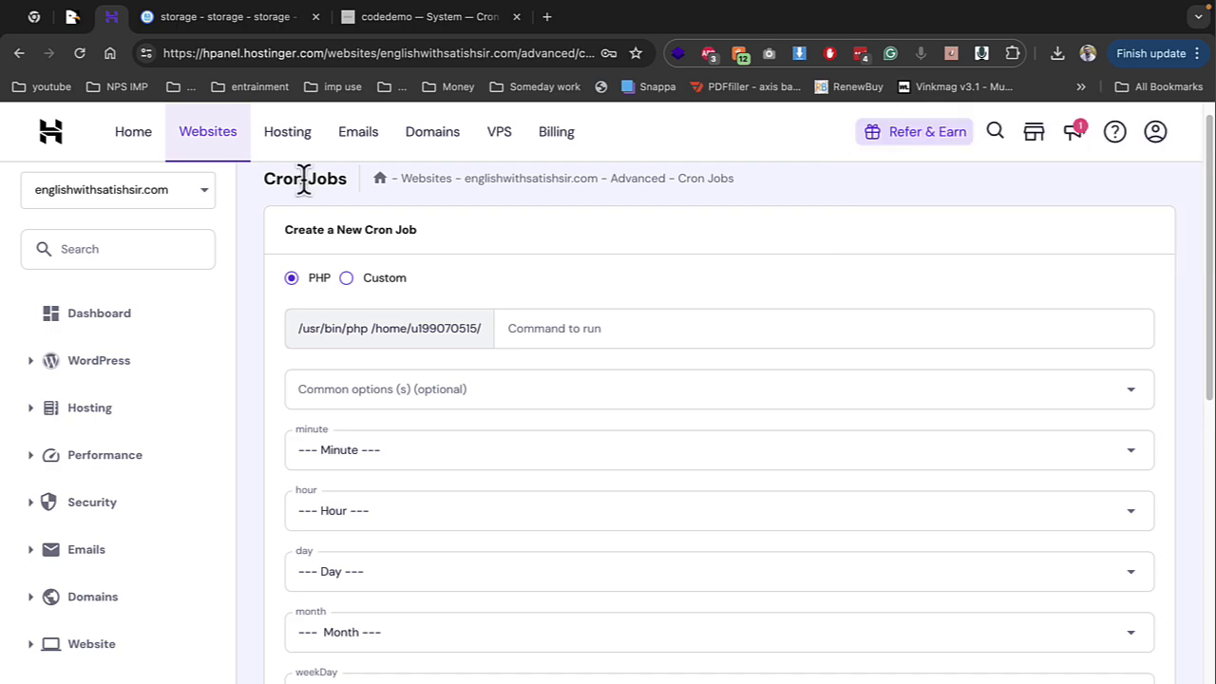
Browse hPanel's Emails > Manage > Connect Apps & Devices page, then close the storage tab
left_click(107, 555)
left_click(112, 590)
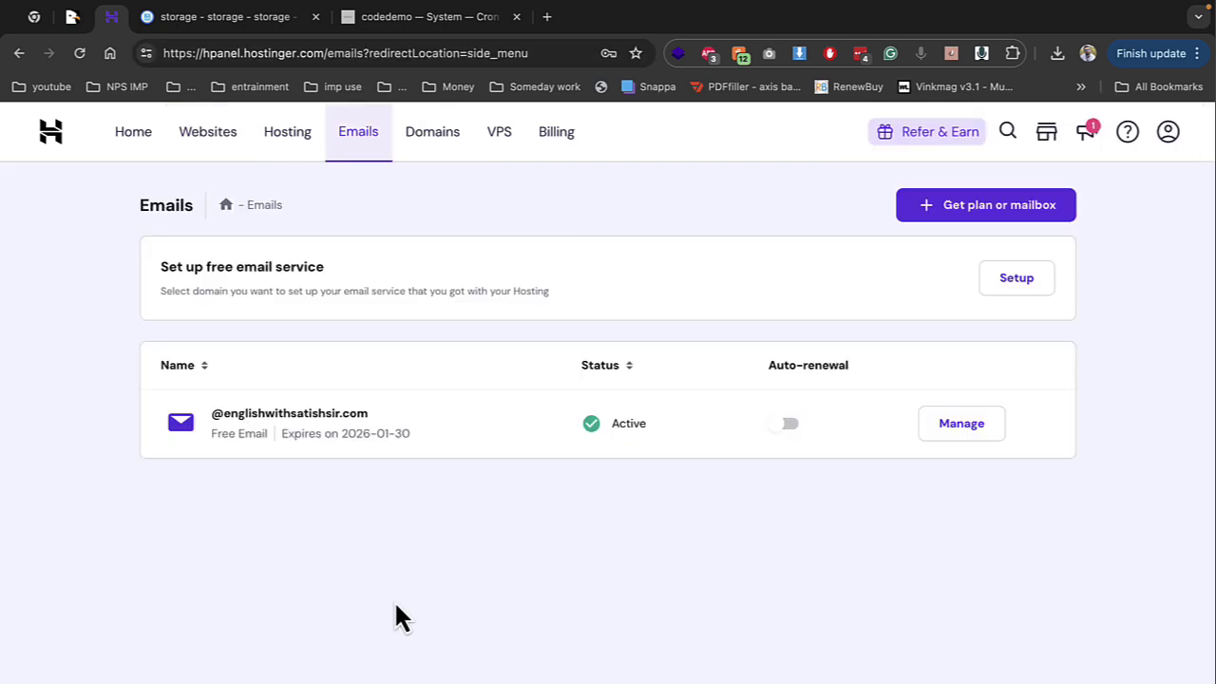
left_click(993, 428)
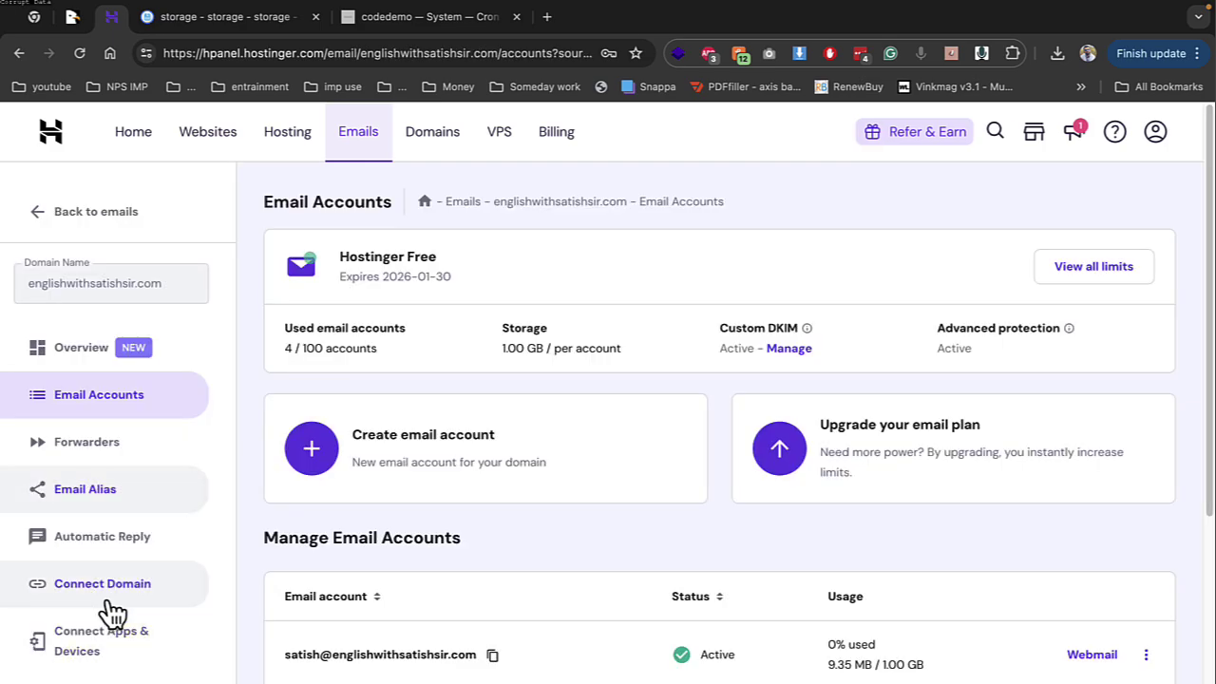
left_click(112, 638)
scroll(403, 541, "down", 3)
left_click(215, 26)
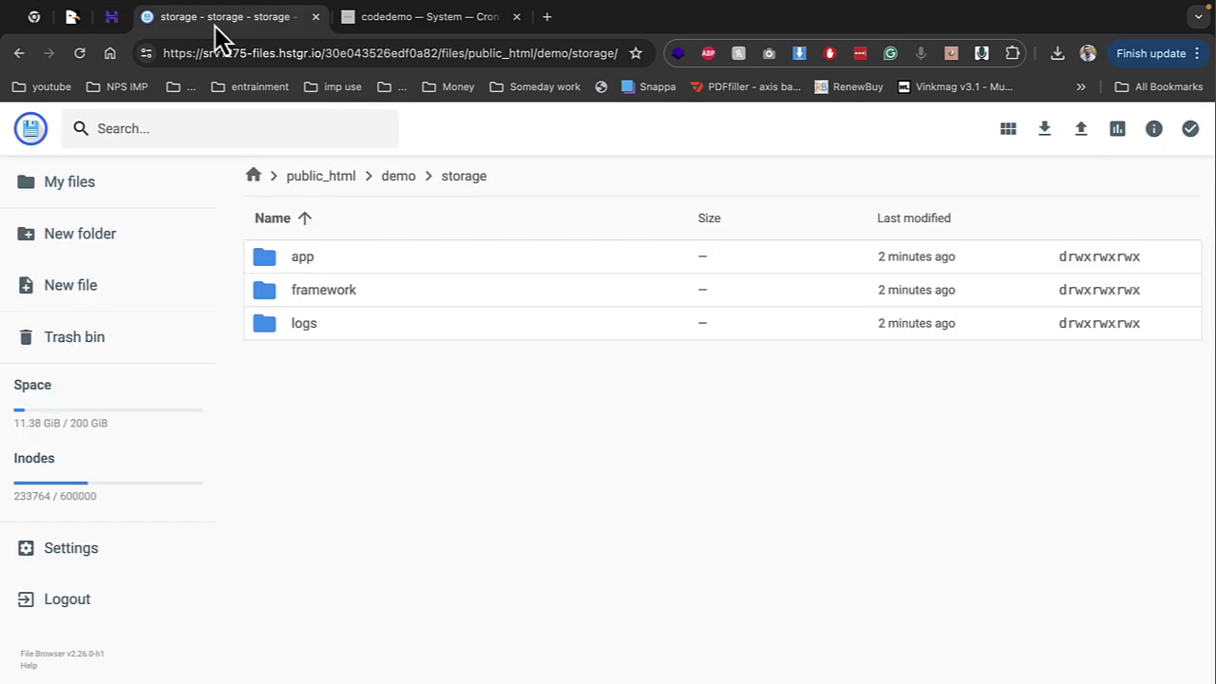
left_click(315, 16)
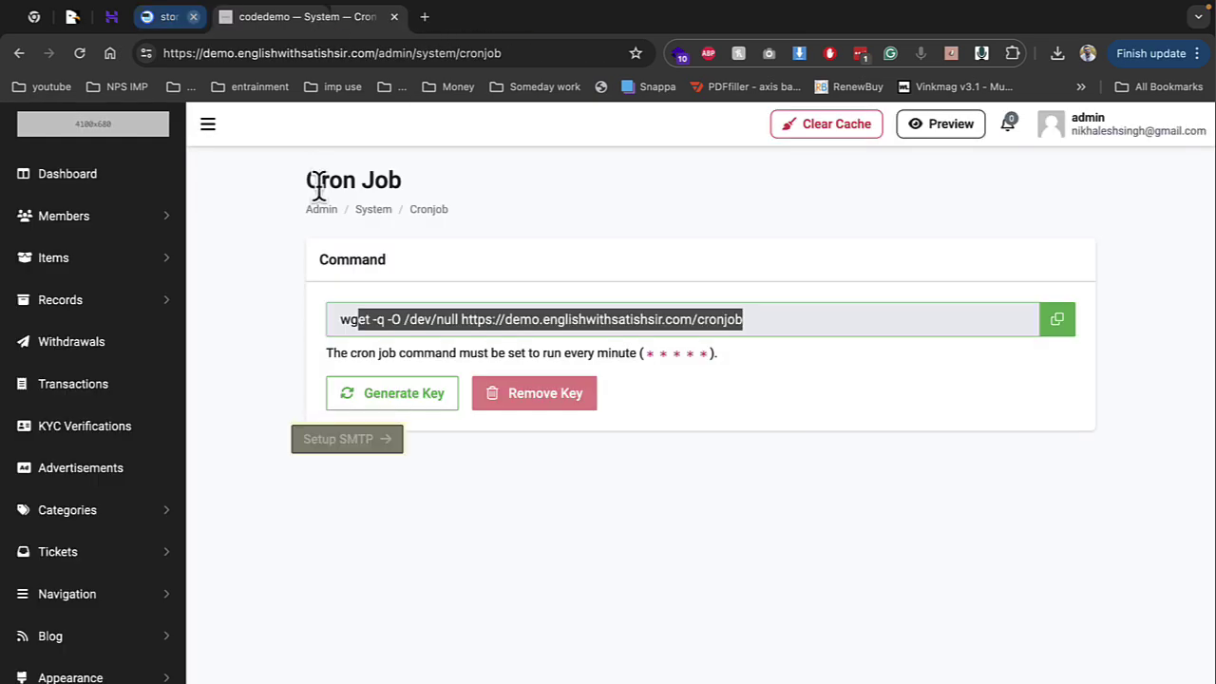
Go from the admin dashboard to the Setup SMTP settings page
left_click(55, 177)
scroll(472, 525, "down", 2)
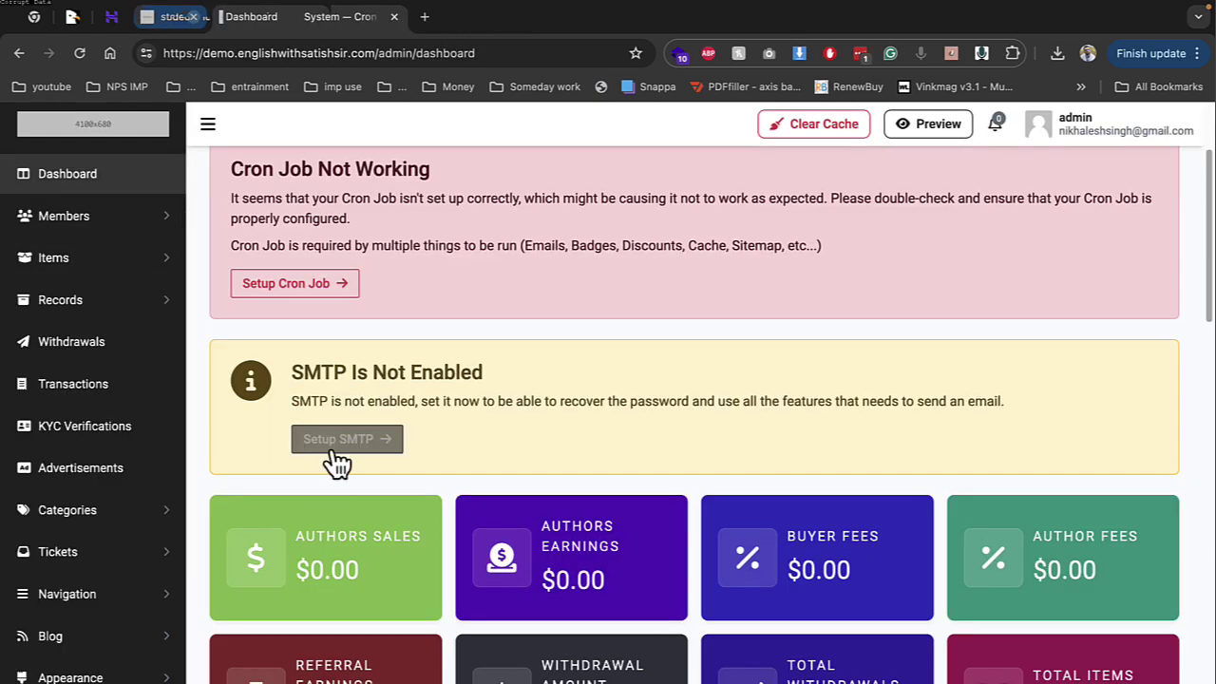
left_click(338, 444)
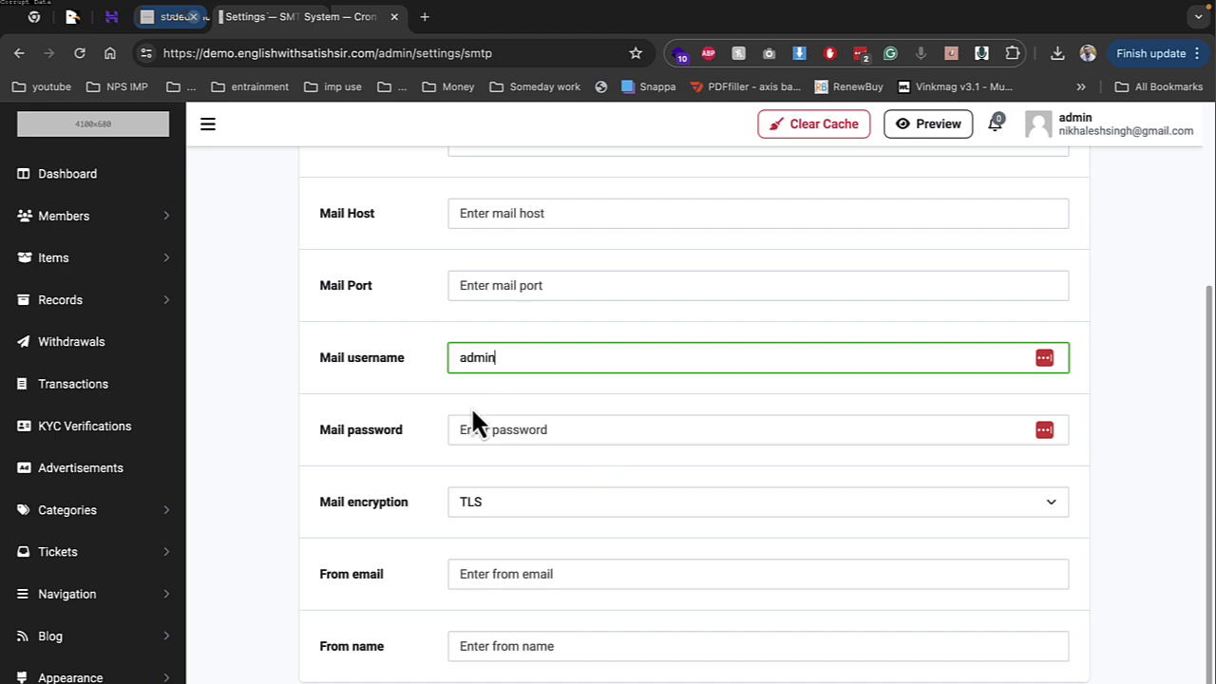
Clear the site cache and preview the storefront homepage in a new tab
scroll(522, 347, "up", 3)
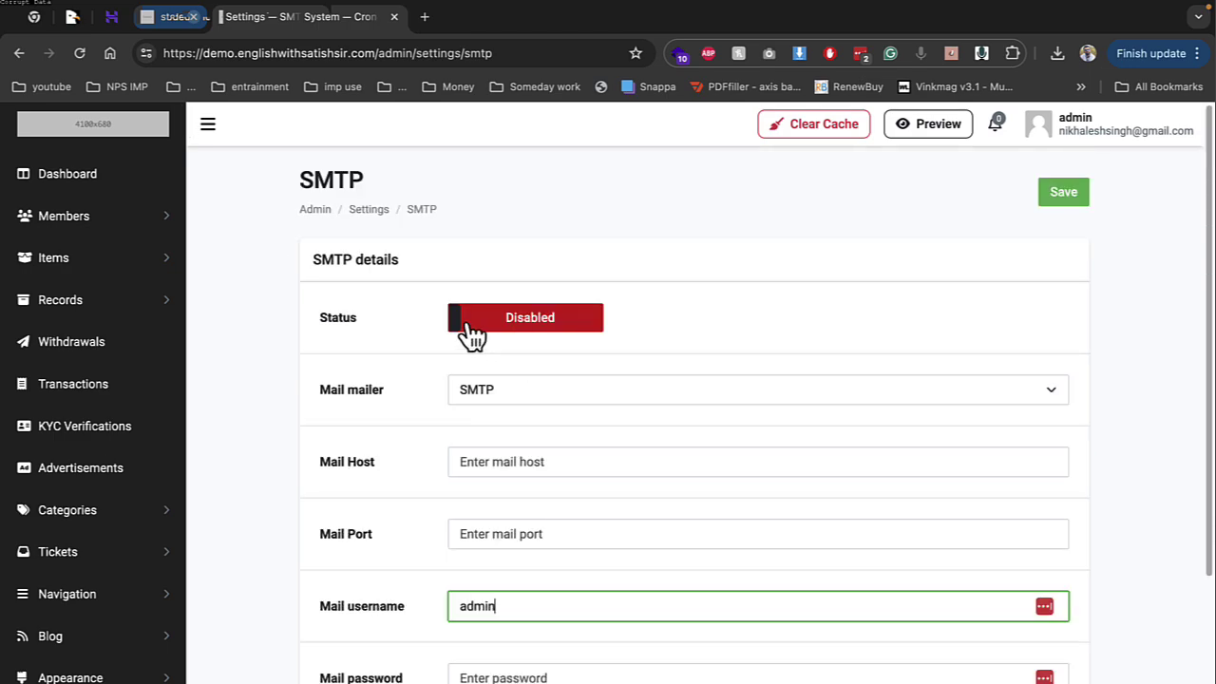
left_click(838, 133)
left_click(893, 131)
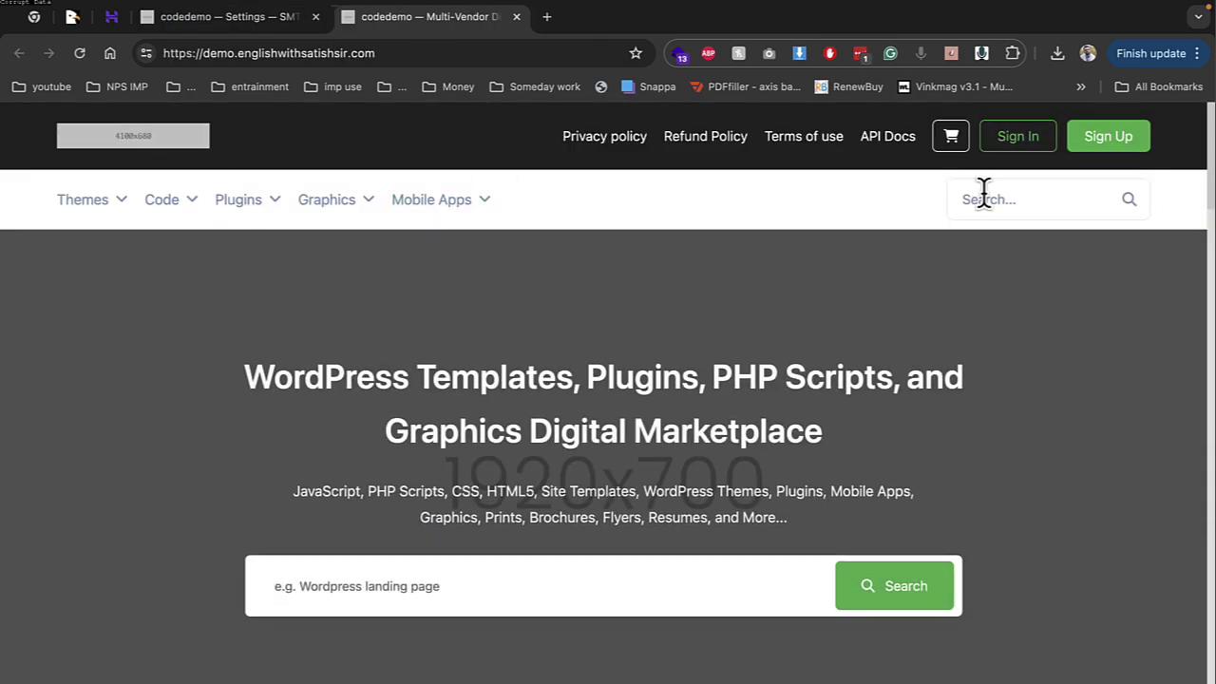
left_click(1105, 144)
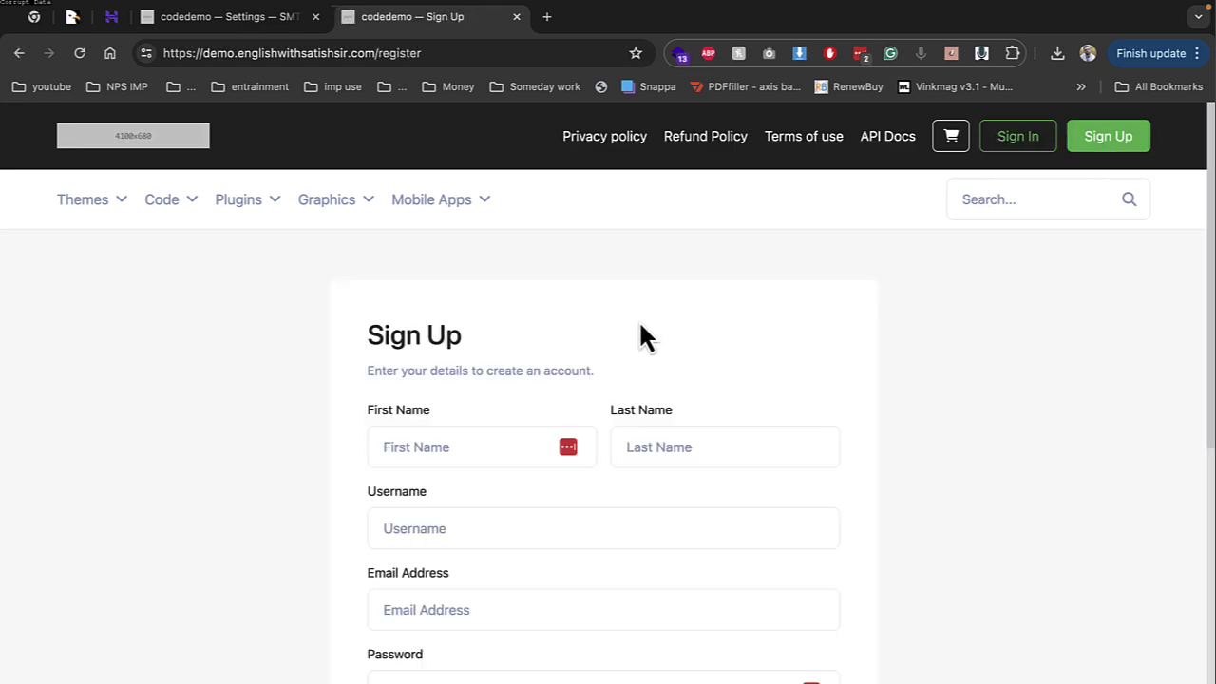
scroll(510, 366, "down", 3)
scroll(499, 367, "up", 2)
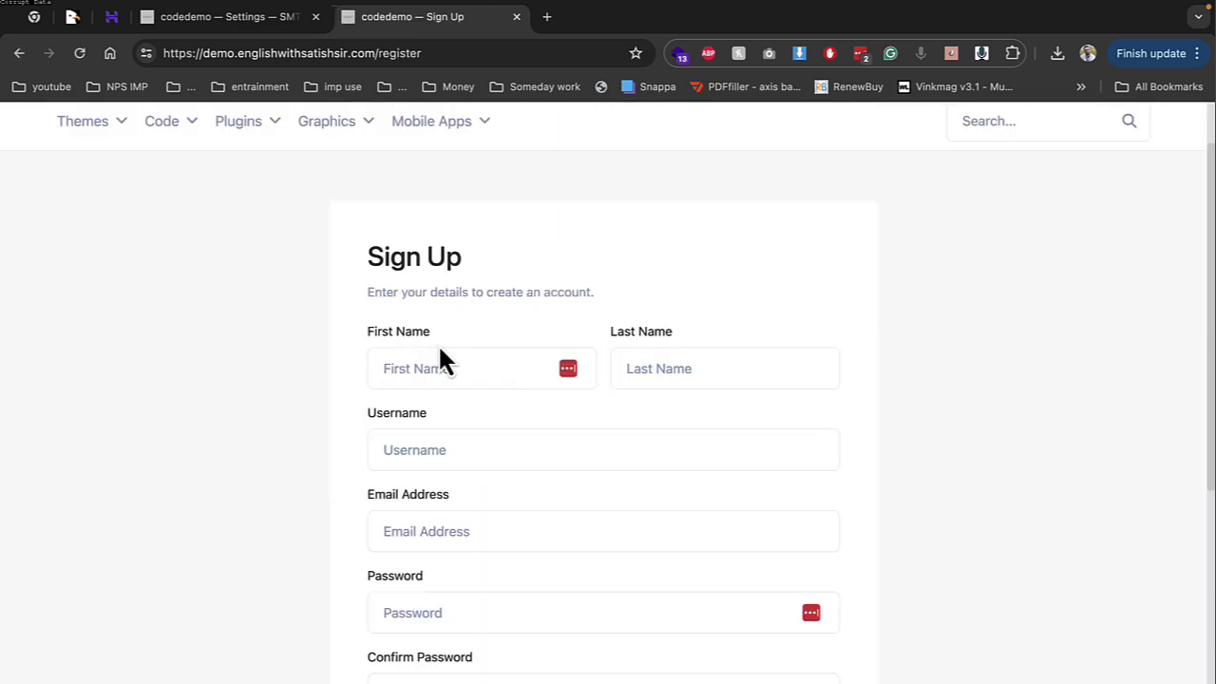
scroll(432, 332, "up", 1)
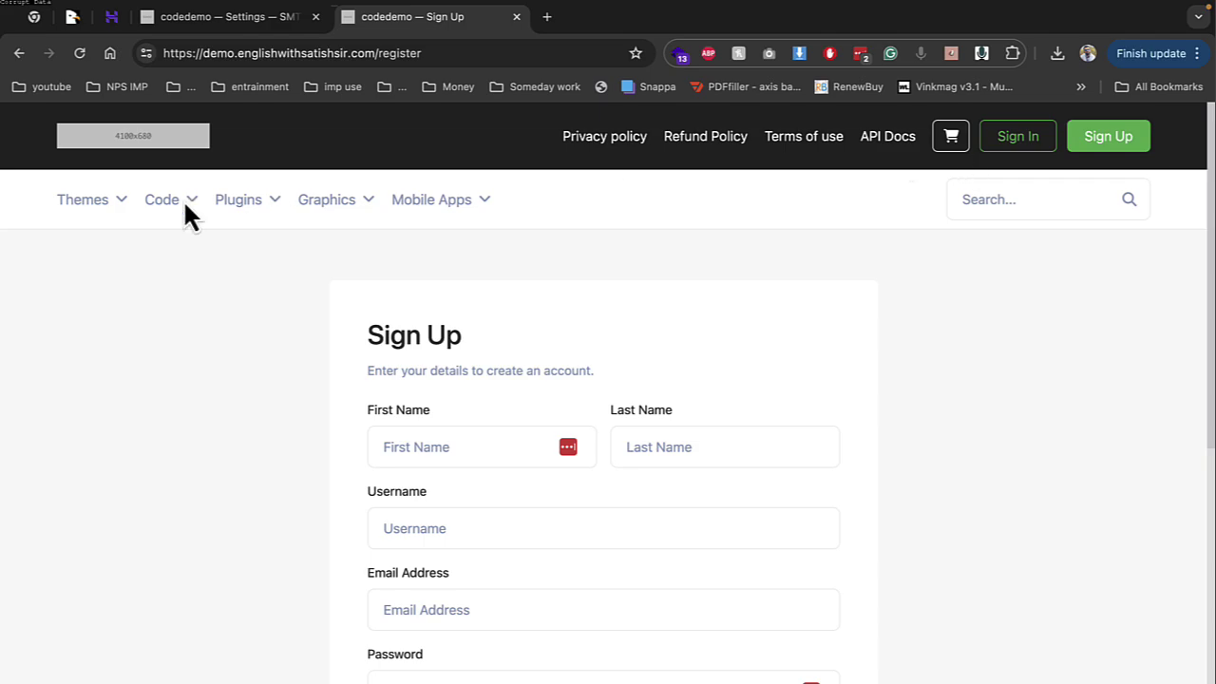
left_click(144, 141)
scroll(380, 366, "down", 5)
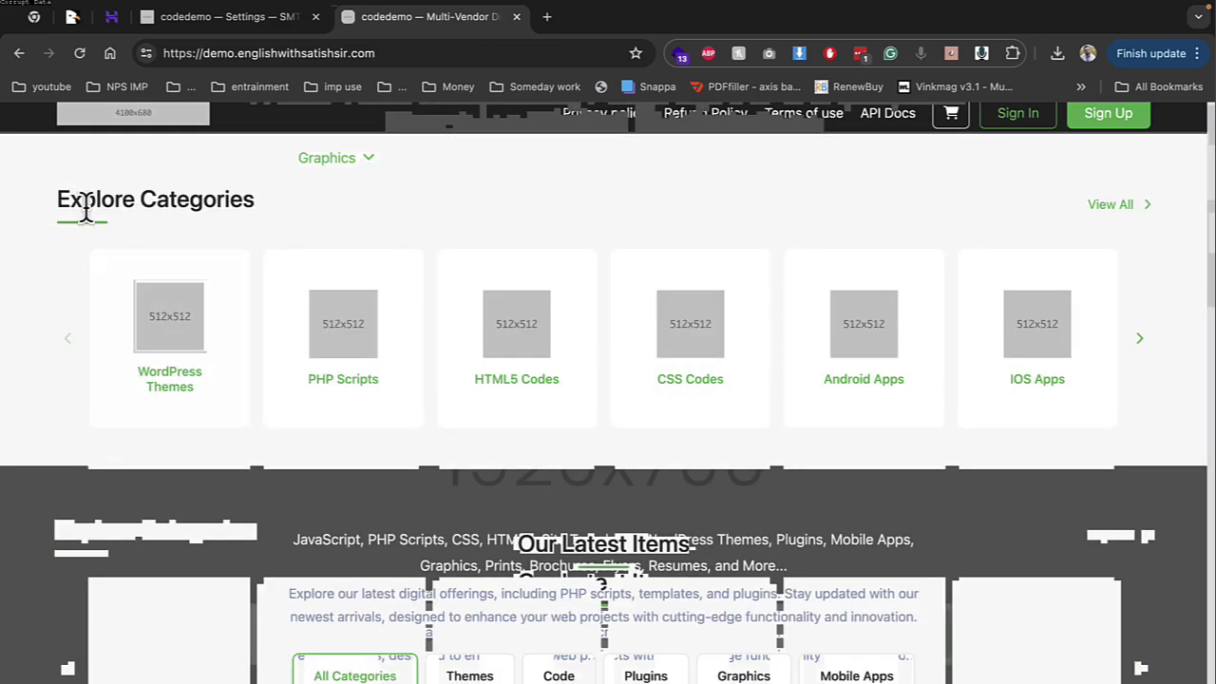
scroll(401, 245, "up", 5)
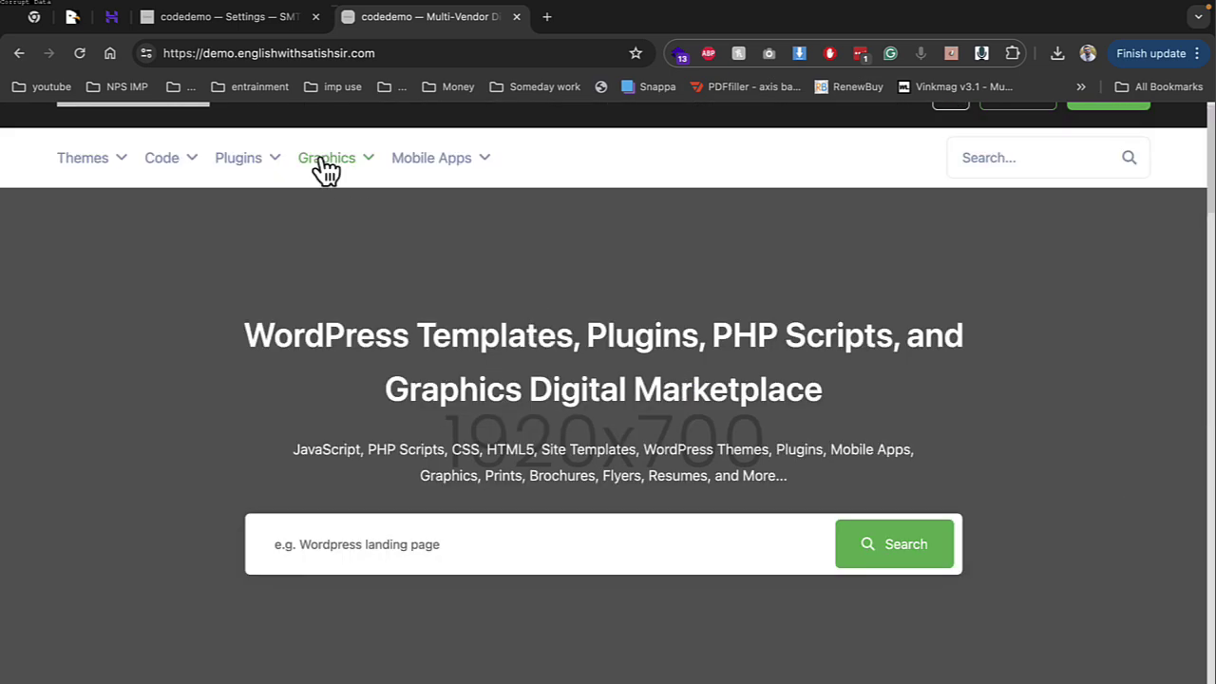
mouse_move(166, 163)
scroll(532, 352, "down", 10)
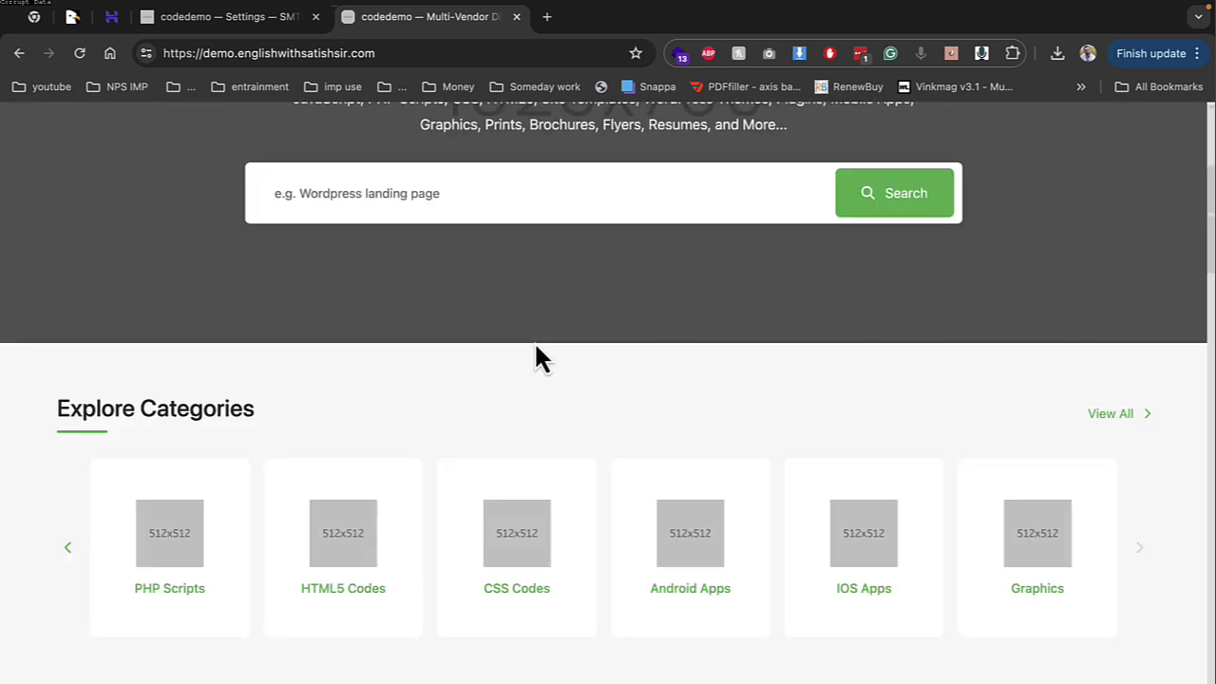
left_click(472, 361)
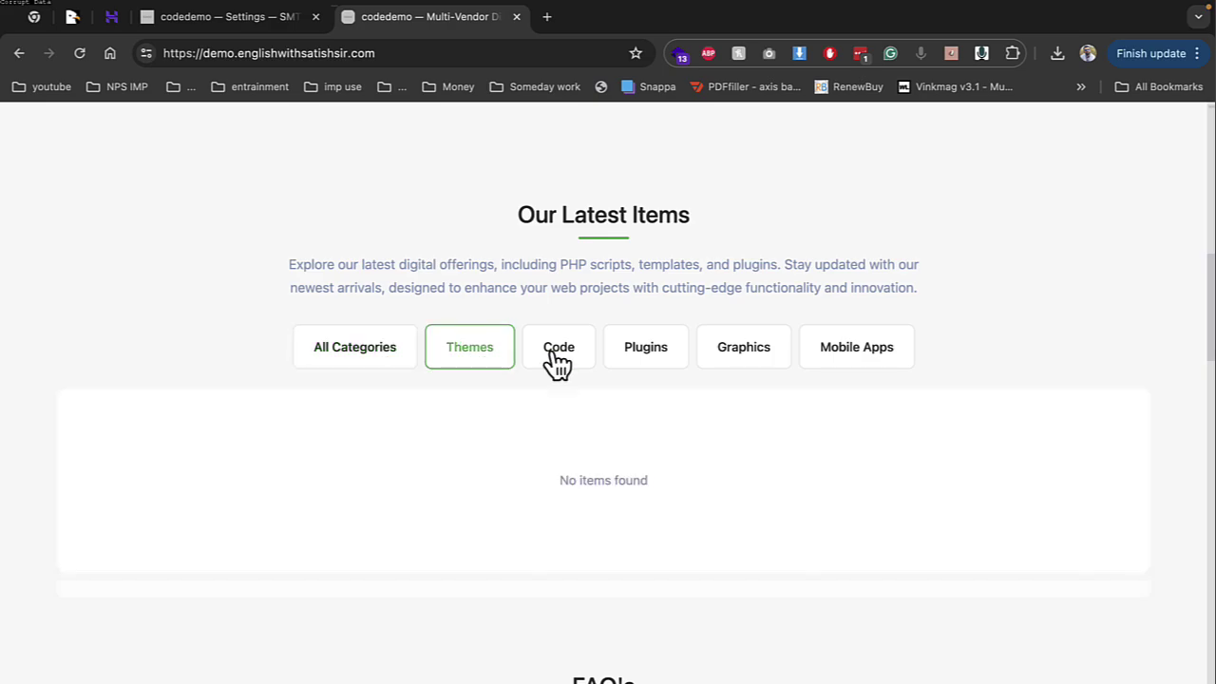
left_click(557, 361)
left_click(629, 361)
left_click(720, 360)
scroll(862, 361, "down", 5)
left_click(858, 351)
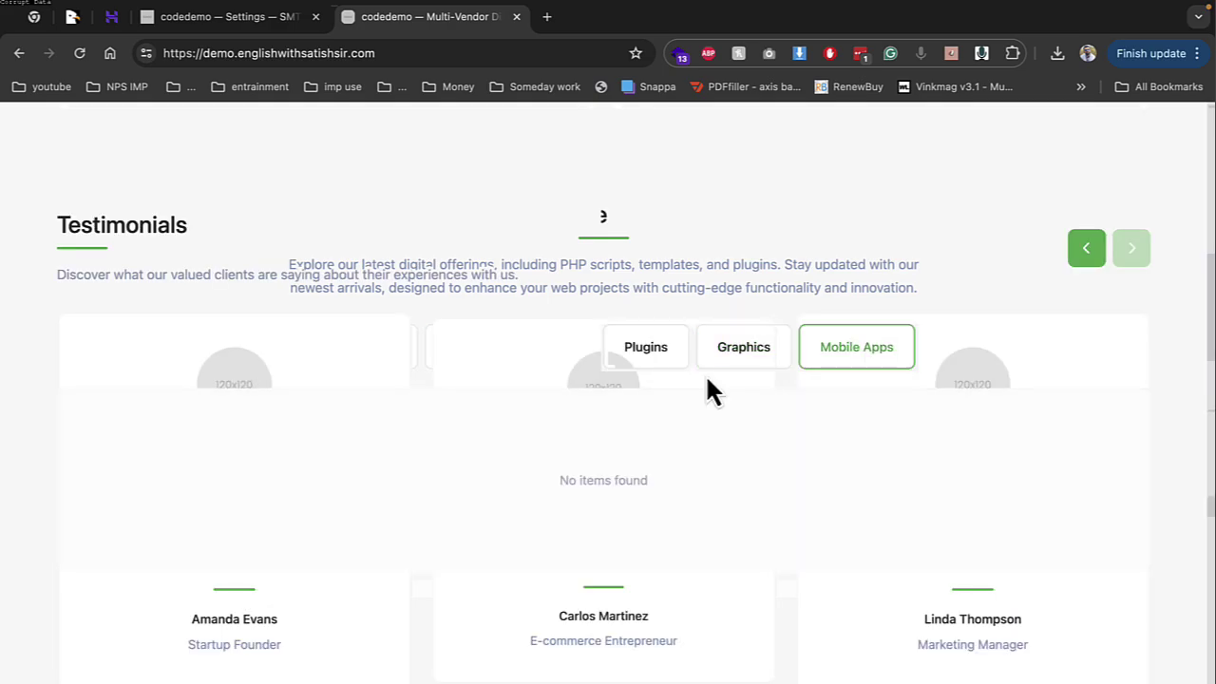
scroll(580, 383, "down", 10)
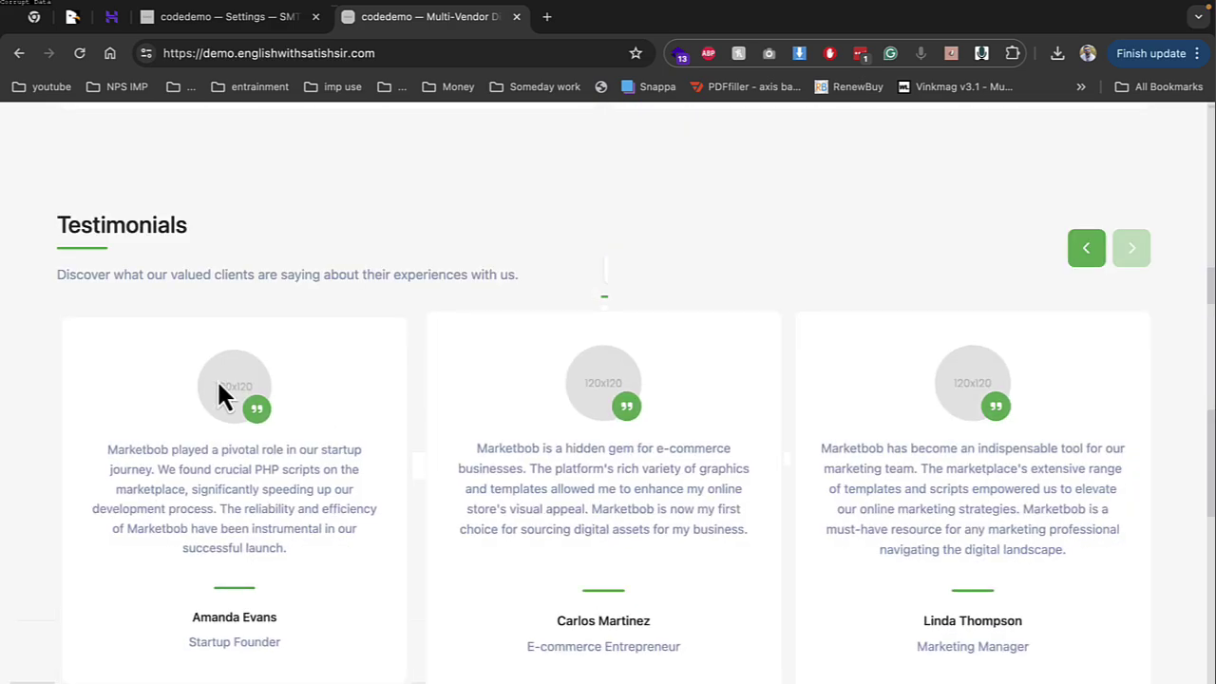
scroll(602, 417, "down", 10)
scroll(421, 394, "down", 3)
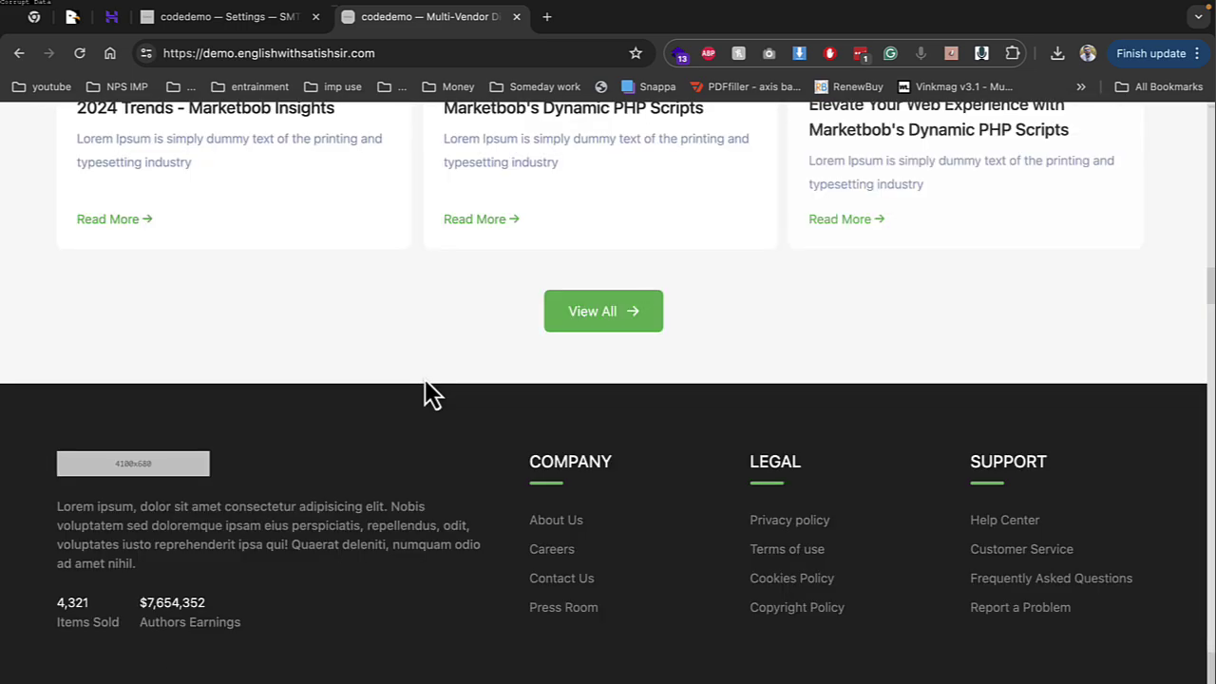
scroll(586, 420, "up", 20)
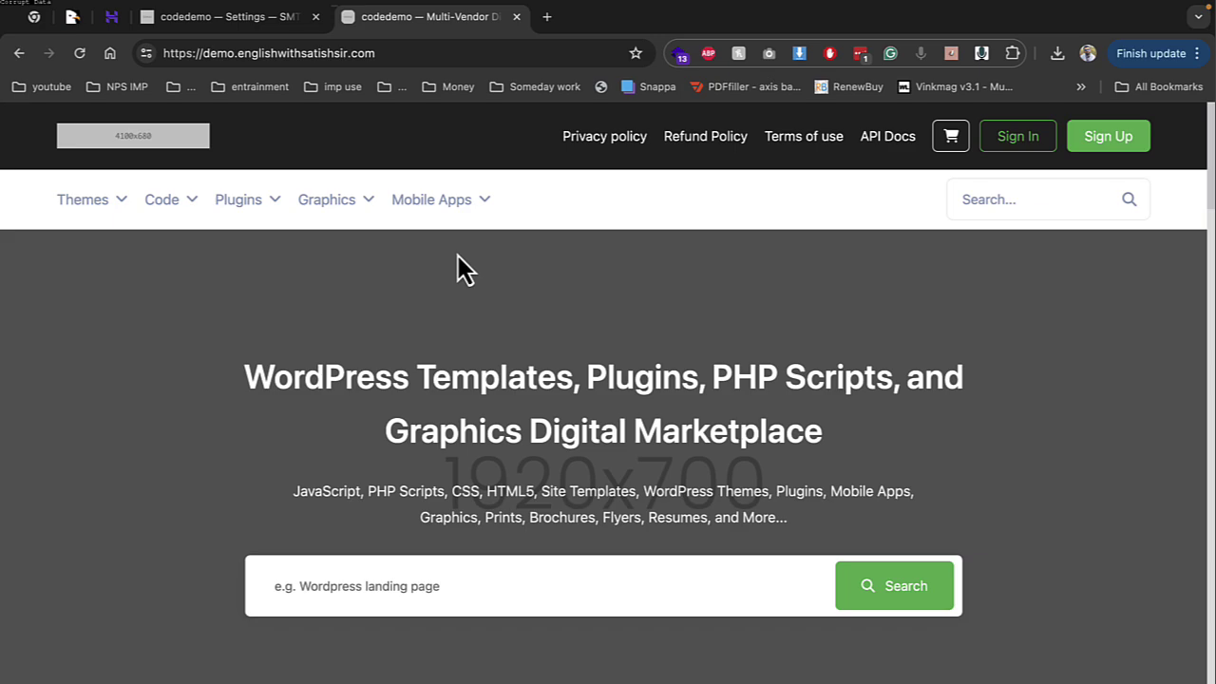
left_click(222, 16)
scroll(81, 475, "down", 10)
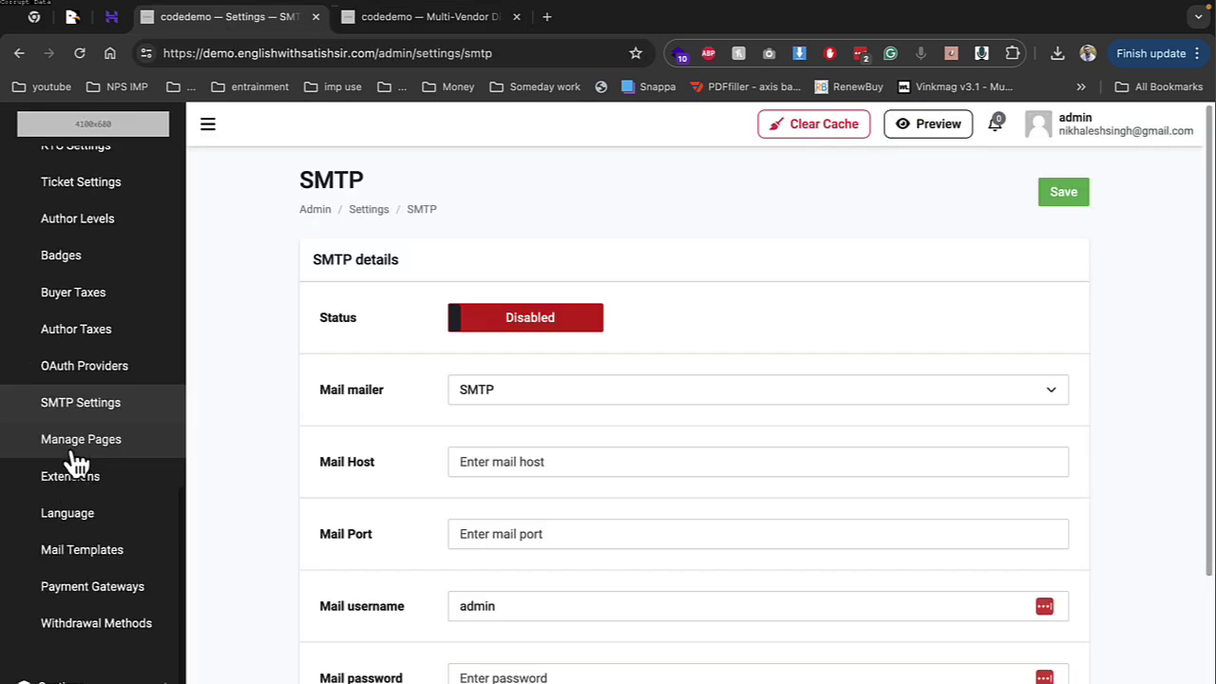
scroll(142, 655, "down", 2)
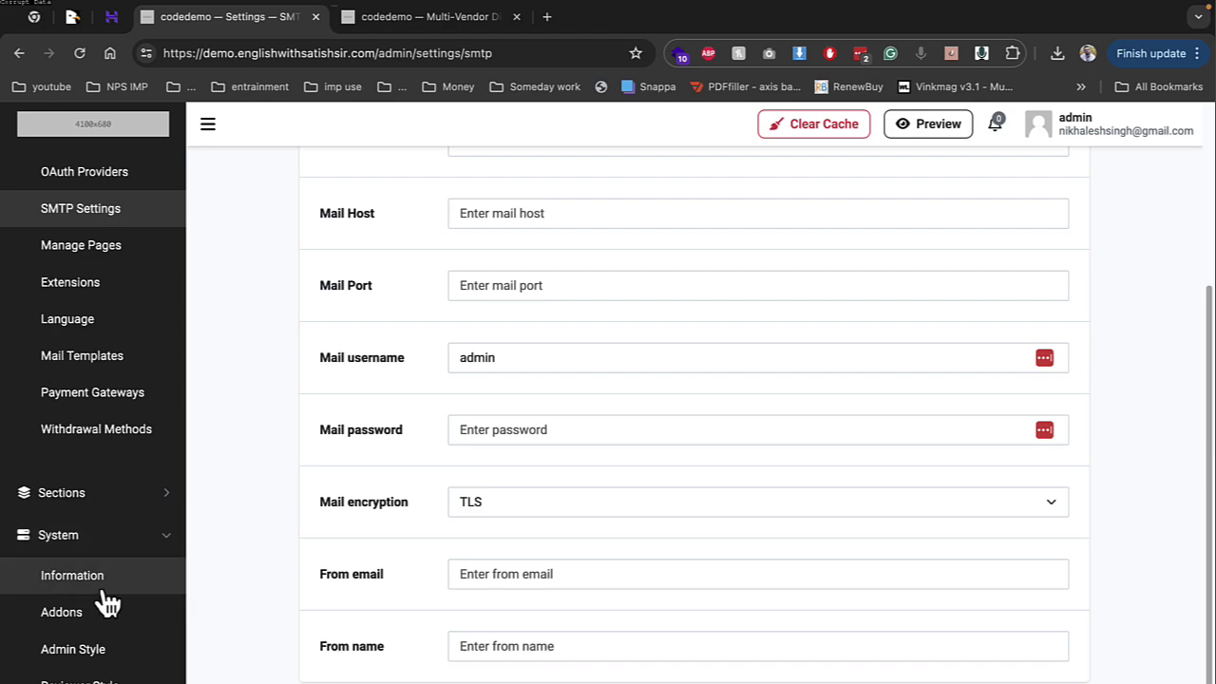
left_click(100, 652)
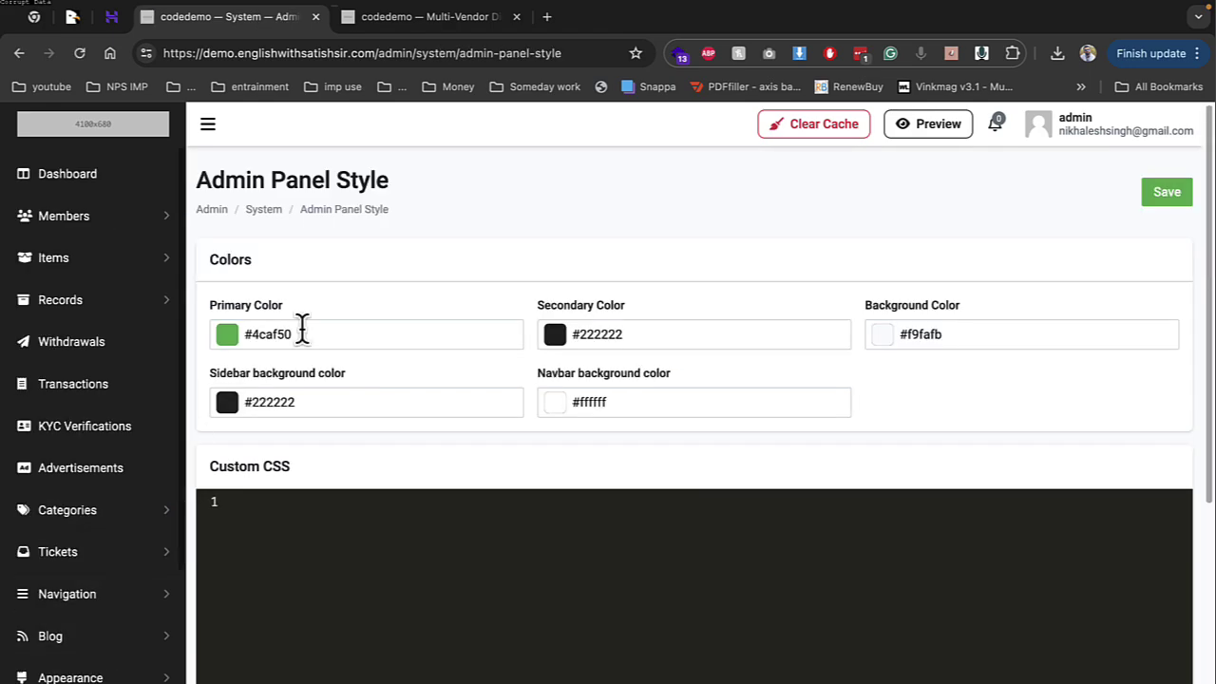
scroll(554, 469, "down", 5)
scroll(95, 646, "down", 3)
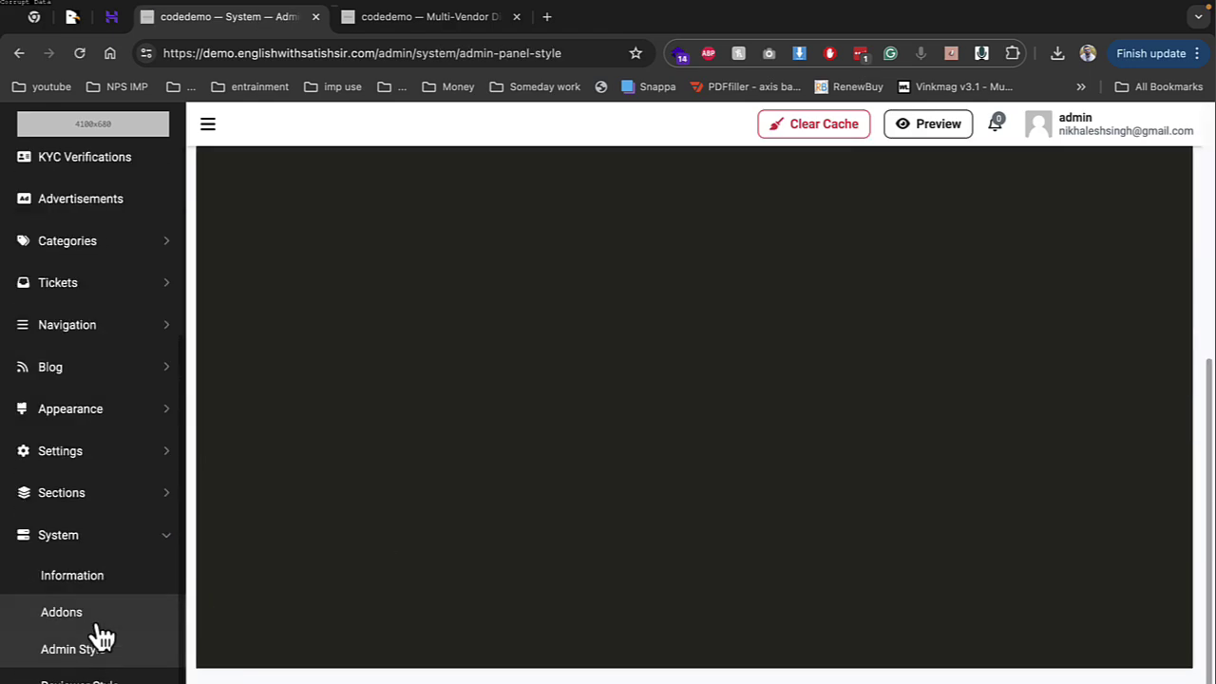
left_click(97, 613)
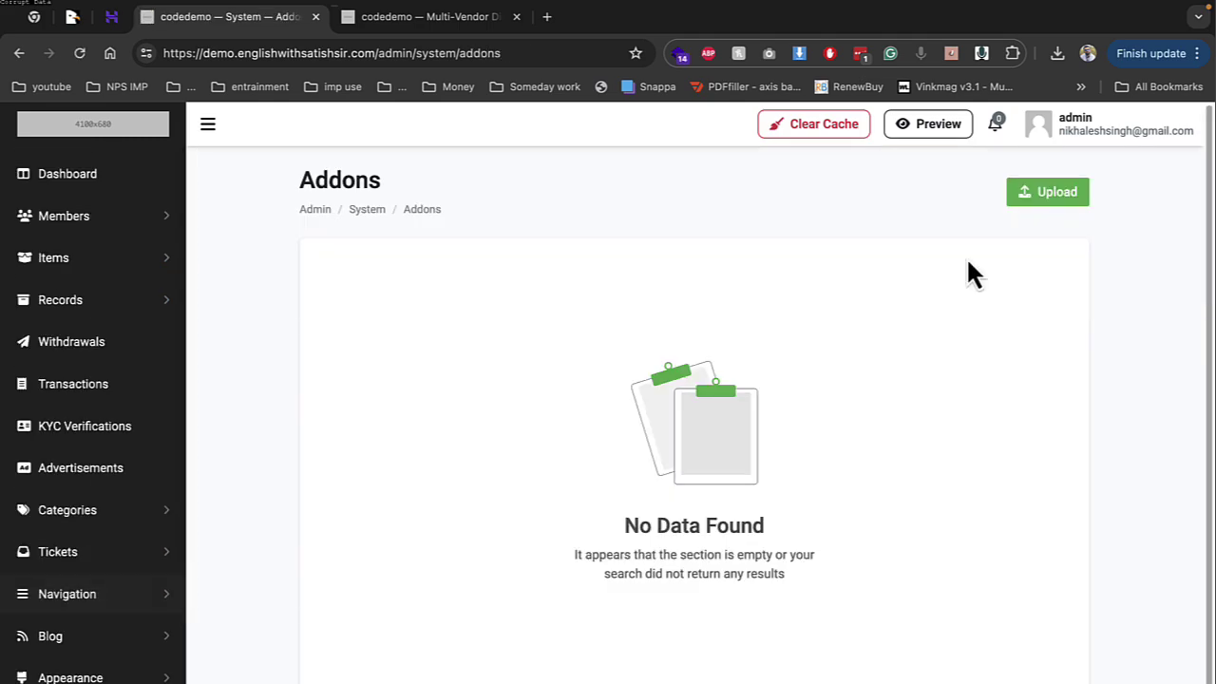
scroll(74, 488, "down", 3)
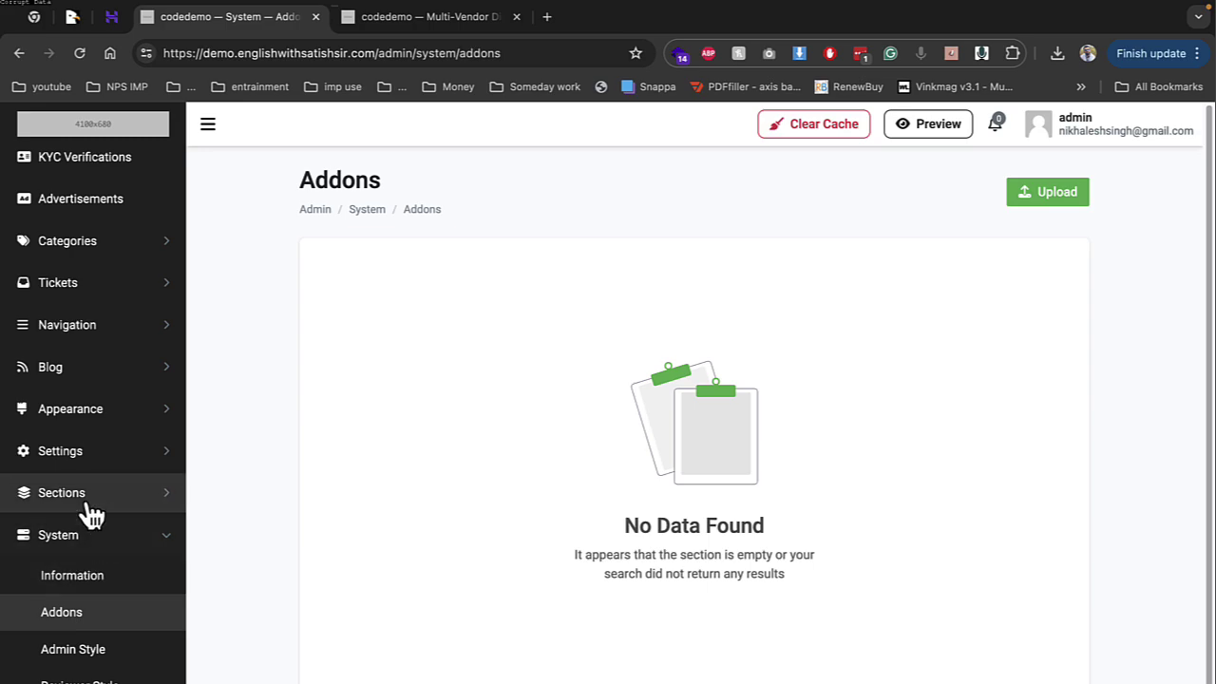
left_click(85, 496)
left_click(504, 21)
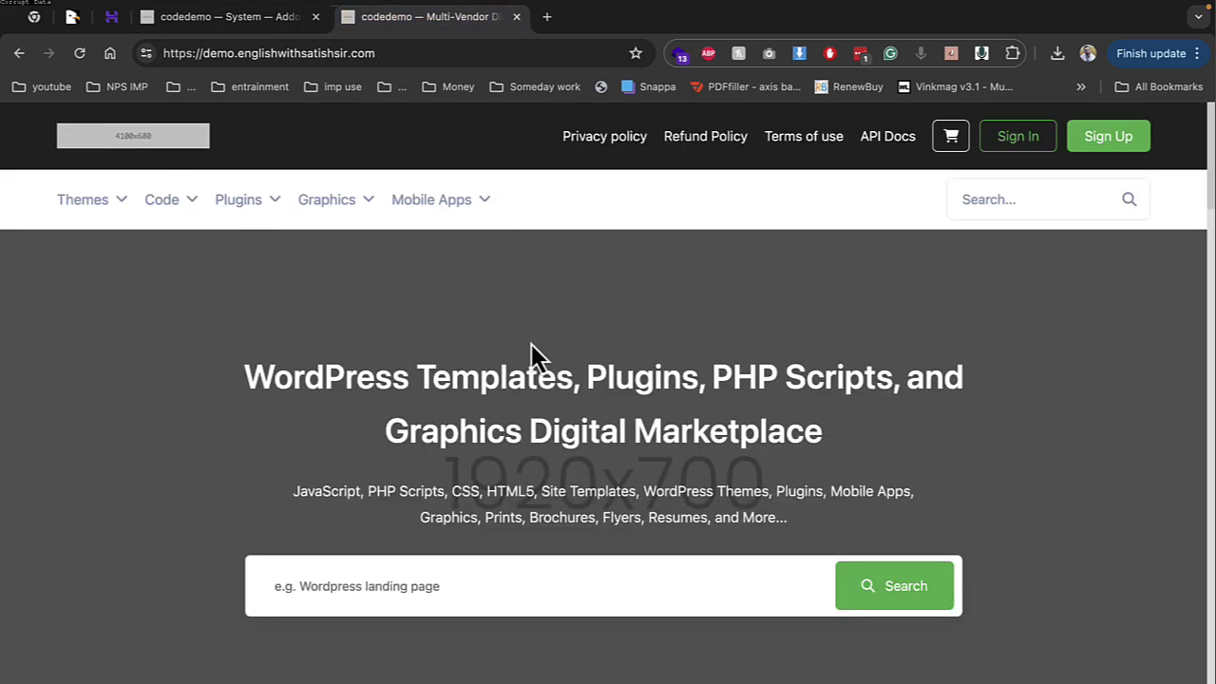
Look over the storefront homepage and bring up the Sections > Announcement settings
left_click_drag(245, 376, 795, 535)
scroll(782, 516, "down", 5)
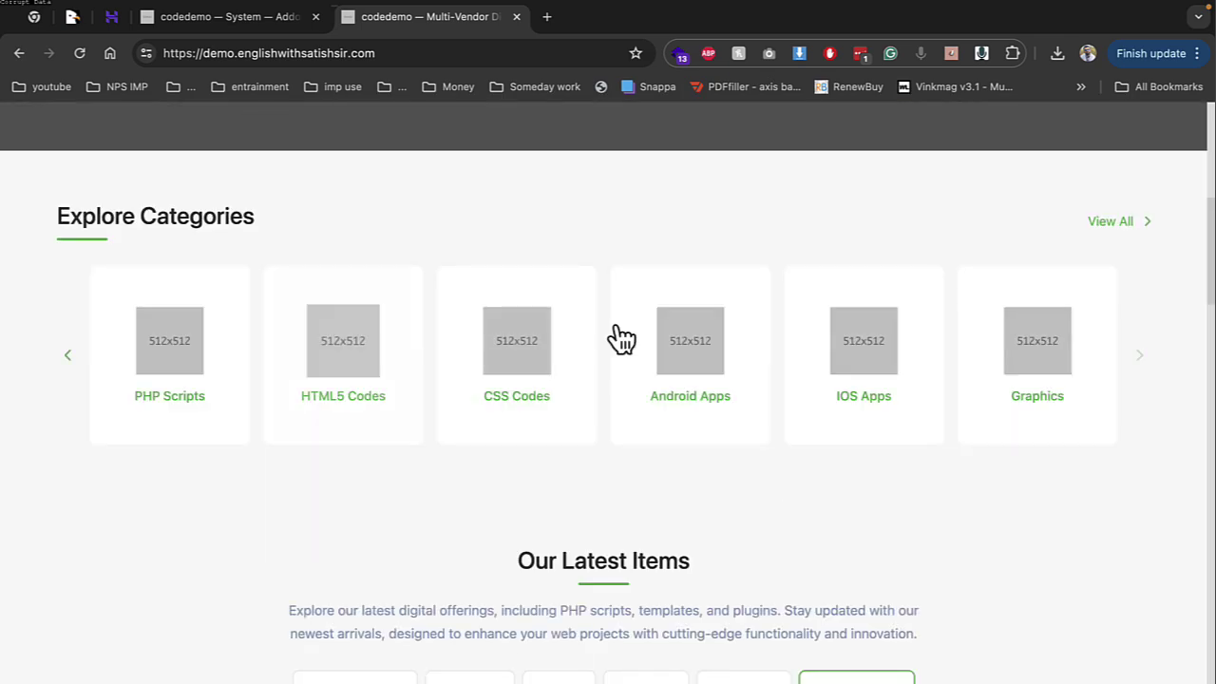
scroll(497, 428, "down", 4)
scroll(645, 366, "down", 6)
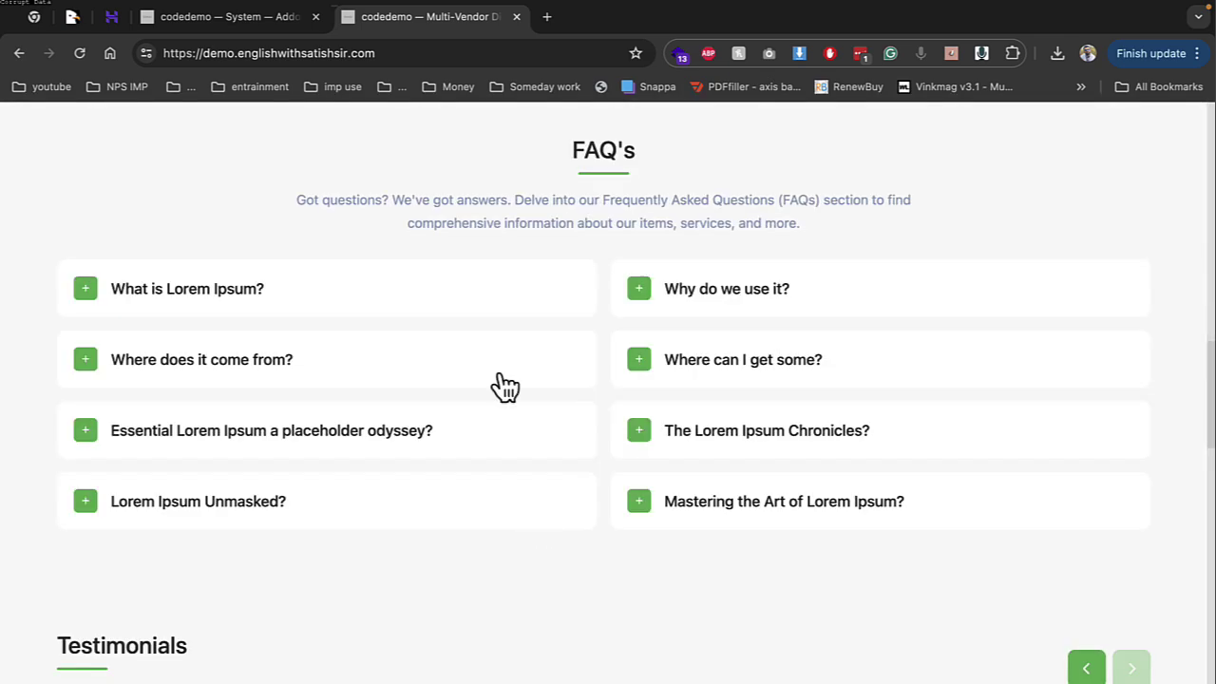
scroll(461, 407, "up", 15)
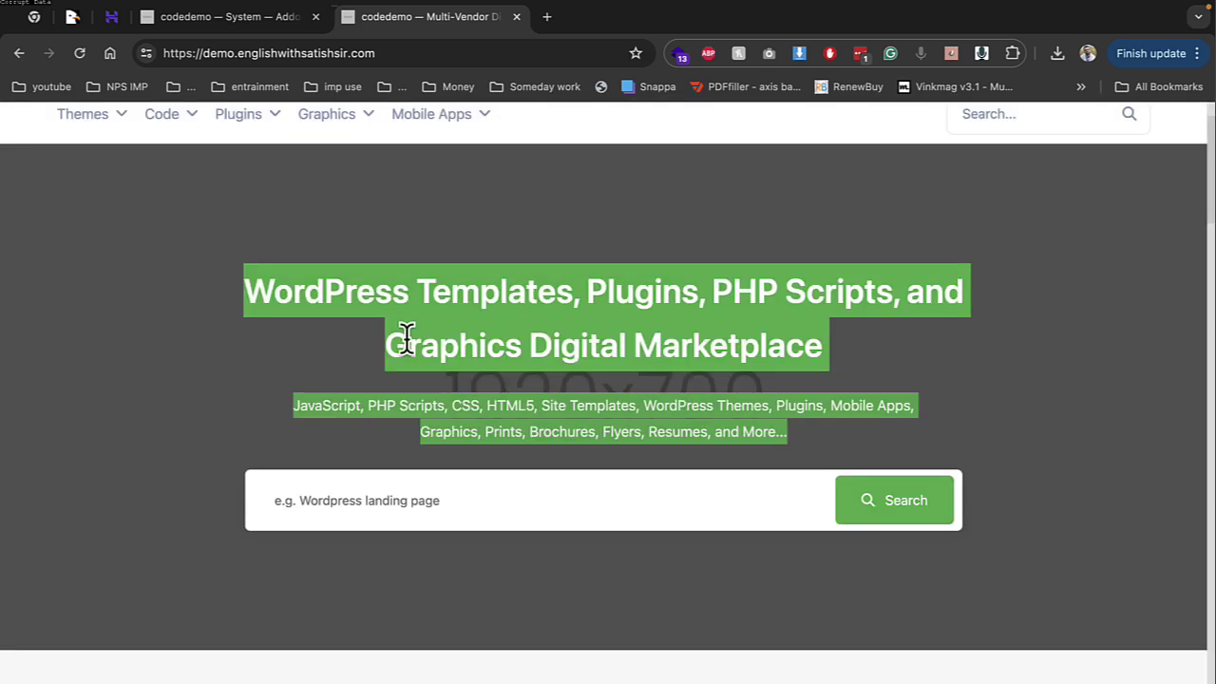
left_click(204, 29)
left_click(120, 534)
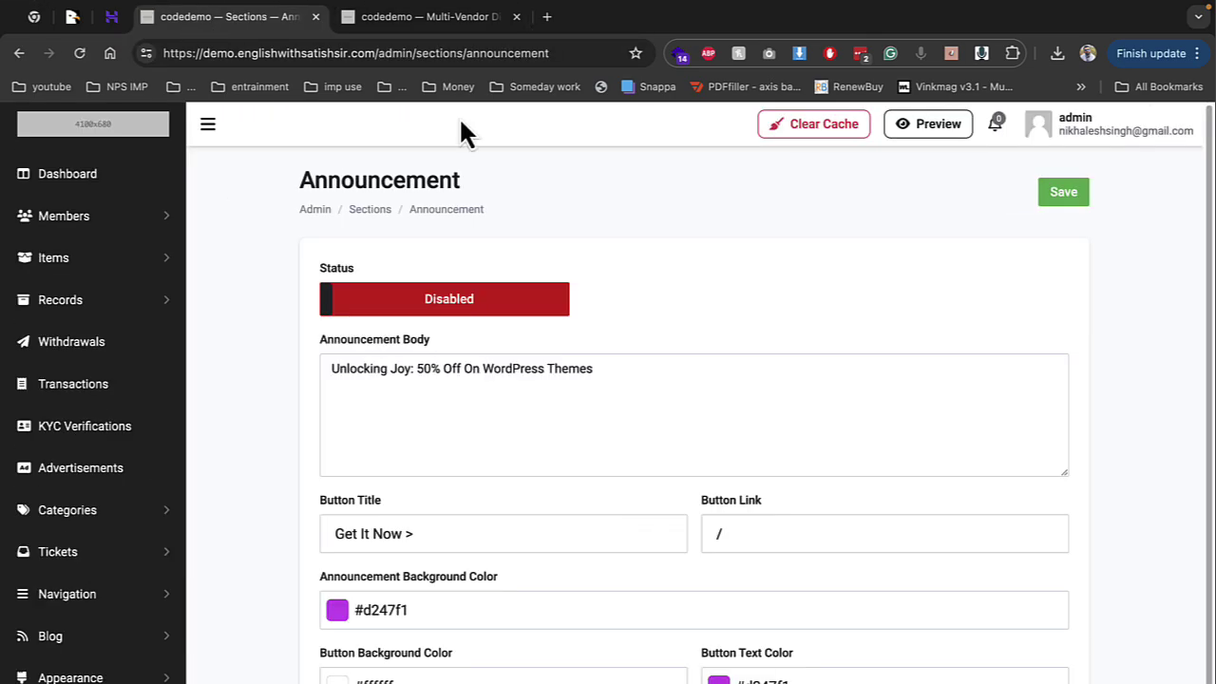
left_click(420, 17)
scroll(427, 142, "up", 2)
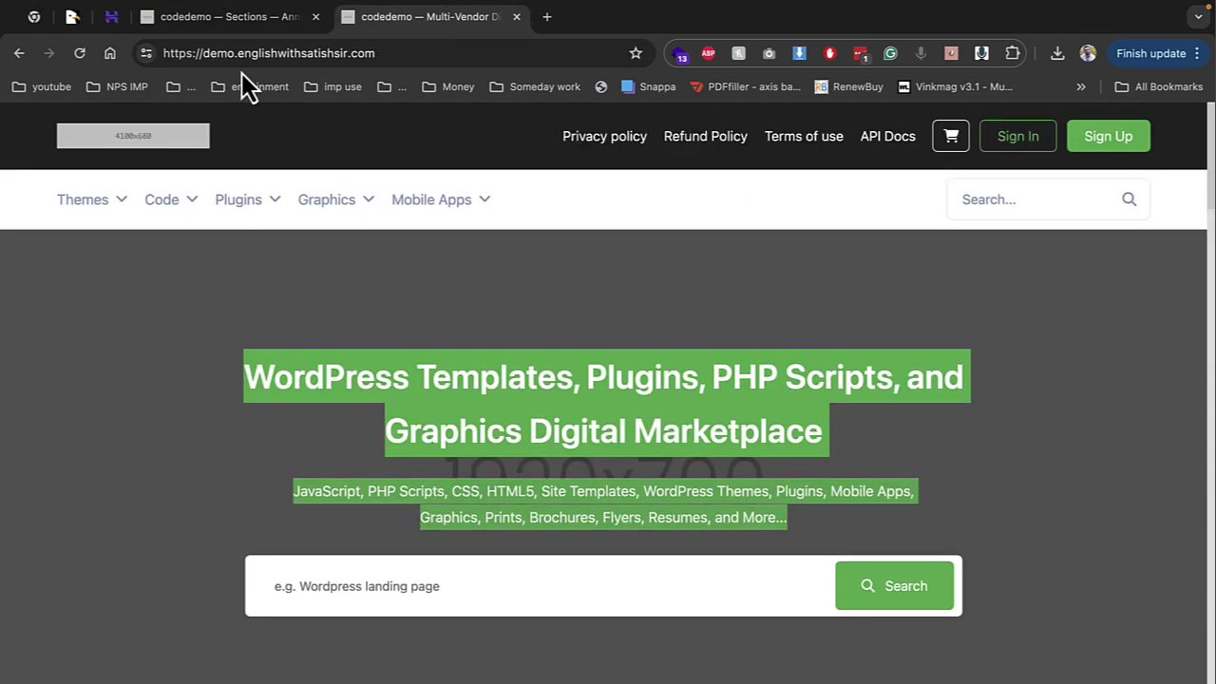
Set the announcement Status to Active, save, and check the '50% Off' bar on the storefront
left_click(238, 19)
left_click(494, 301)
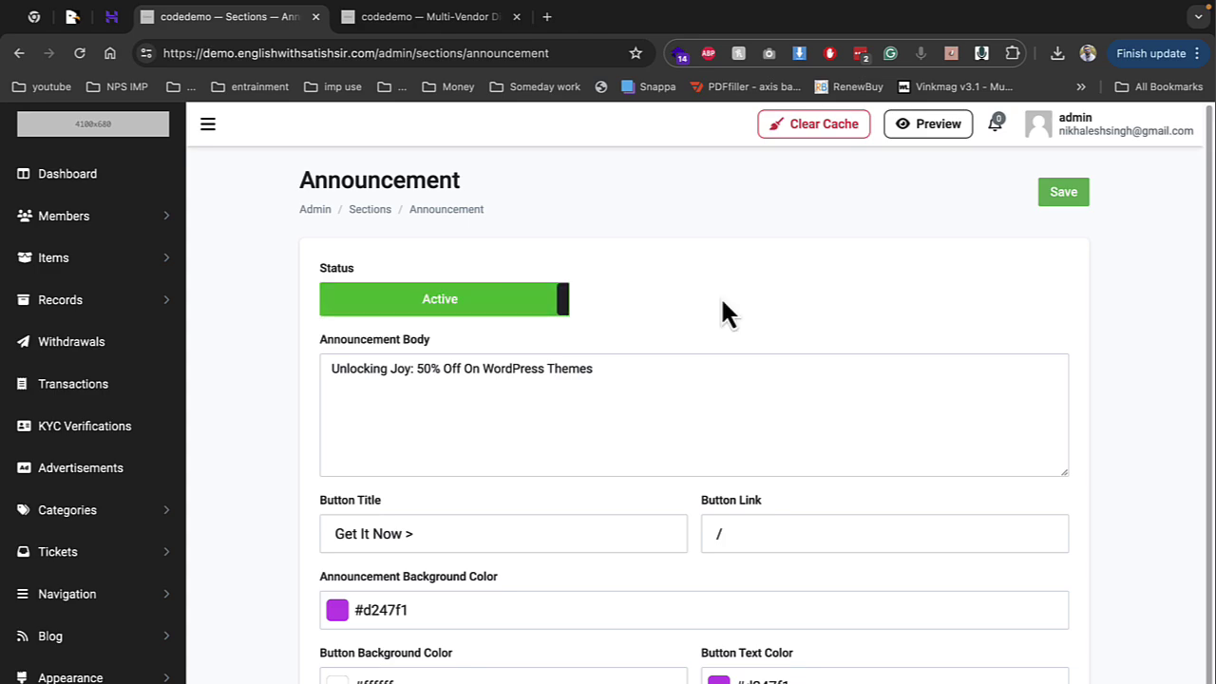
left_click(1072, 205)
left_click(919, 131)
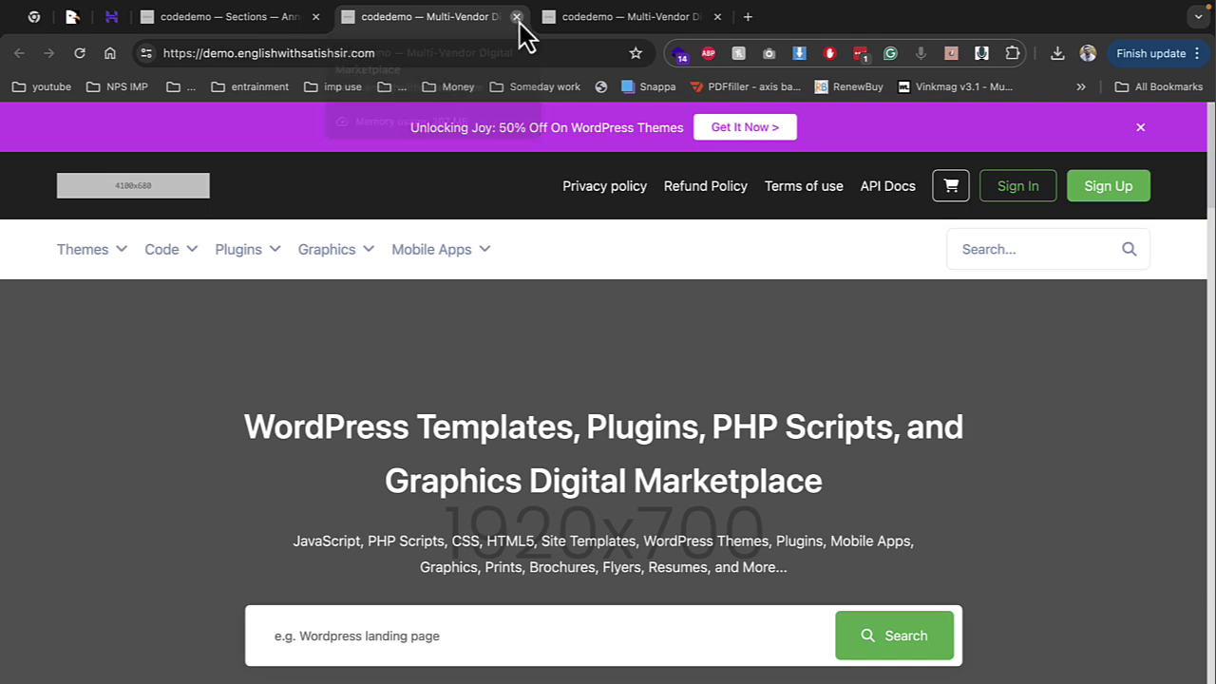
left_click(253, 21)
scroll(212, 467, "down", 1)
scroll(114, 483, "down", 4)
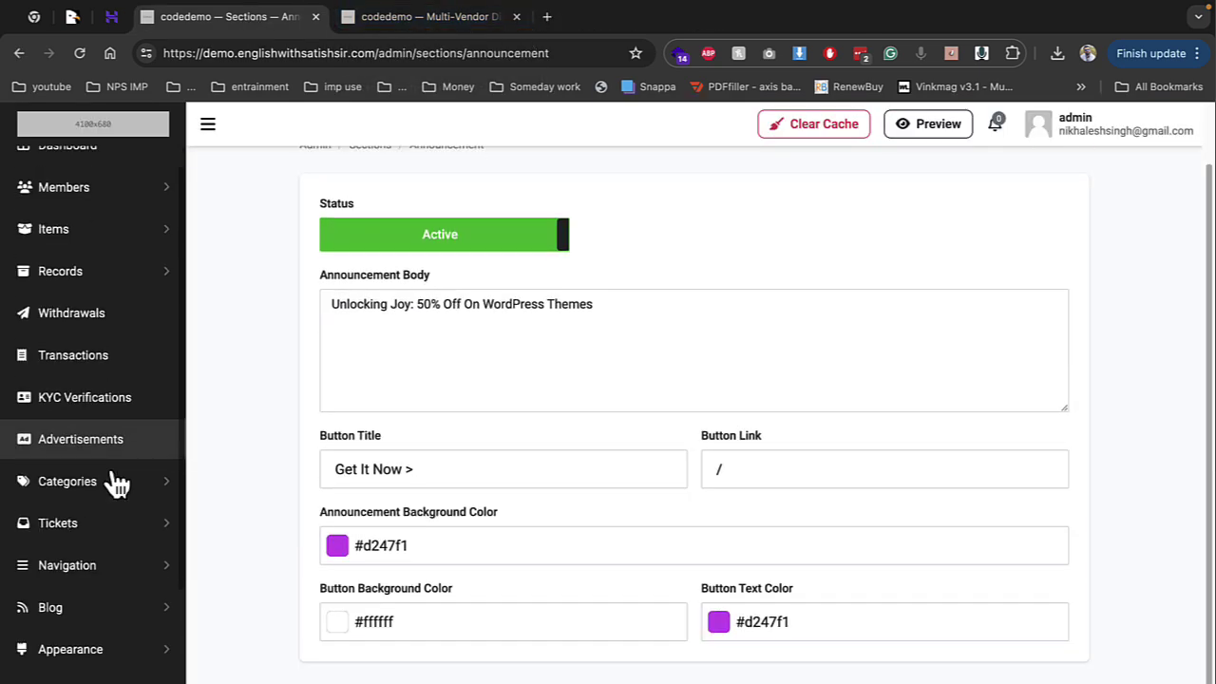
Review the Home Sections list and the Explore Categories settings against the storefront
left_click(95, 584)
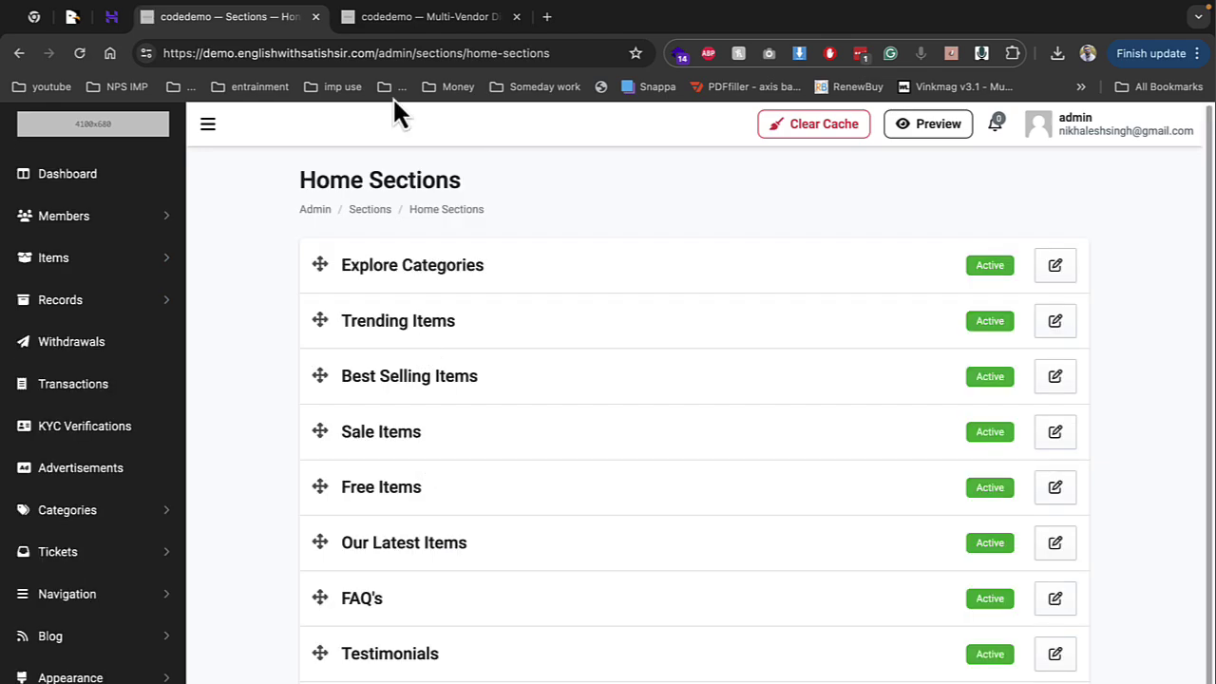
left_click(437, 18)
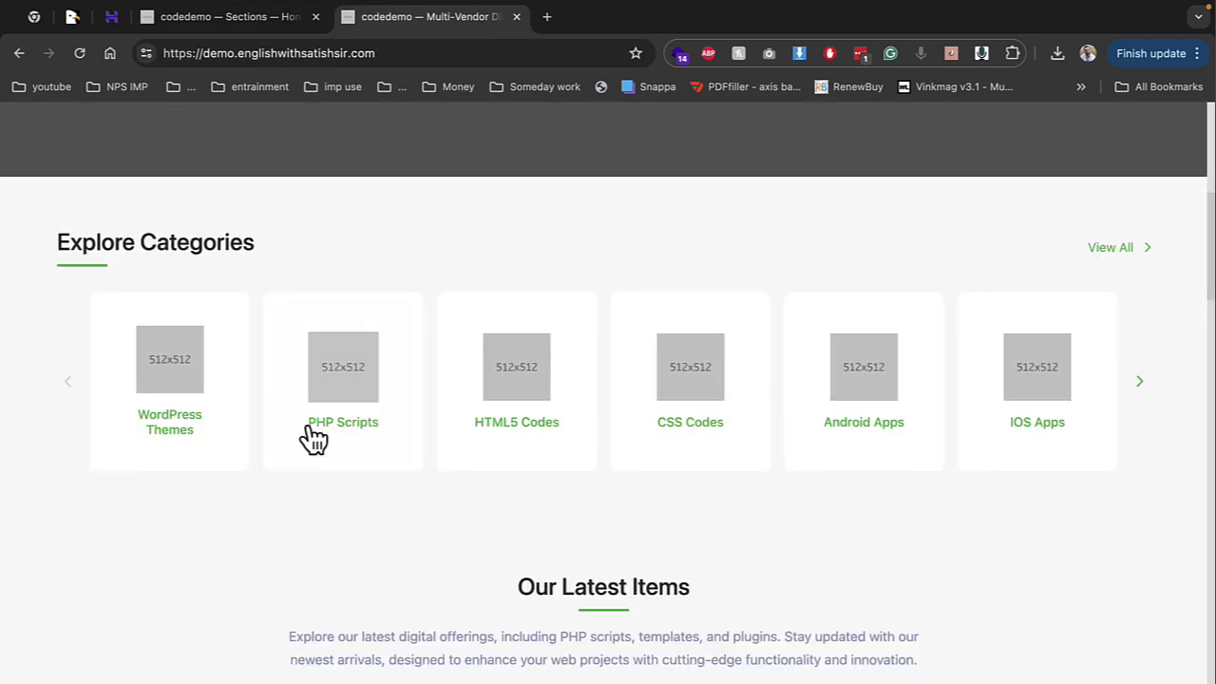
left_click(147, 19)
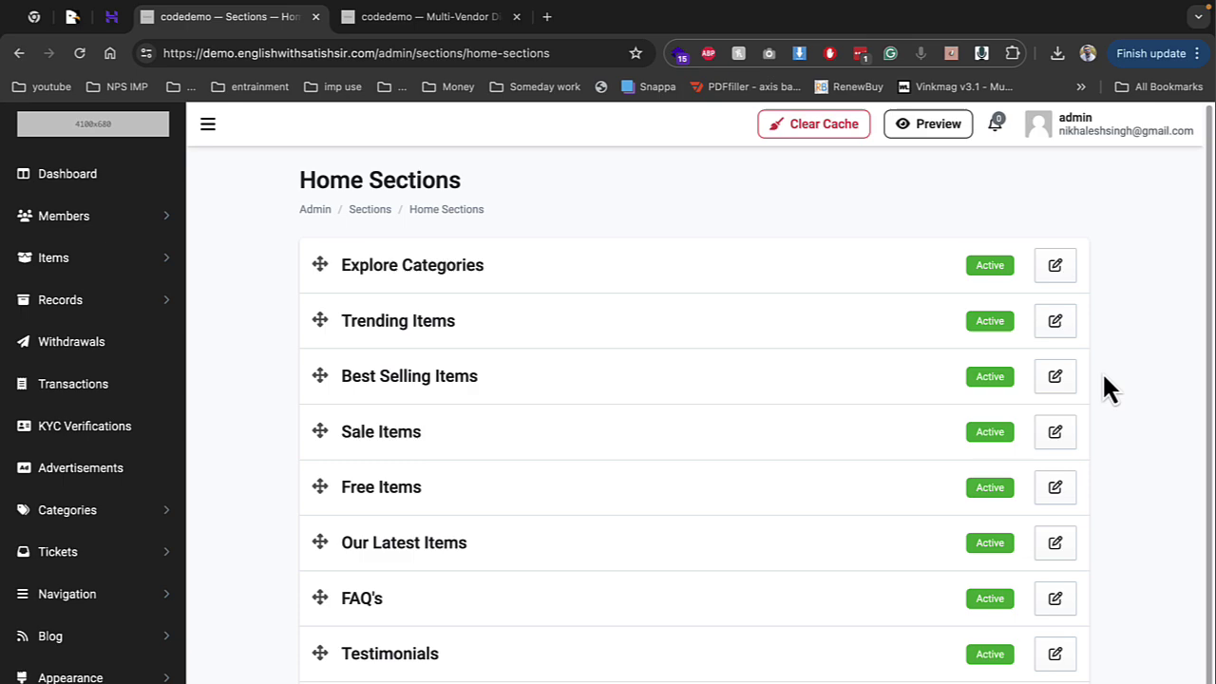
scroll(332, 507, "down", 2)
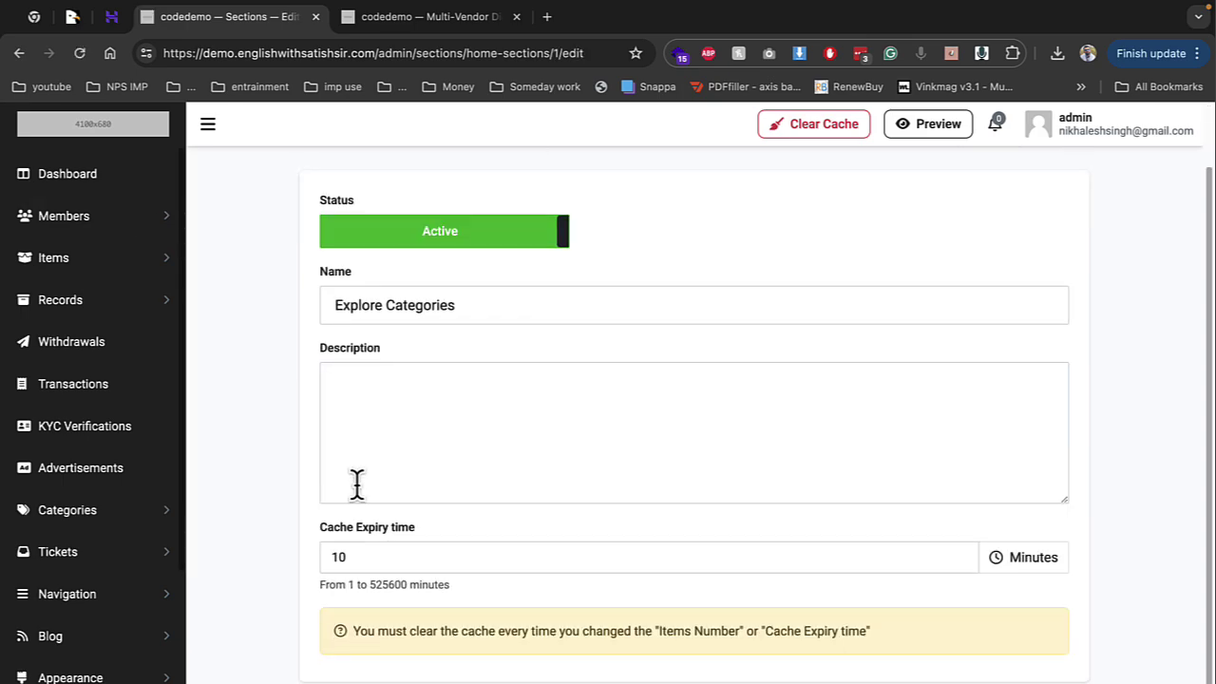
left_click(19, 53)
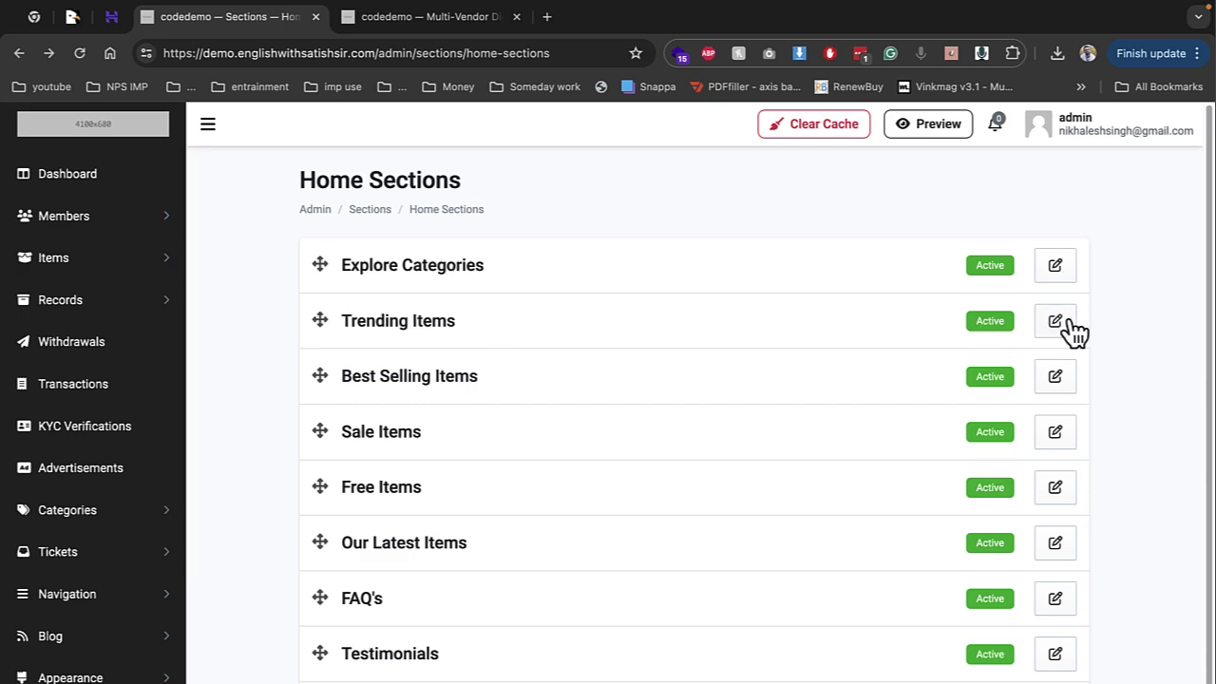
Check the Trending Items section settings against the storefront homepage
left_click(1064, 323)
left_click(434, 19)
scroll(387, 459, "down", 5)
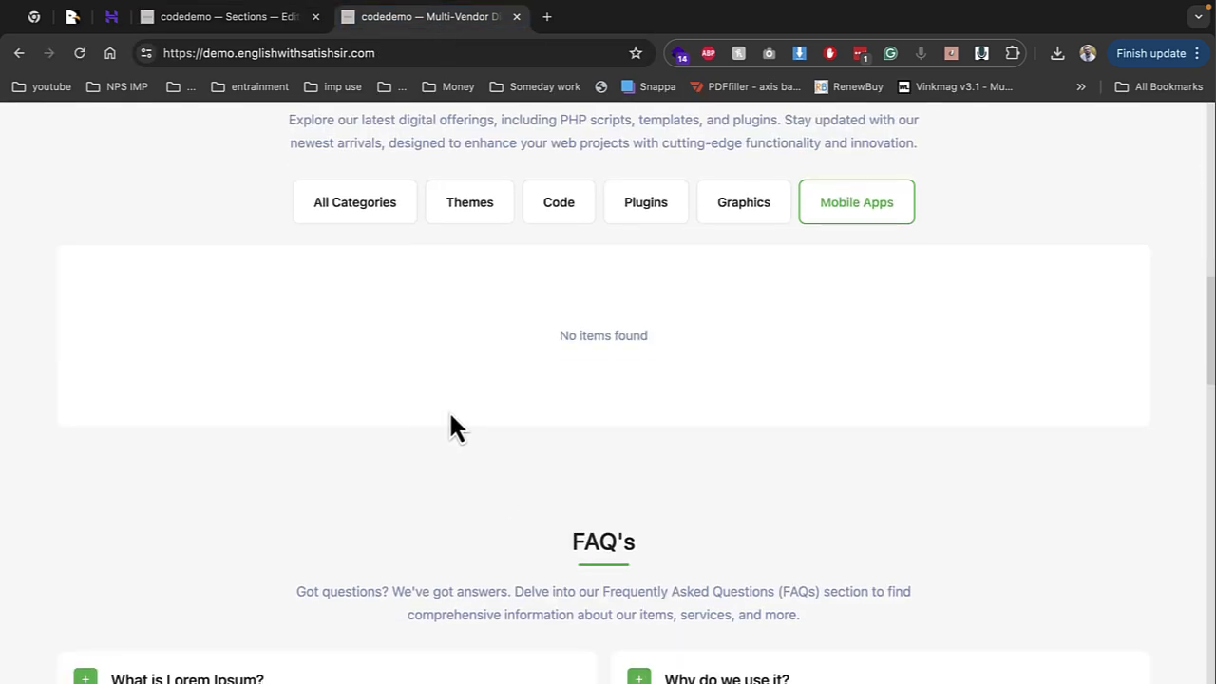
scroll(448, 409, "up", 4)
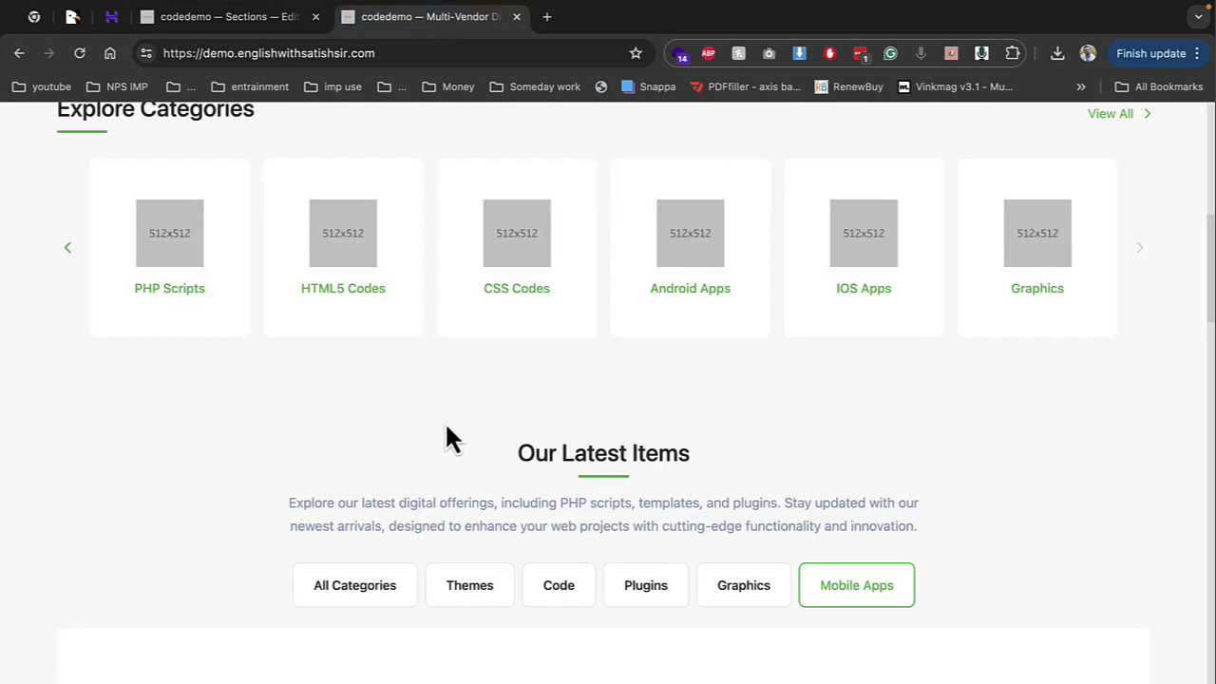
left_click(248, 25)
scroll(414, 348, "down", 2)
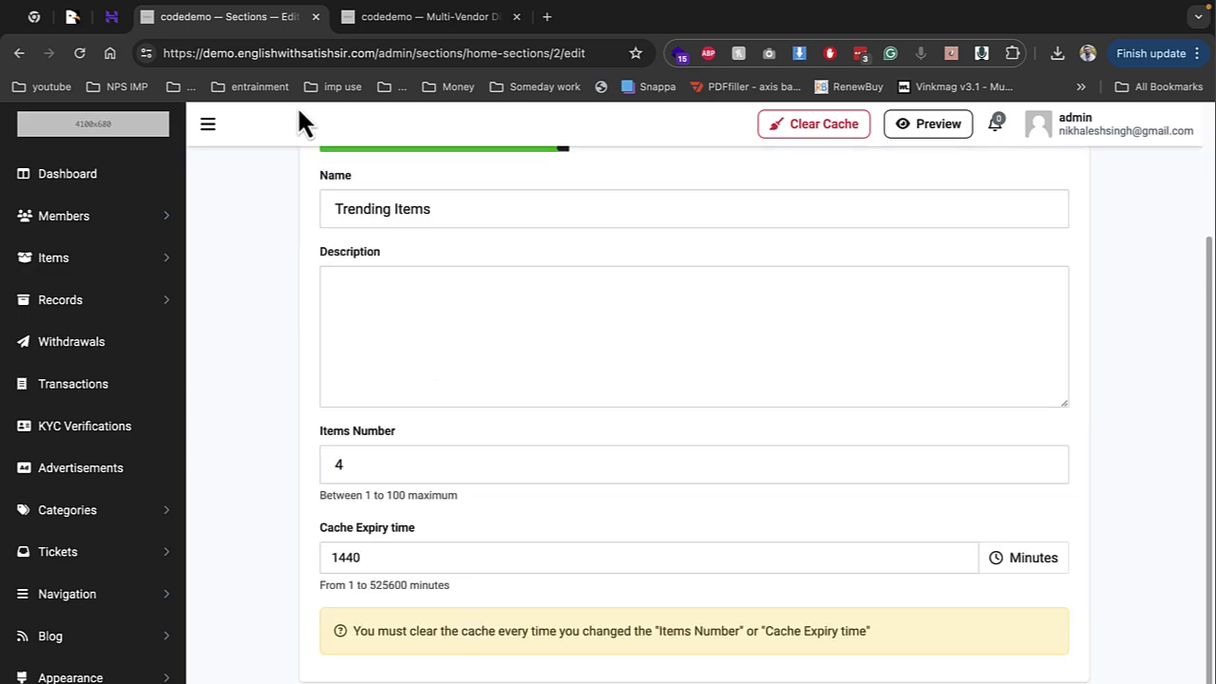
left_click(19, 53)
scroll(361, 427, "down", 1)
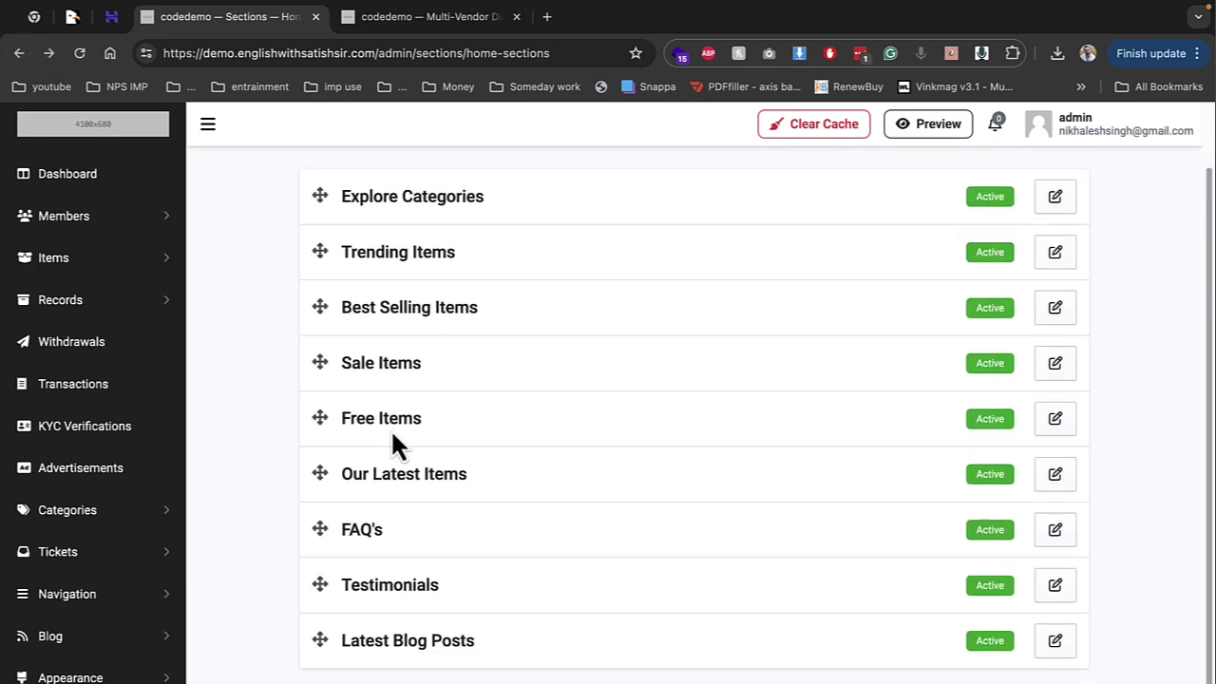
Scan the storefront's remaining sections, then open Sections > Home Categories
left_click(384, 19)
scroll(424, 549, "down", 10)
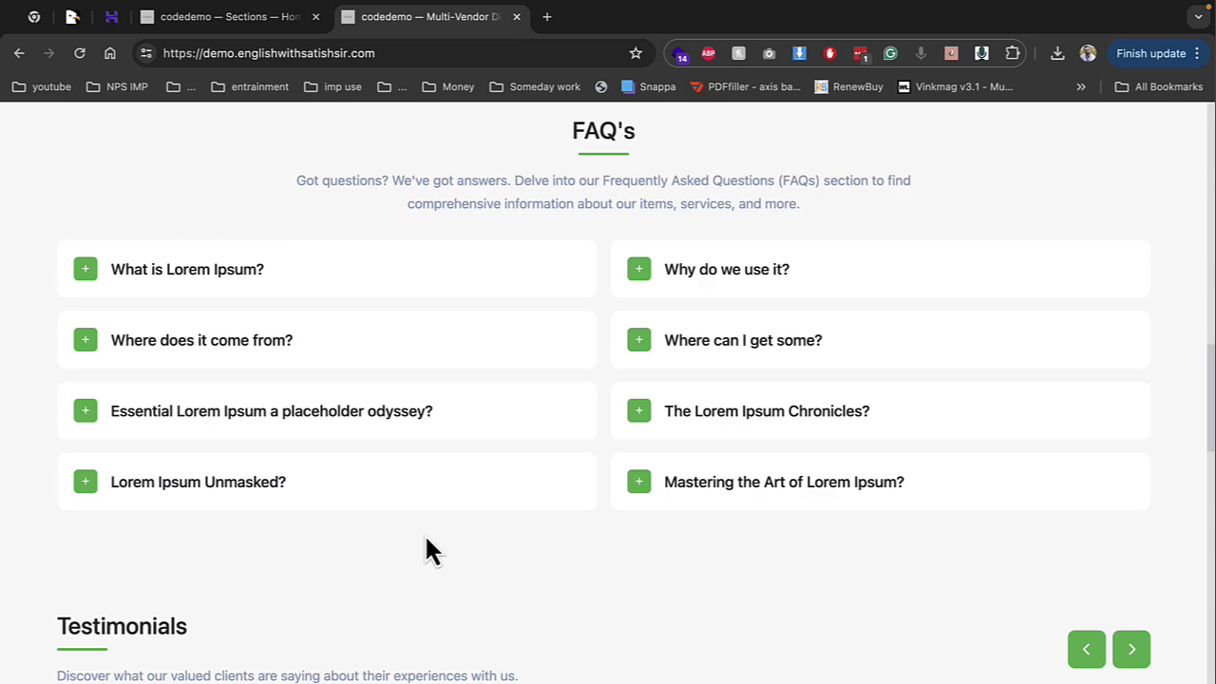
scroll(285, 599, "down", 2)
scroll(293, 503, "up", 1)
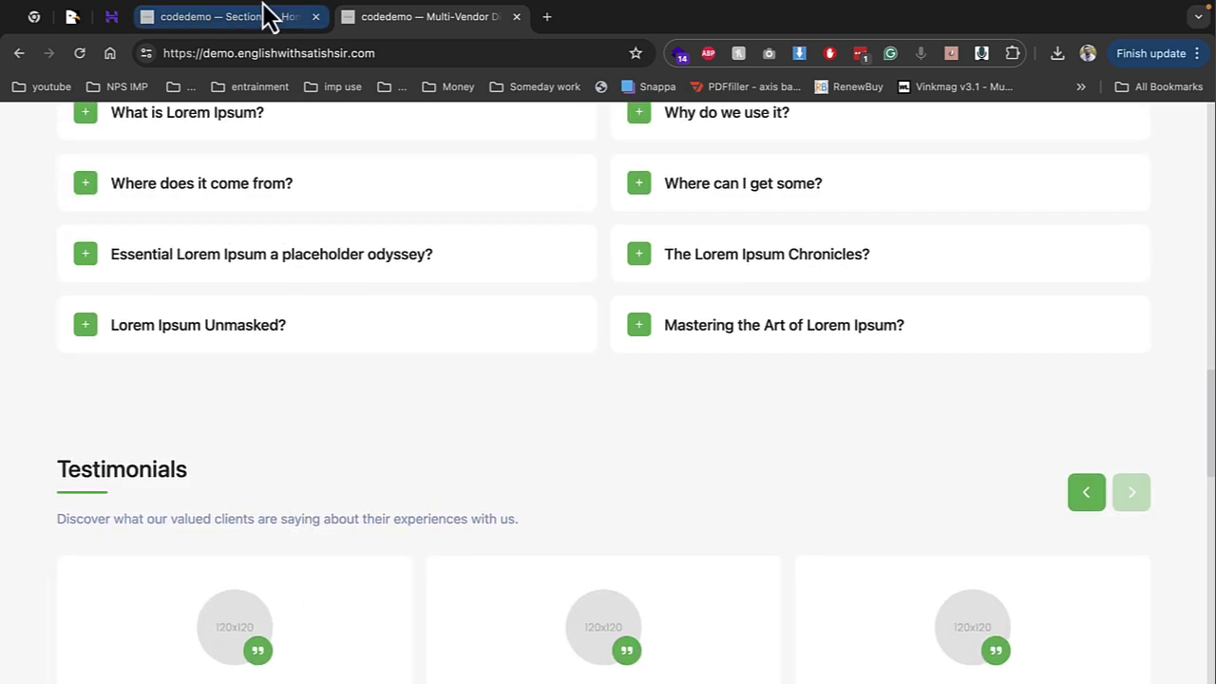
left_click(241, 11)
left_click(6, 402)
left_click(237, 18)
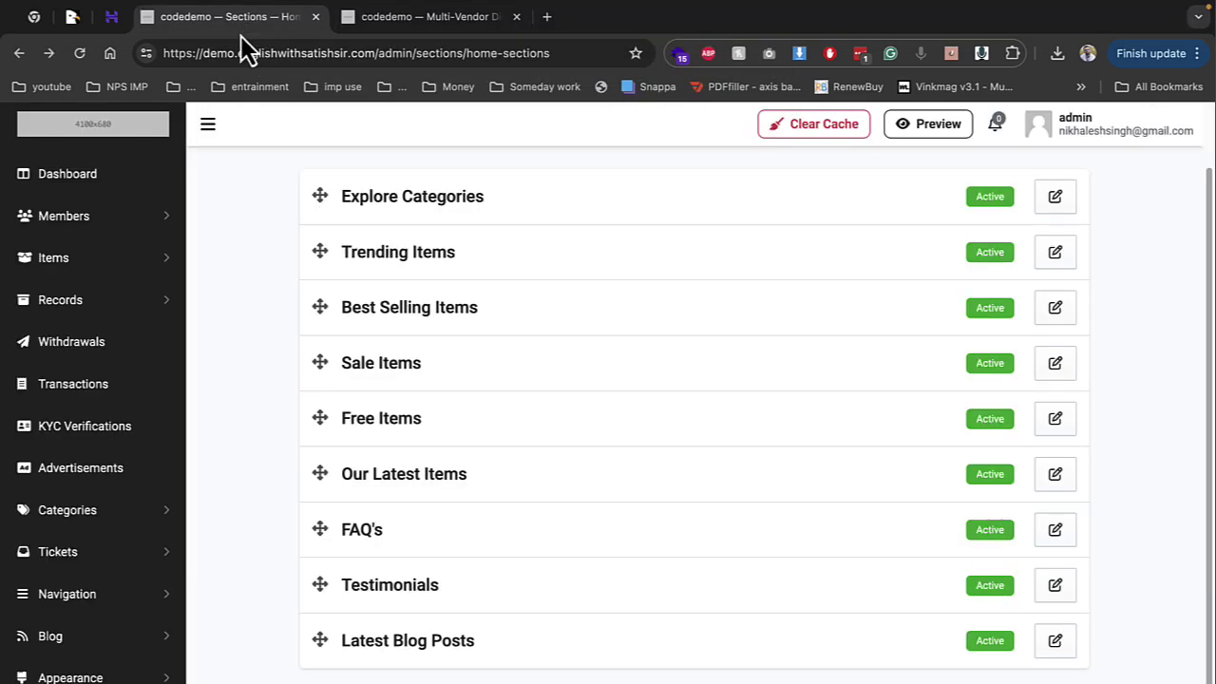
scroll(38, 608, "down", 5)
left_click(61, 608)
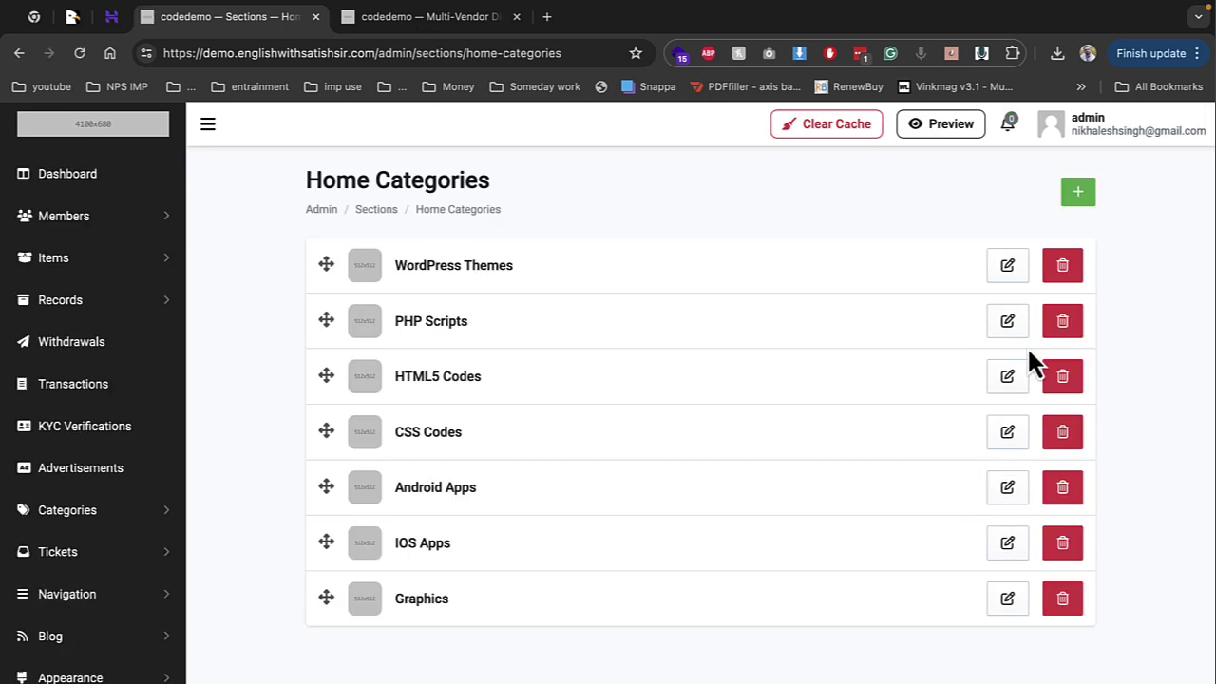
Review the Manage FAQs list and the 'What is Lorem Ipsum?' answer on the front site
left_click(1008, 268)
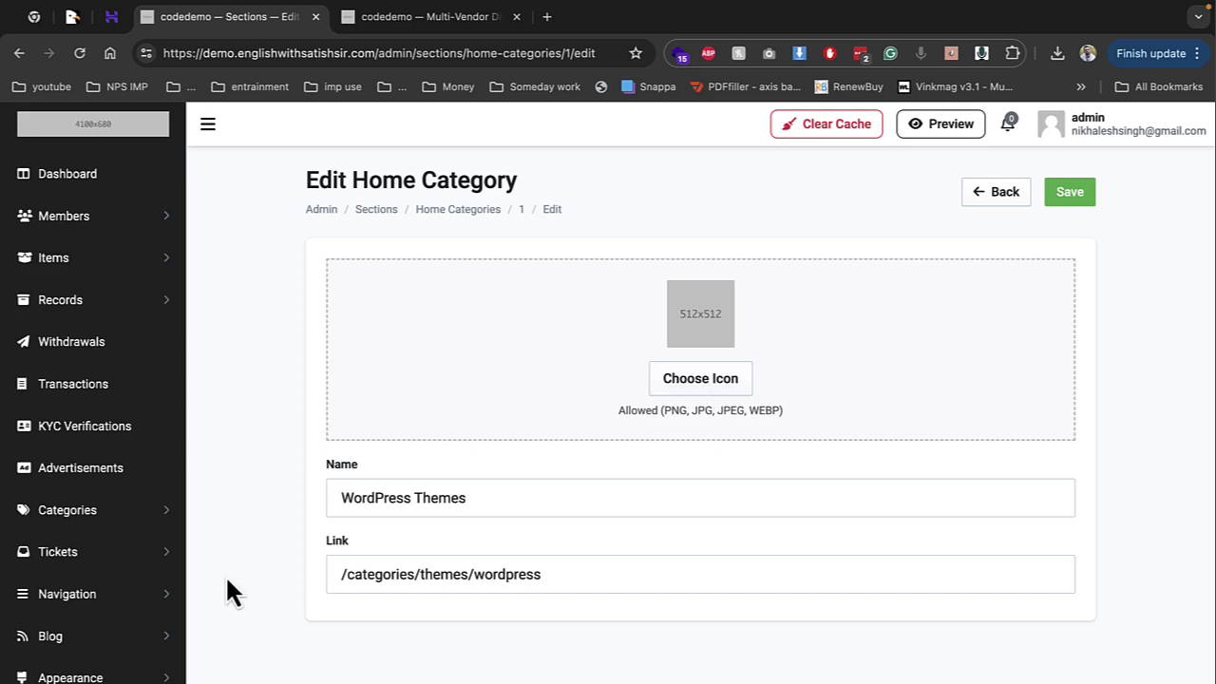
scroll(128, 655, "down", 3)
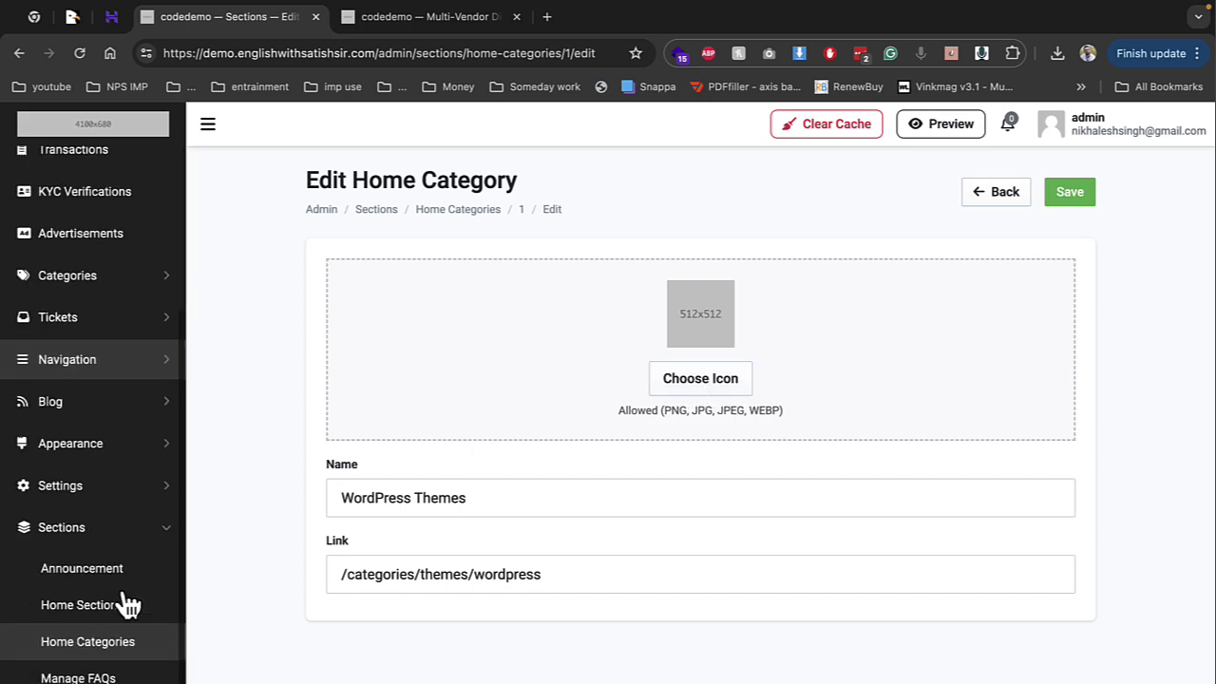
left_click(131, 663)
left_click(418, 16)
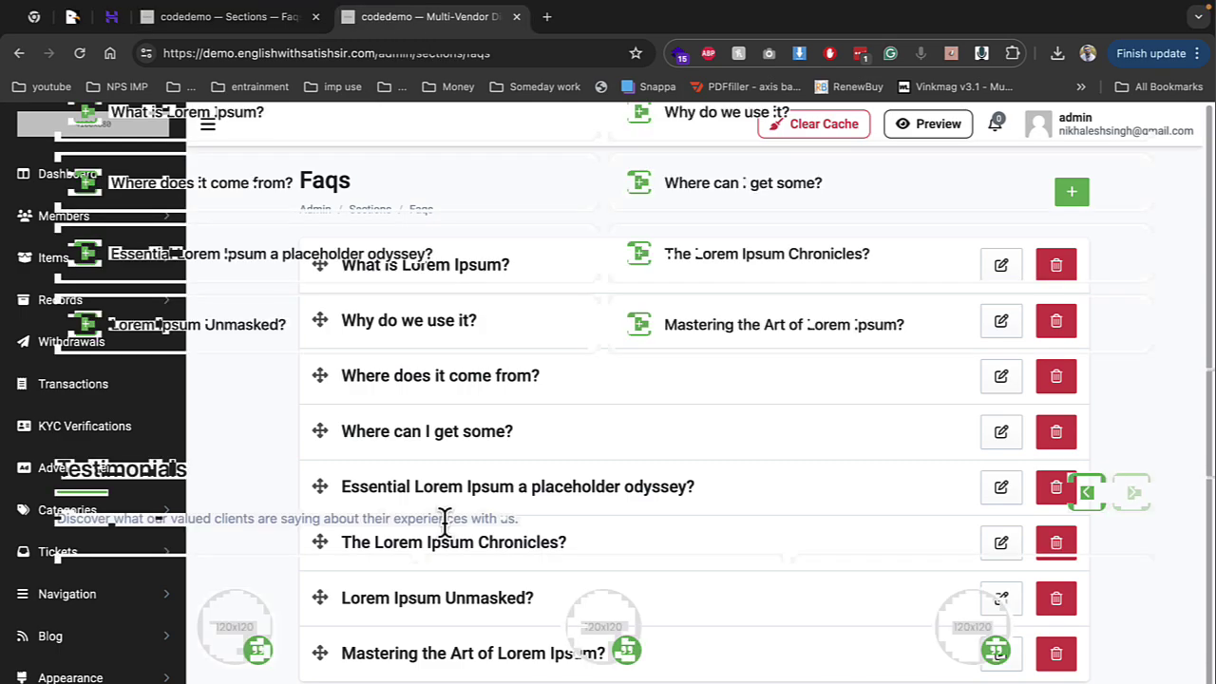
scroll(442, 532, "down", 5)
scroll(365, 518, "up", 5)
scroll(366, 508, "up", 3)
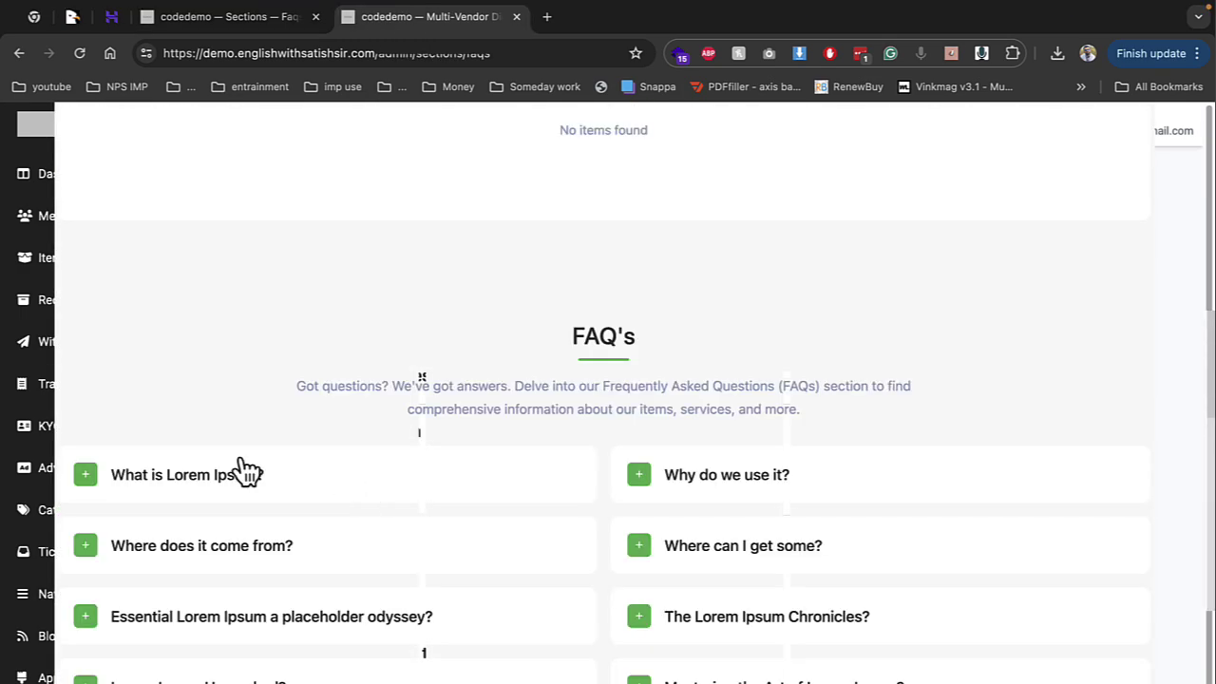
left_click(232, 469)
left_click(228, 466)
left_click(275, 29)
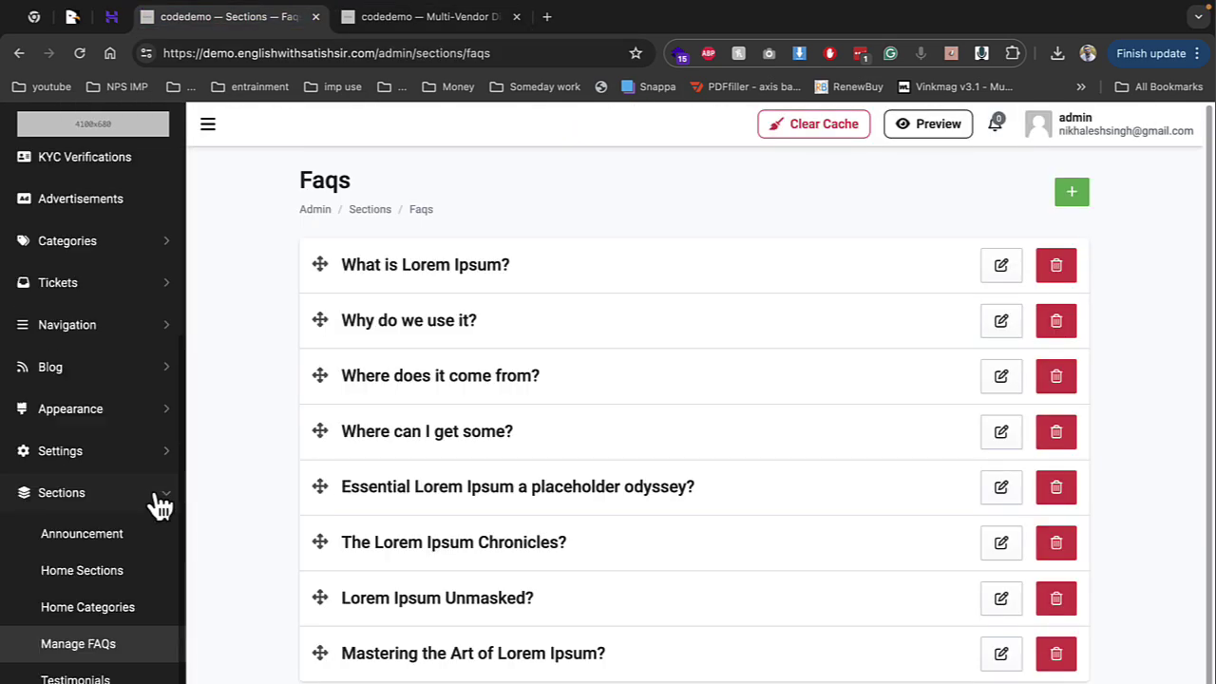
Look over the Testimonials list, then go to Settings > General
left_click(75, 679)
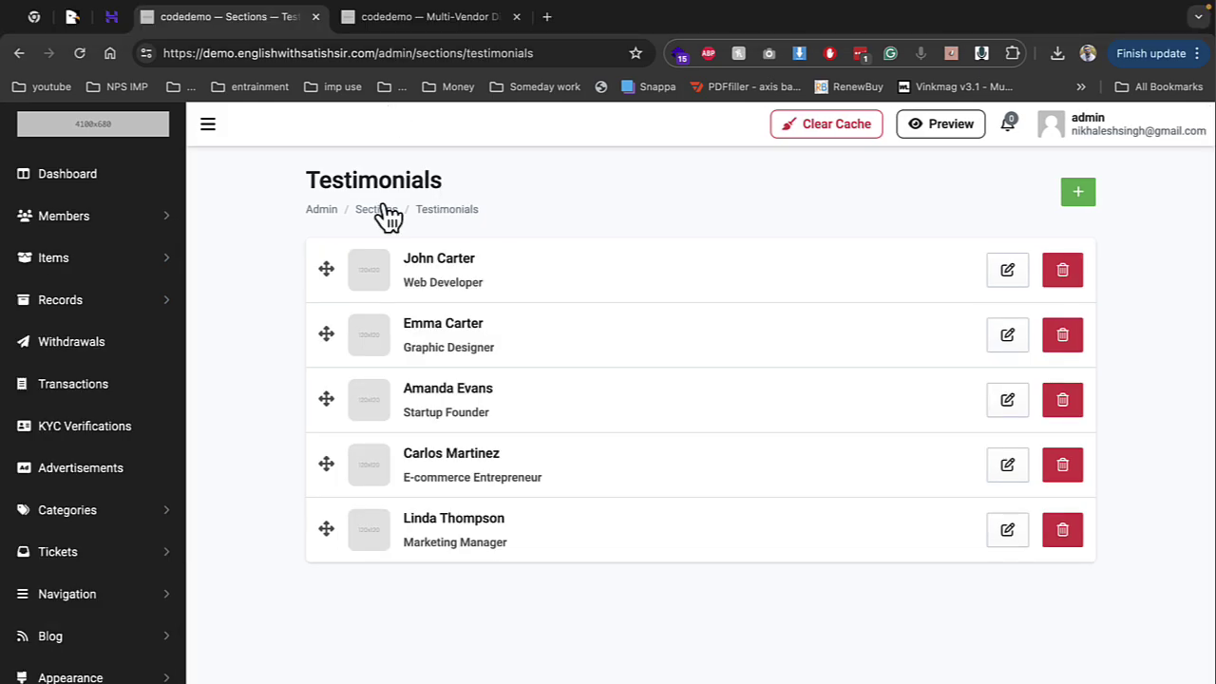
scroll(82, 415, "down", 3)
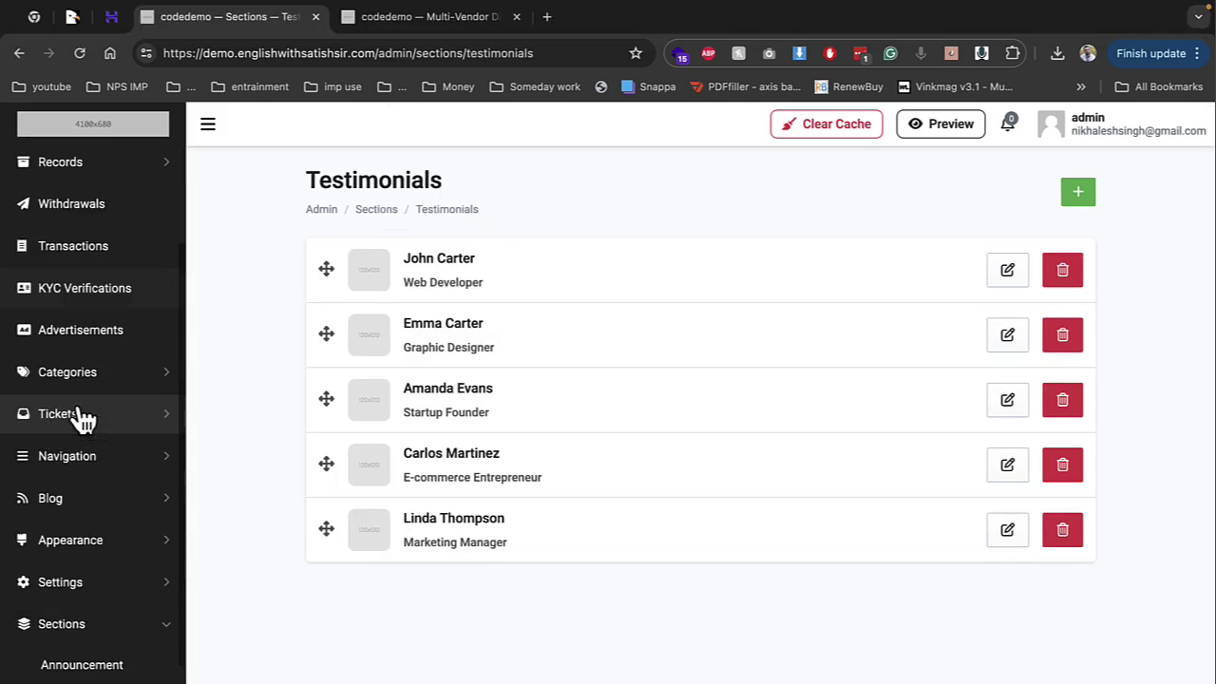
left_click(92, 594)
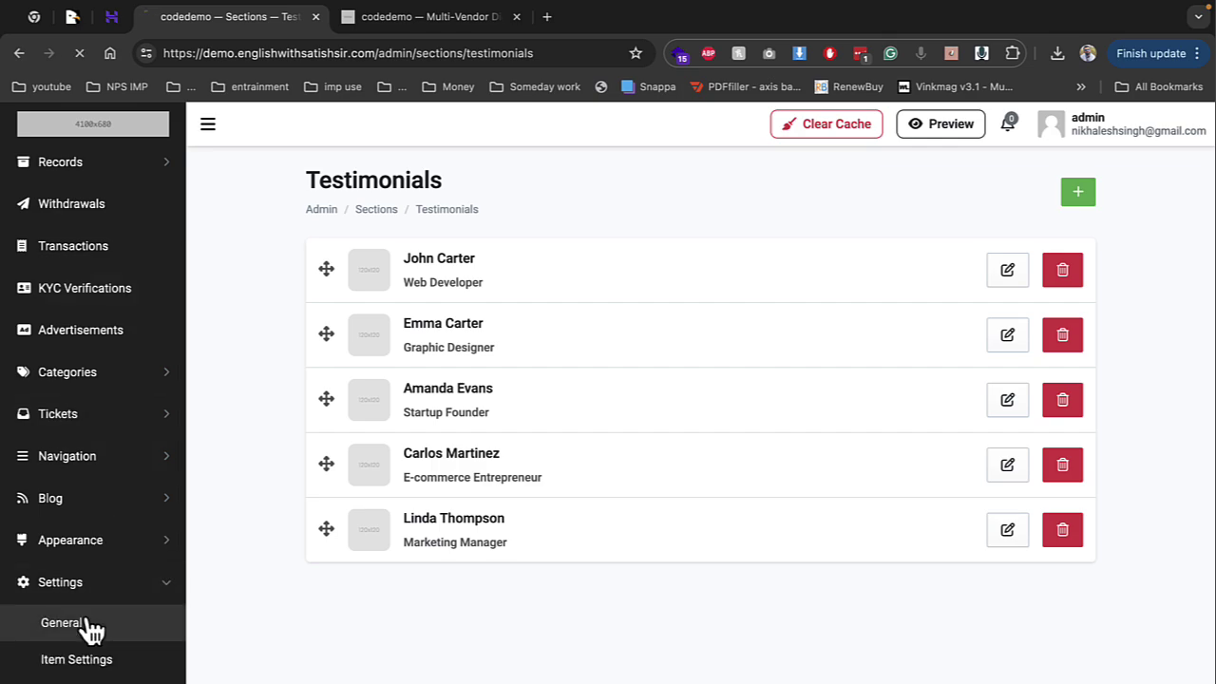
left_click(90, 619)
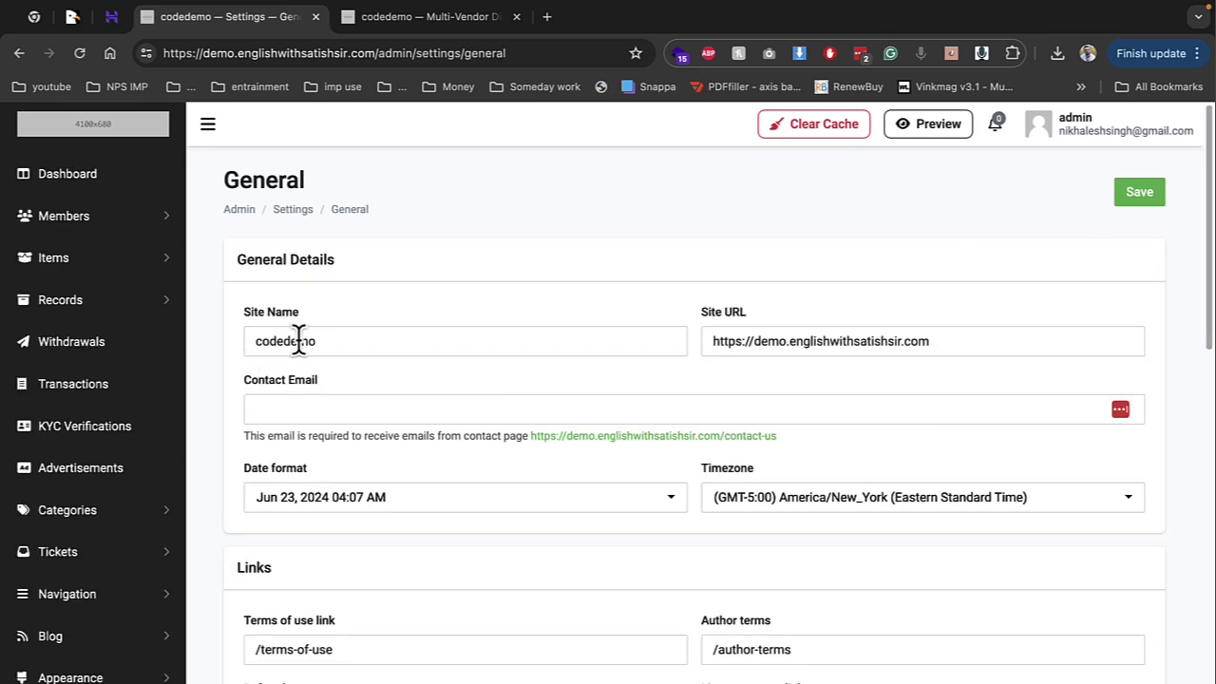
Search the web for the rupee symbol to copy the ₹ sign
scroll(475, 455, "down", 1)
scroll(504, 489, "down", 4)
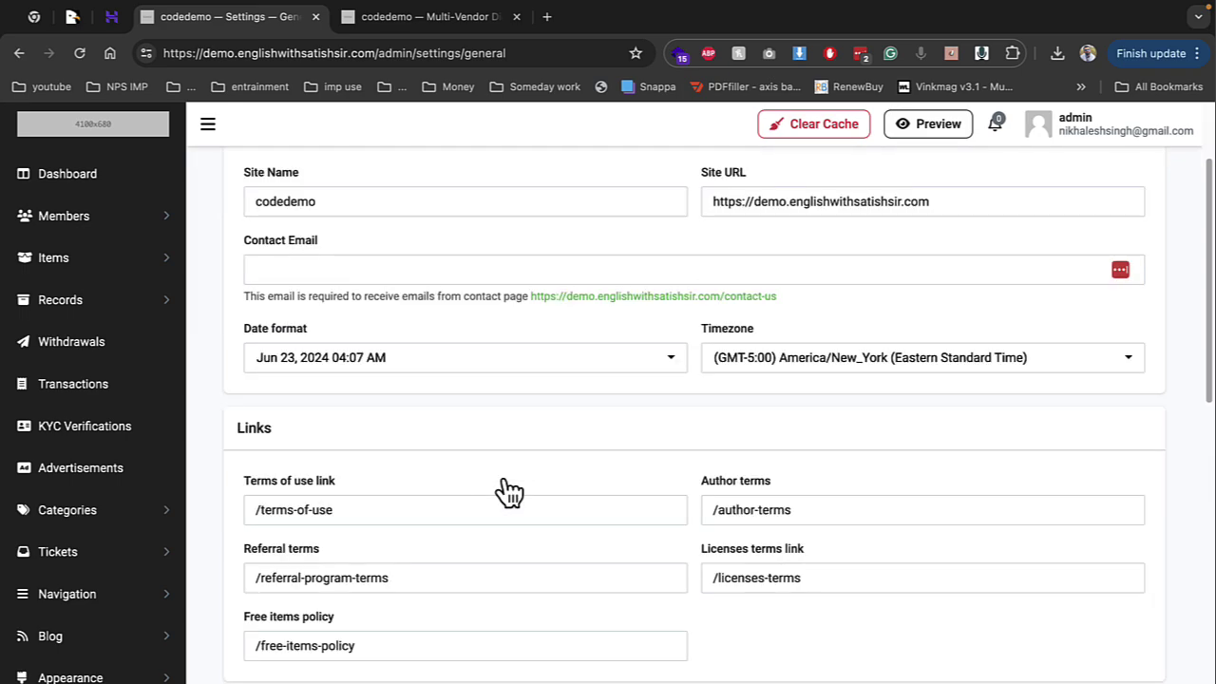
scroll(438, 489, "down", 3)
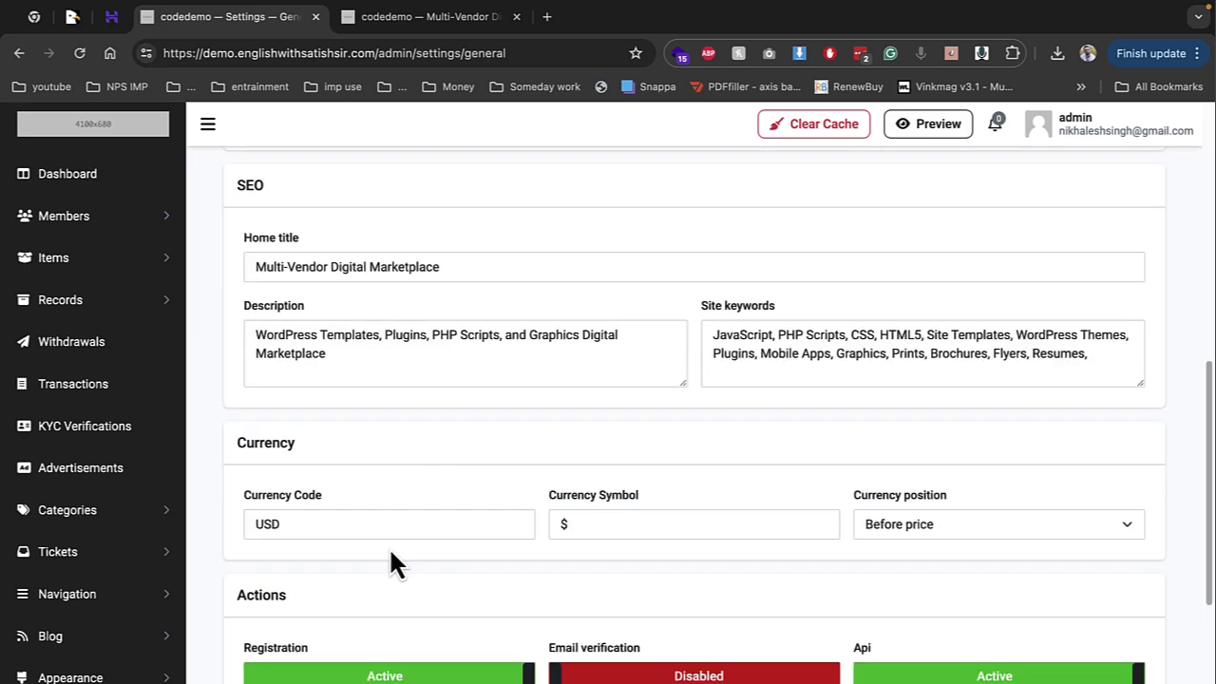
left_click_drag(342, 528, 224, 540)
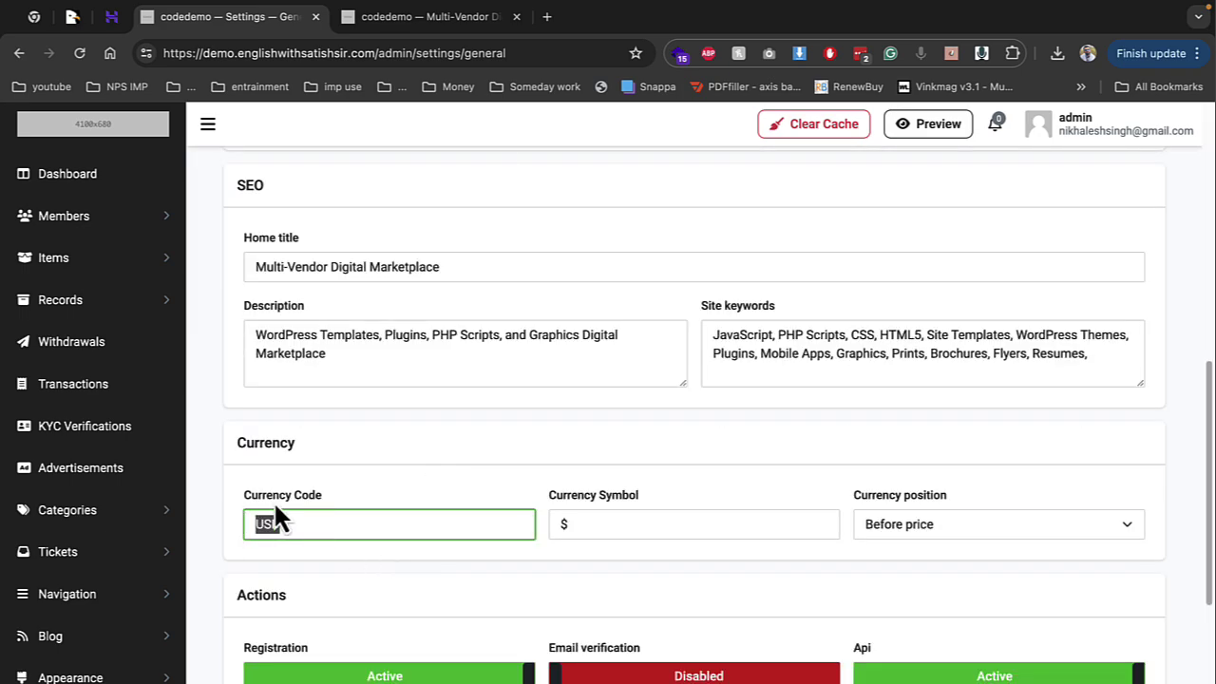
left_click(546, 17)
type("rup")
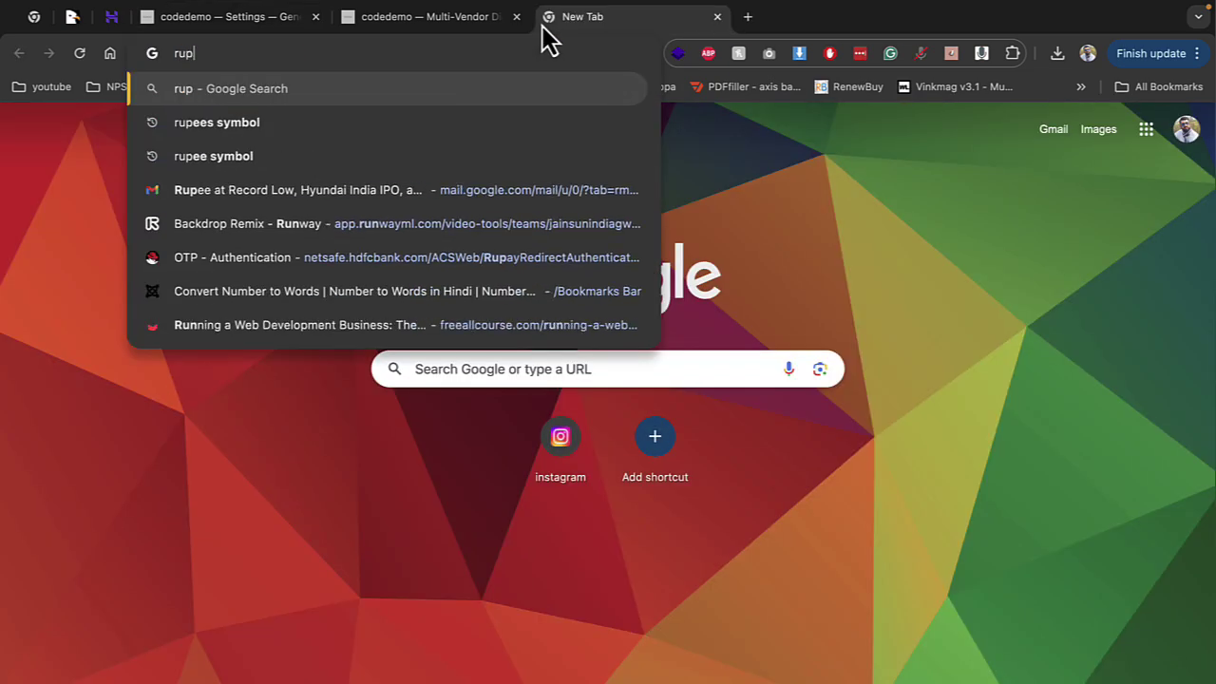
key("Down")
key("Return")
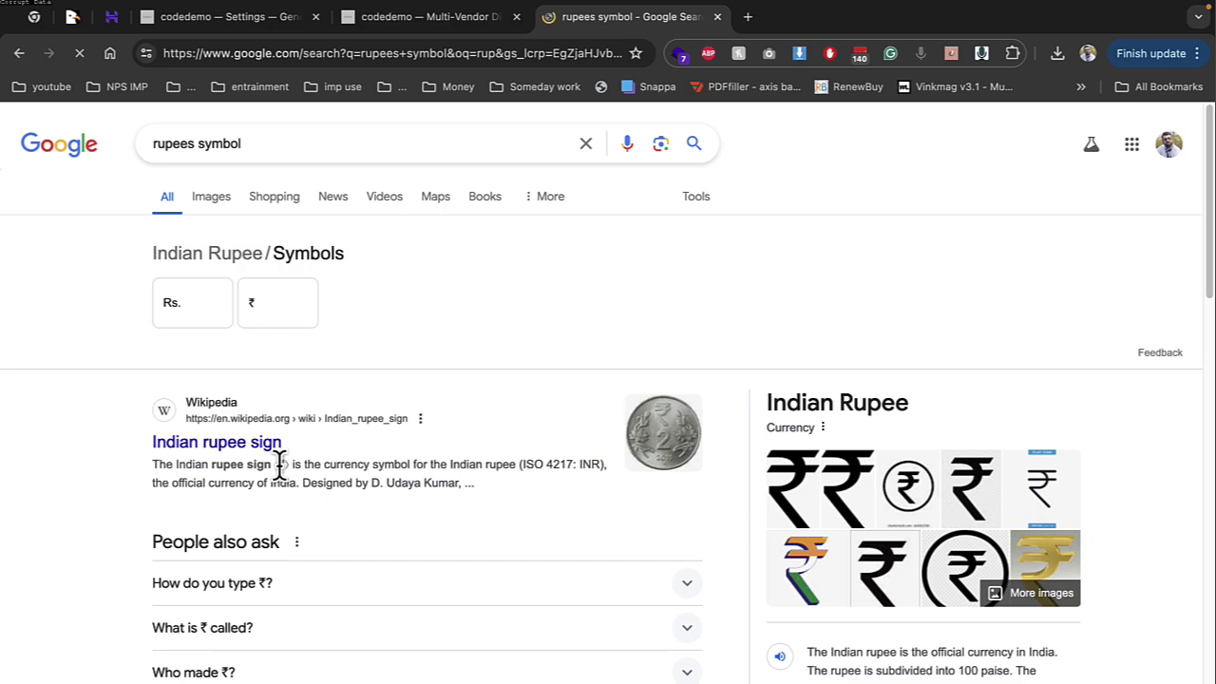
Replace currency symbol $ with ₹ and currency code USD with INR
left_click(220, 19)
double_click(624, 524)
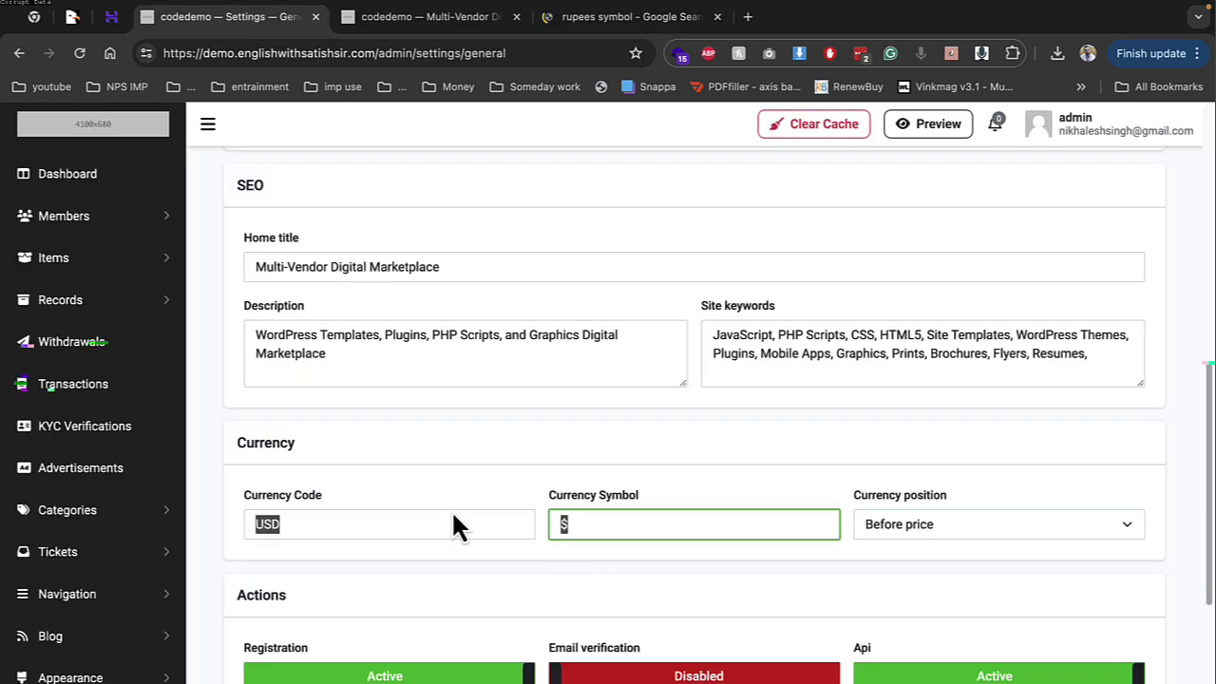
type("₹")
double_click(400, 516)
type("IN")
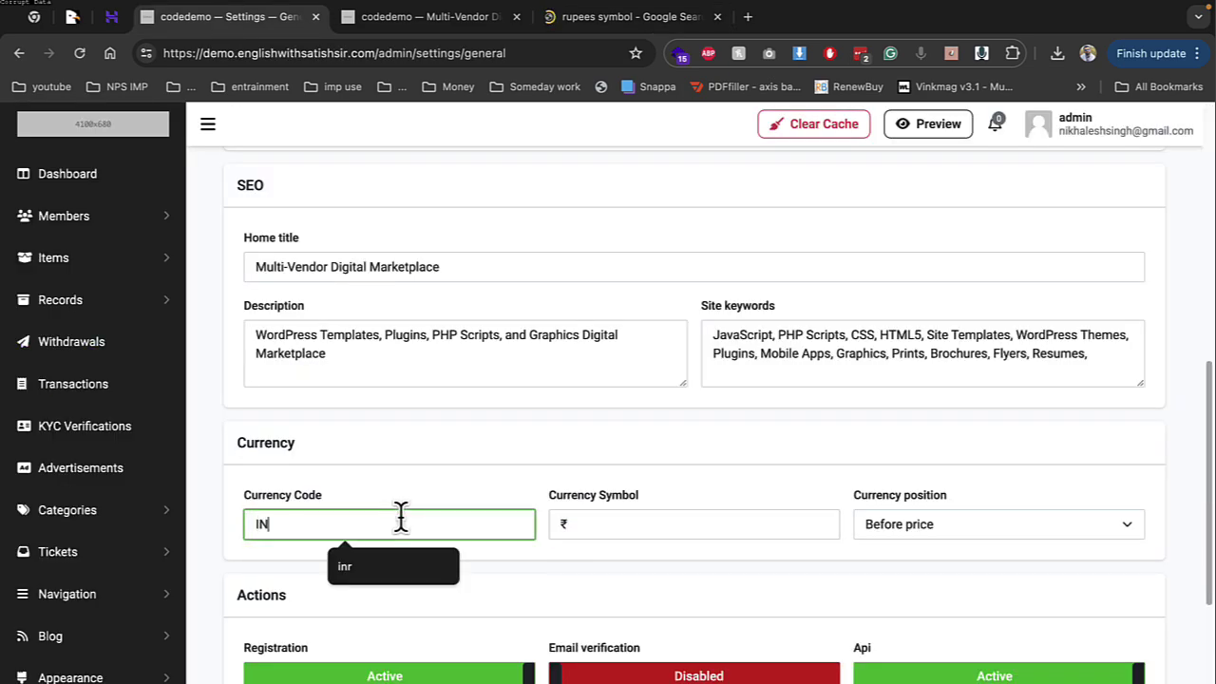
Keep the Api option Active and save the general settings
scroll(403, 523, "down", 3)
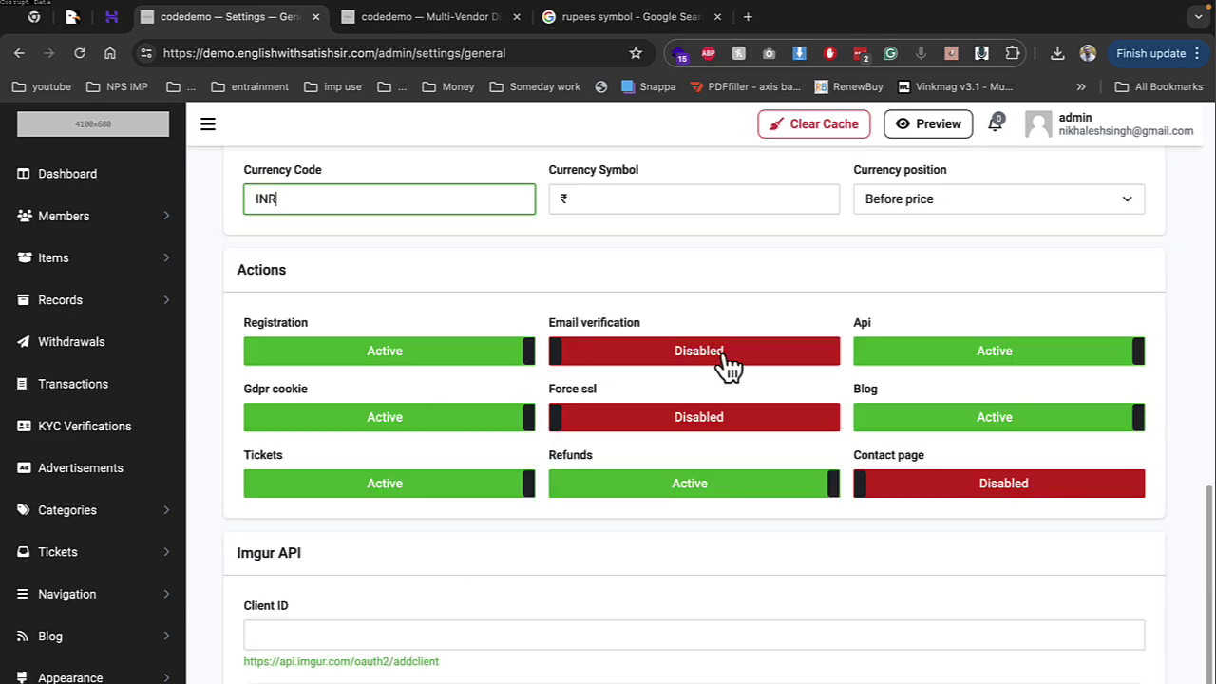
left_click(1004, 372)
left_click(1004, 372)
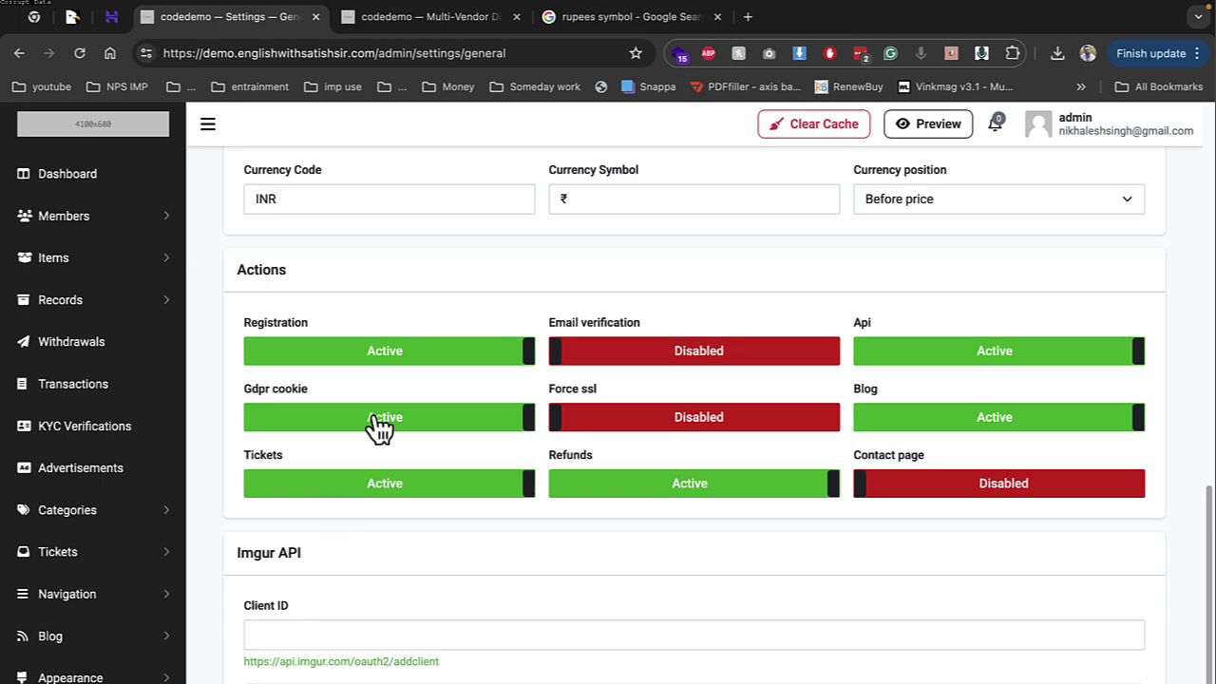
scroll(404, 434, "down", 1)
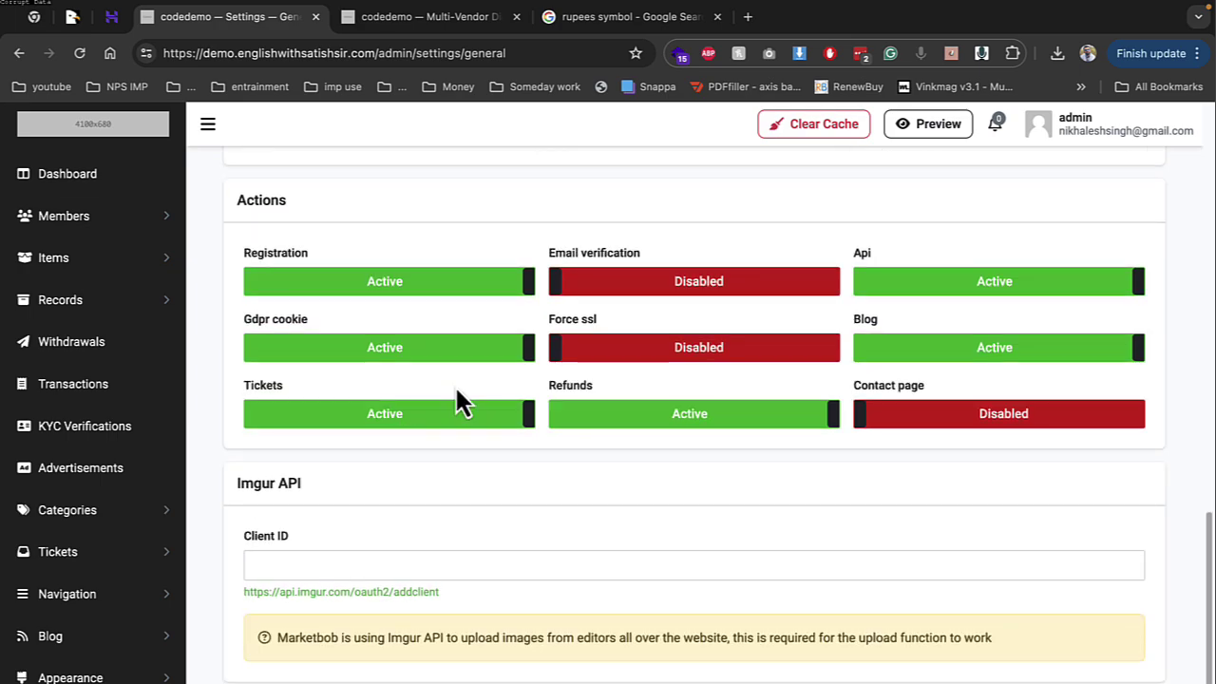
scroll(678, 453, "up", 10)
left_click(1137, 195)
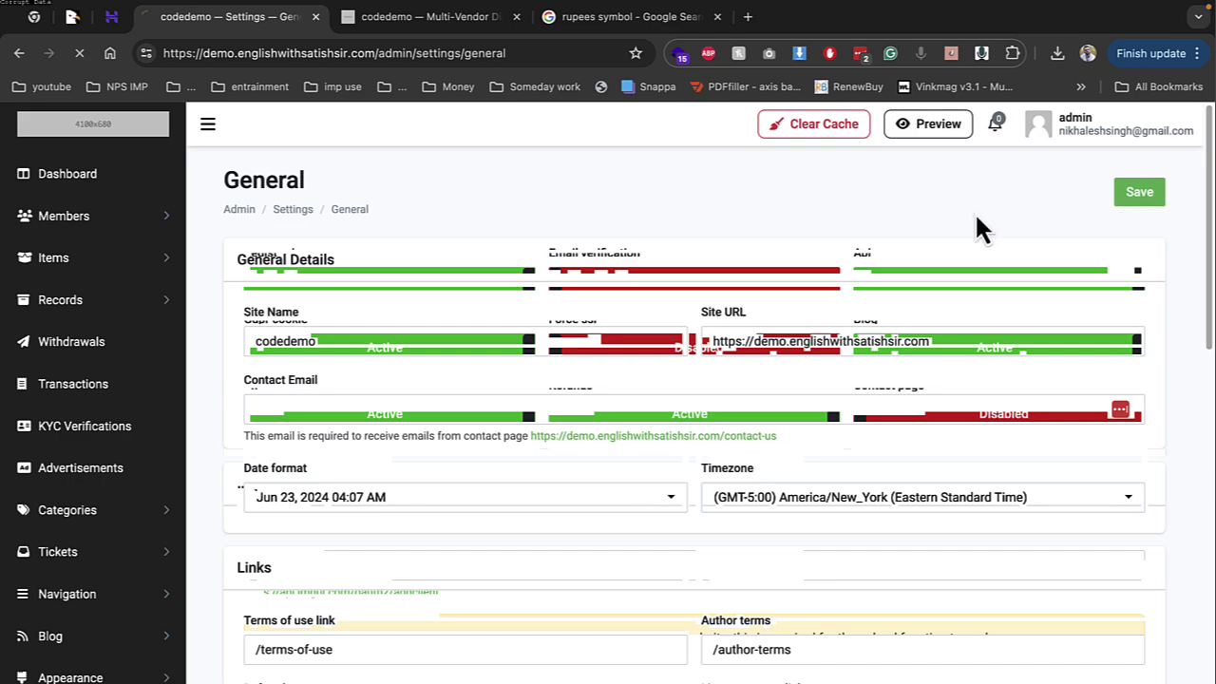
scroll(274, 424, "down", 3)
scroll(110, 496, "down", 6)
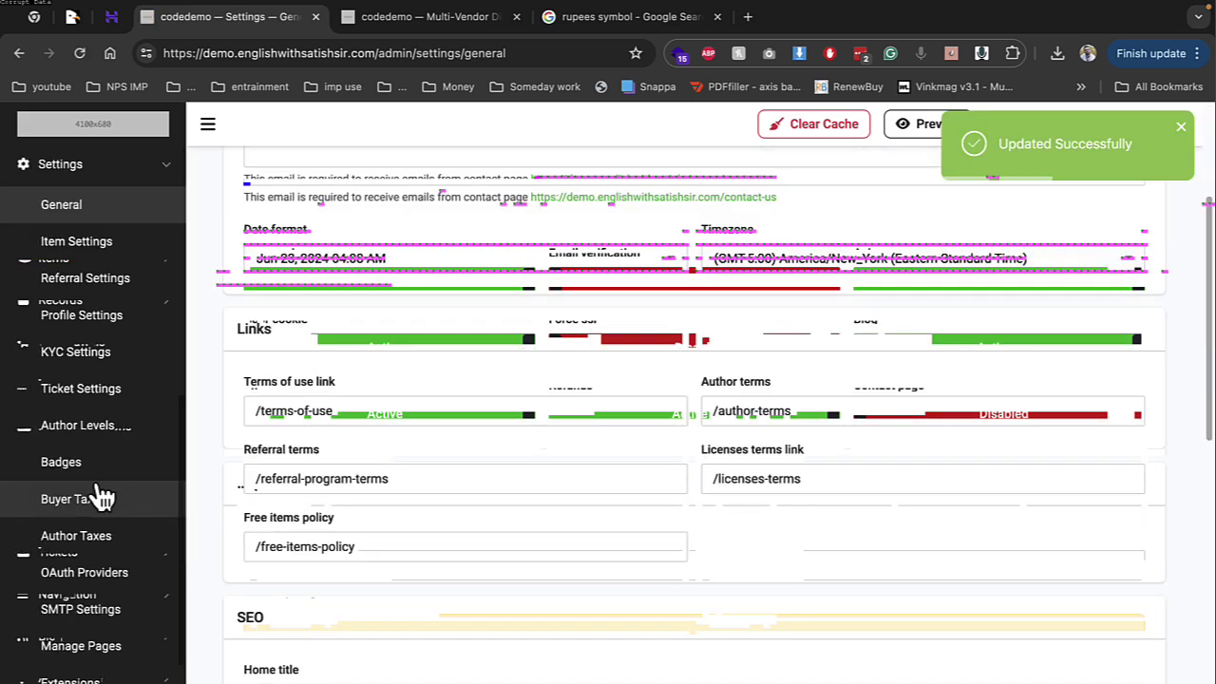
left_click(113, 248)
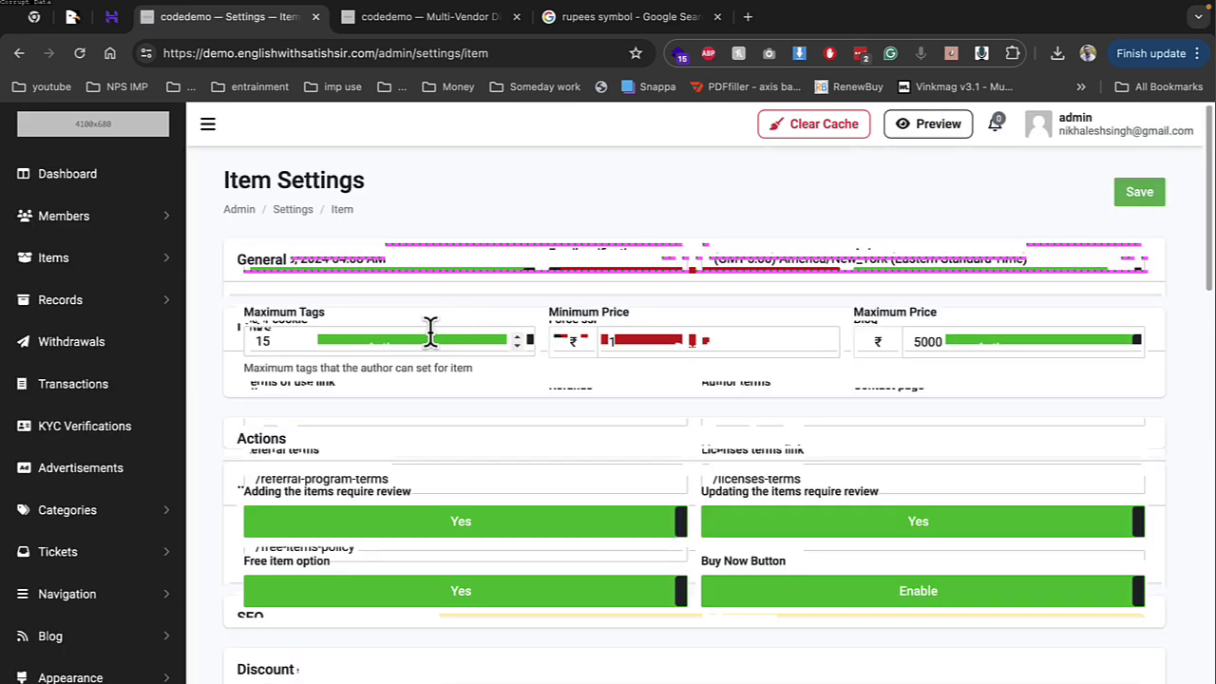
left_click(627, 337)
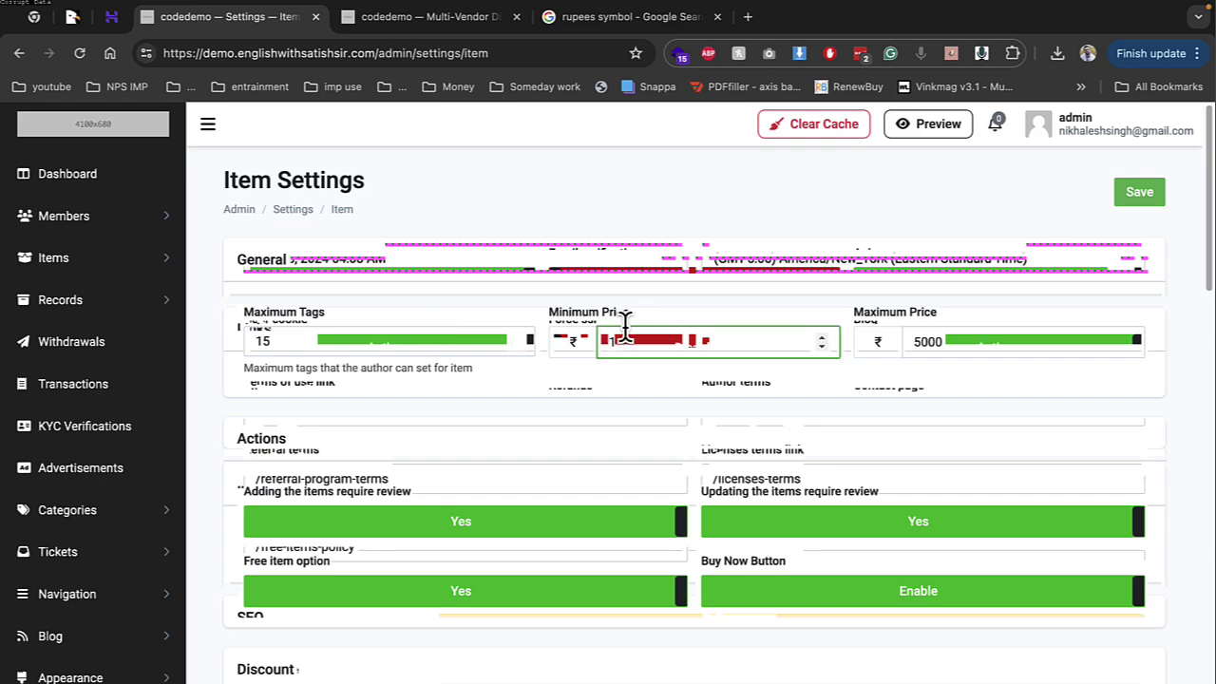
double_click(926, 340)
scroll(418, 432, "down", 1)
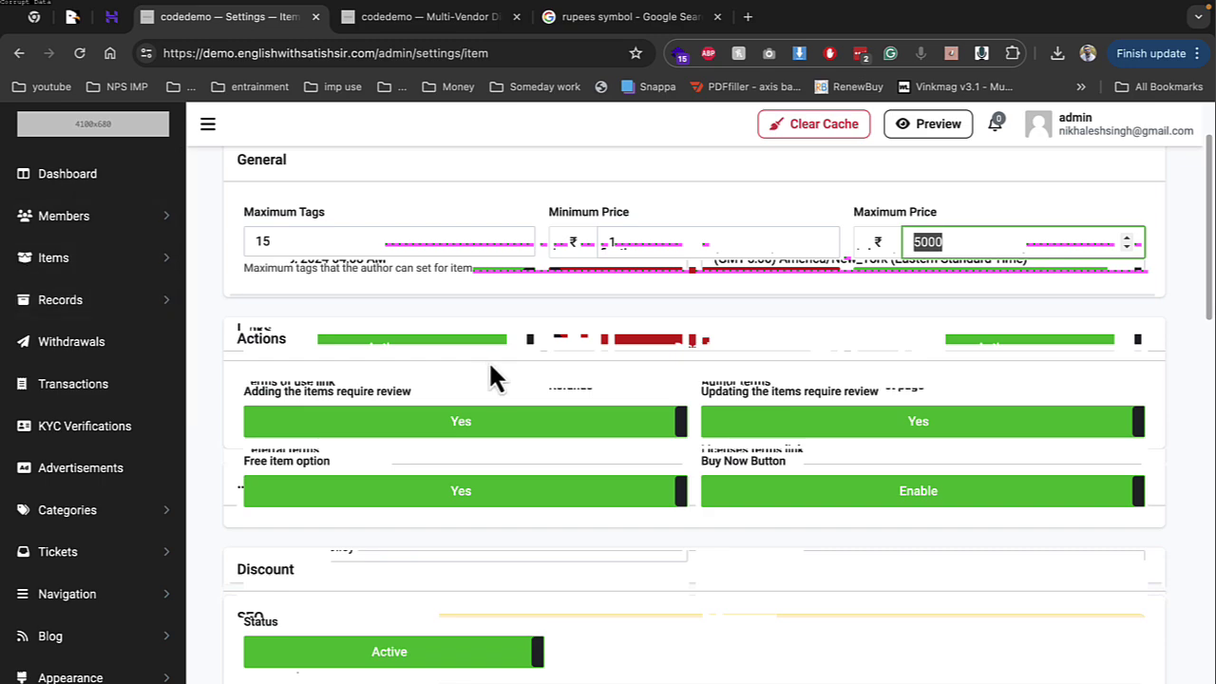
left_click(492, 439)
left_click(492, 431)
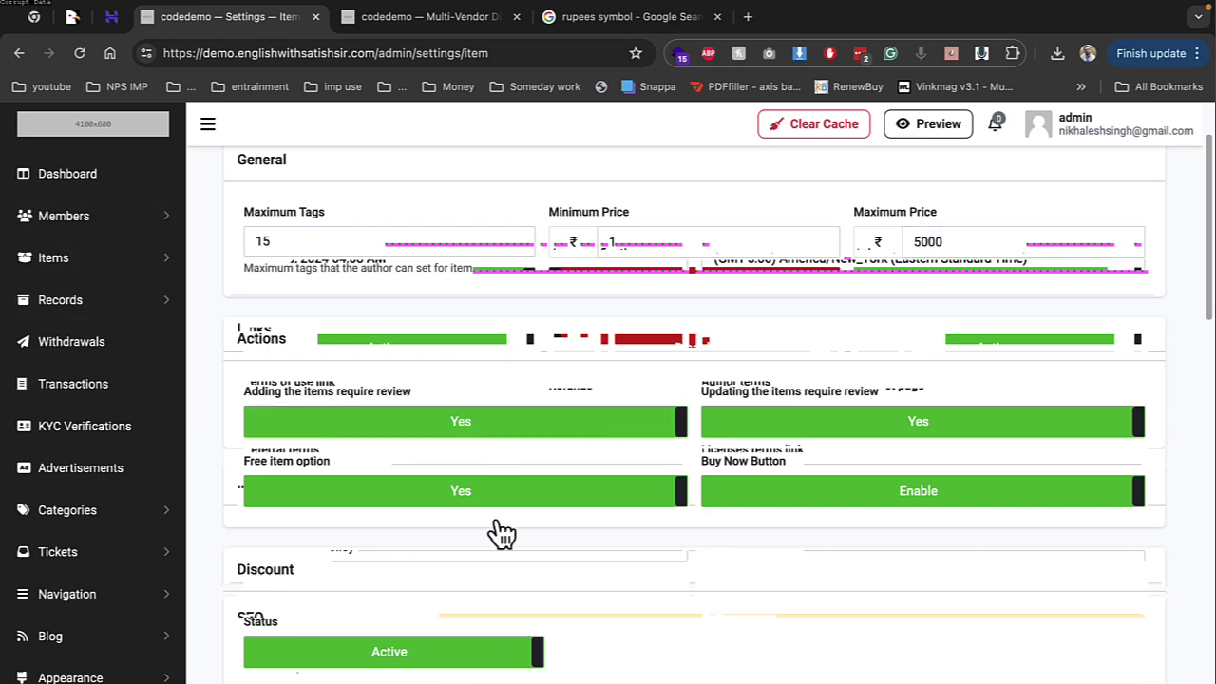
scroll(494, 533, "down", 3)
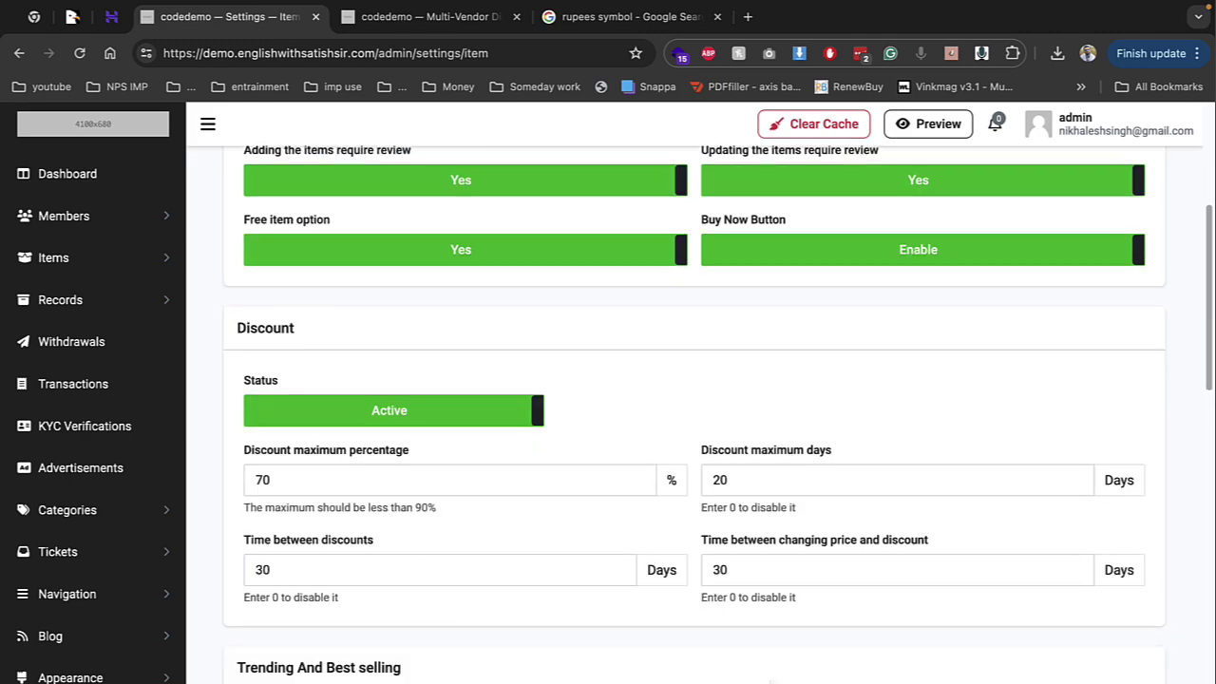
scroll(619, 554, "down", 3)
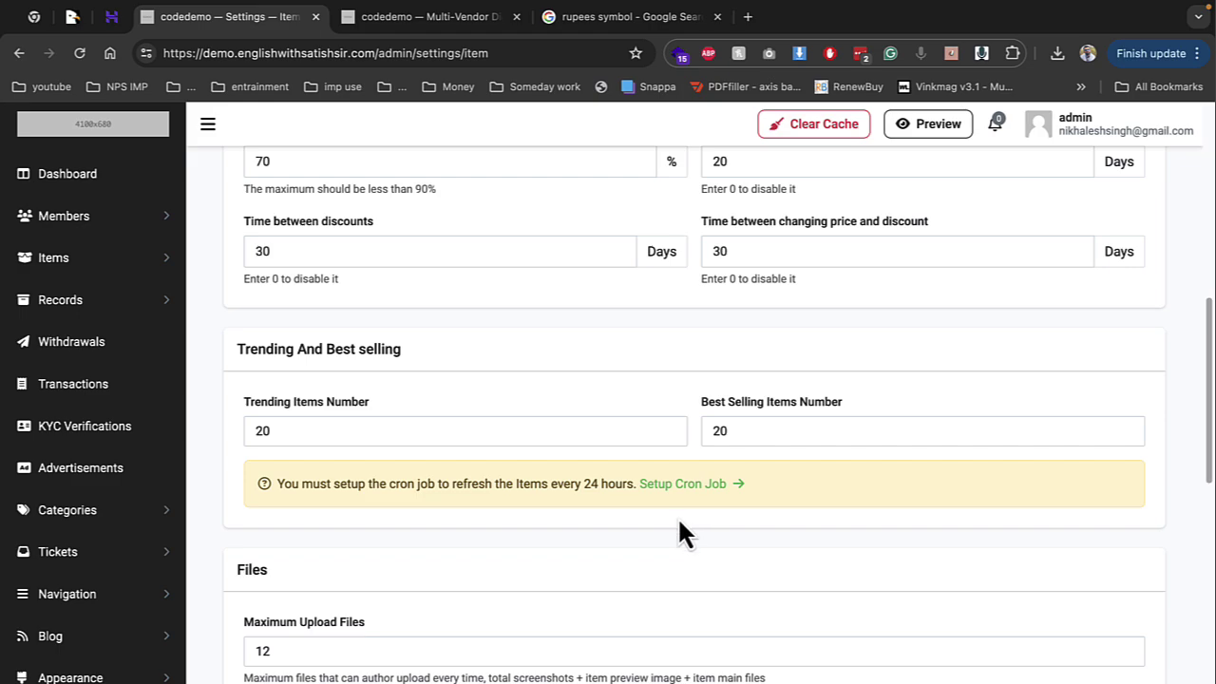
scroll(504, 483, "down", 2)
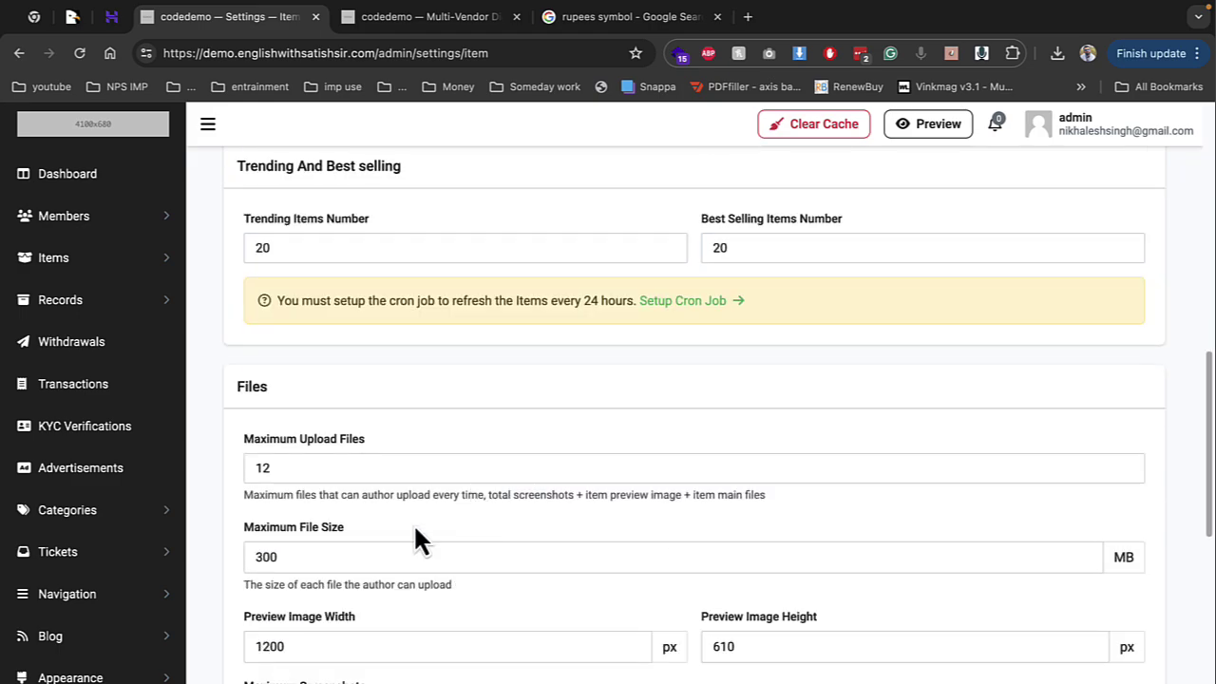
left_click_drag(260, 465, 317, 465)
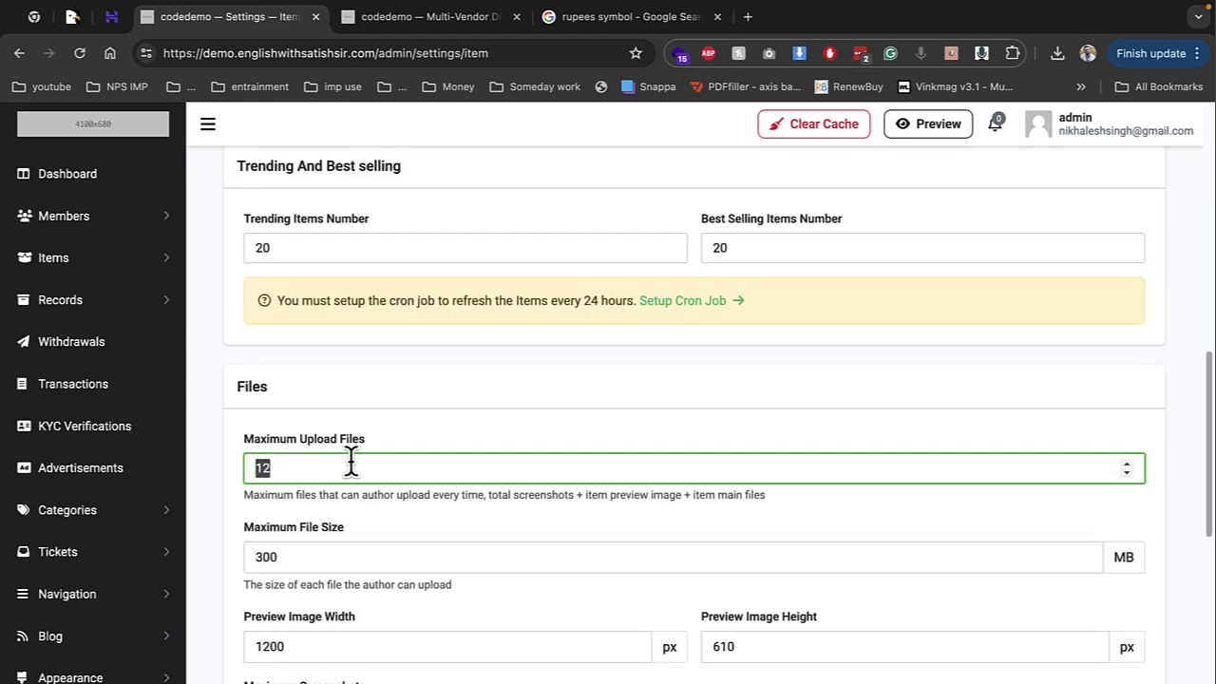
scroll(342, 465, "down", 1)
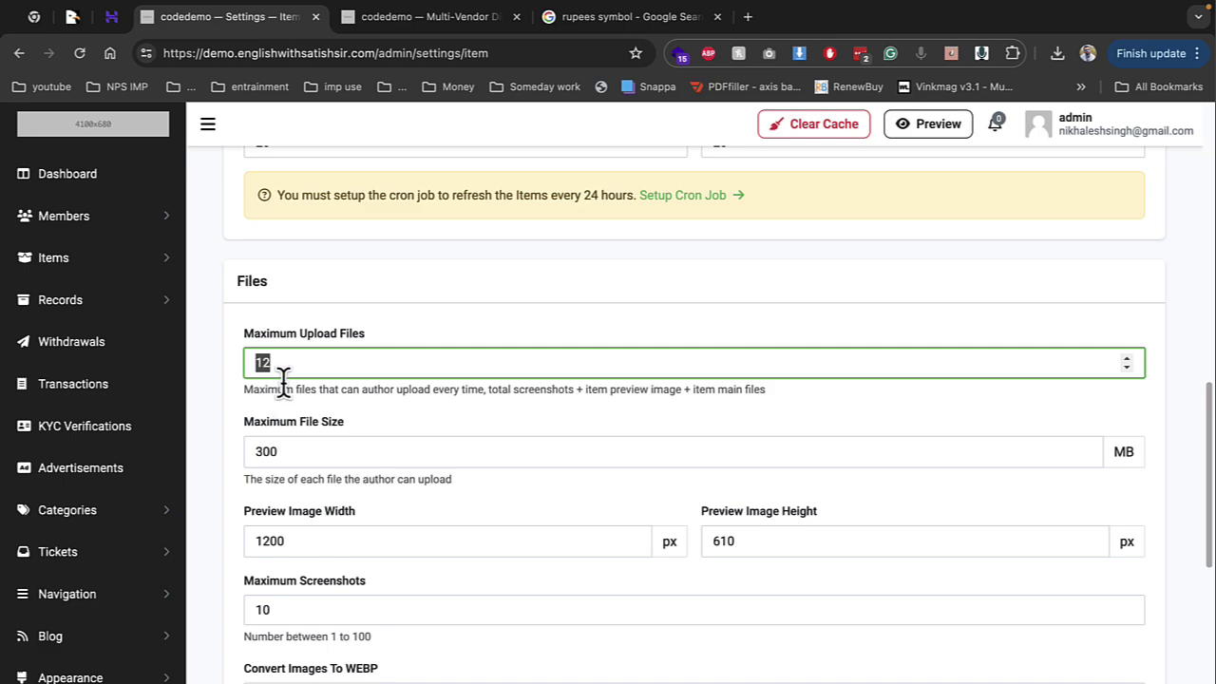
left_click_drag(270, 478, 427, 482)
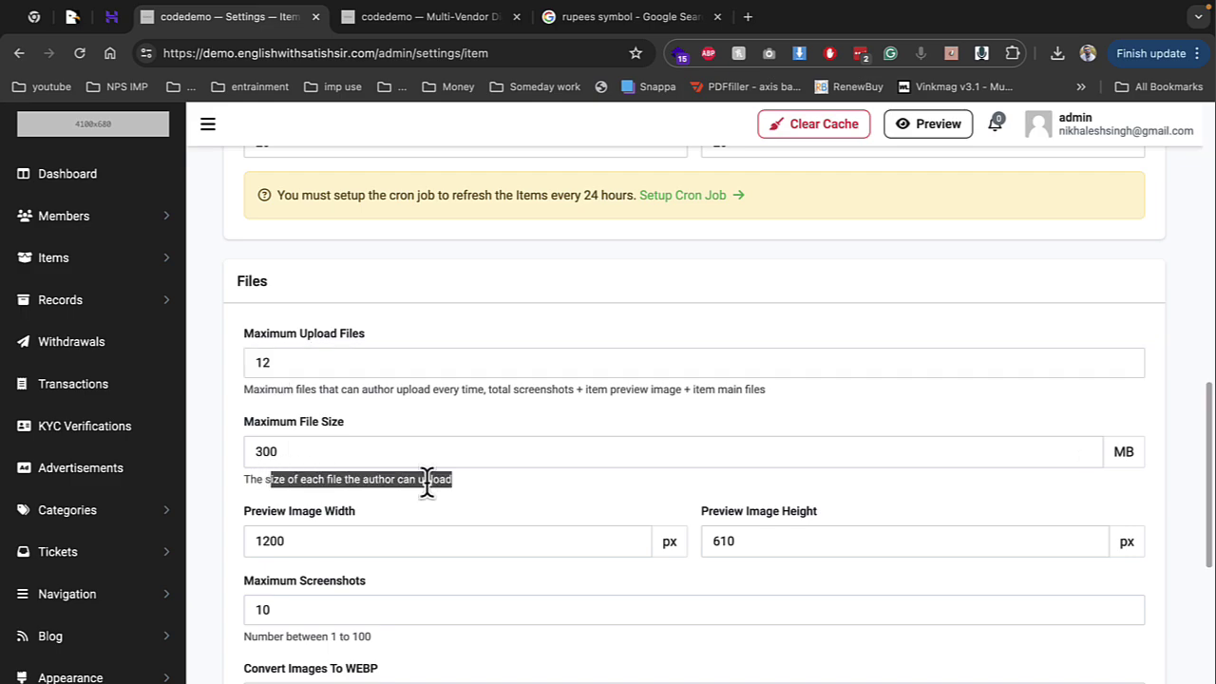
scroll(345, 507, "down", 1)
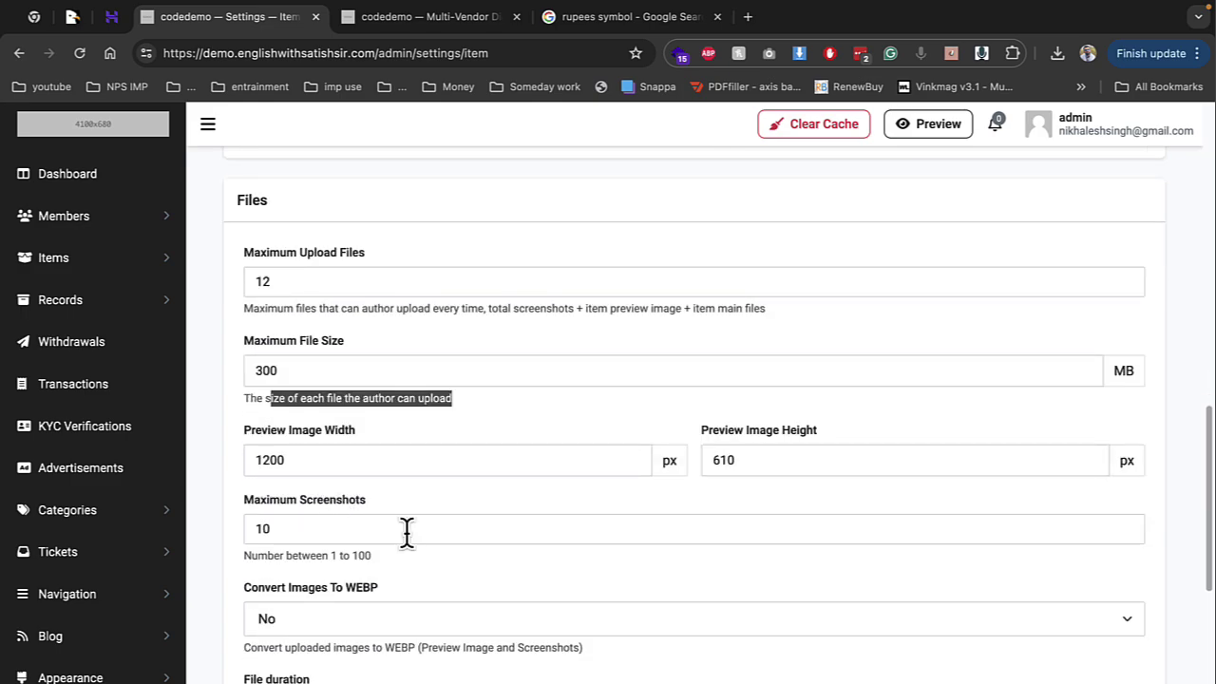
scroll(351, 555, "down", 1)
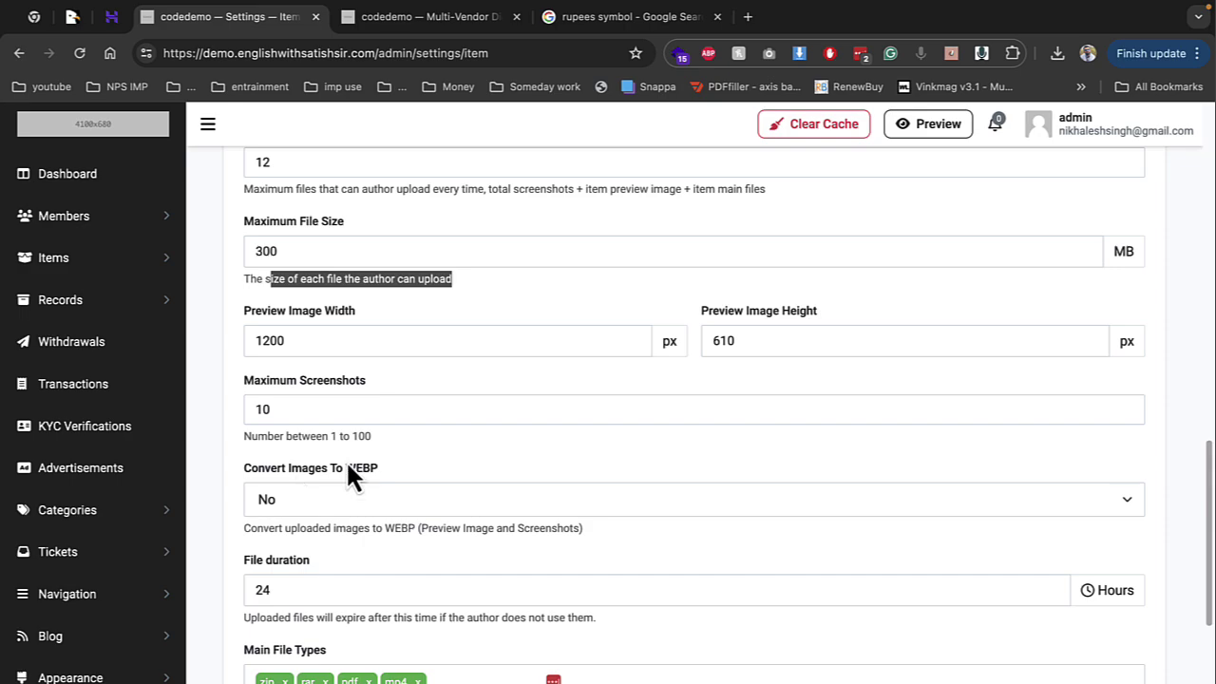
left_click_drag(345, 469, 358, 470)
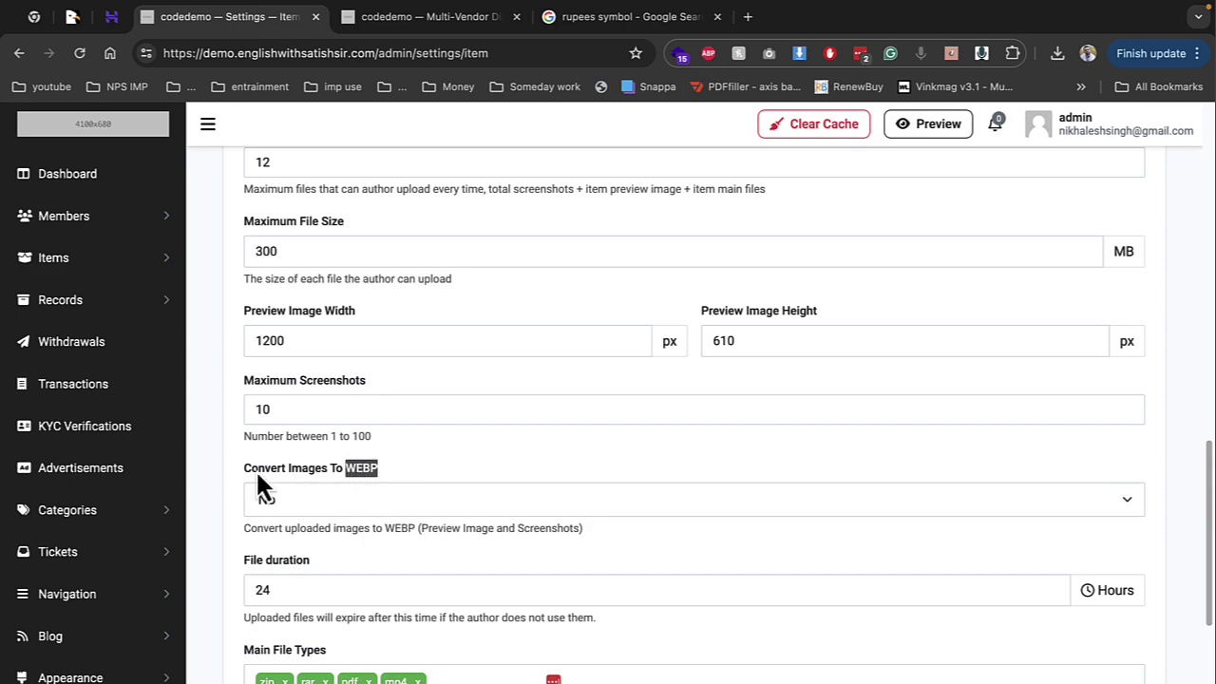
left_click_drag(257, 473, 349, 475)
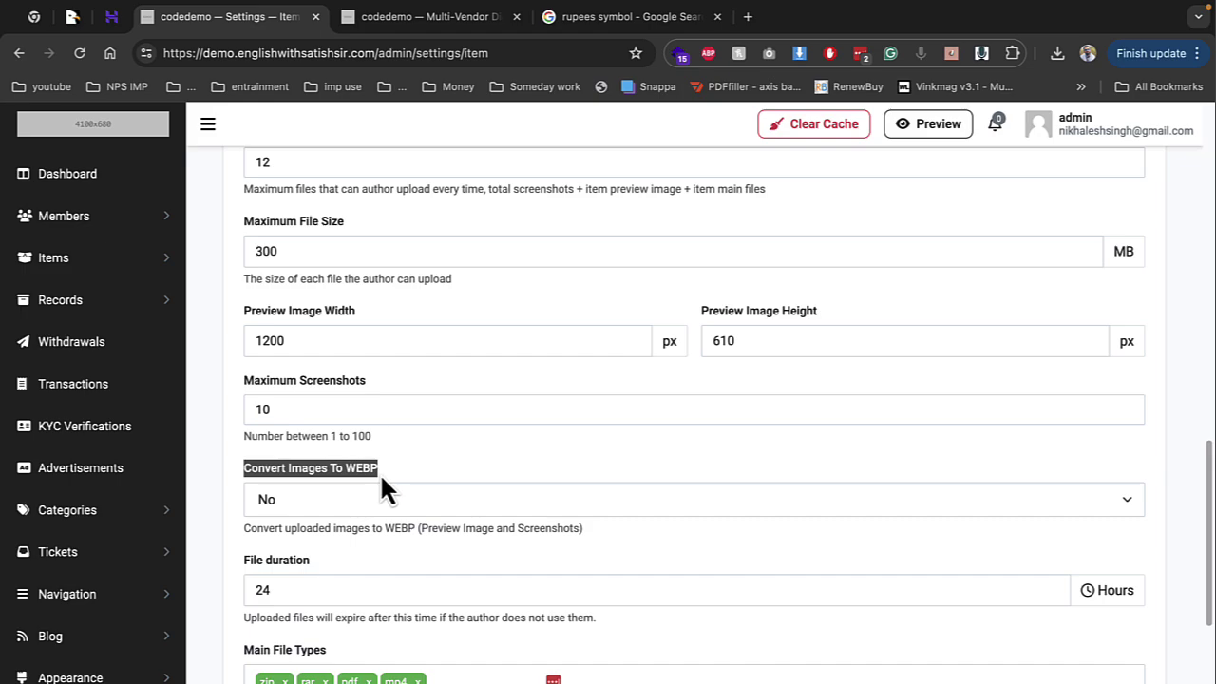
scroll(337, 510, "down", 3)
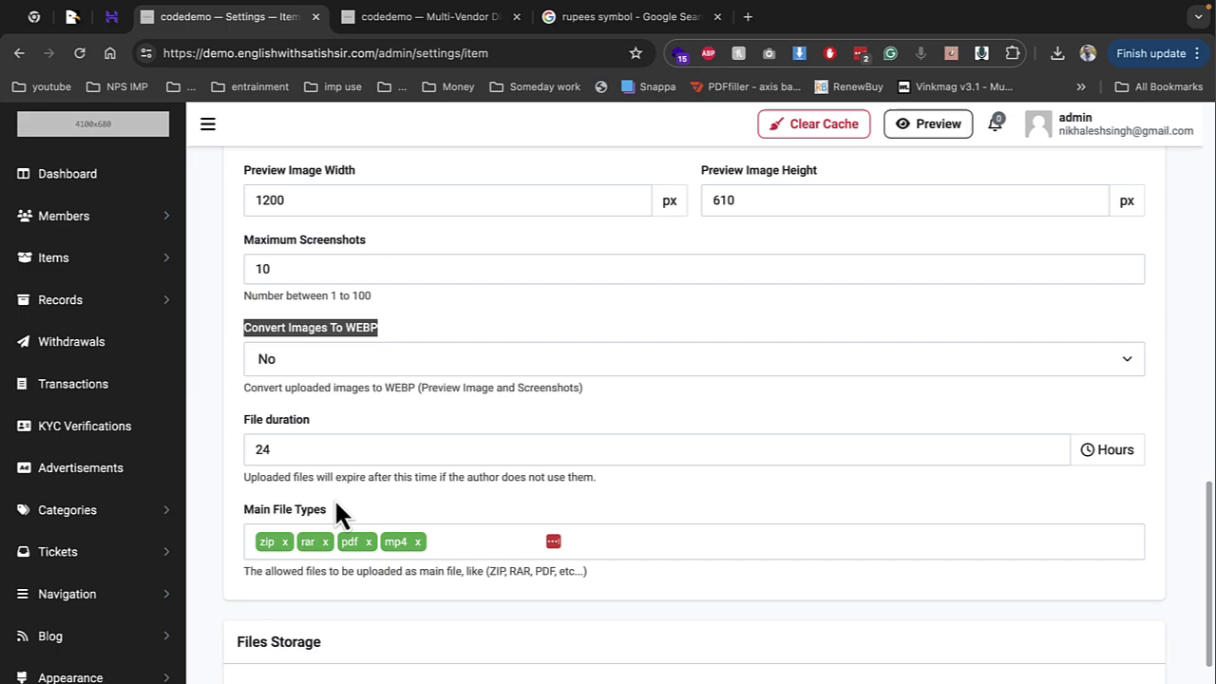
scroll(336, 510, "down", 6)
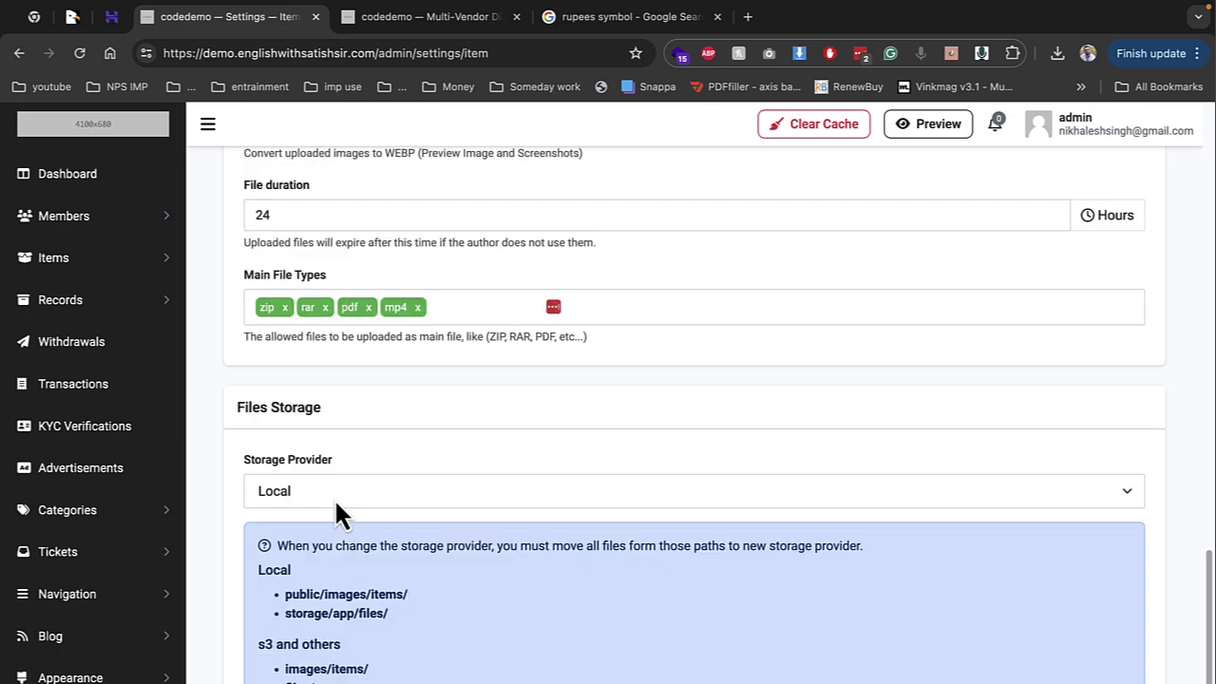
mouse_move(294, 537)
left_mouse_down()
mouse_move(342, 528)
mouse_move(310, 523)
left_mouse_up()
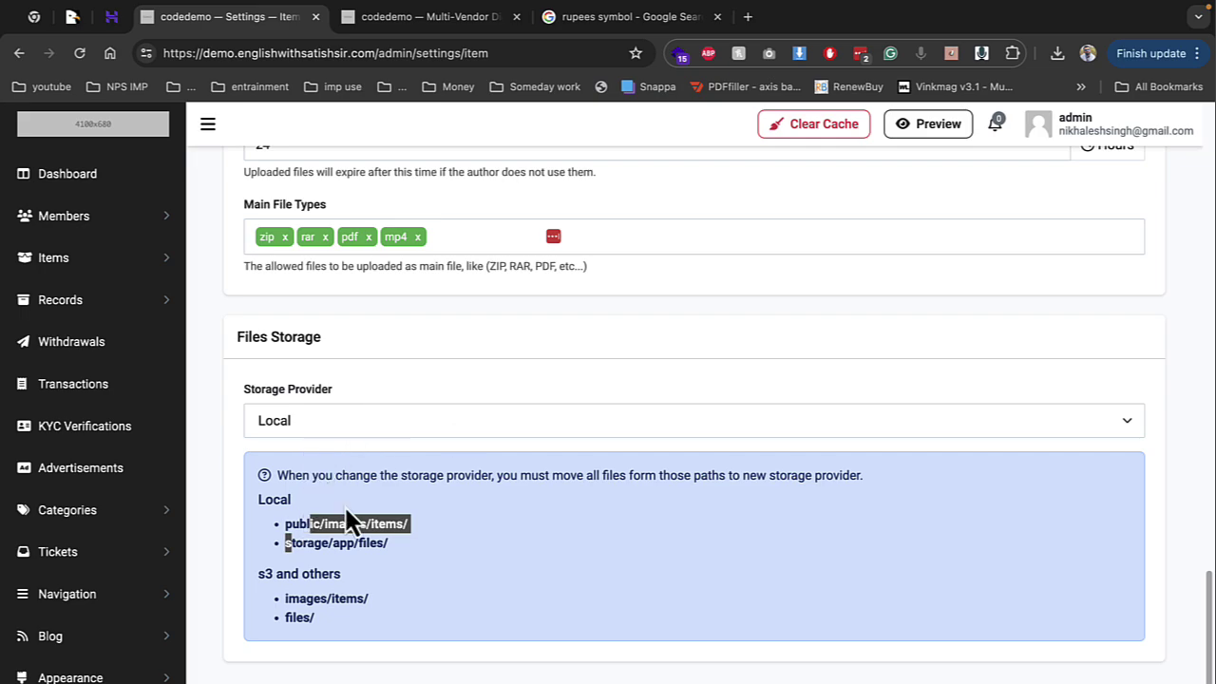
scroll(109, 597, "down", 4)
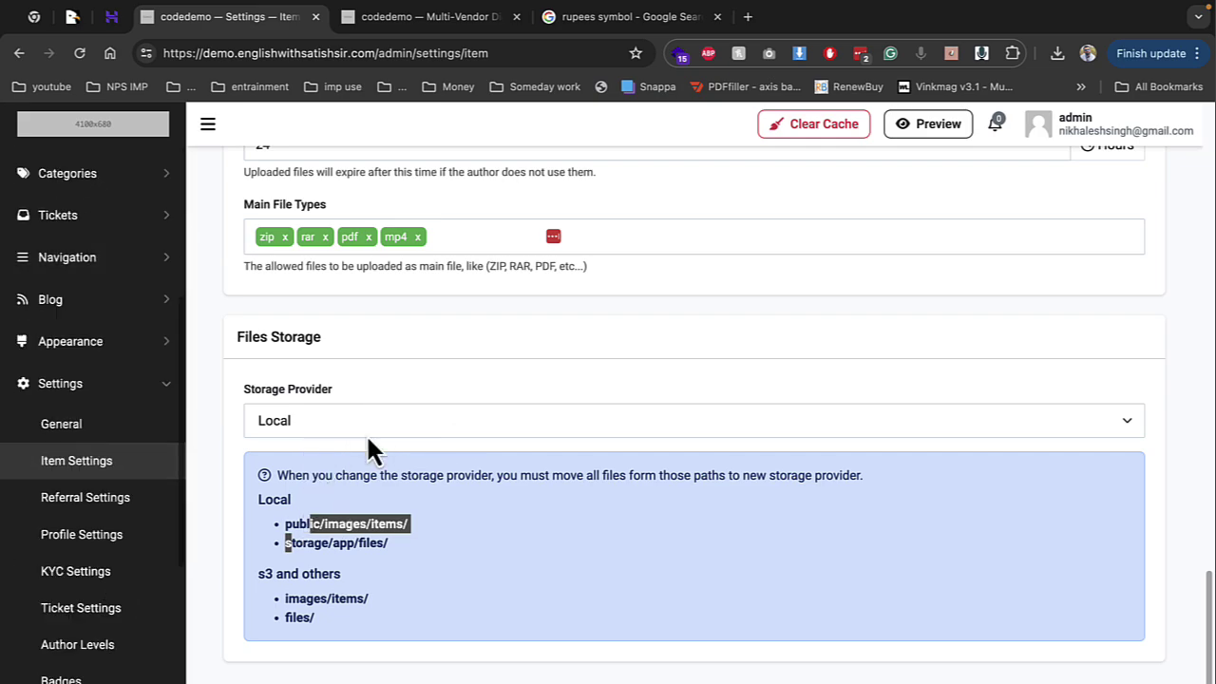
Look through the Referral and Profile settings pages
left_click(116, 499)
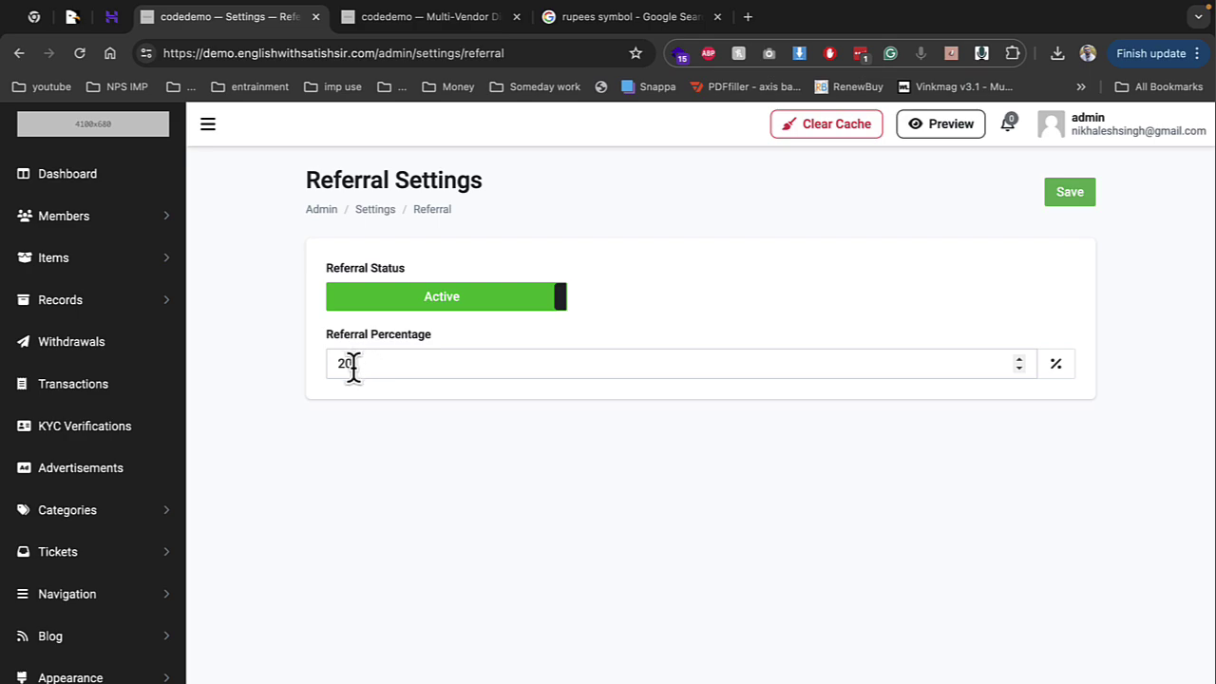
scroll(38, 446, "down", 3)
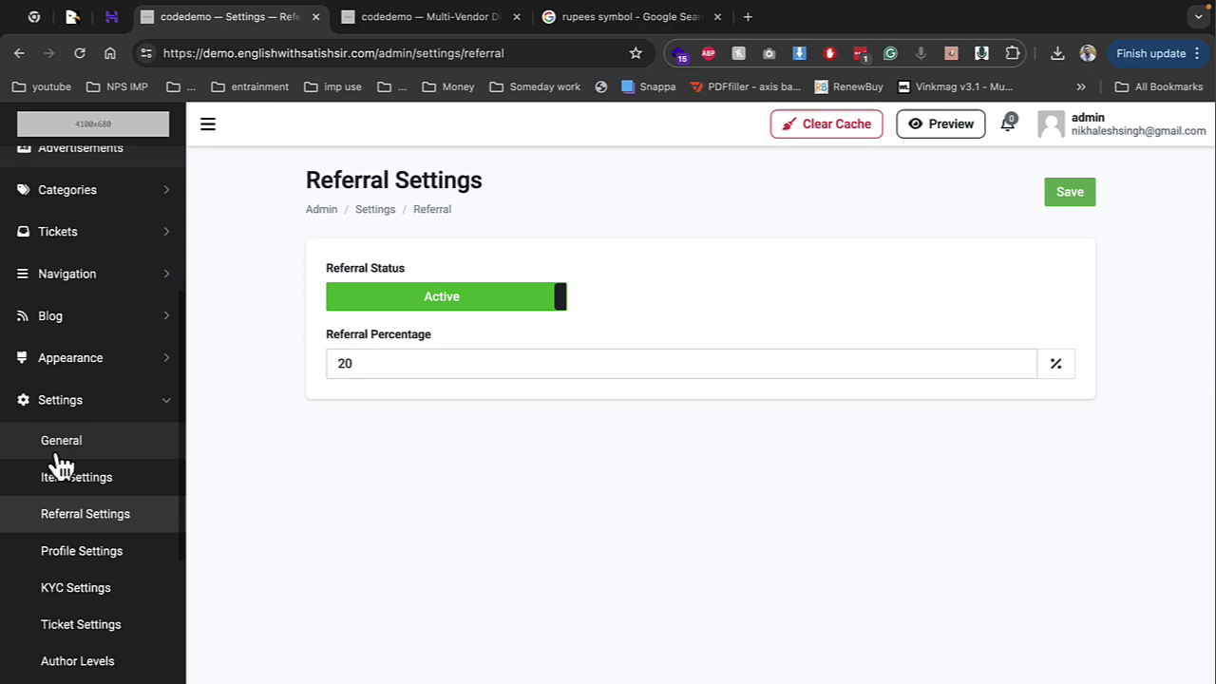
left_click(92, 560)
scroll(337, 460, "down", 1)
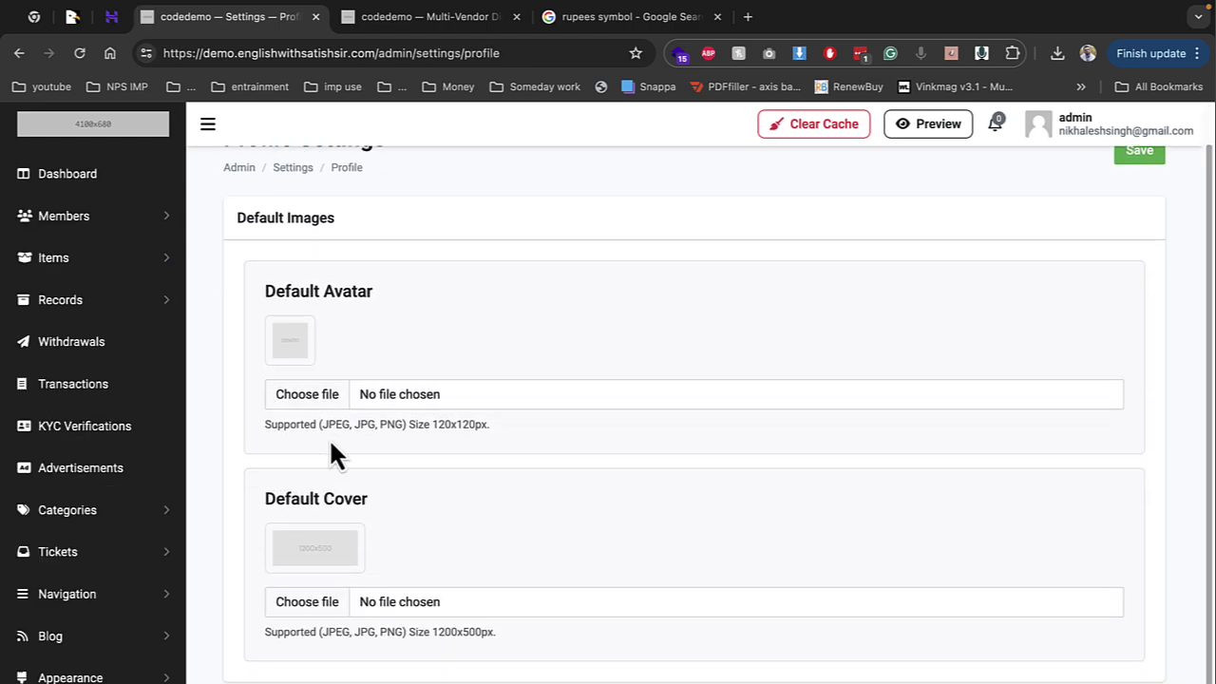
scroll(146, 546, "down", 2)
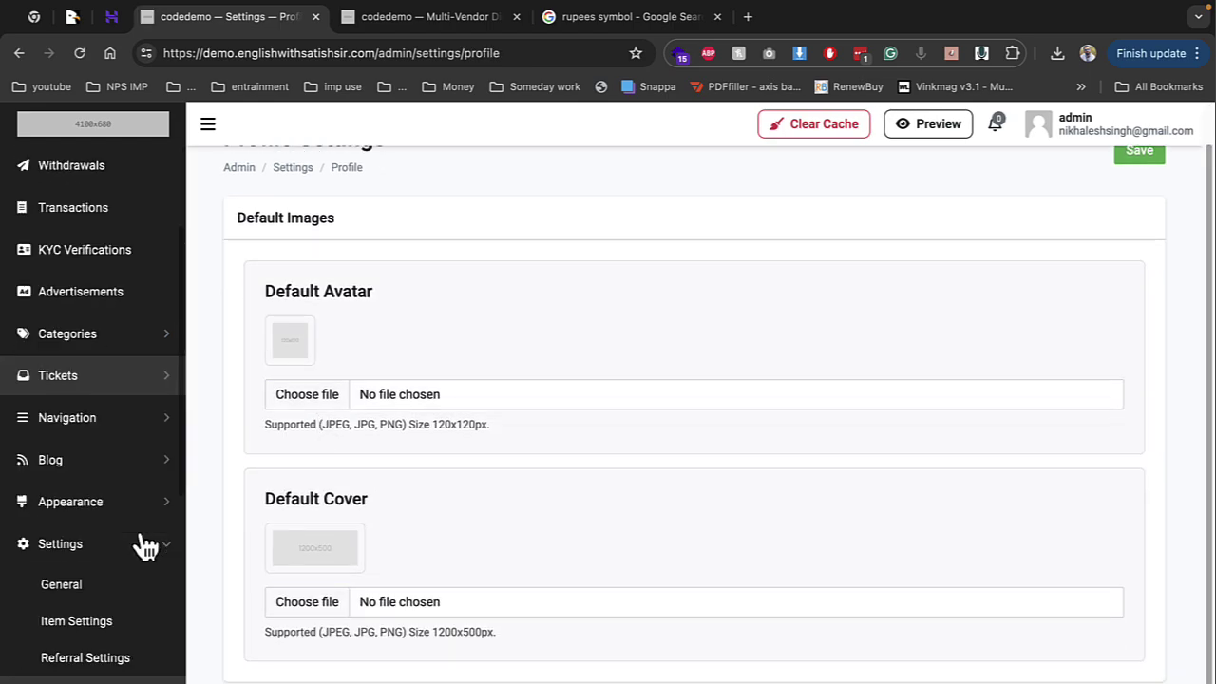
scroll(142, 543, "down", 3)
Turn KYC Status, Required and Selfie Verification off and save the KYC settings
left_click(111, 175)
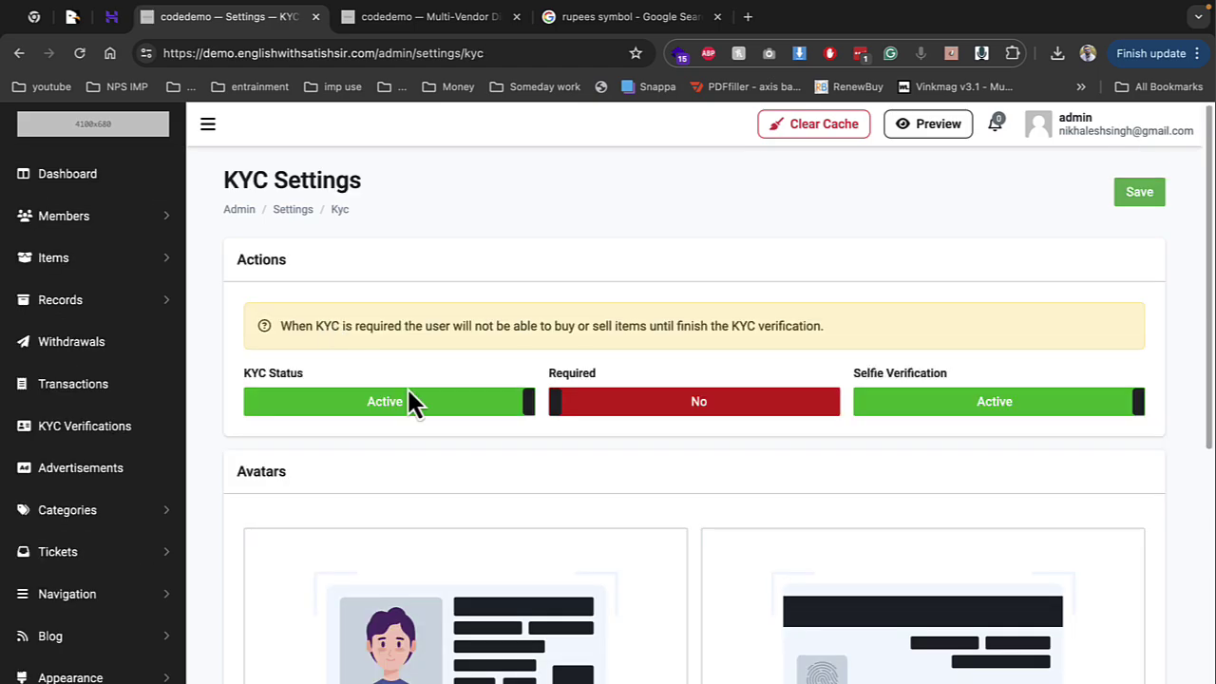
left_click(700, 402)
left_click(949, 402)
left_click(723, 403)
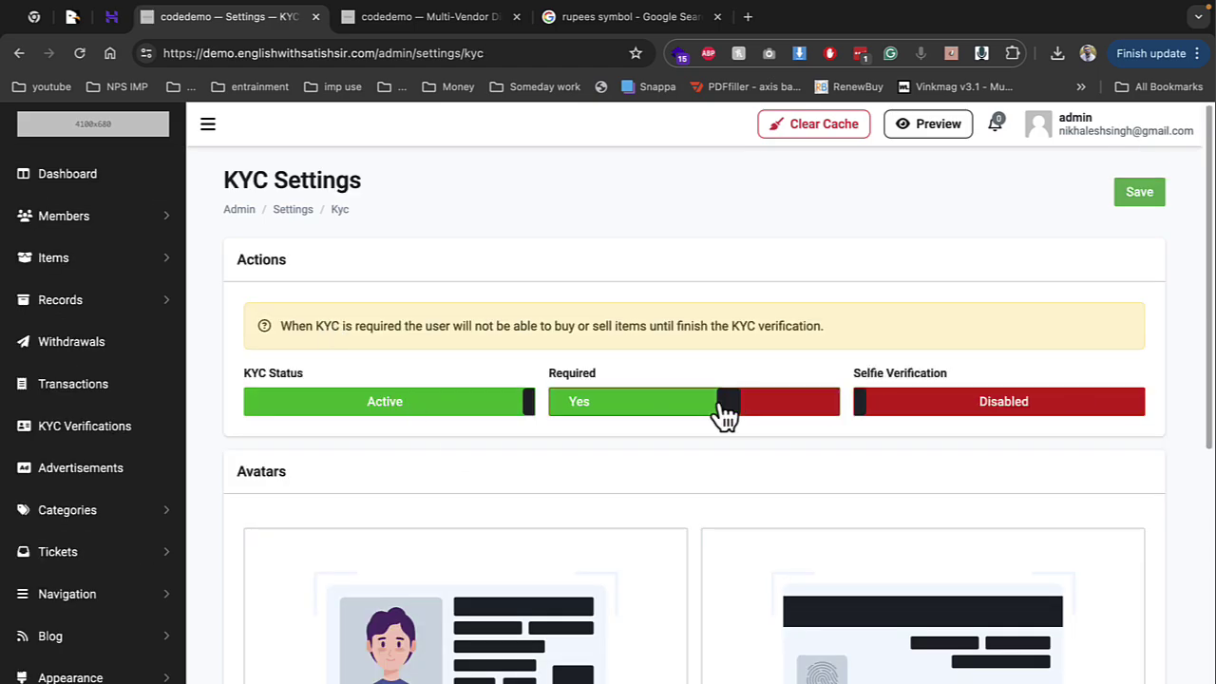
left_click(440, 412)
scroll(895, 313, "down", 4)
scroll(1031, 274, "up", 4)
scroll(1140, 218, "down", 1)
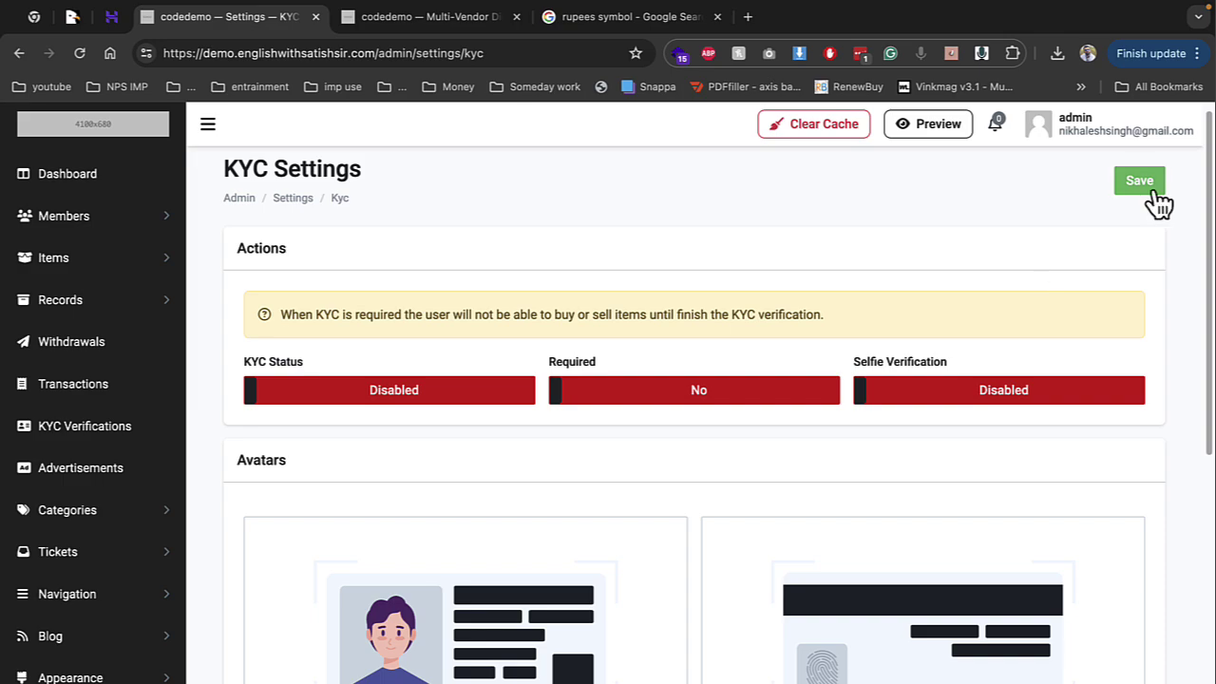
left_click(1151, 190)
scroll(47, 503, "down", 5)
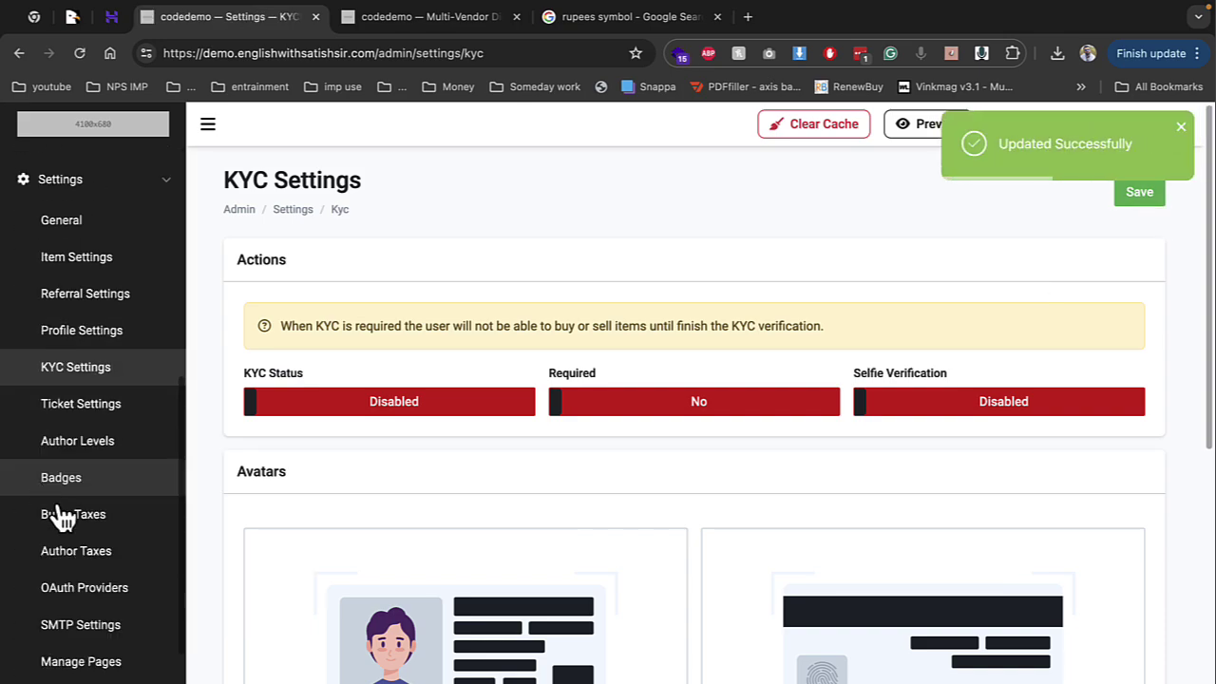
left_click(81, 445)
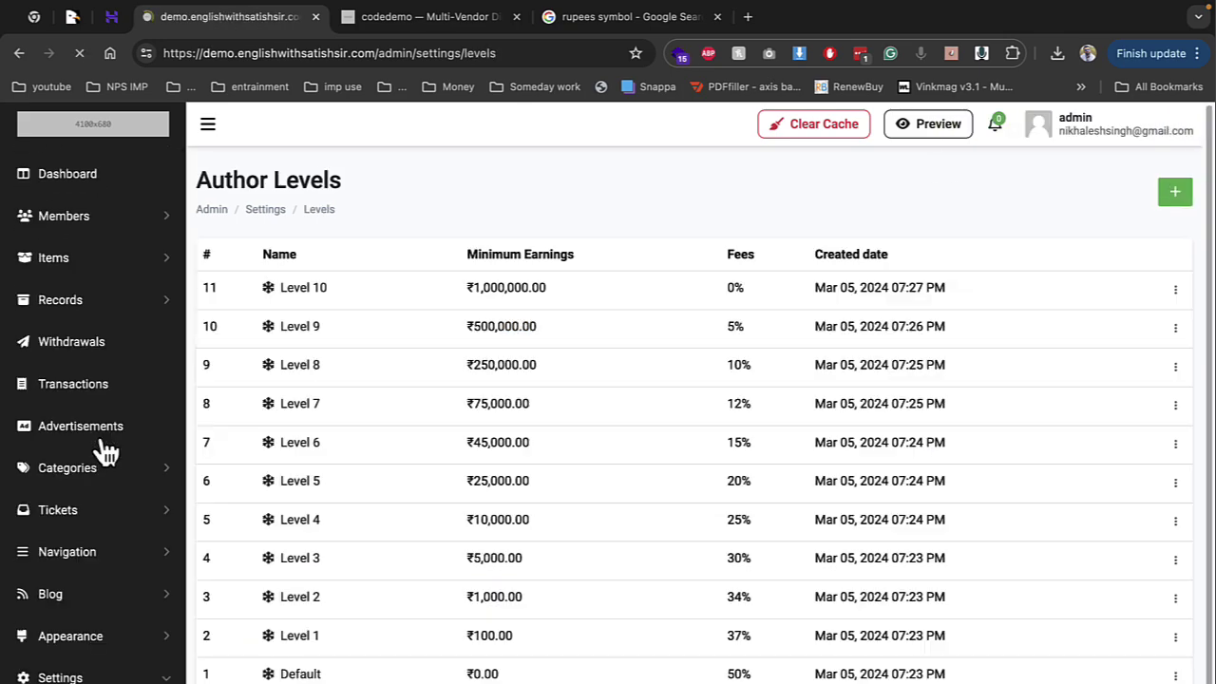
Review the Author Levels table, noting Level 1's minimum earnings and 37% fee
scroll(510, 412, "down", 2)
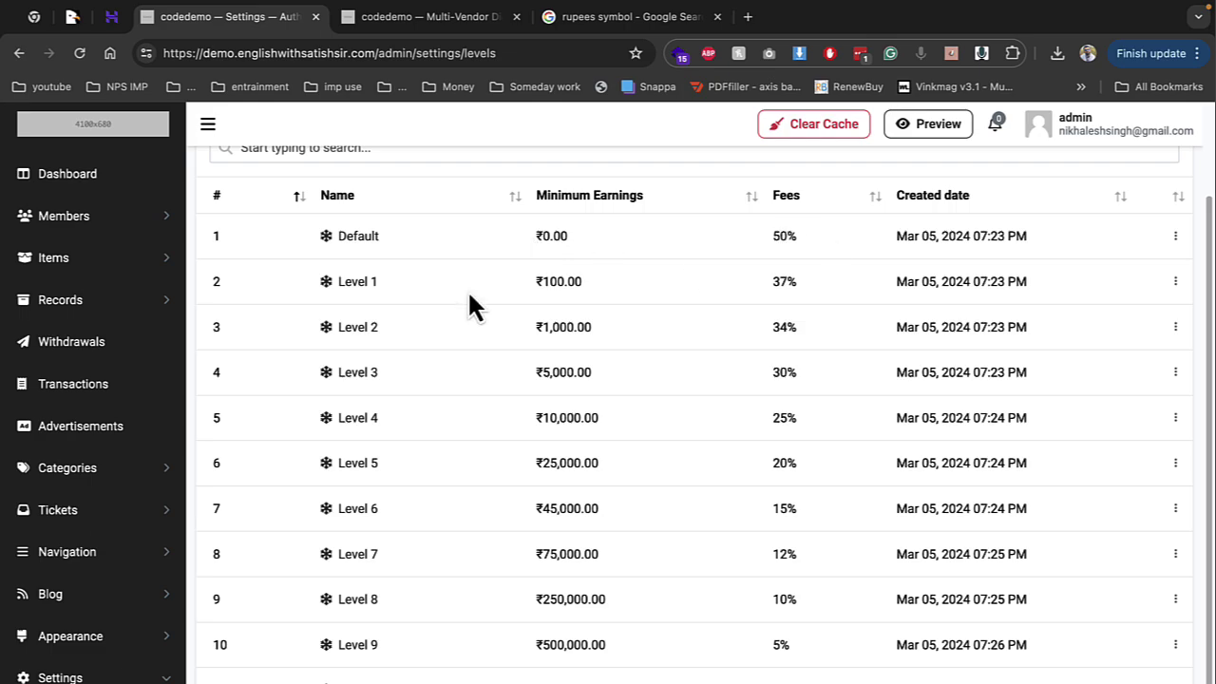
left_click_drag(531, 281, 584, 282)
left_click_drag(770, 281, 798, 282)
scroll(95, 598, "down", 3)
scroll(104, 627, "down", 2)
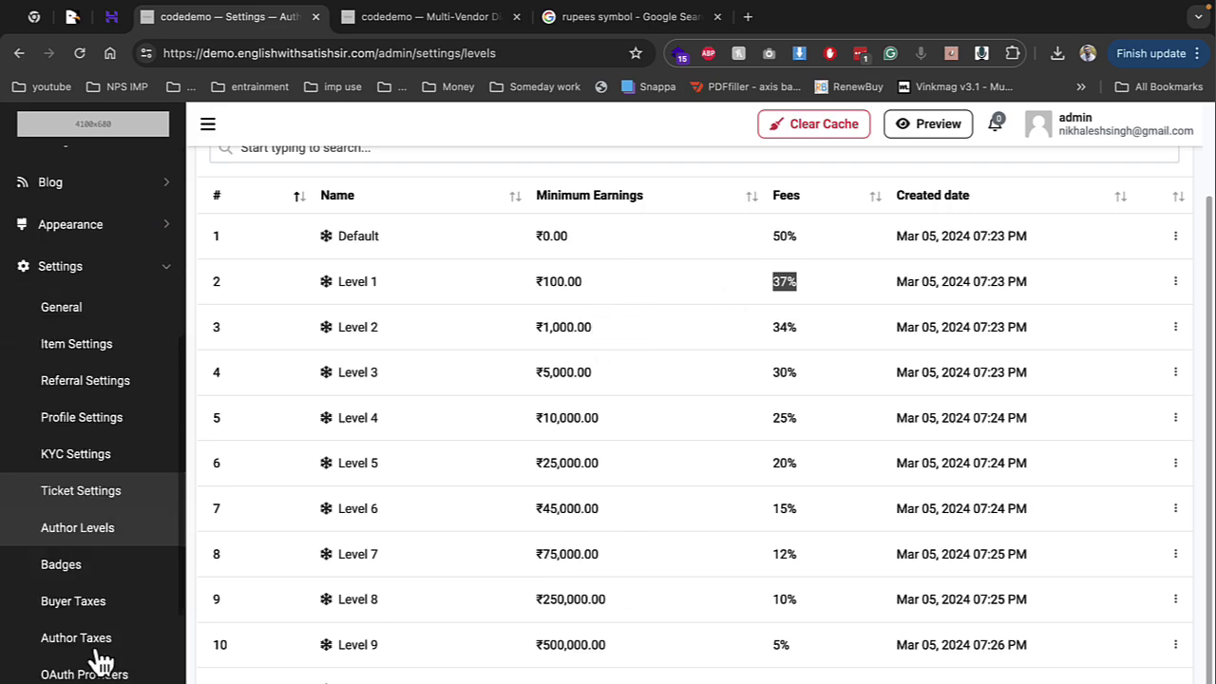
Scroll through the Badges list from Verified Account down to the author level badges
left_click(95, 568)
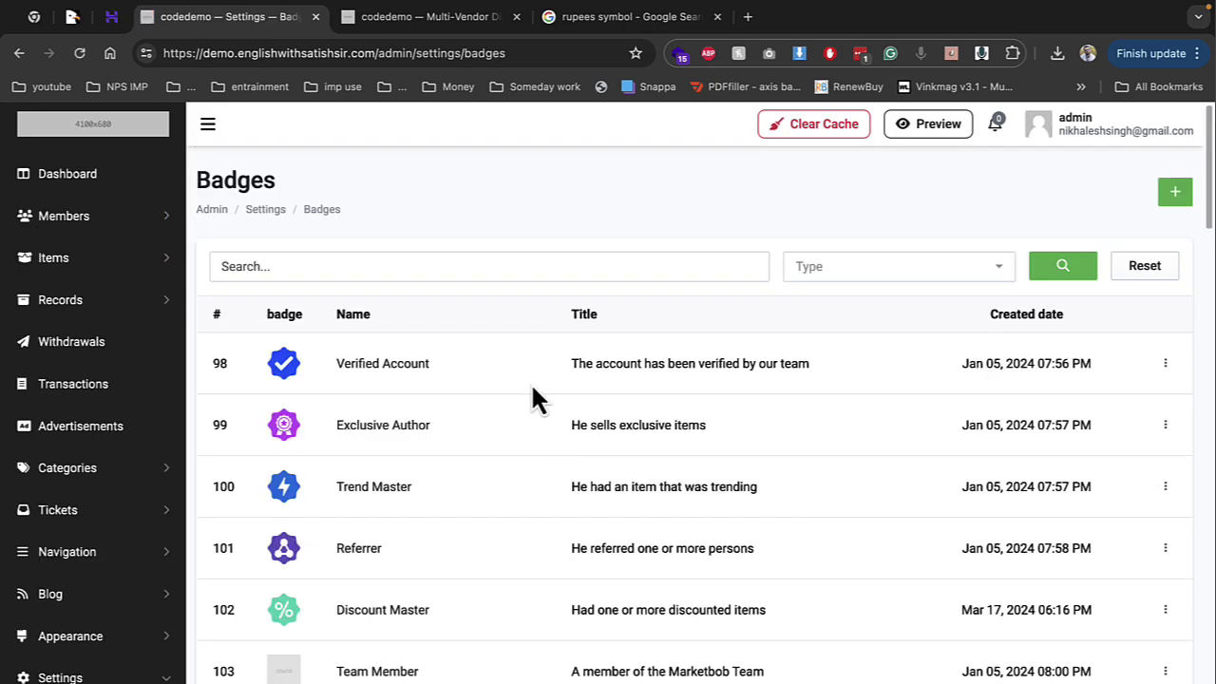
left_click_drag(578, 363, 780, 366)
left_click_drag(560, 427, 759, 434)
scroll(750, 436, "down", 1)
scroll(744, 427, "down", 10)
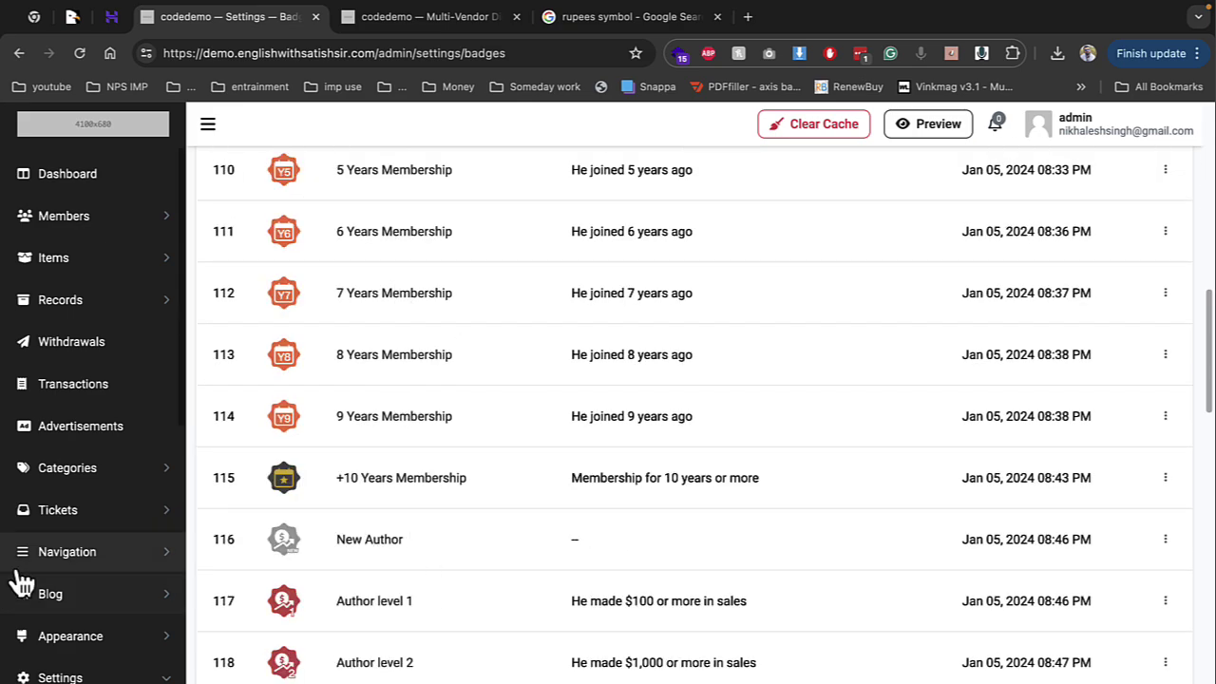
scroll(95, 627, "down", 3)
scroll(413, 585, "down", 4)
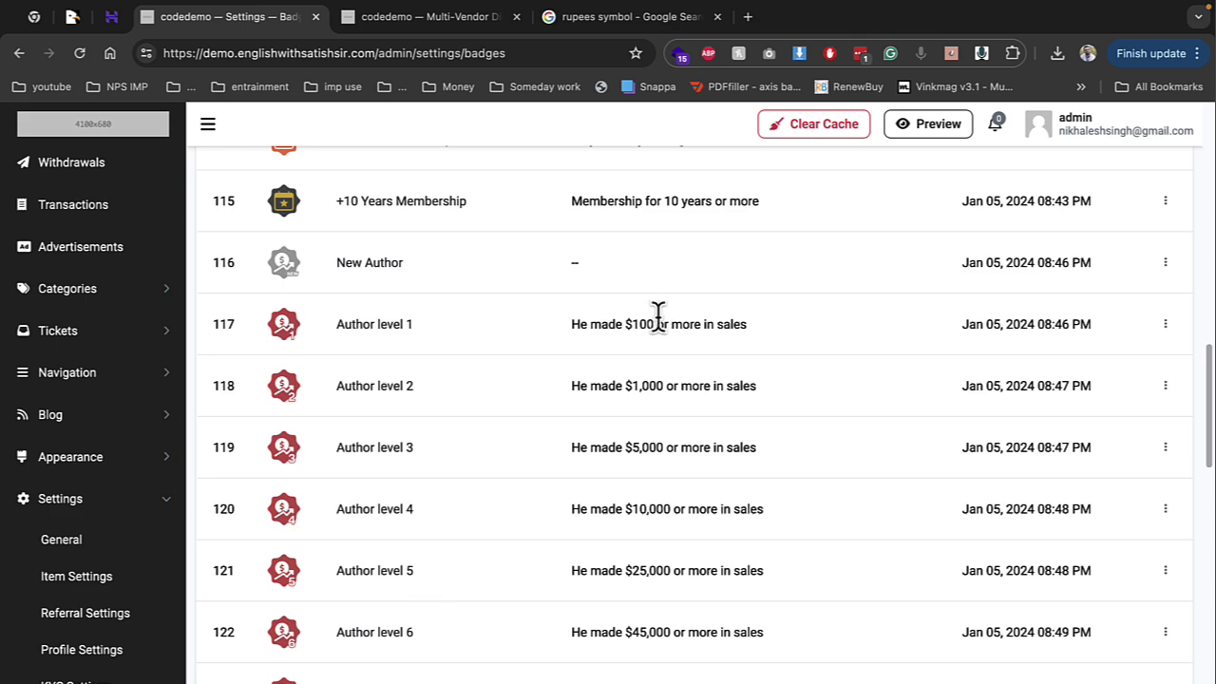
scroll(130, 551, "down", 3)
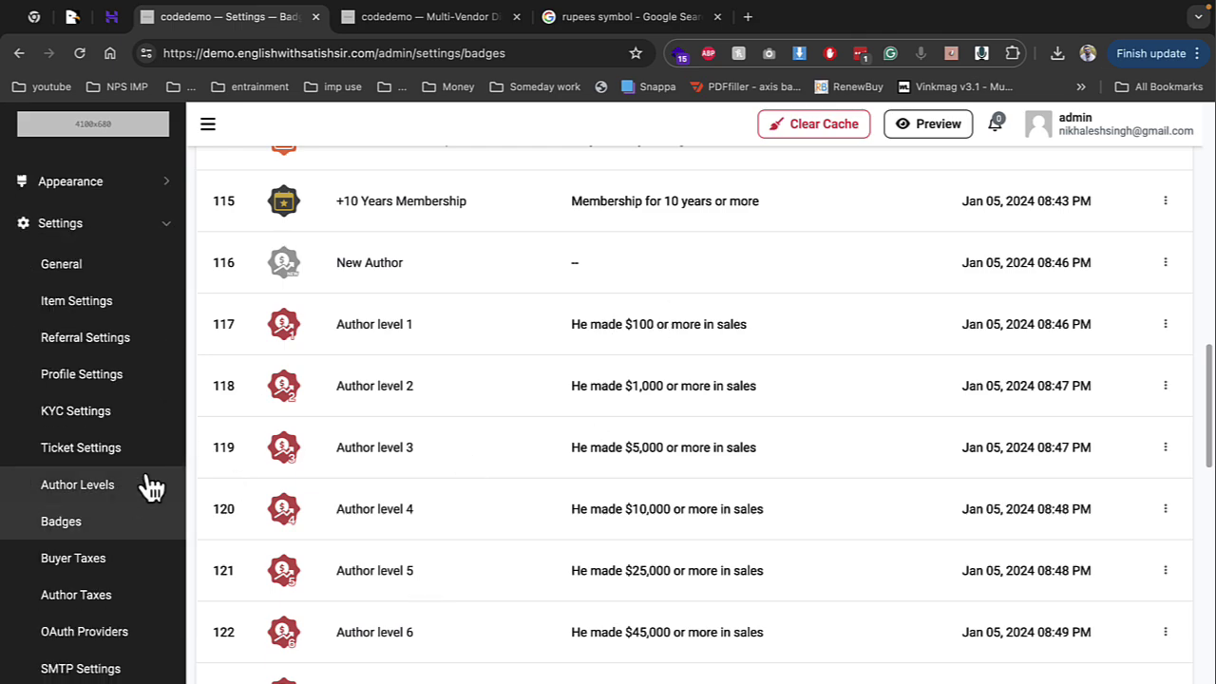
Look over the Buyer Taxes and Author Taxes settings pages
left_click(76, 561)
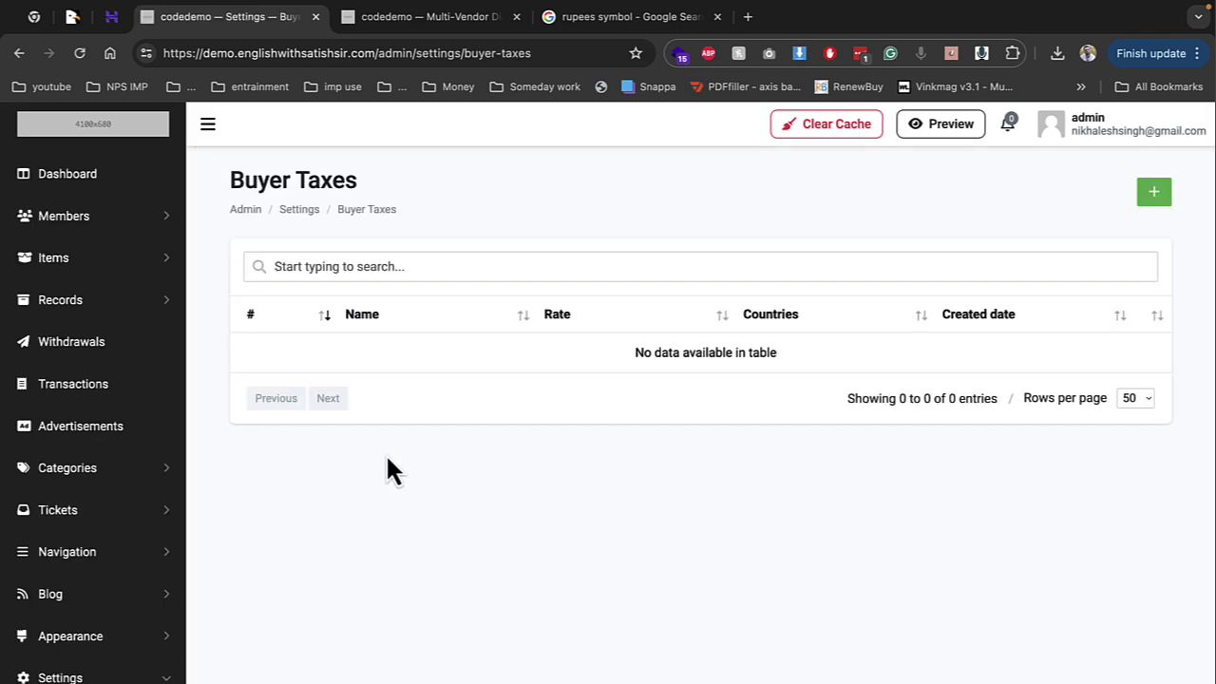
scroll(128, 508, "down", 5)
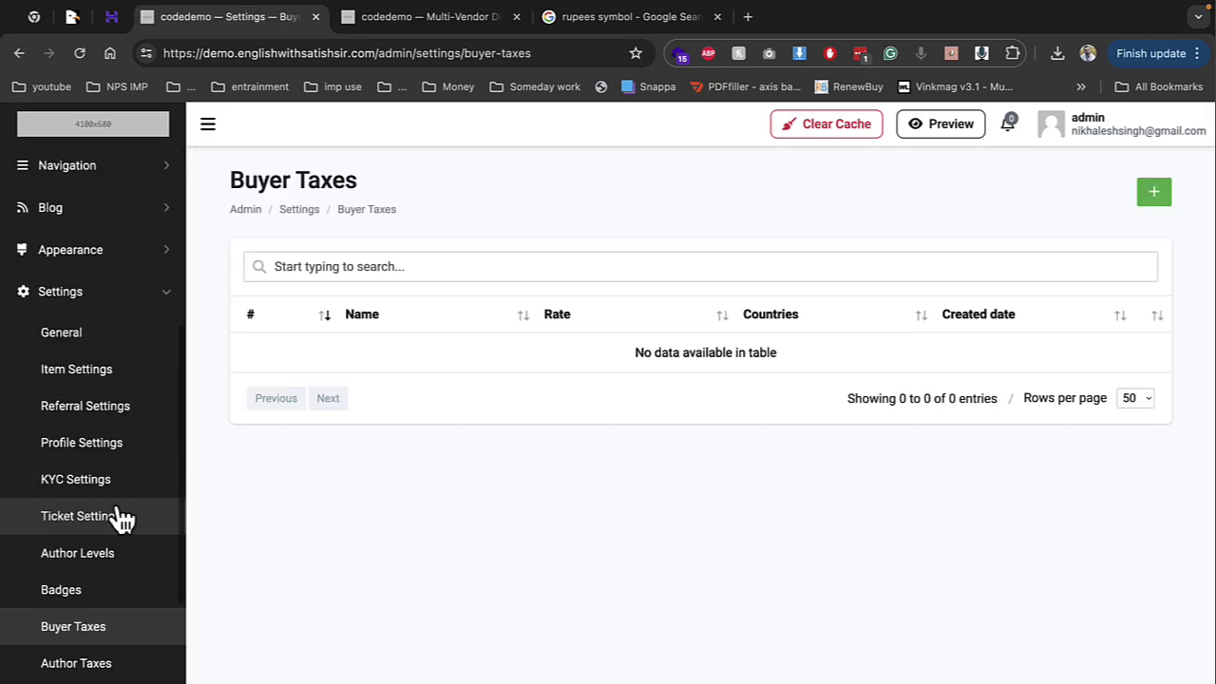
scroll(121, 518, "down", 1)
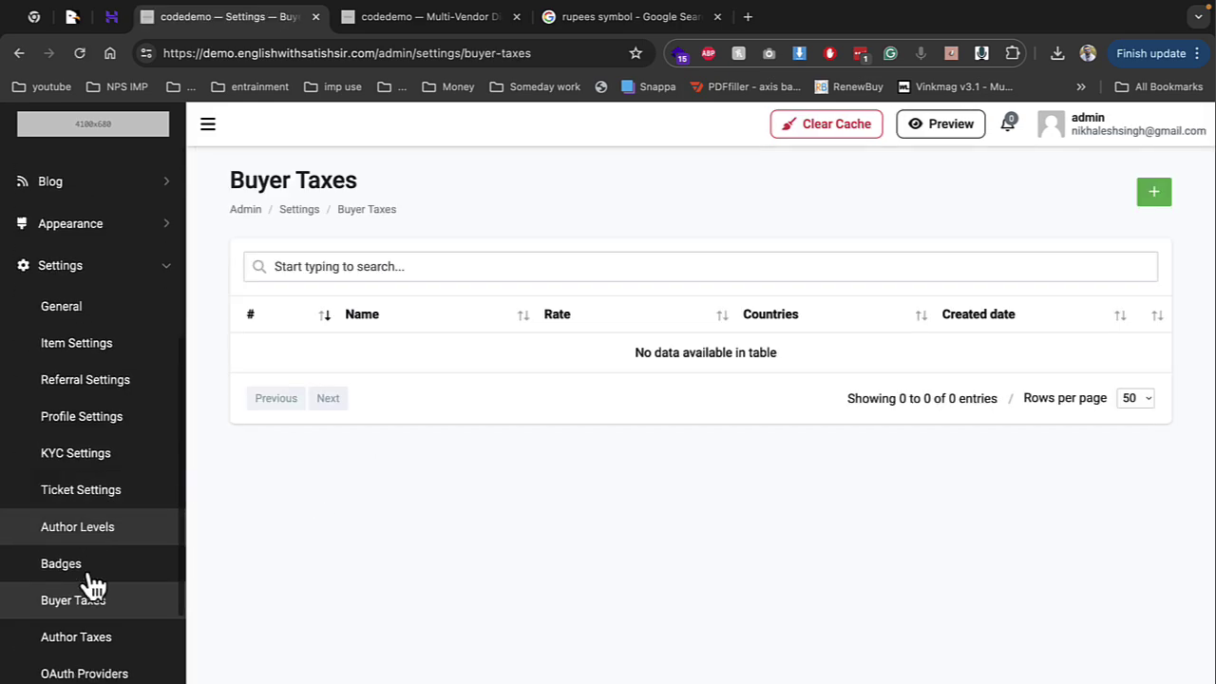
left_click(84, 648)
scroll(81, 655, "down", 10)
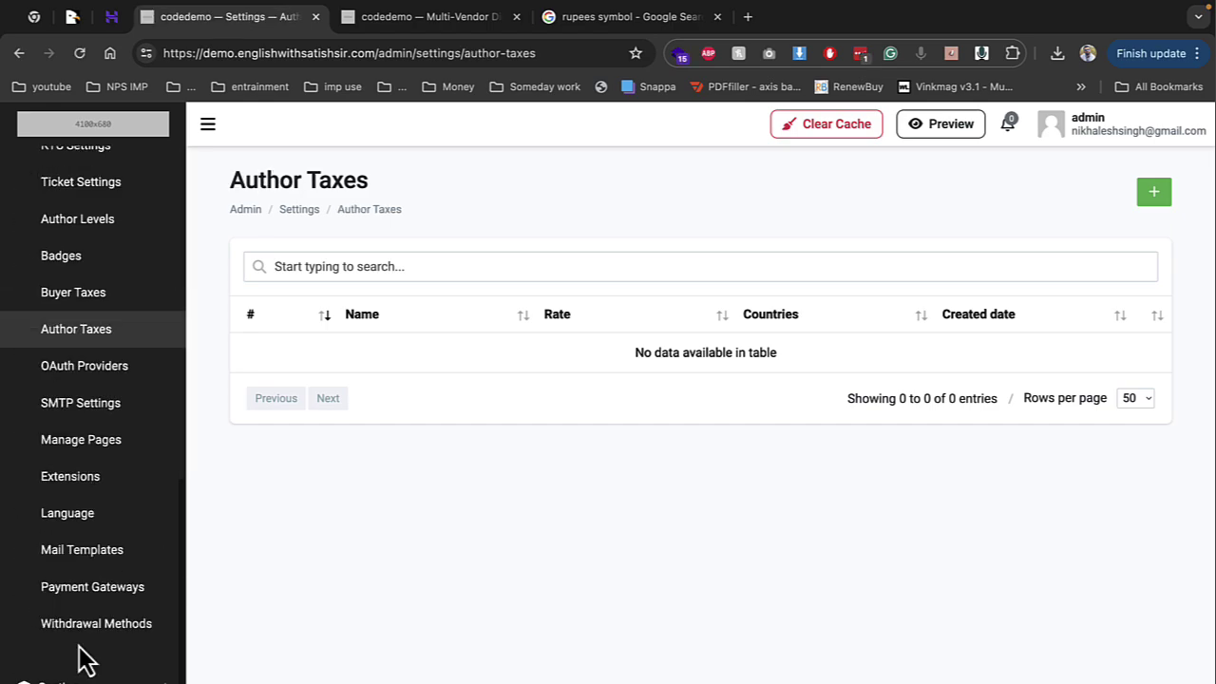
Inspect the Facebook entry under OAuth Providers and return to the providers list
left_click(112, 367)
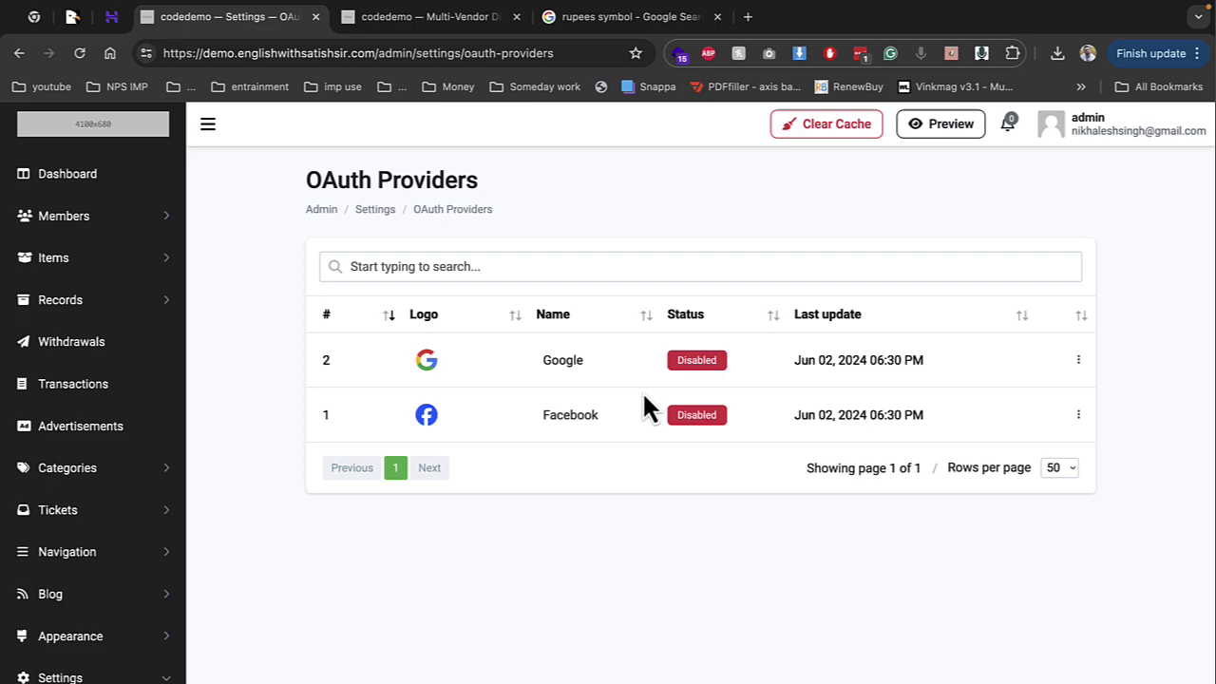
left_click(1021, 444)
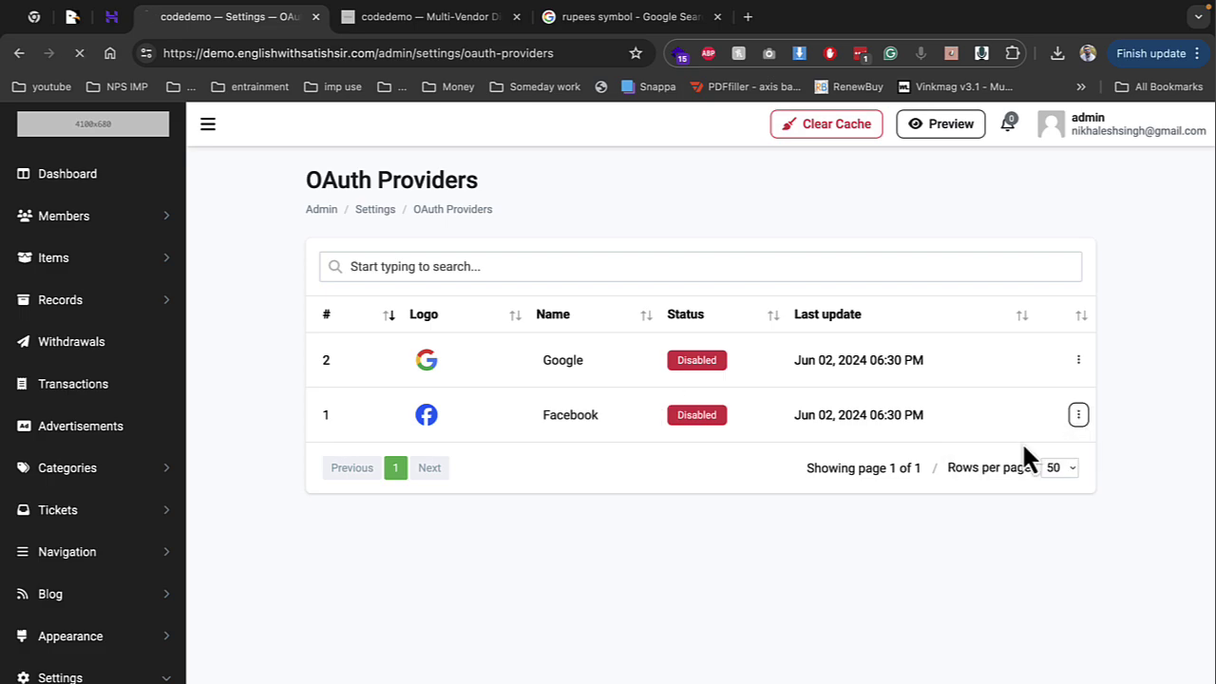
scroll(341, 617, "down", 3)
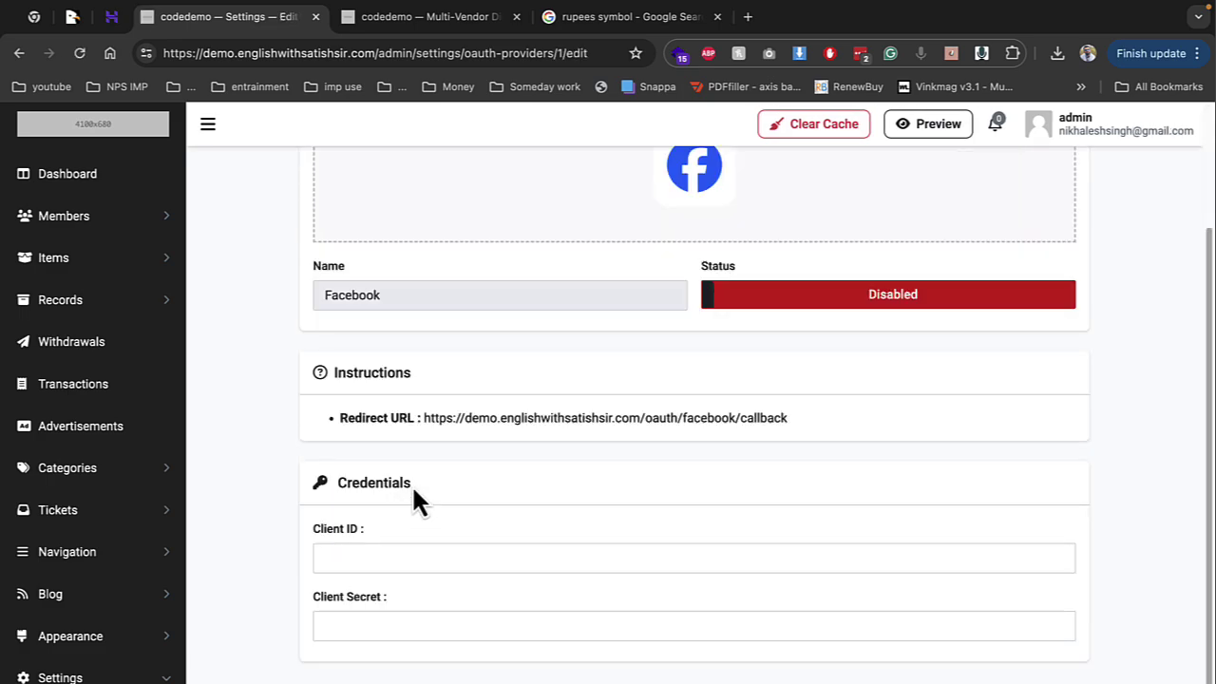
left_click(17, 56)
scroll(90, 513, "down", 8)
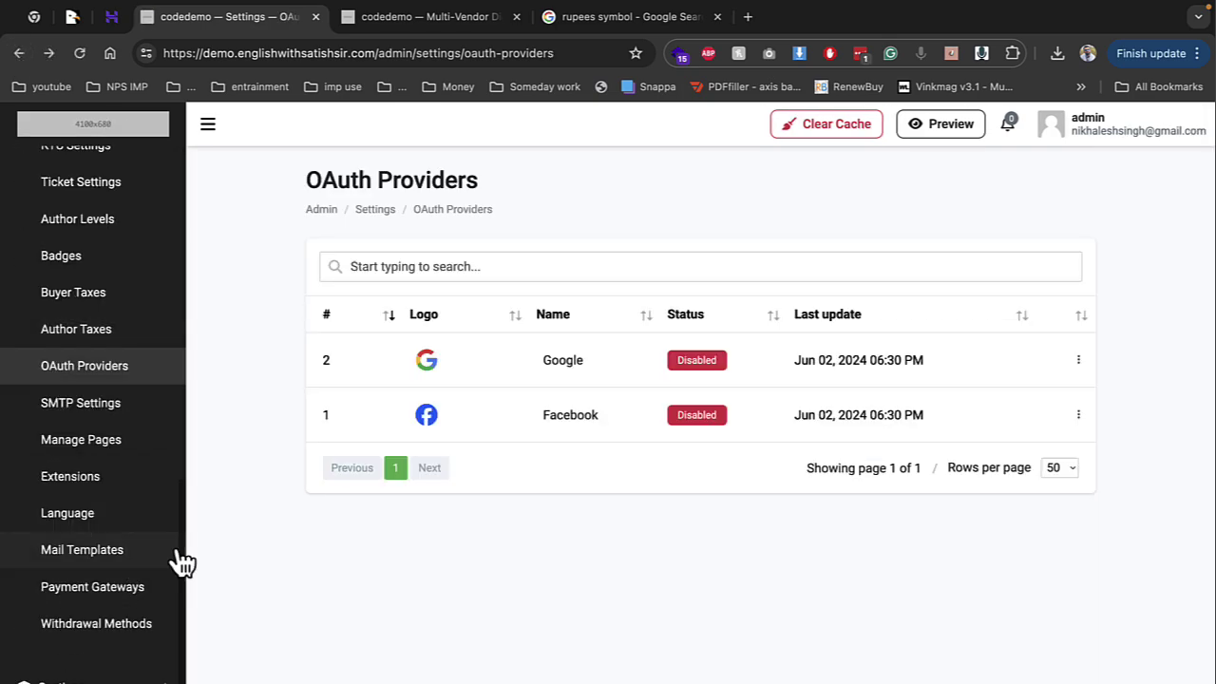
Set the Razorpay gateway to Active and save; it fails because Key Id is empty
left_click(92, 587)
scroll(567, 546, "down", 3)
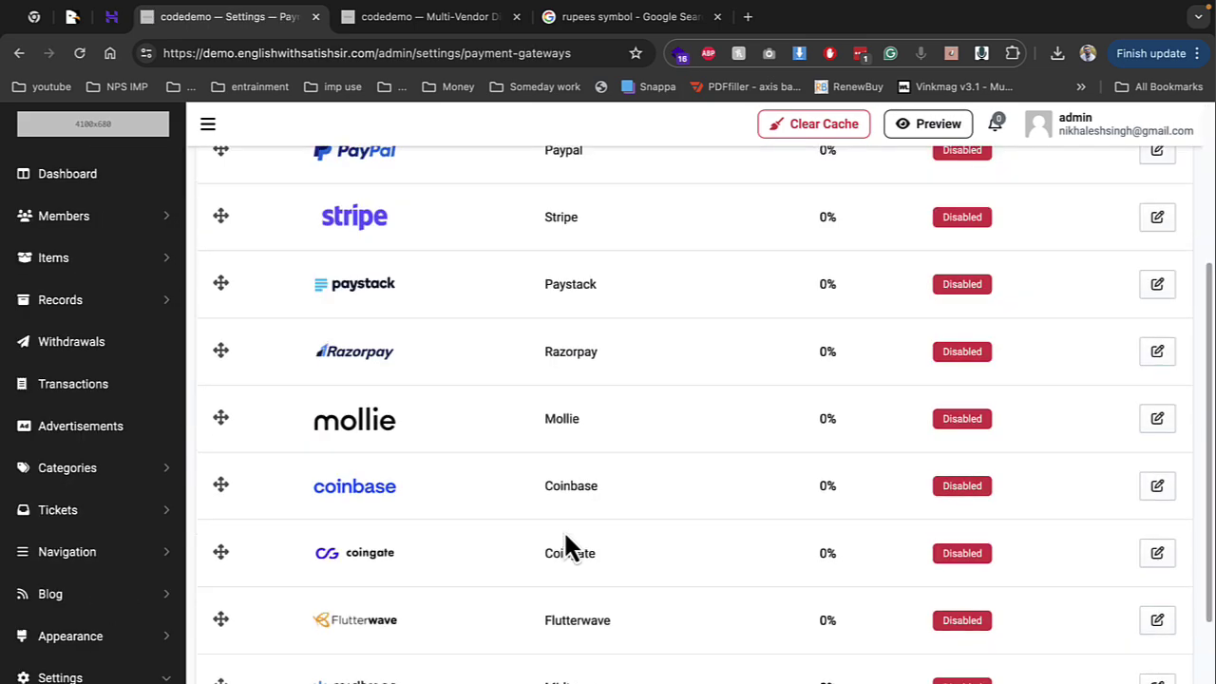
scroll(585, 301, "up", 1)
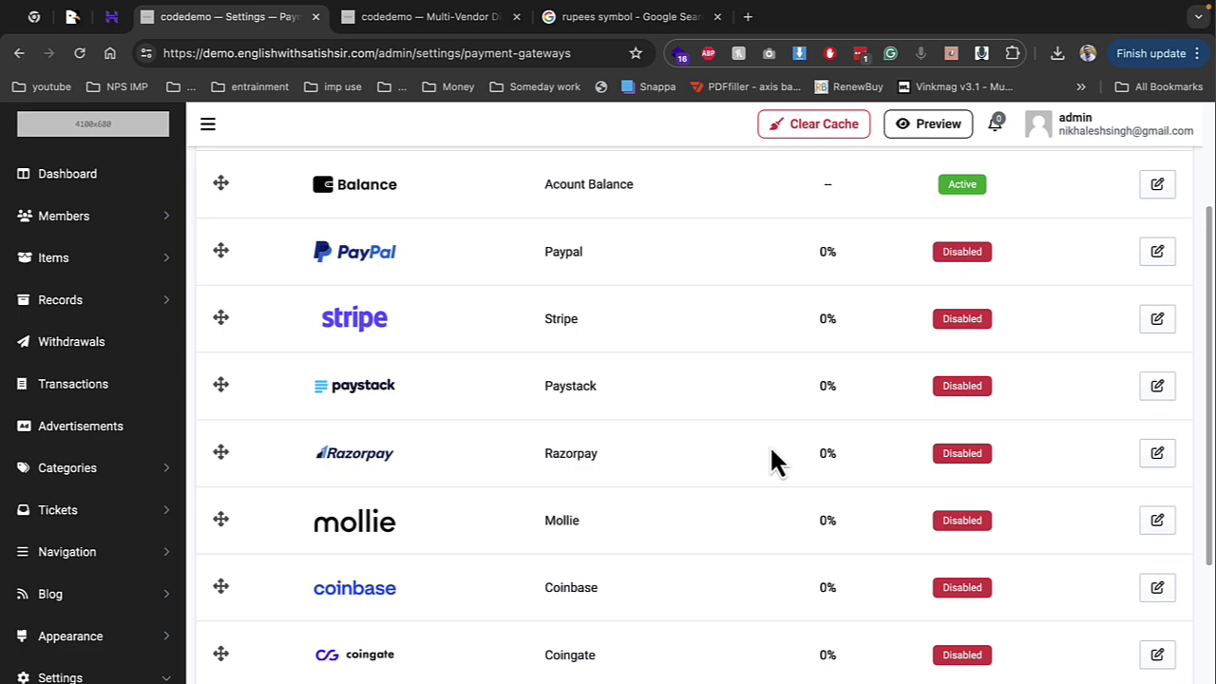
scroll(423, 432, "down", 2)
scroll(435, 443, "up", 3)
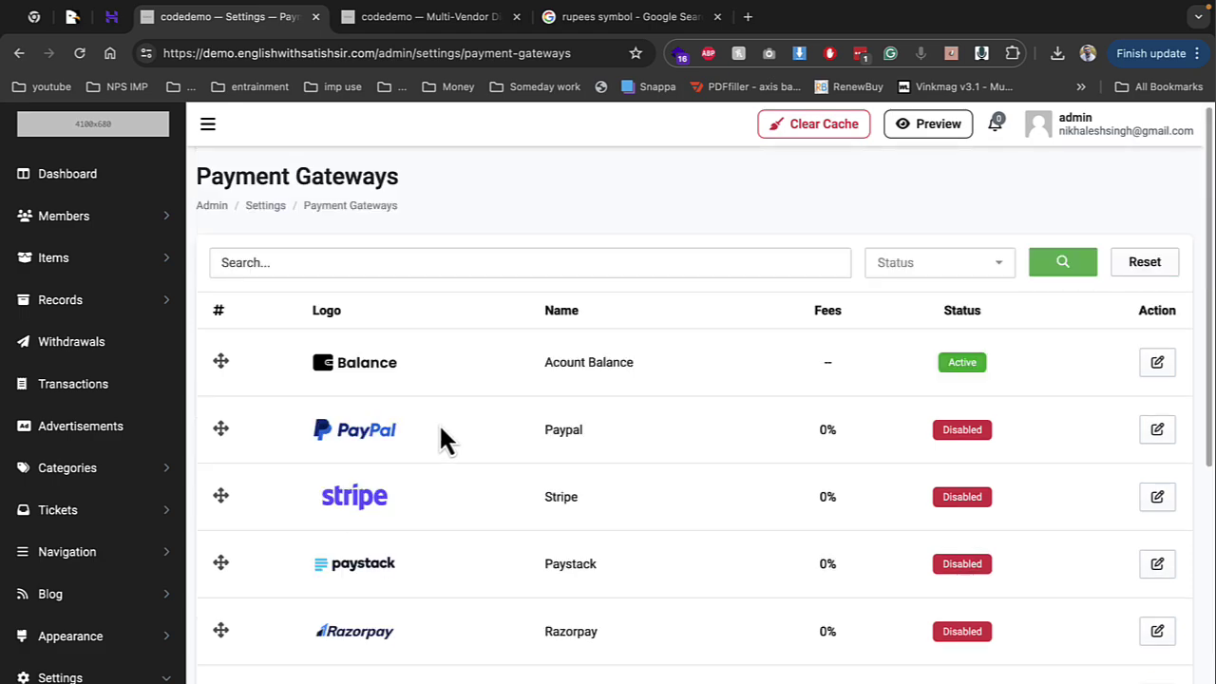
scroll(442, 442, "down", 1)
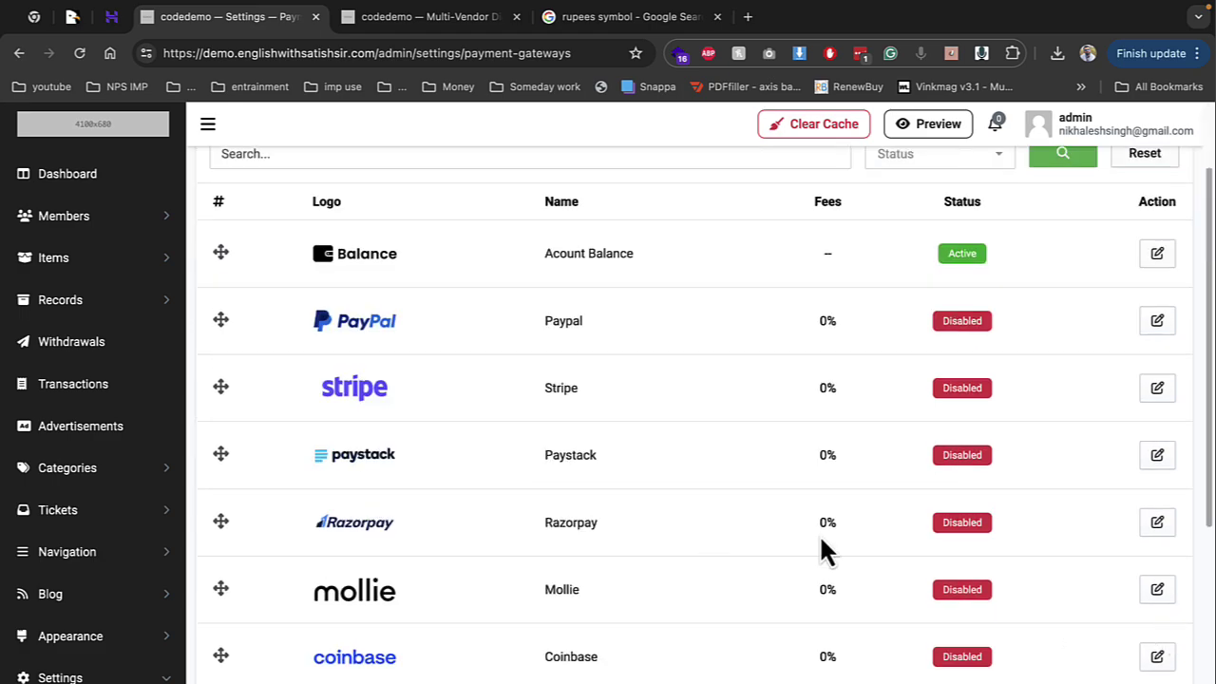
left_click(1153, 530)
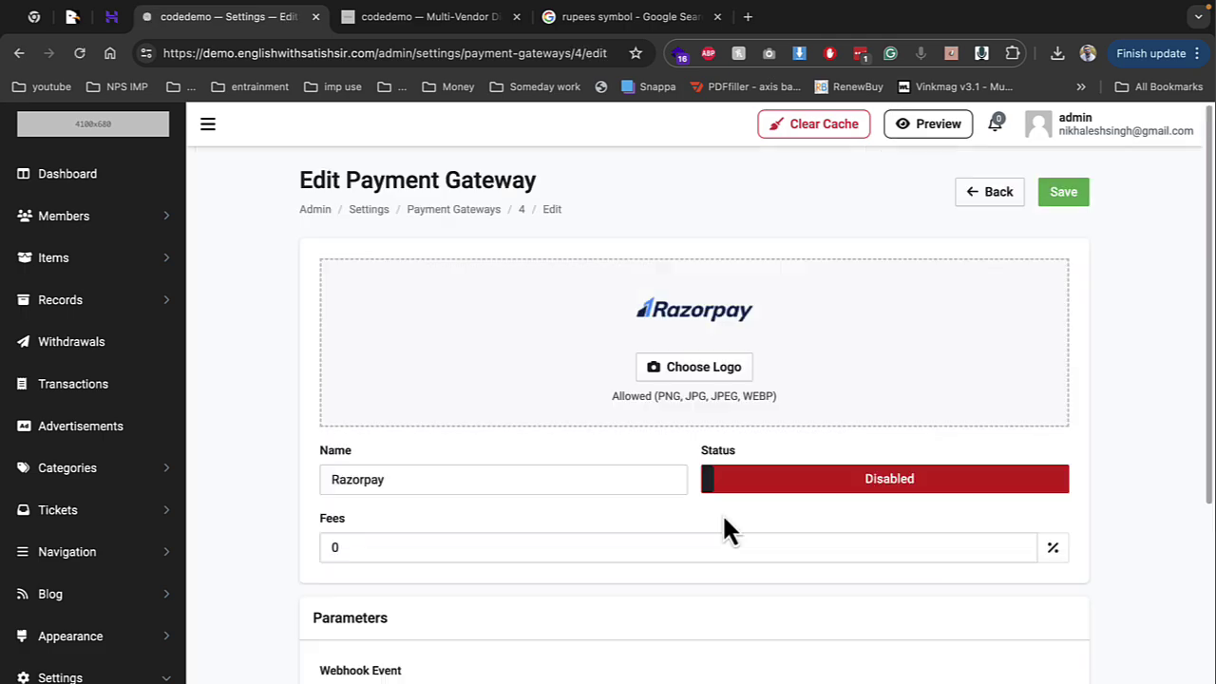
scroll(581, 516, "down", 5)
scroll(427, 522, "up", 5)
left_click(895, 484)
left_click(1063, 195)
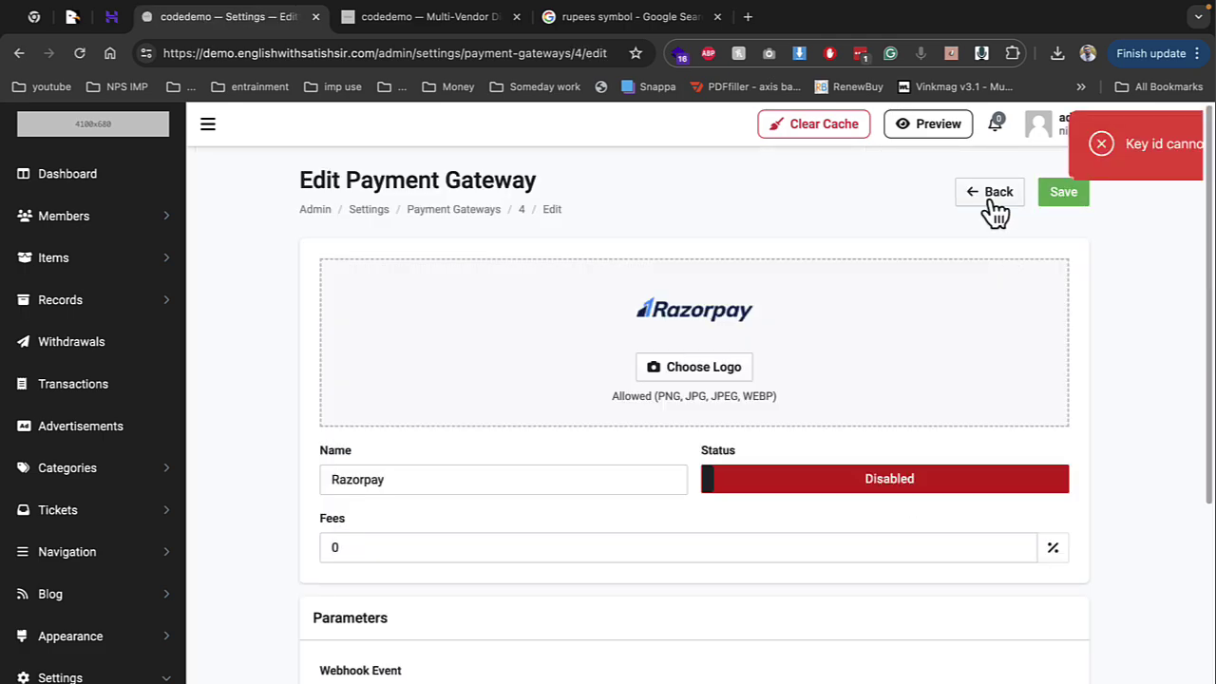
Scroll the gateway page, then collapse the Settings menu and expand the Appearance menu
scroll(556, 450, "down", 3)
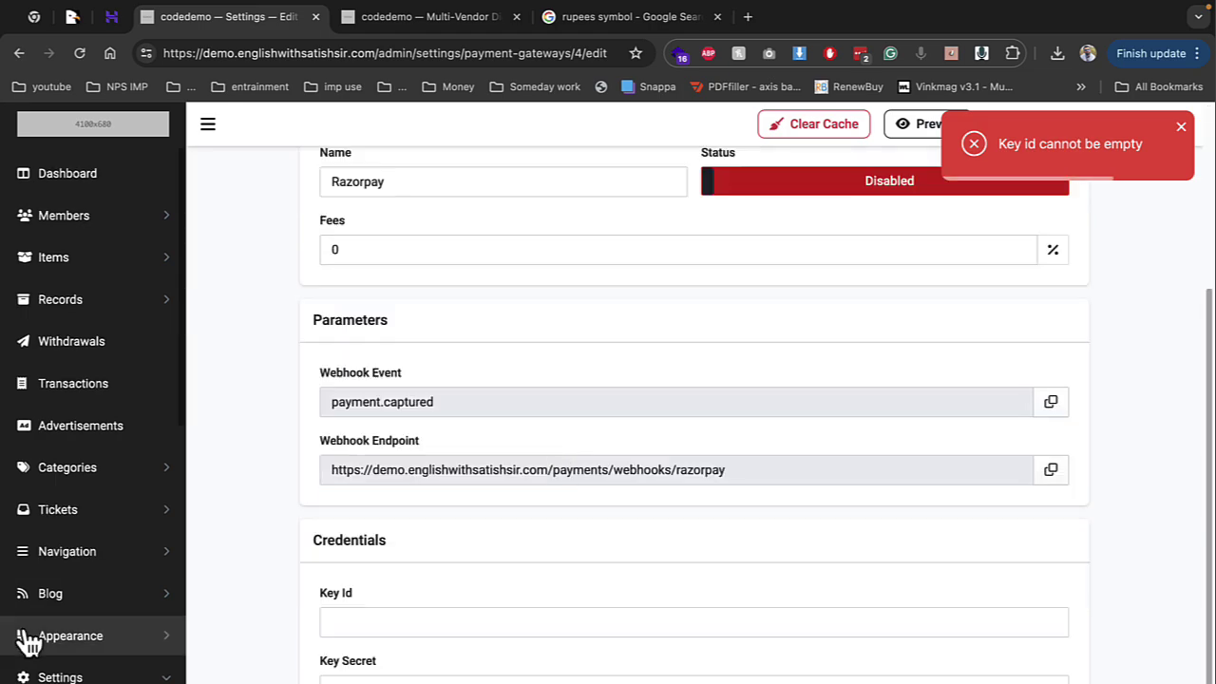
scroll(67, 636, "down", 6)
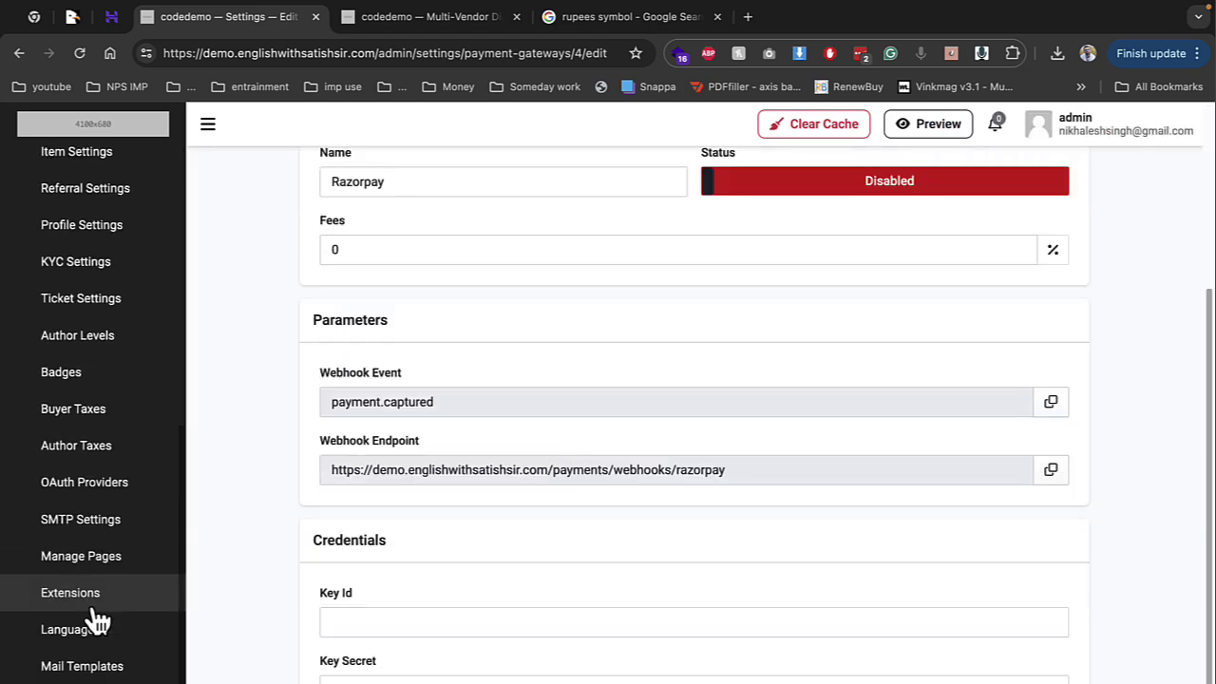
scroll(90, 655, "down", 1)
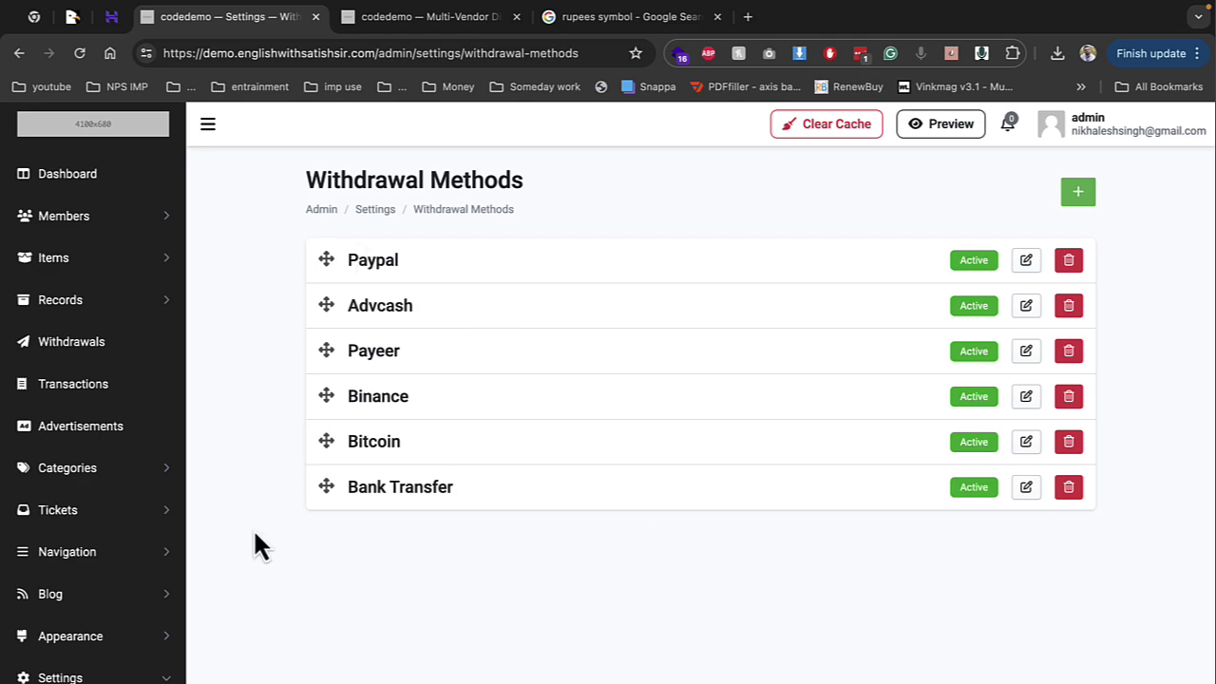
left_click(129, 677)
left_click(119, 635)
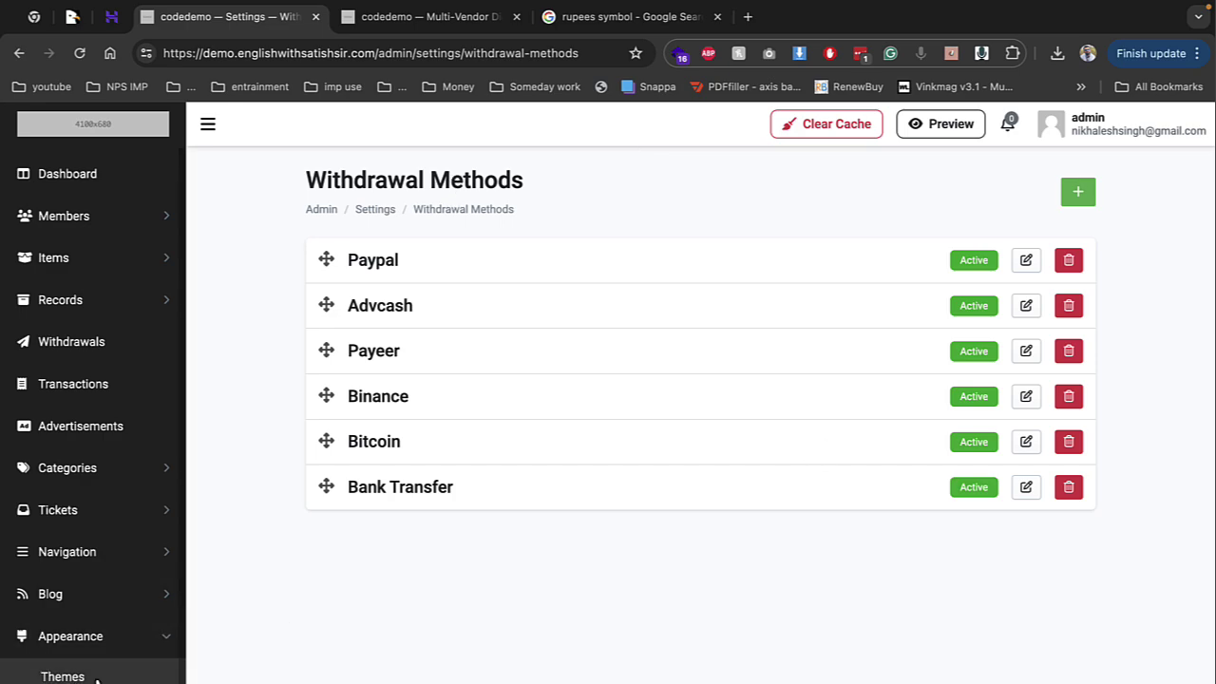
Open the Basic theme's settings from Appearance > Themes, glancing at the storefront
left_click(98, 676)
left_click(490, 616)
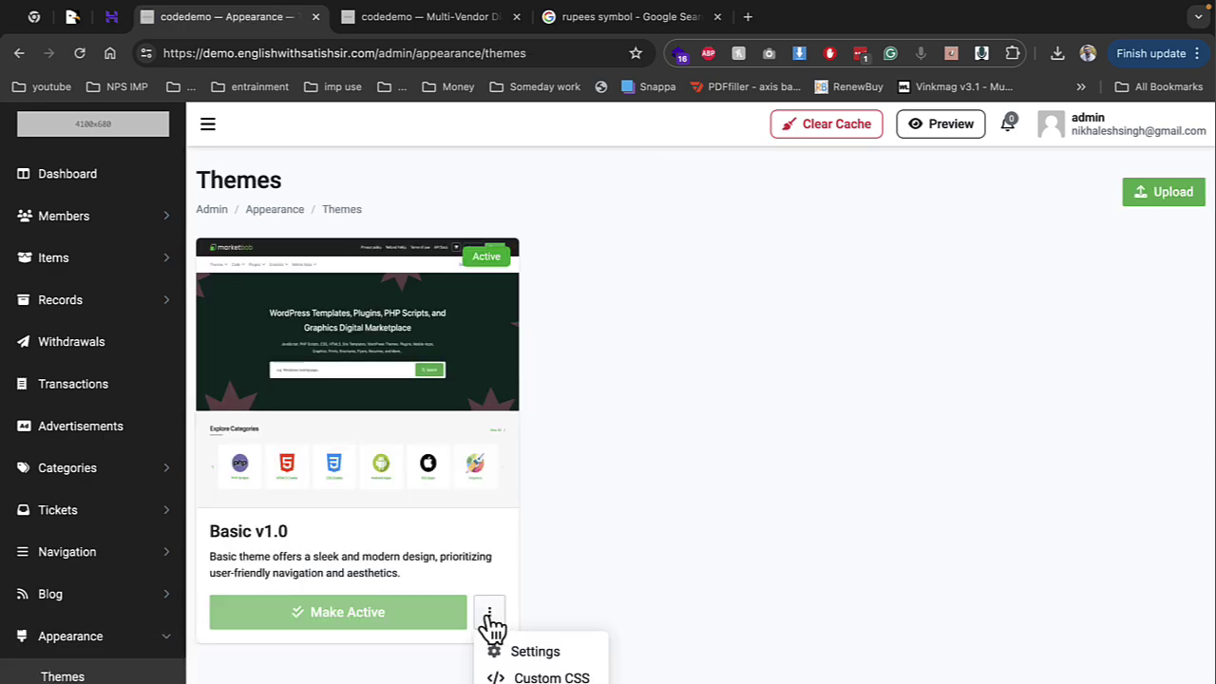
left_click(533, 651)
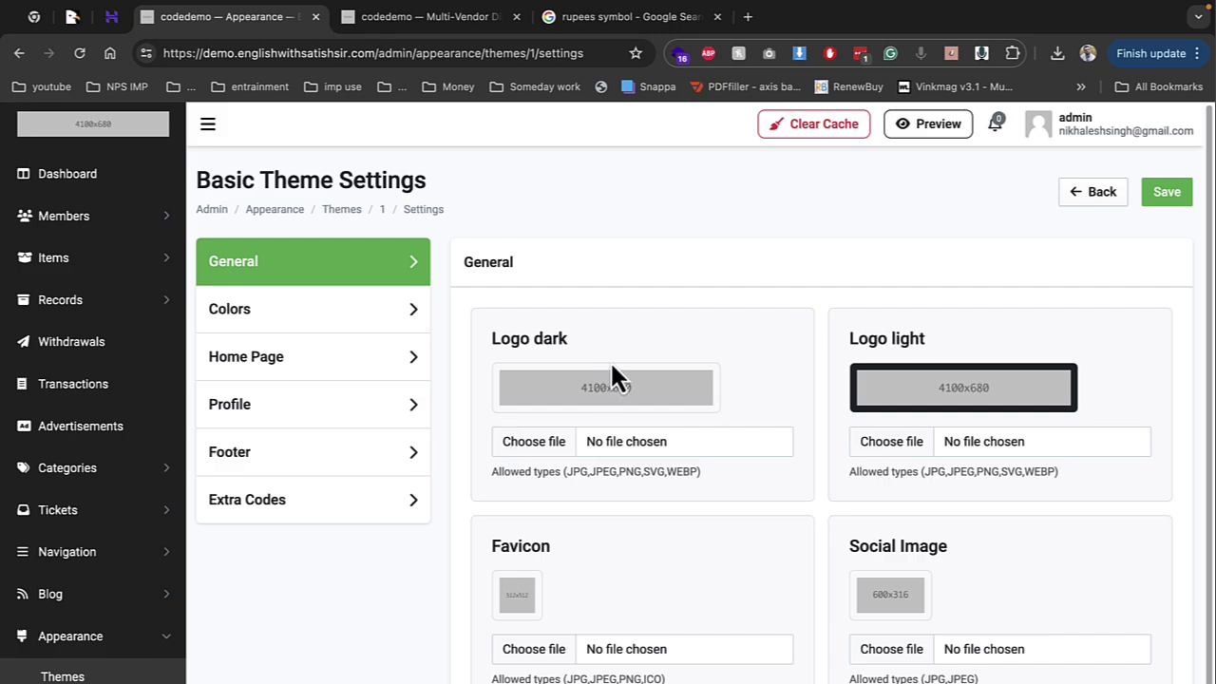
left_click(418, 21)
scroll(159, 242, "up", 15)
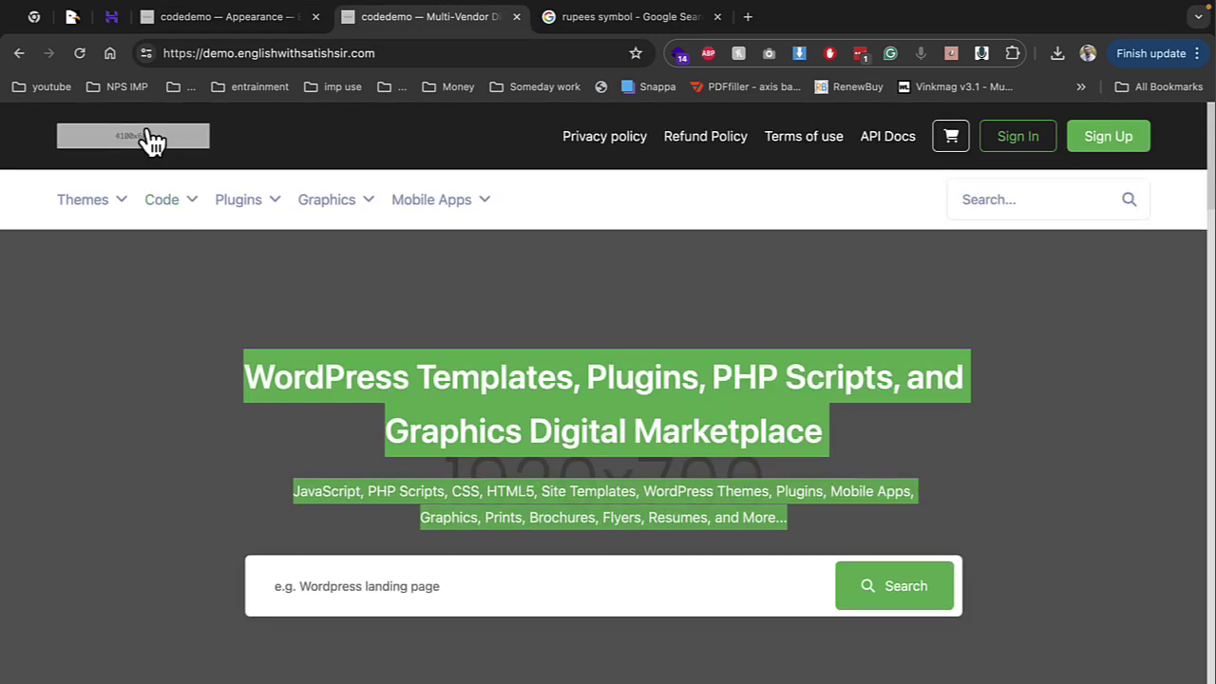
left_click(242, 21)
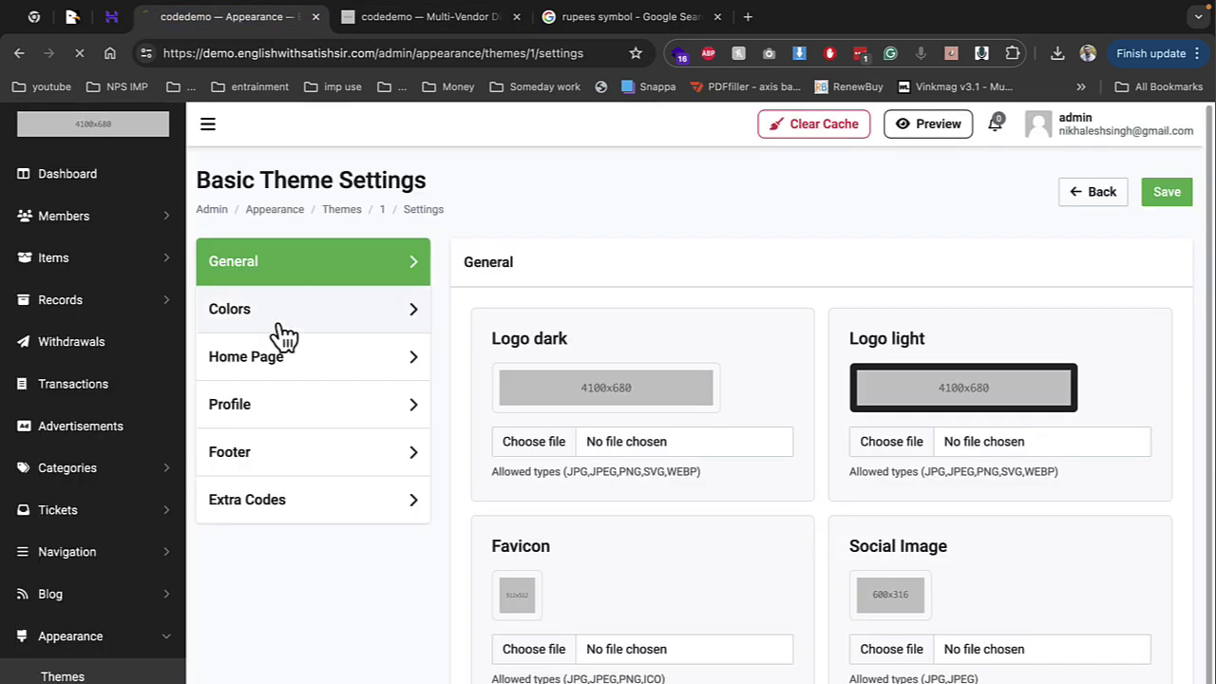
Set the Basic theme's Primary Color to yellow #ecc30b and save
left_click(282, 325)
left_click(529, 346)
left_click_drag(497, 434, 586, 494)
left_click(717, 510)
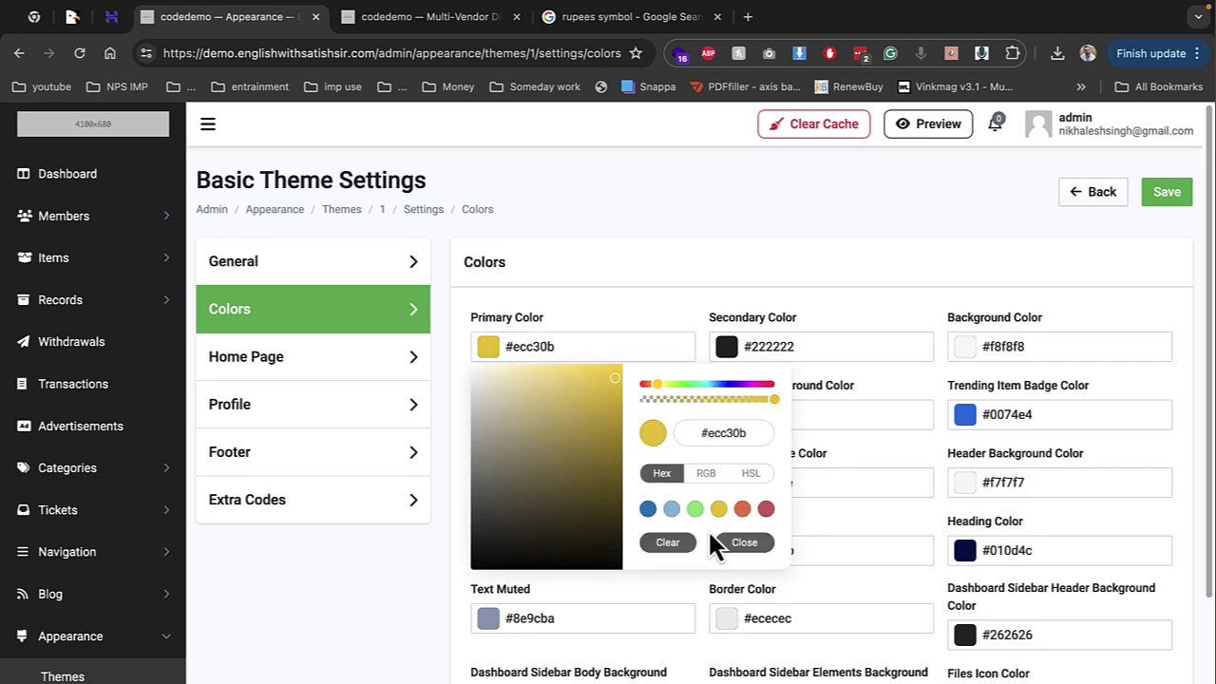
left_click(1166, 194)
Compare with the storefront, review Home Page, Profile and Footer settings, then open Extra Codes
left_click(360, 17)
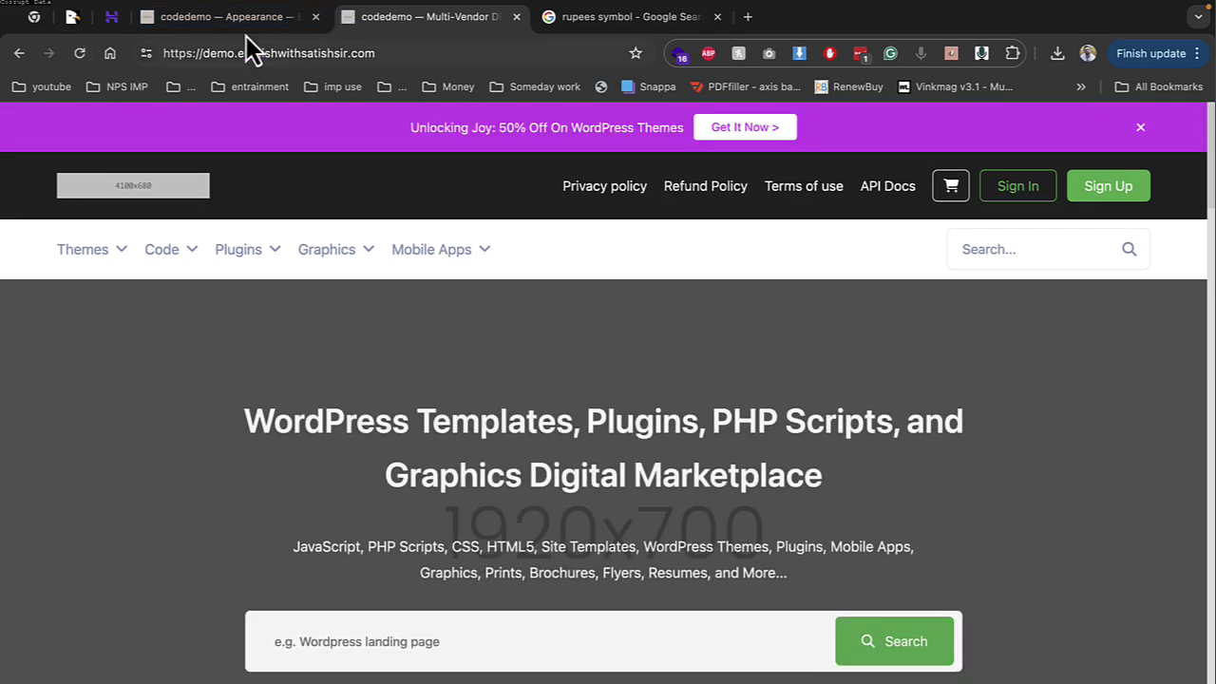
left_click(252, 19)
left_click(389, 363)
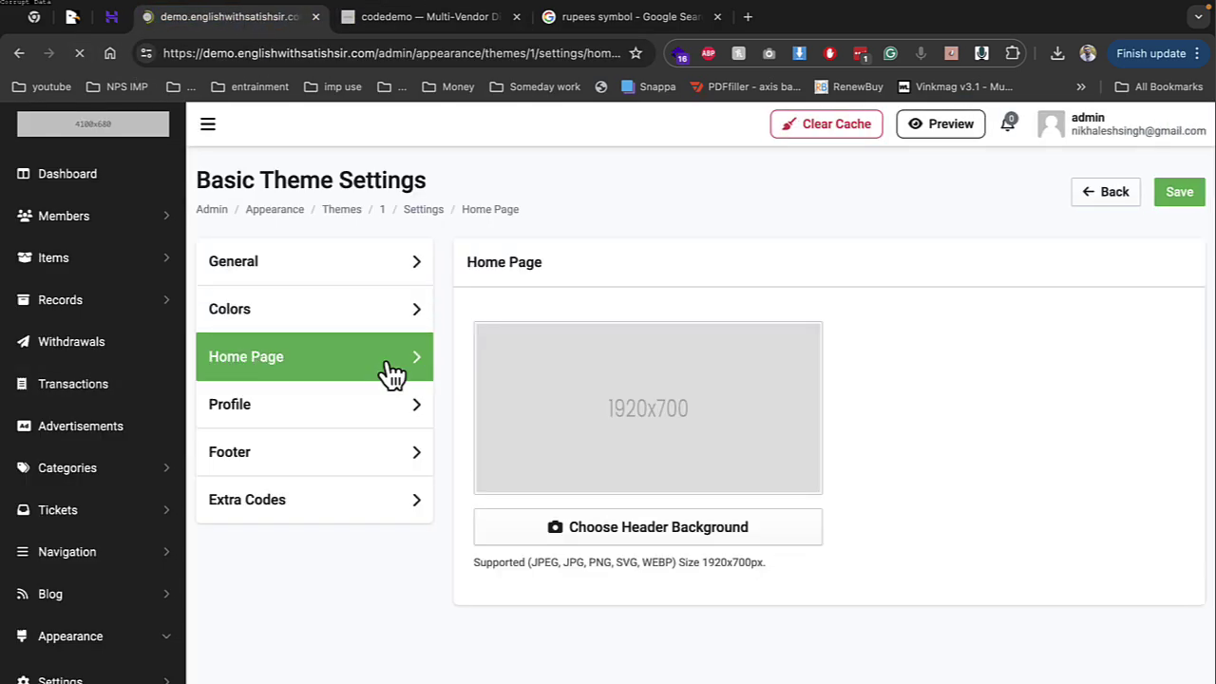
left_click(441, 17)
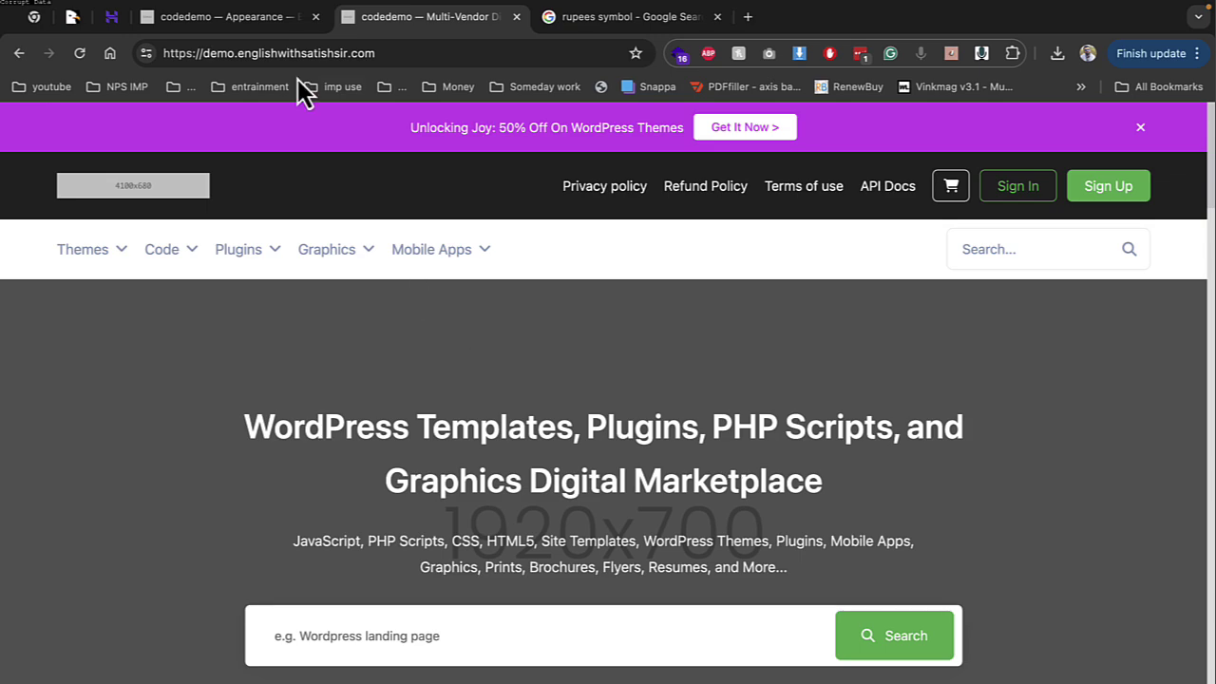
left_click(255, 17)
left_click(339, 424)
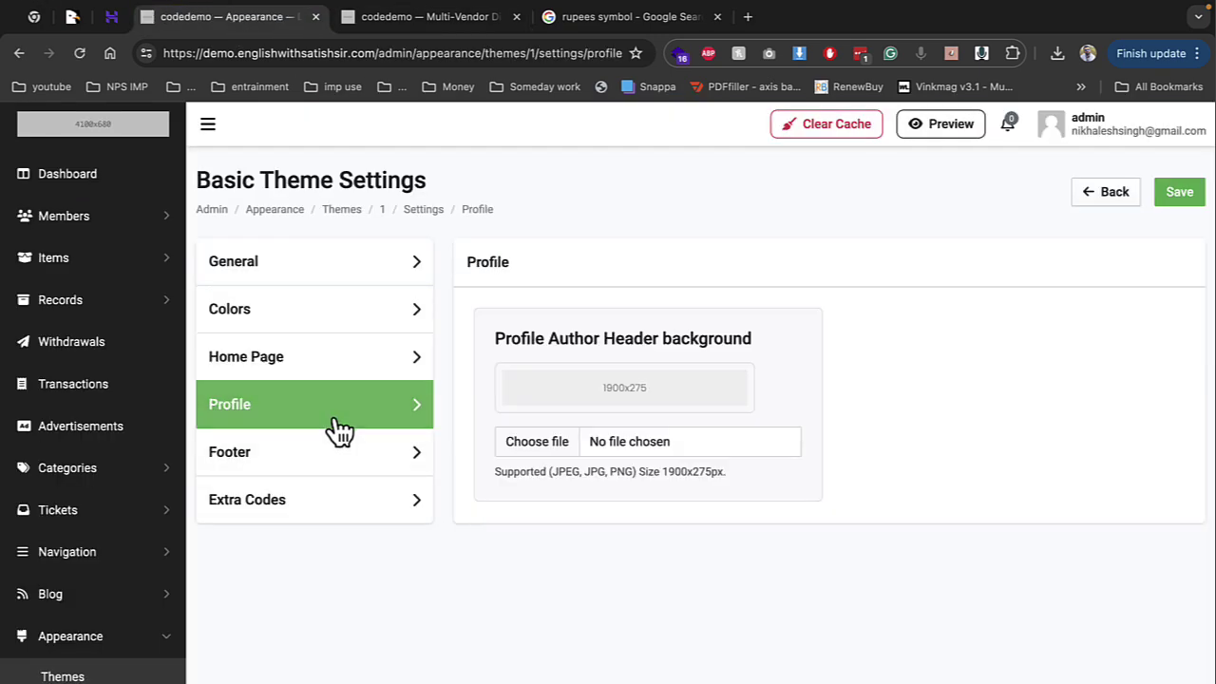
left_click(330, 450)
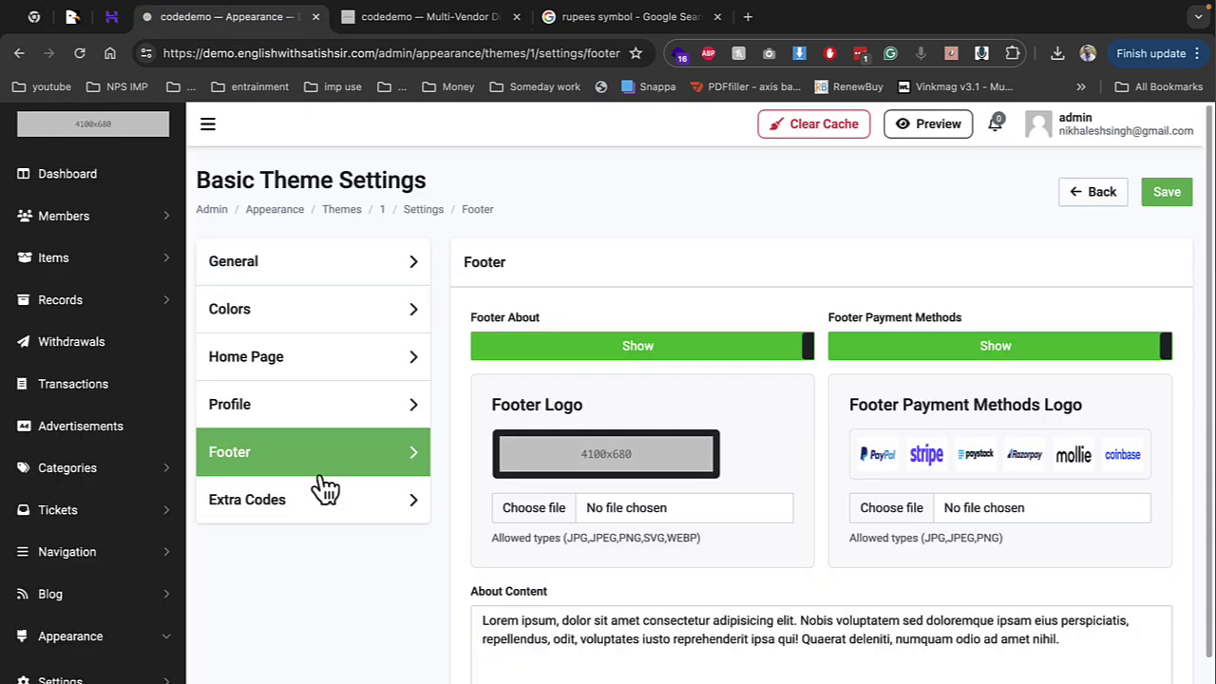
scroll(660, 517, "down", 2)
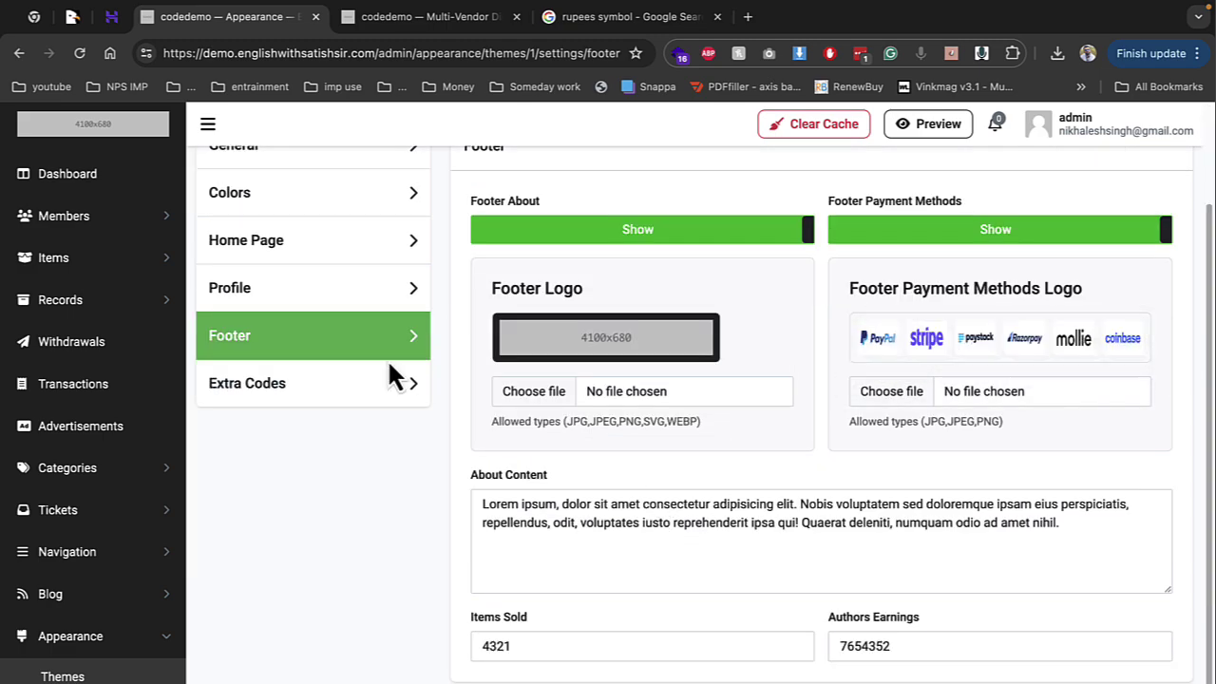
left_click(242, 396)
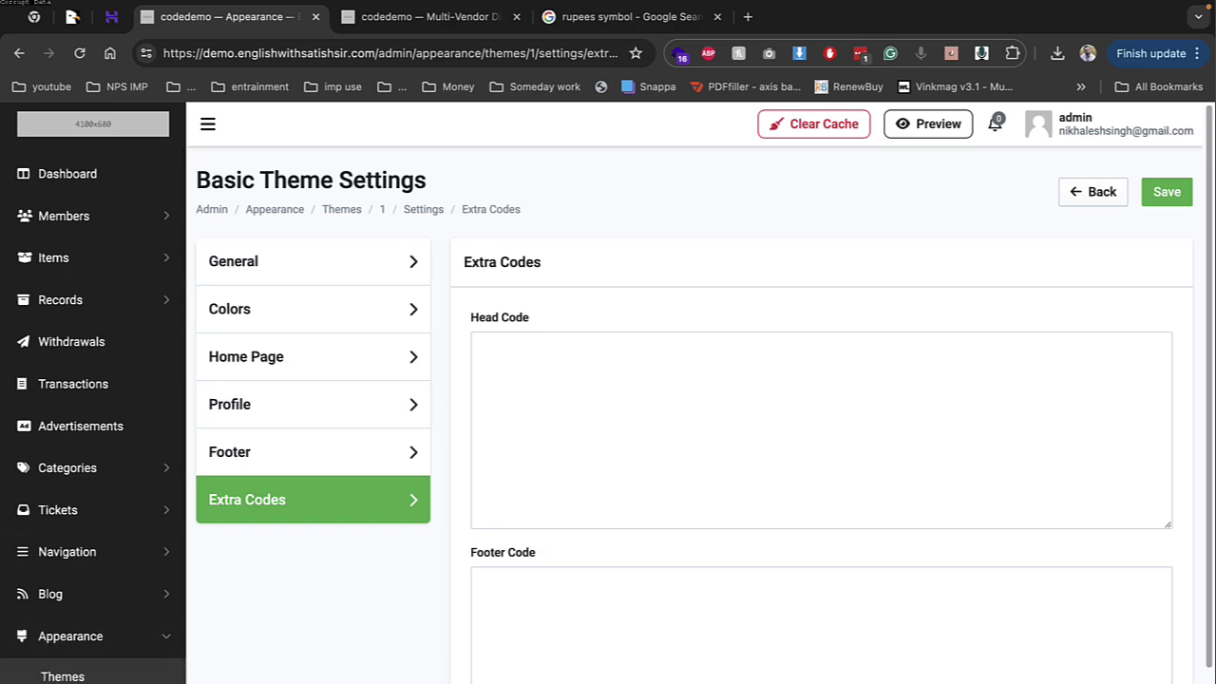
scroll(76, 561, "down", 5)
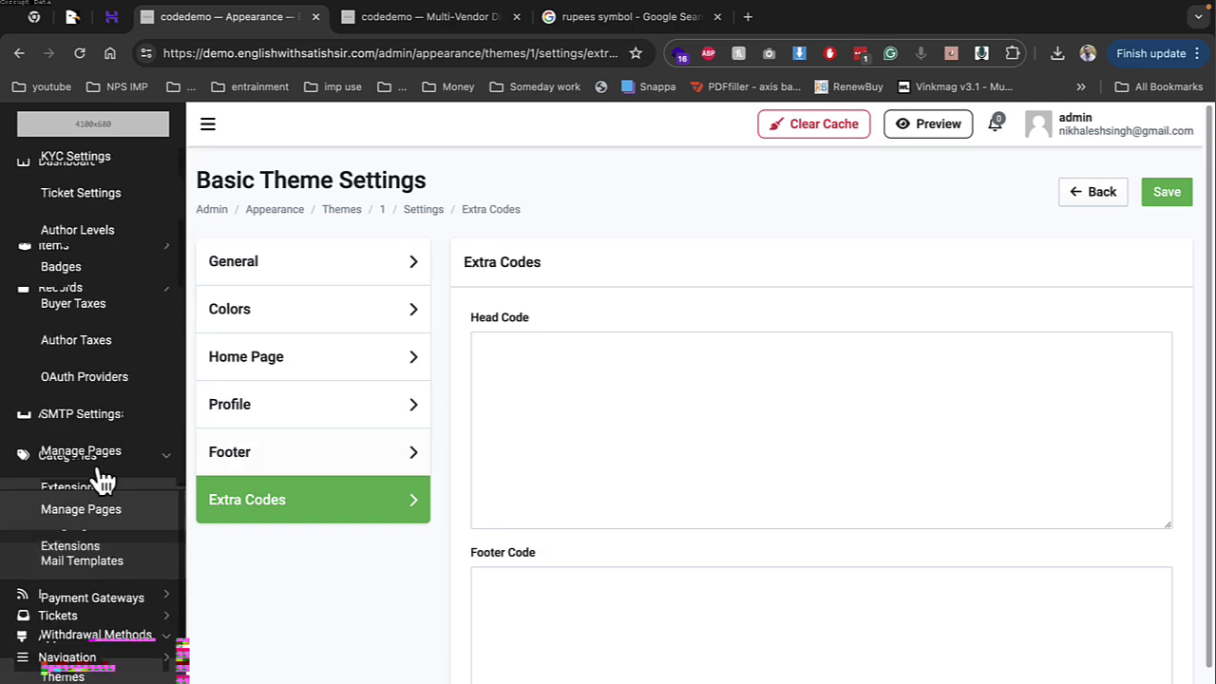
left_click(102, 482)
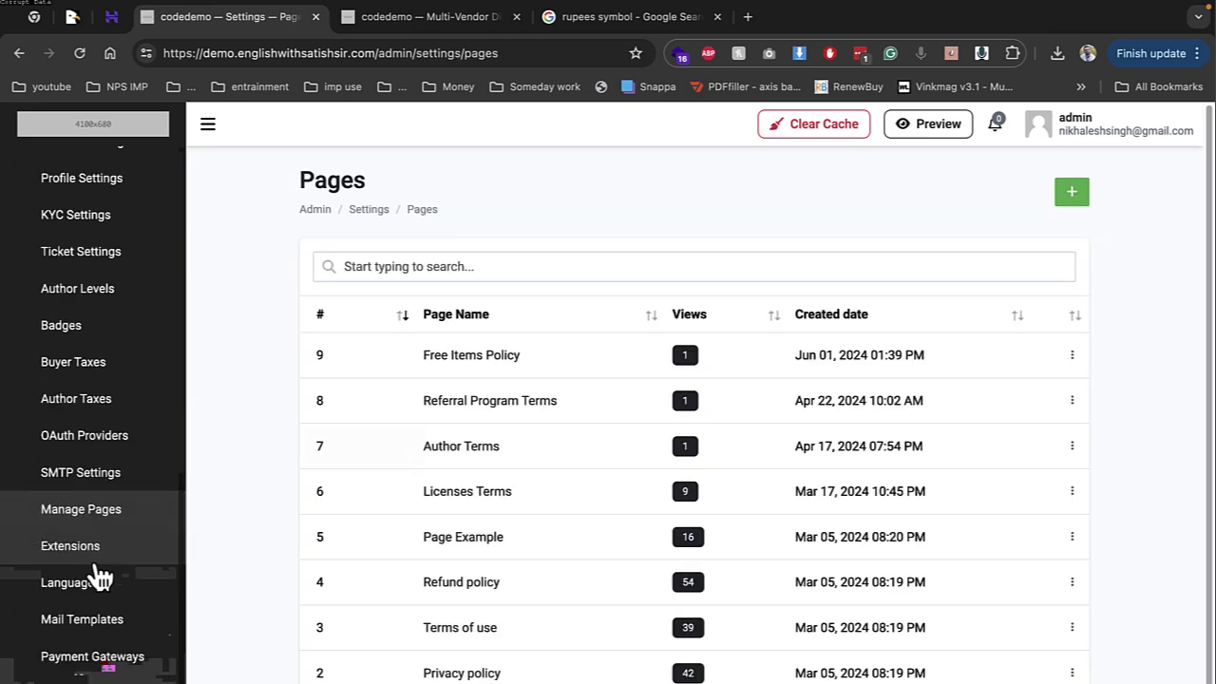
left_click(95, 560)
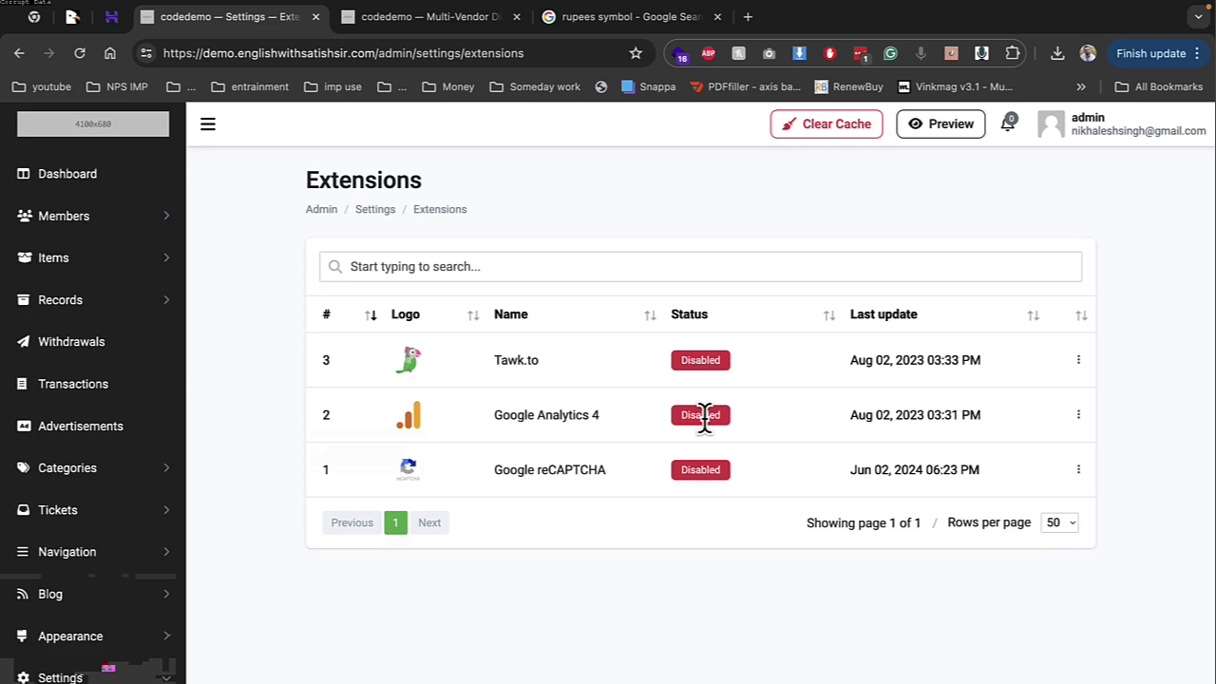
left_click(109, 639)
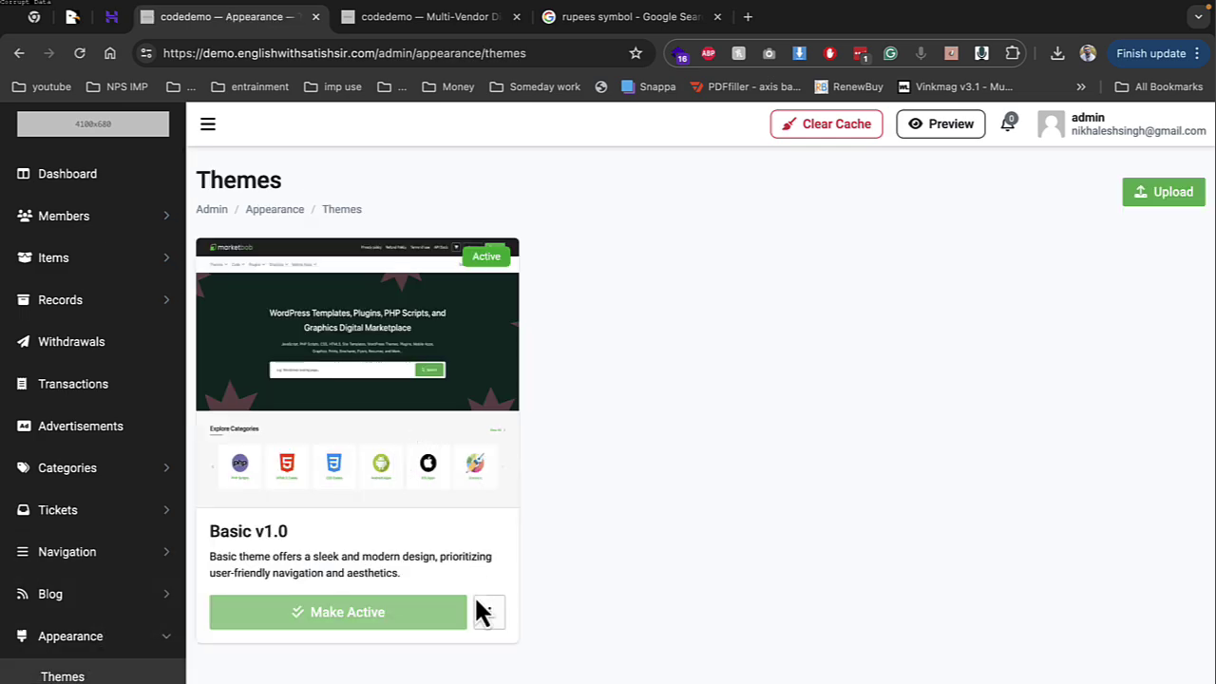
left_click(489, 612)
left_click(517, 651)
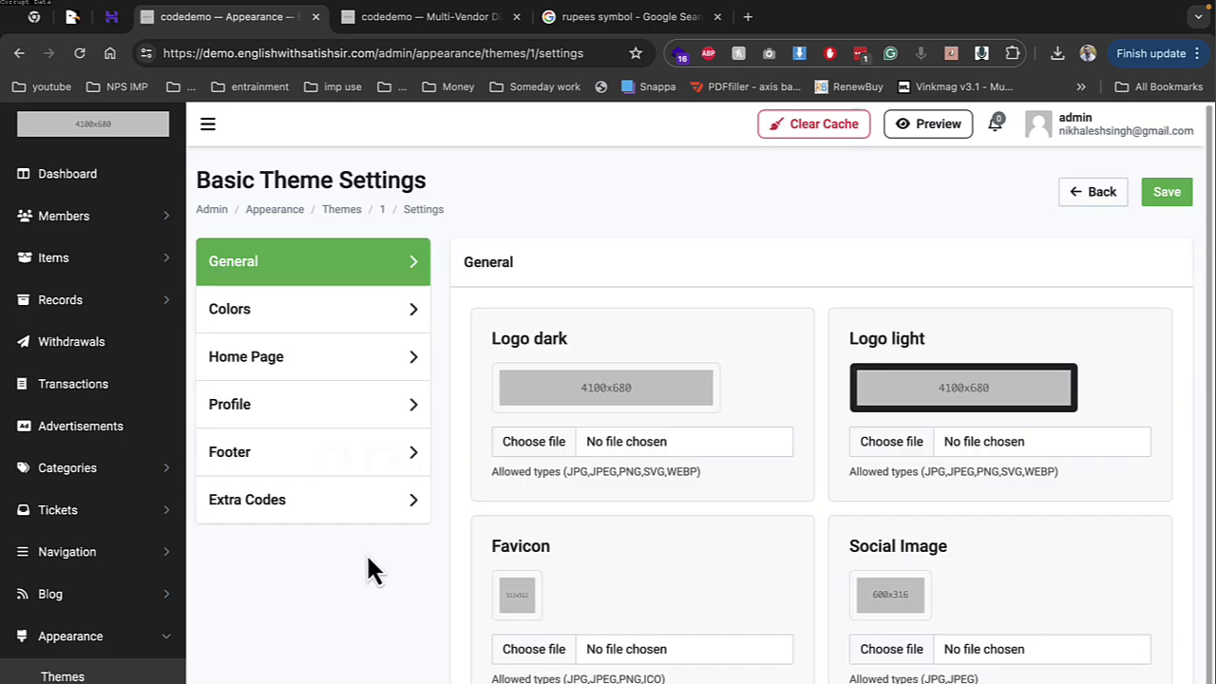
left_click(293, 497)
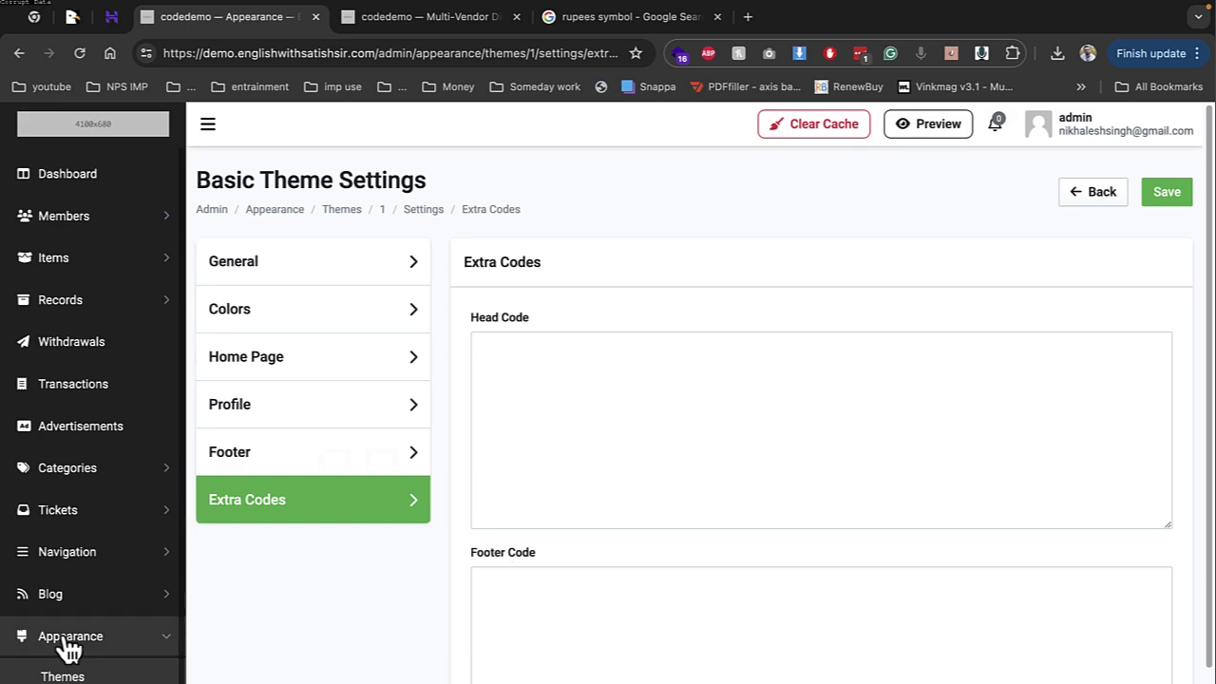
Compare the Top Nav links with the storefront and open the Refund Policy link for editing
left_click(71, 552)
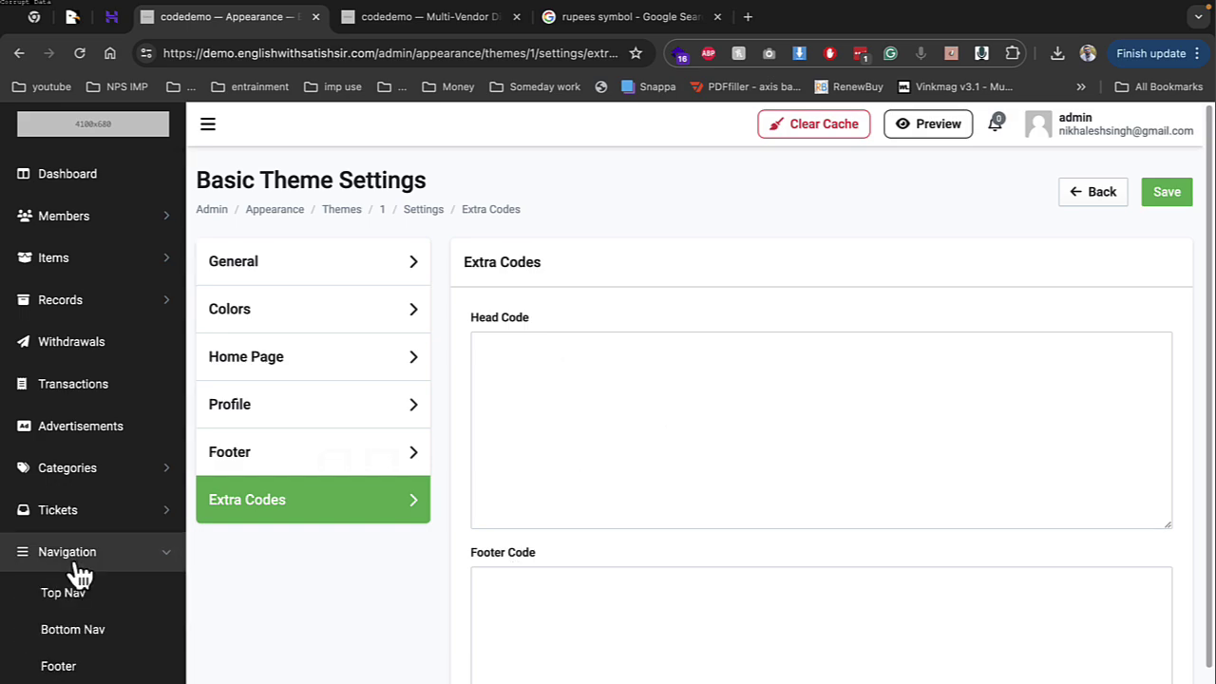
left_click(74, 594)
left_click(411, 21)
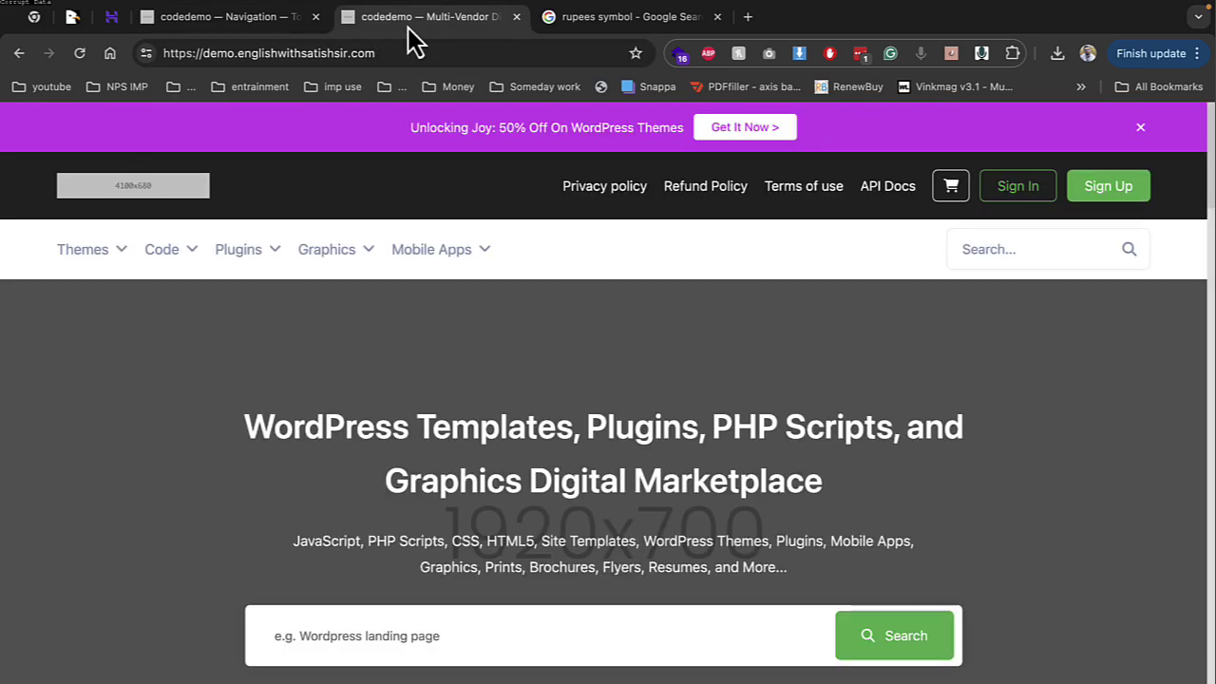
left_click(268, 19)
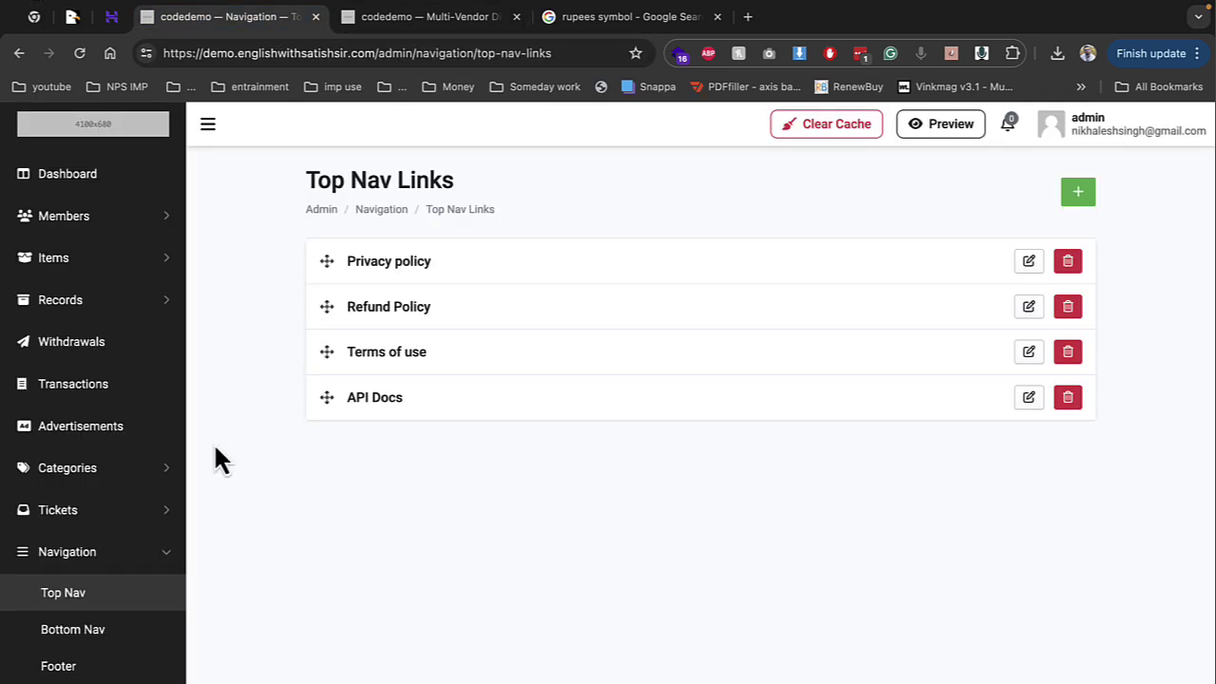
left_click(432, 19)
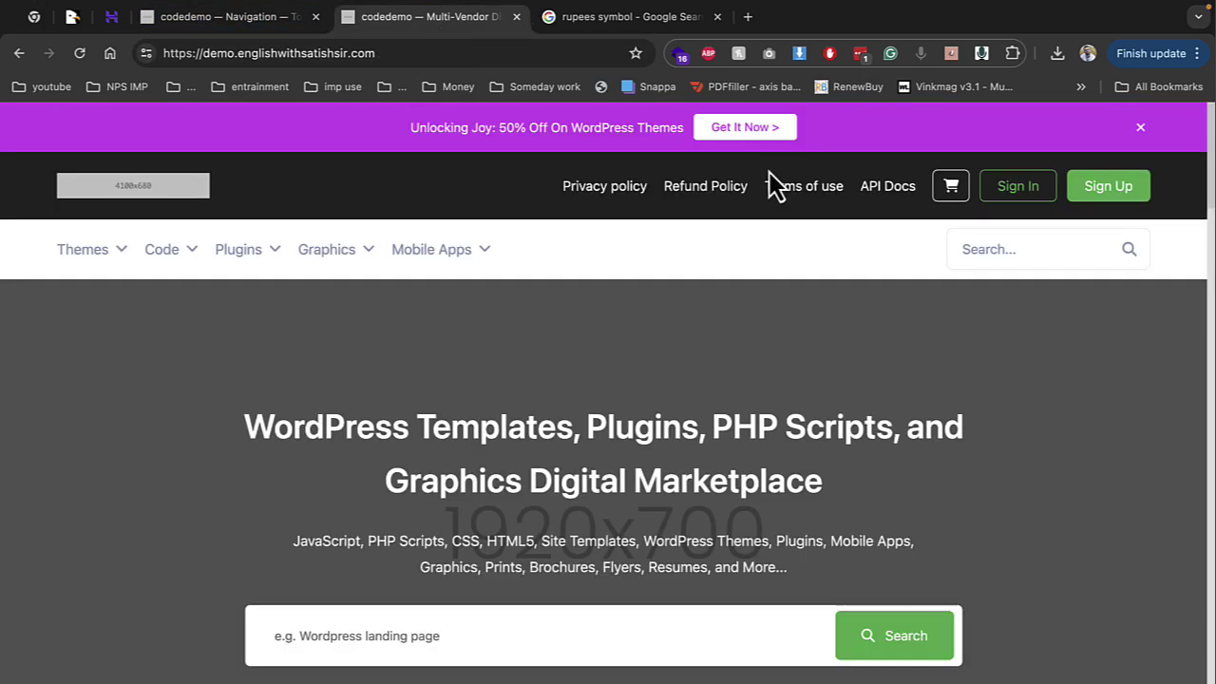
left_click(714, 188)
scroll(703, 228, "down", 7)
scroll(683, 407, "up", 5)
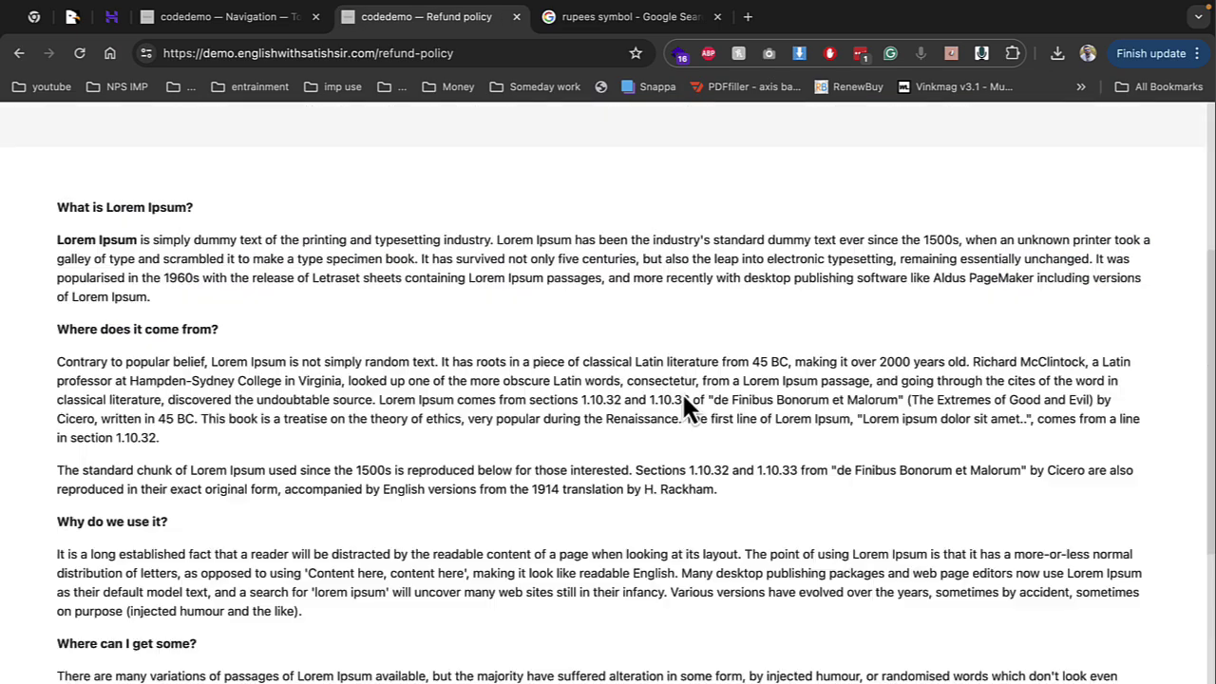
left_click(304, 17)
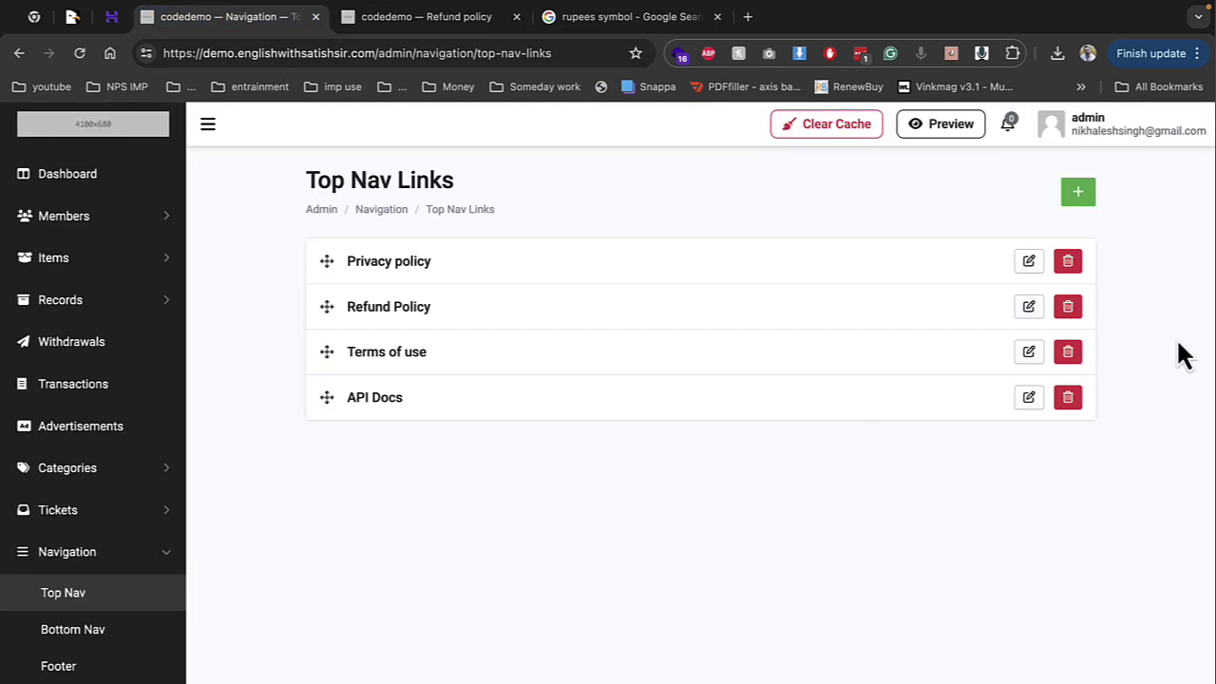
left_click(1027, 306)
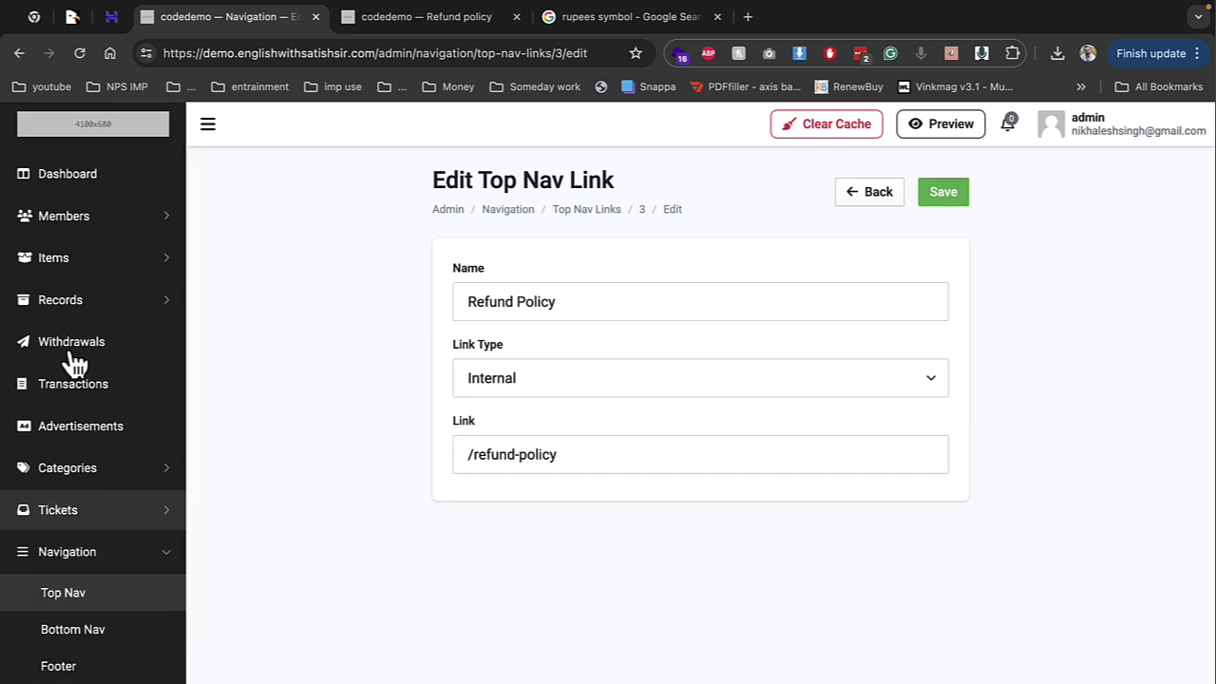
View the Bottom Nav links, then open Categories > Main Categories
left_click(74, 631)
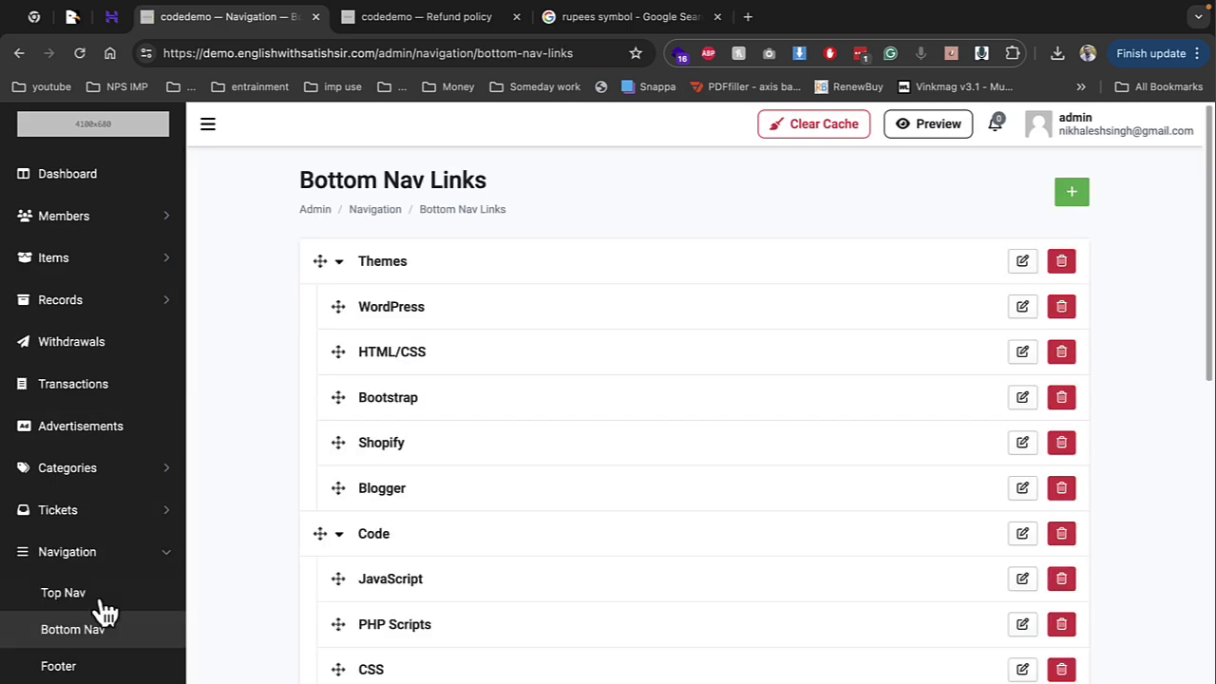
left_click(97, 475)
left_click(87, 506)
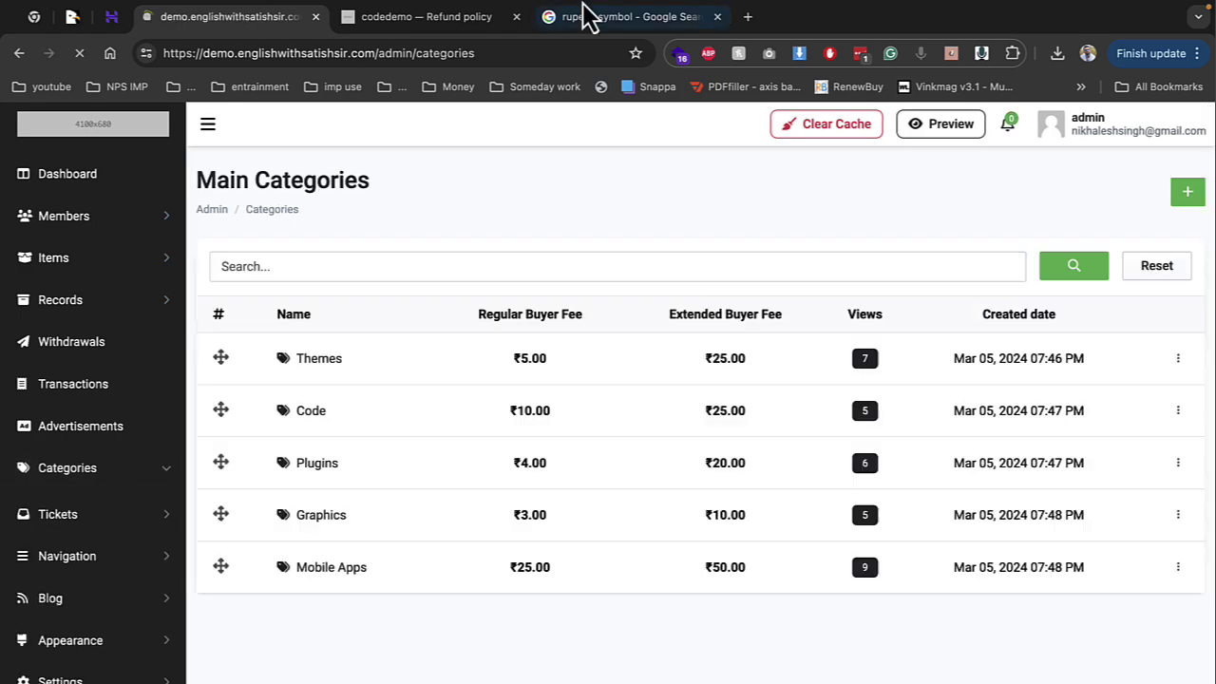
Check the storefront refund page, review Sub Categories and Category Options, then open Advertisements
left_click(425, 16)
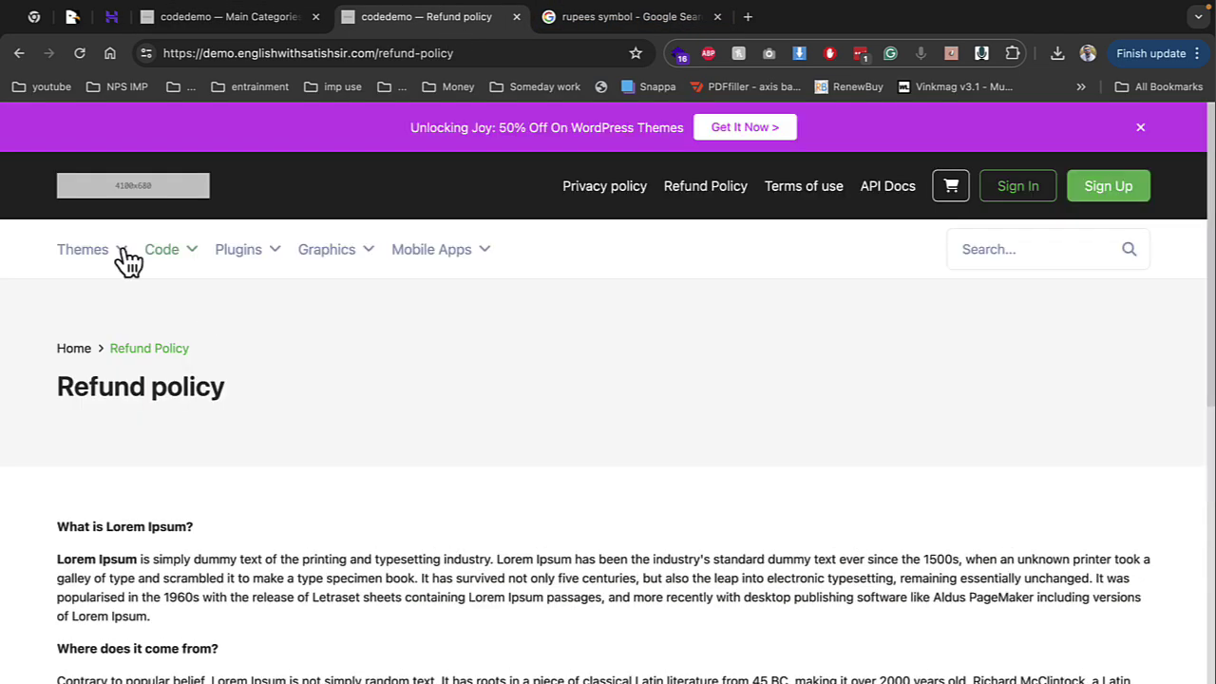
left_click(228, 17)
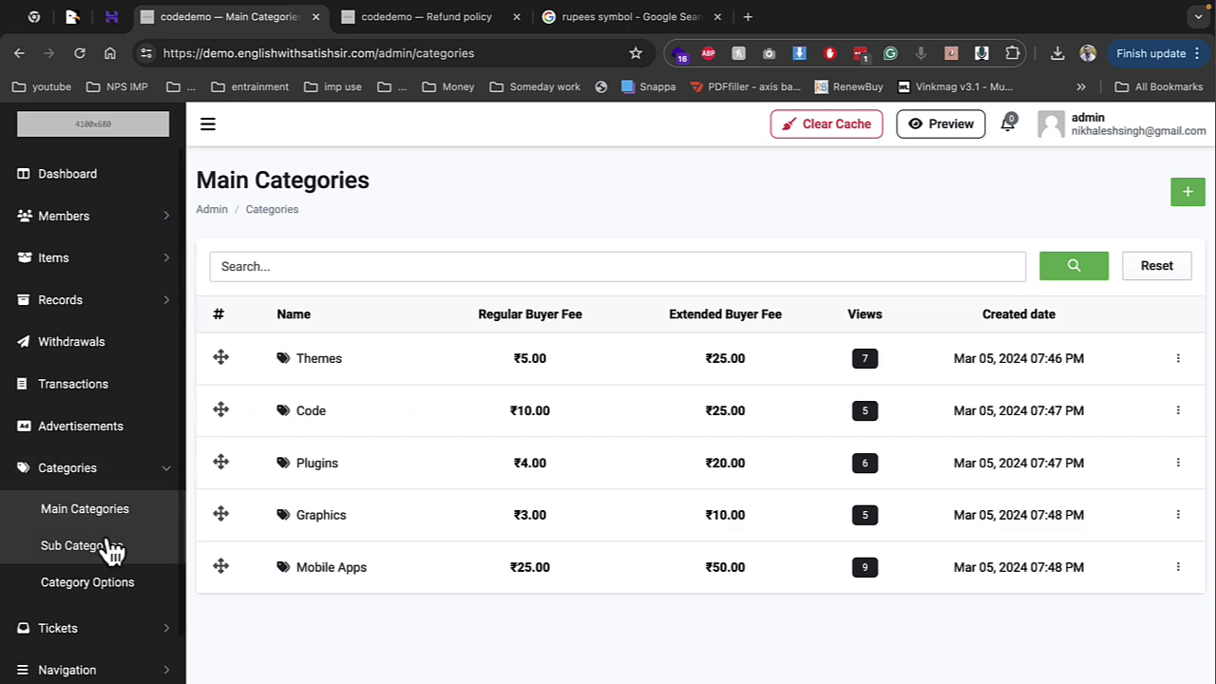
left_click(112, 549)
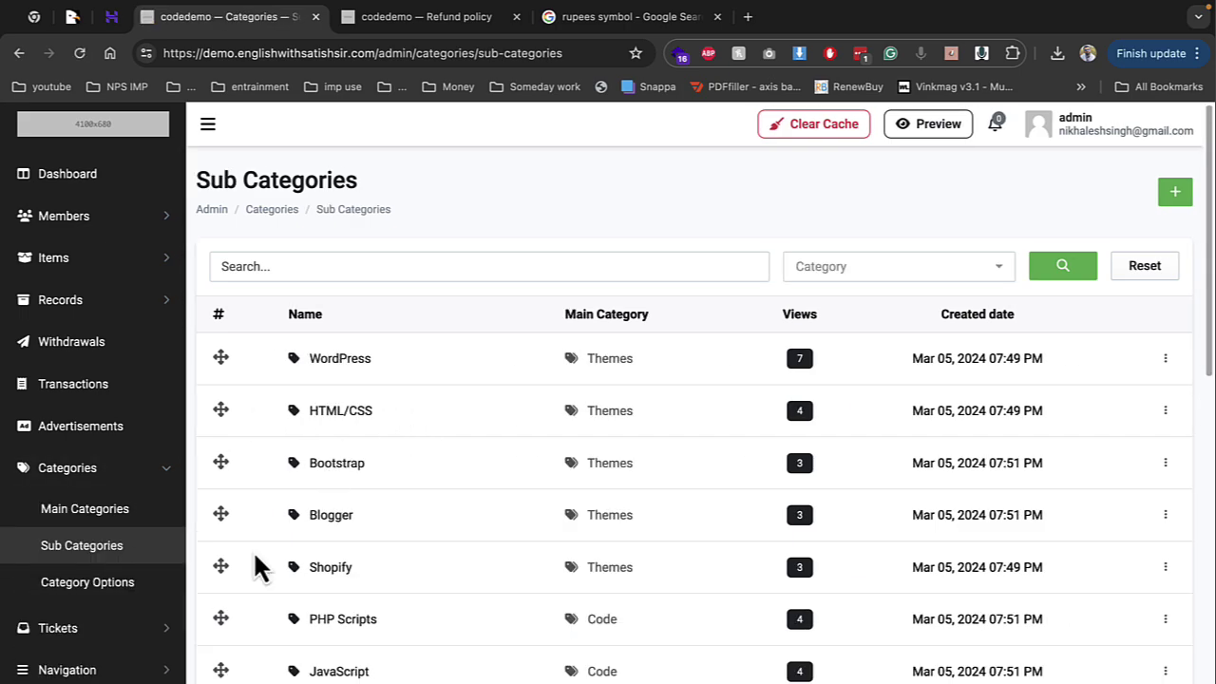
left_click(76, 583)
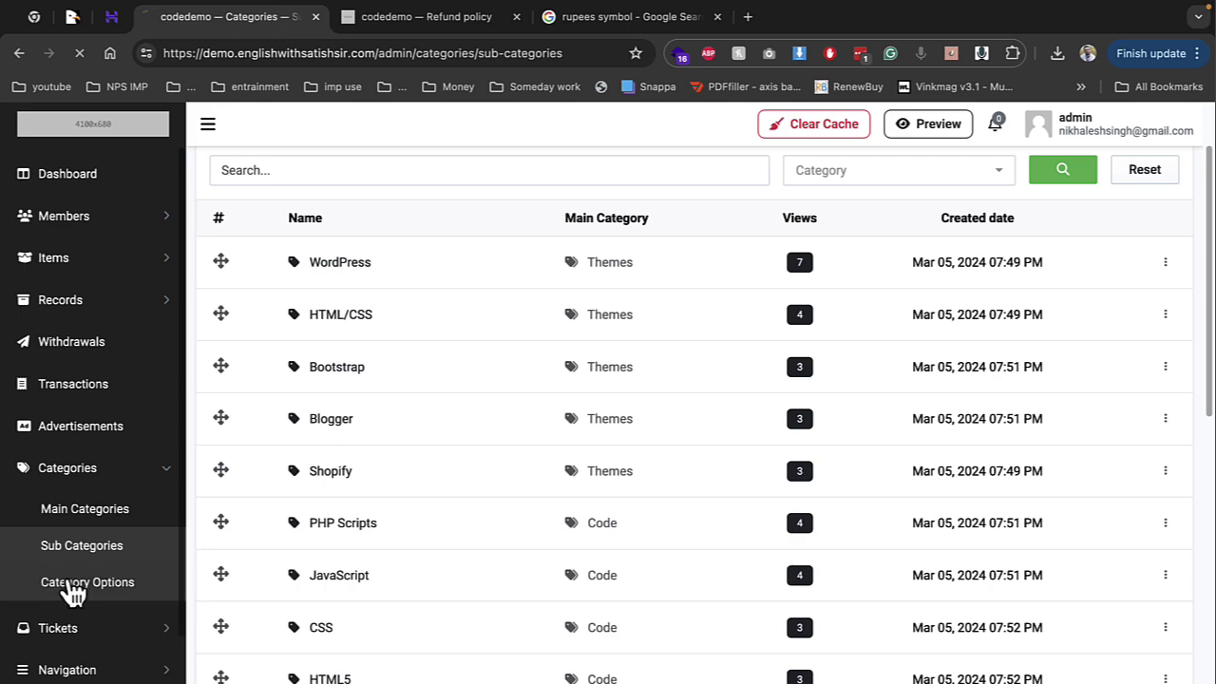
scroll(326, 427, "down", 1)
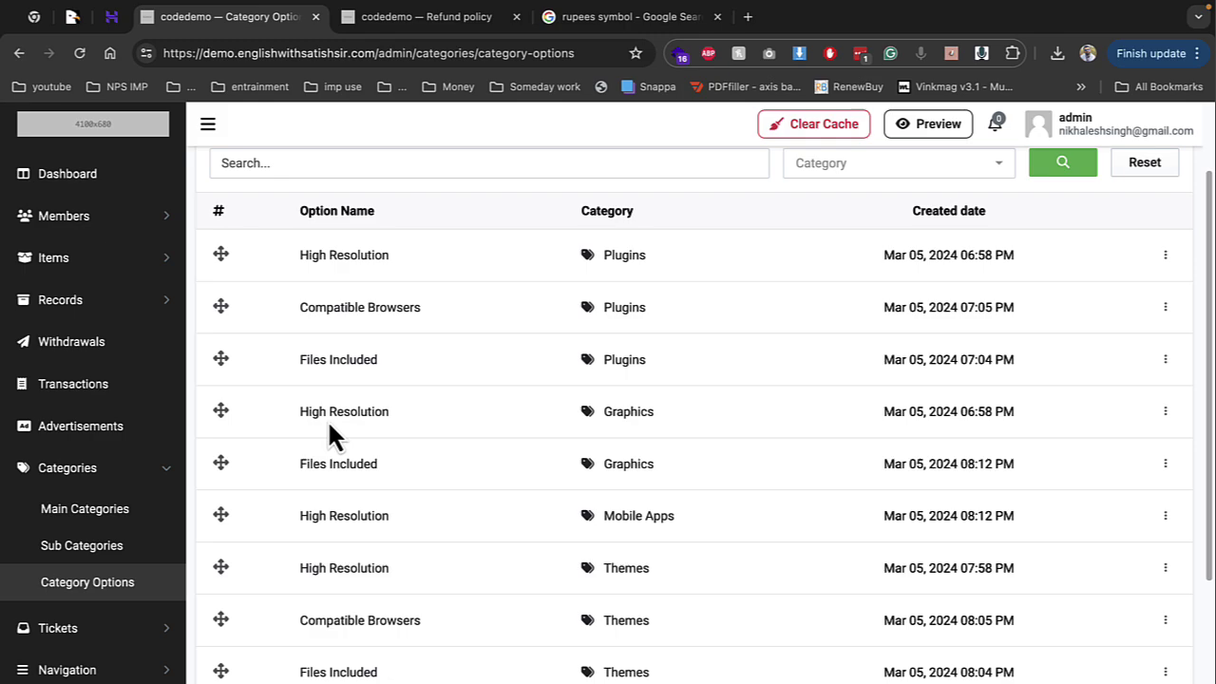
scroll(329, 435, "down", 3)
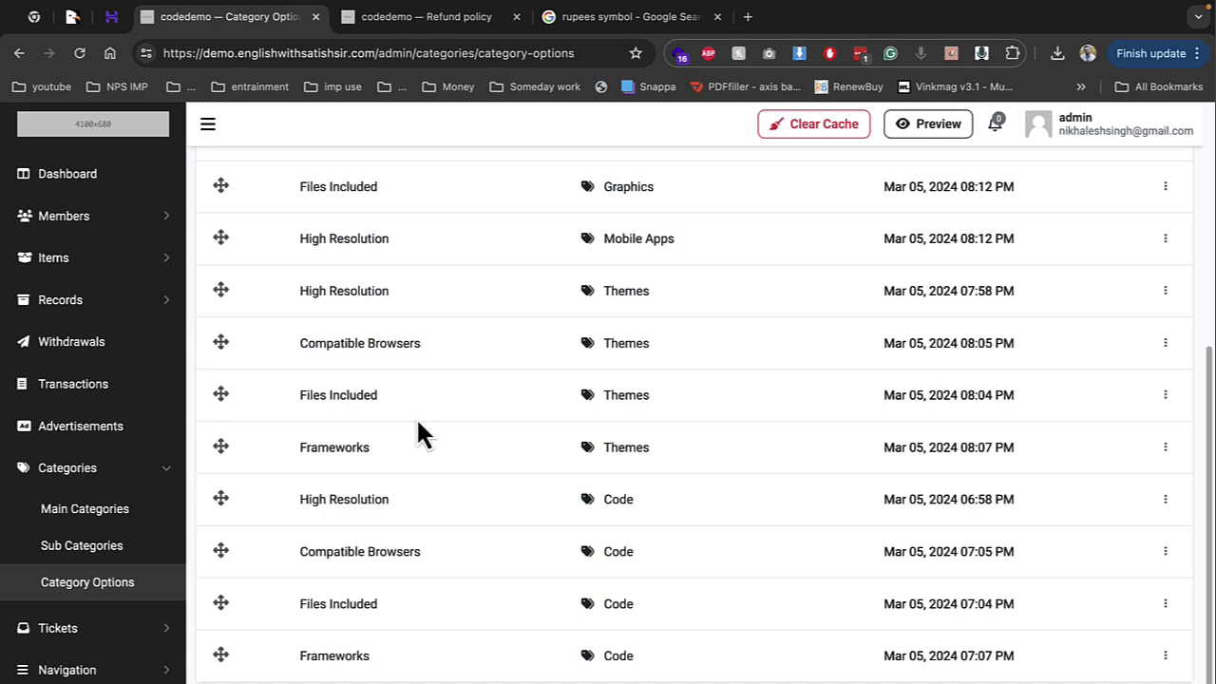
left_click(90, 427)
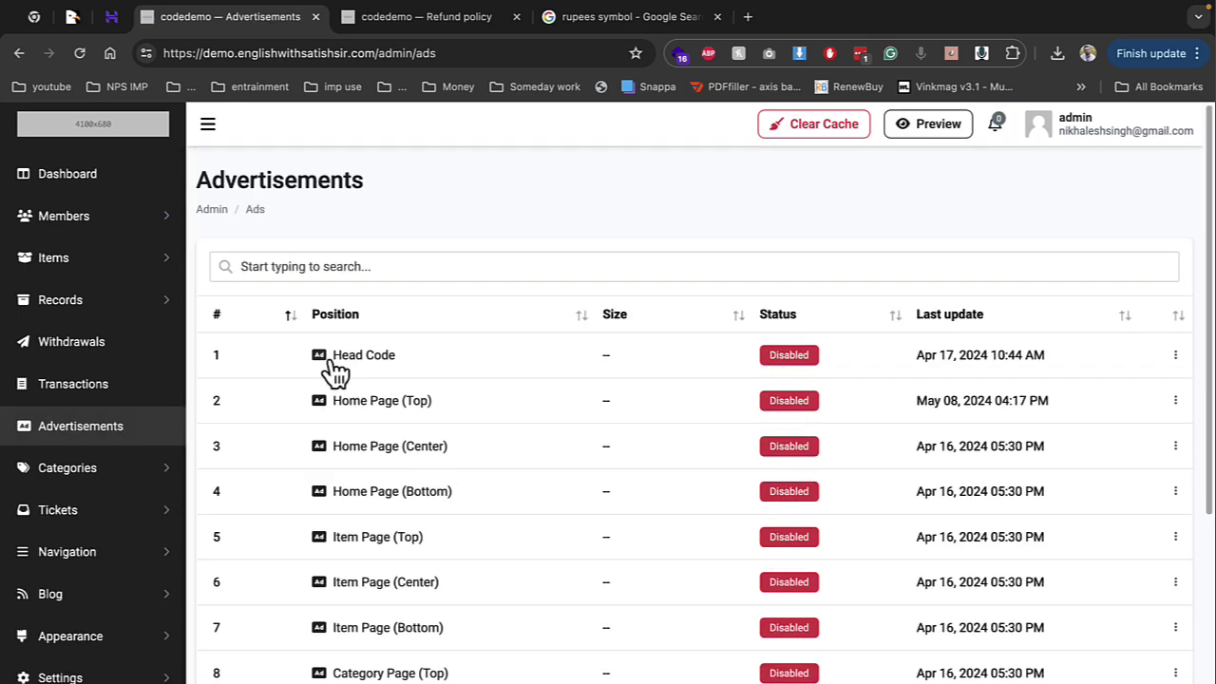
Switch the Head Code advertisement from Disabled to Active and check the storefront homepage
scroll(524, 498, "down", 4)
scroll(527, 491, "up", 3)
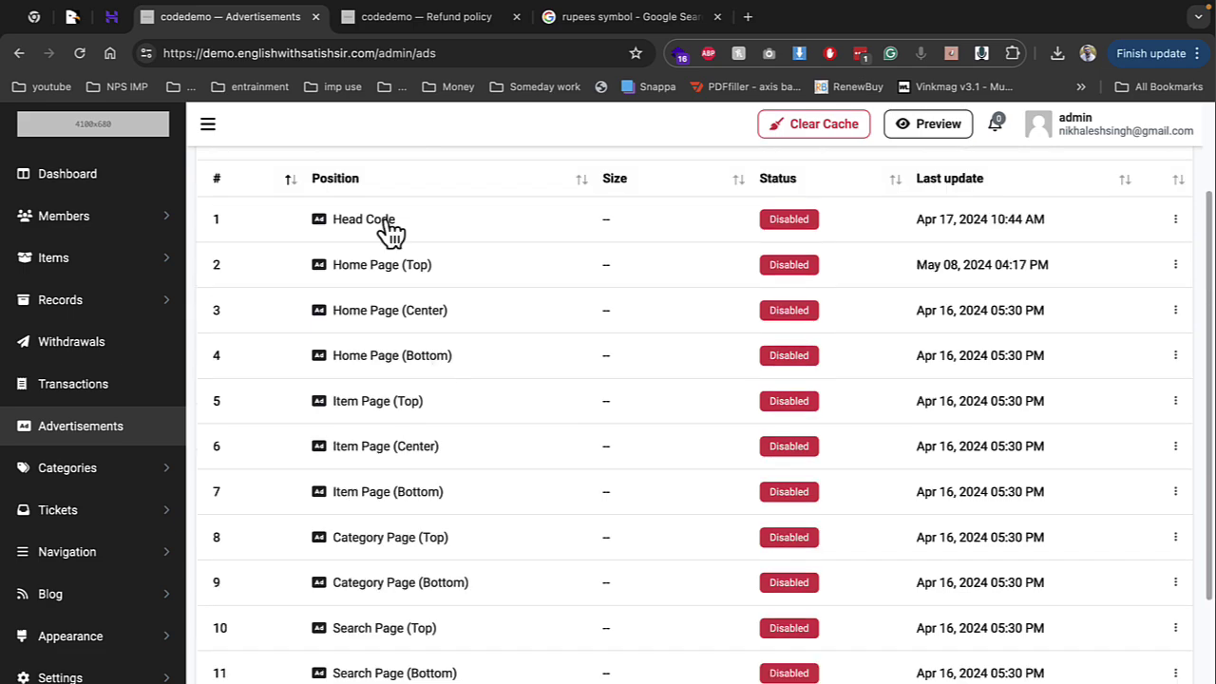
left_click(364, 221)
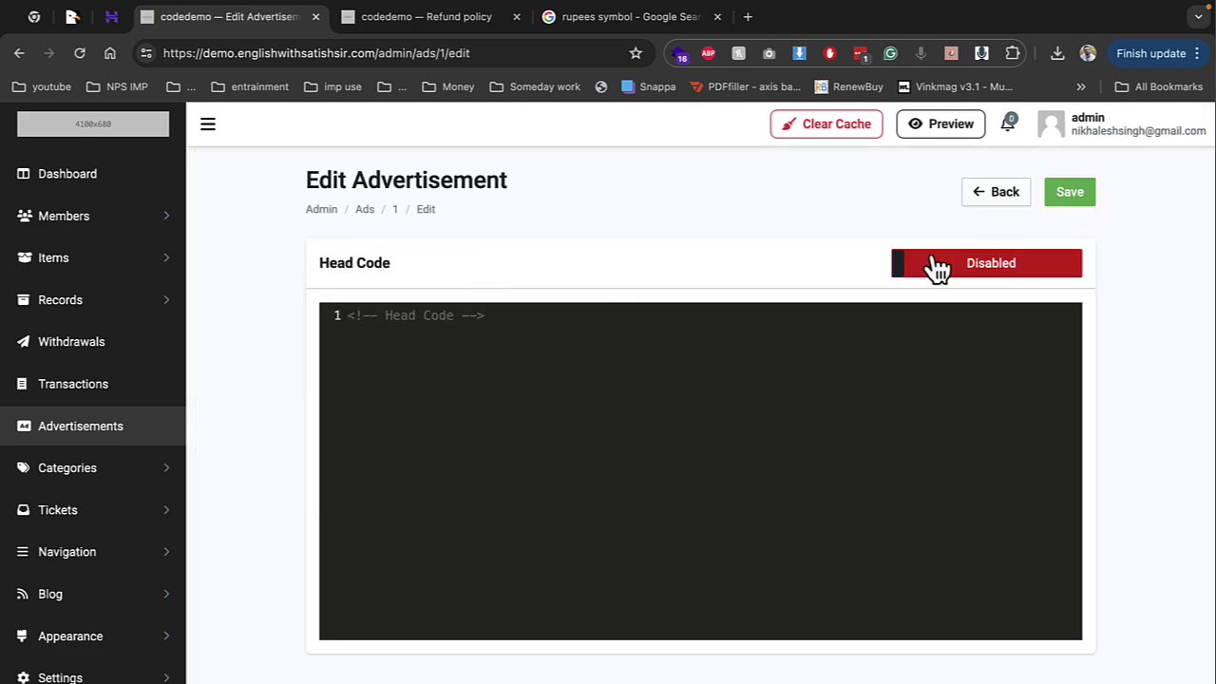
left_click(964, 266)
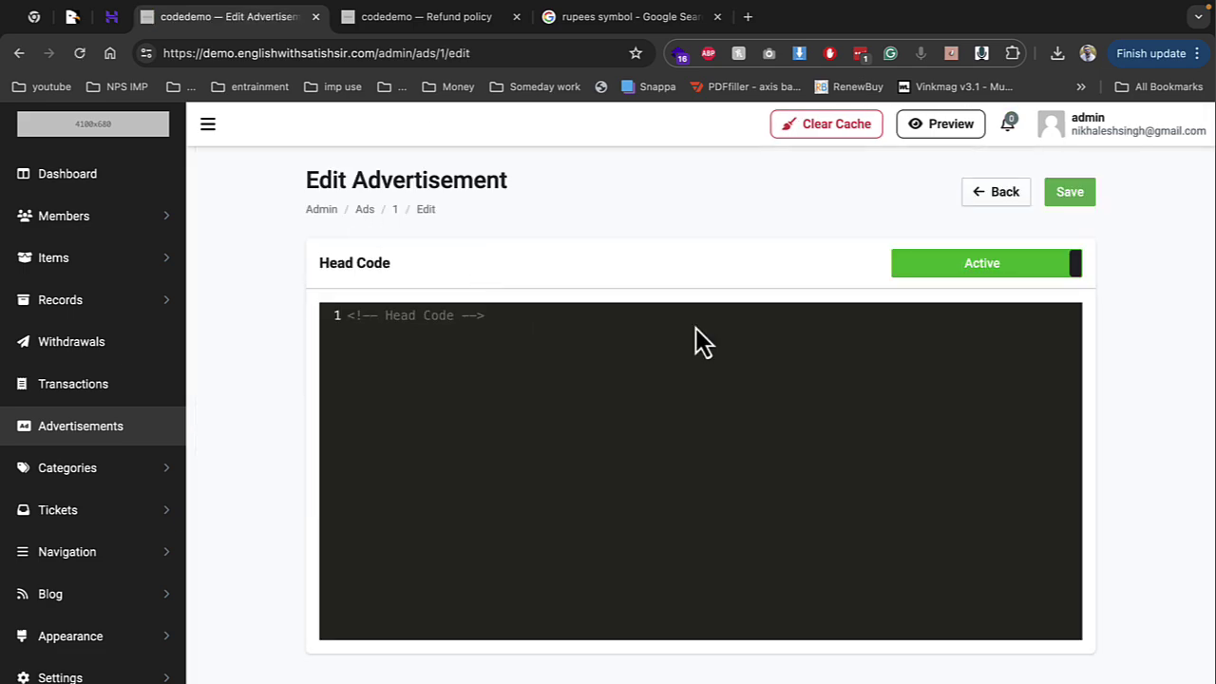
left_click(430, 27)
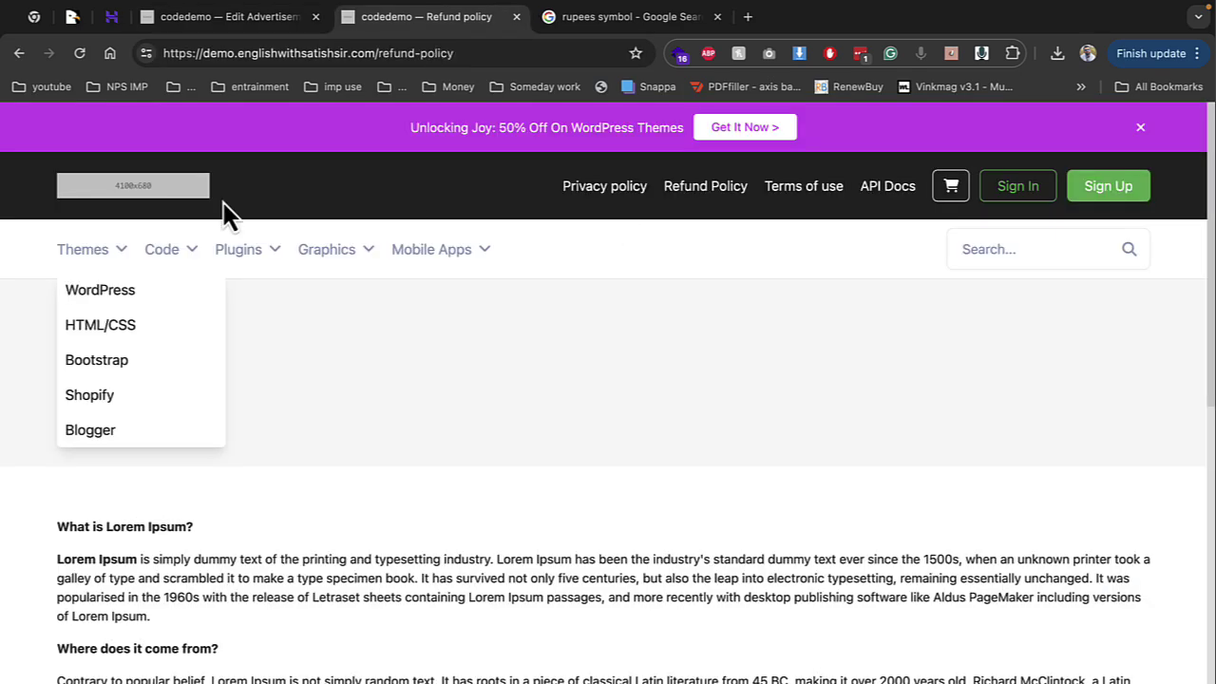
left_click(137, 189)
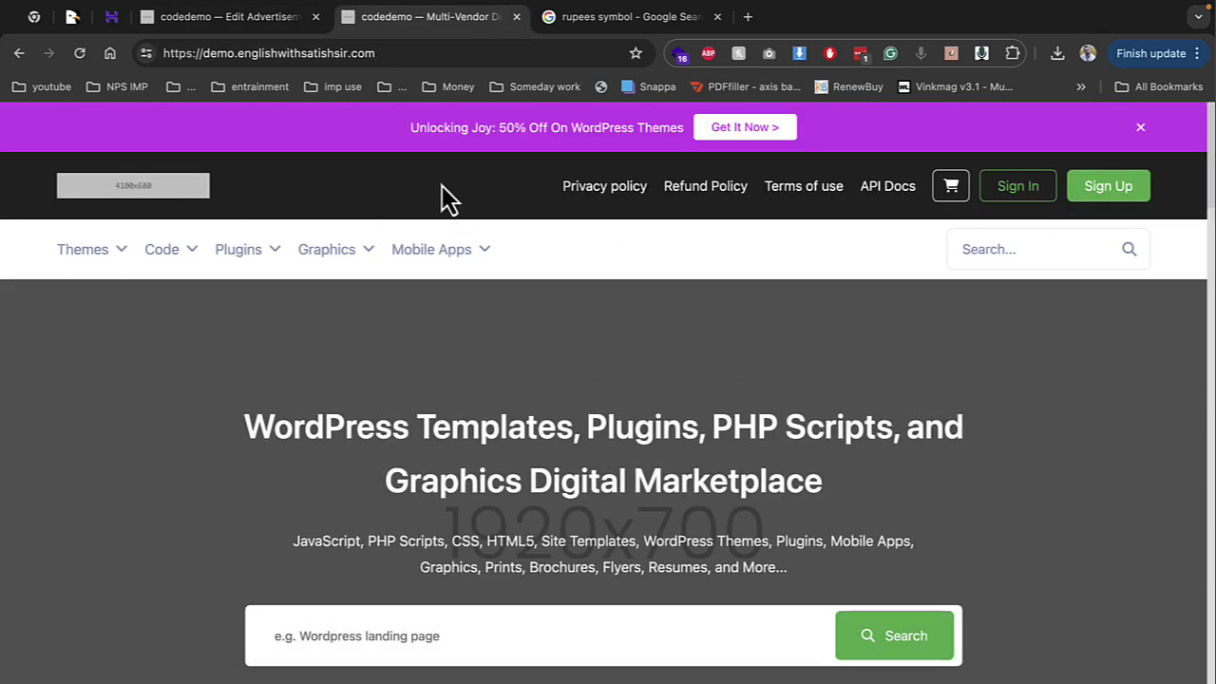
left_click(228, 17)
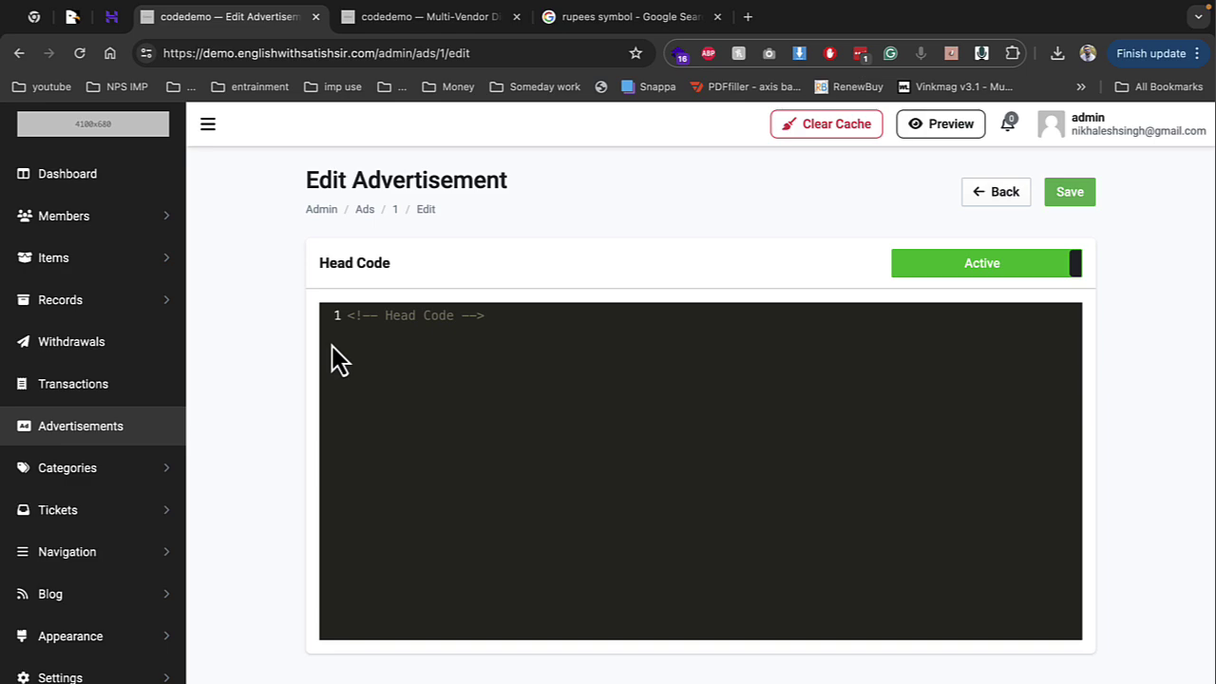
Look over Withdrawals, All Items and Sales records, then return to the storefront homepage
left_click(119, 344)
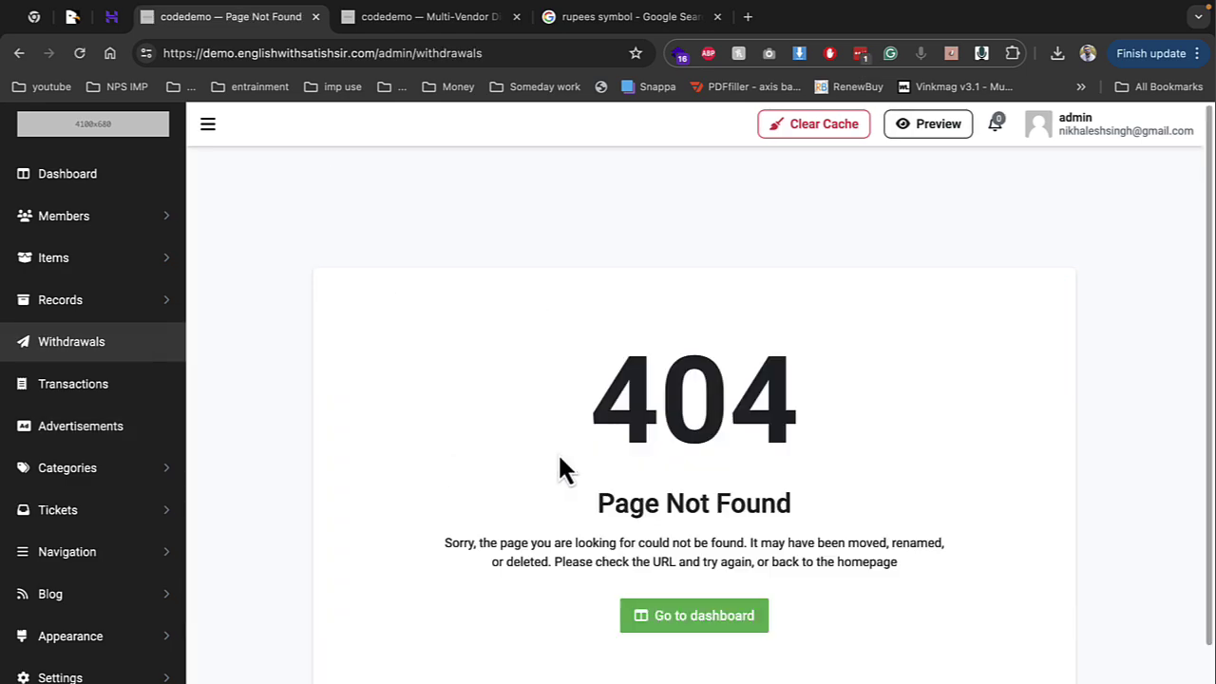
left_click(83, 270)
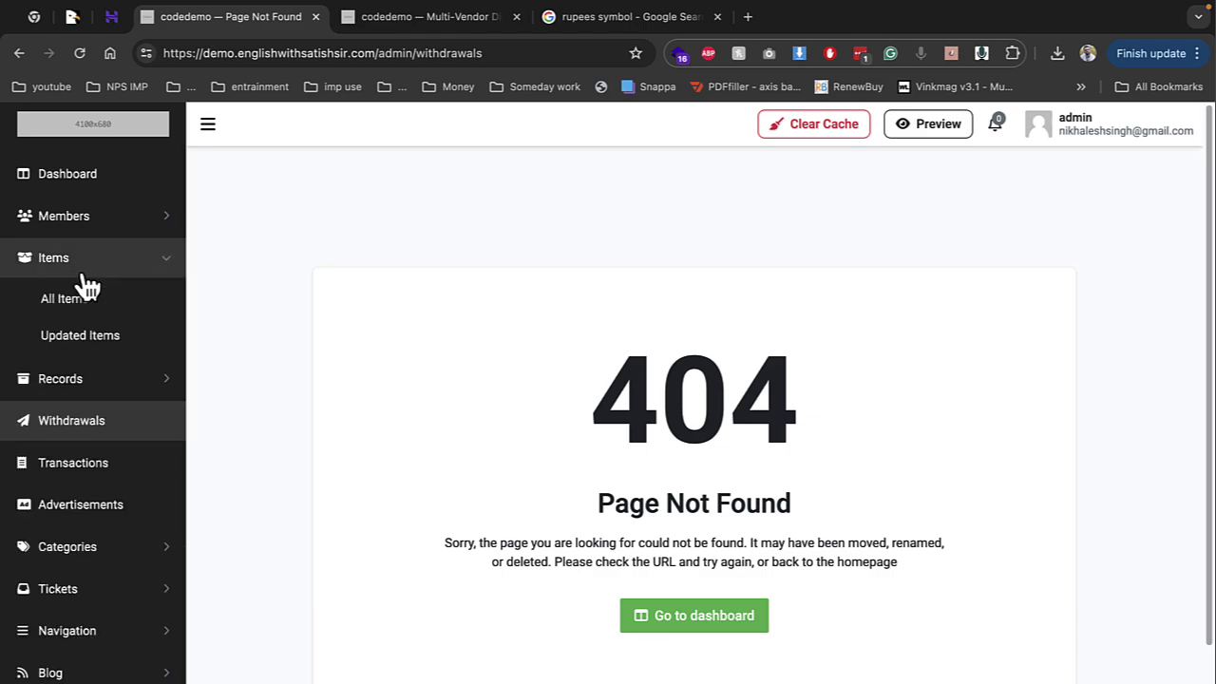
left_click(83, 284)
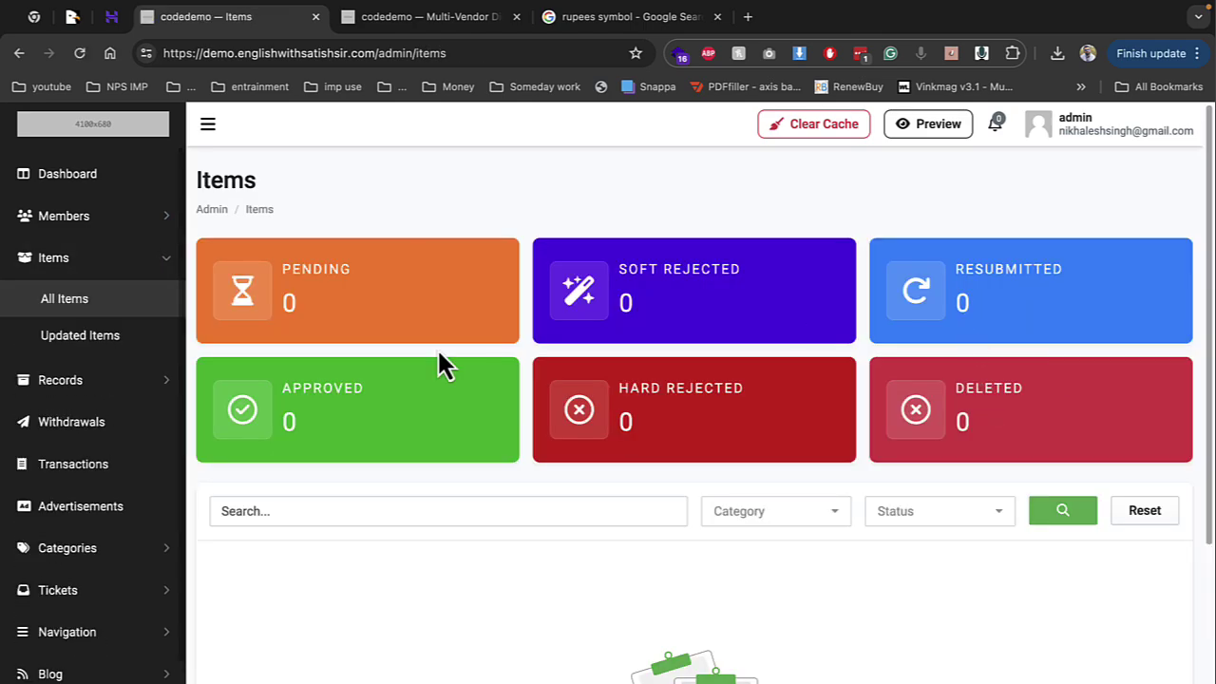
left_click(60, 382)
left_click(84, 423)
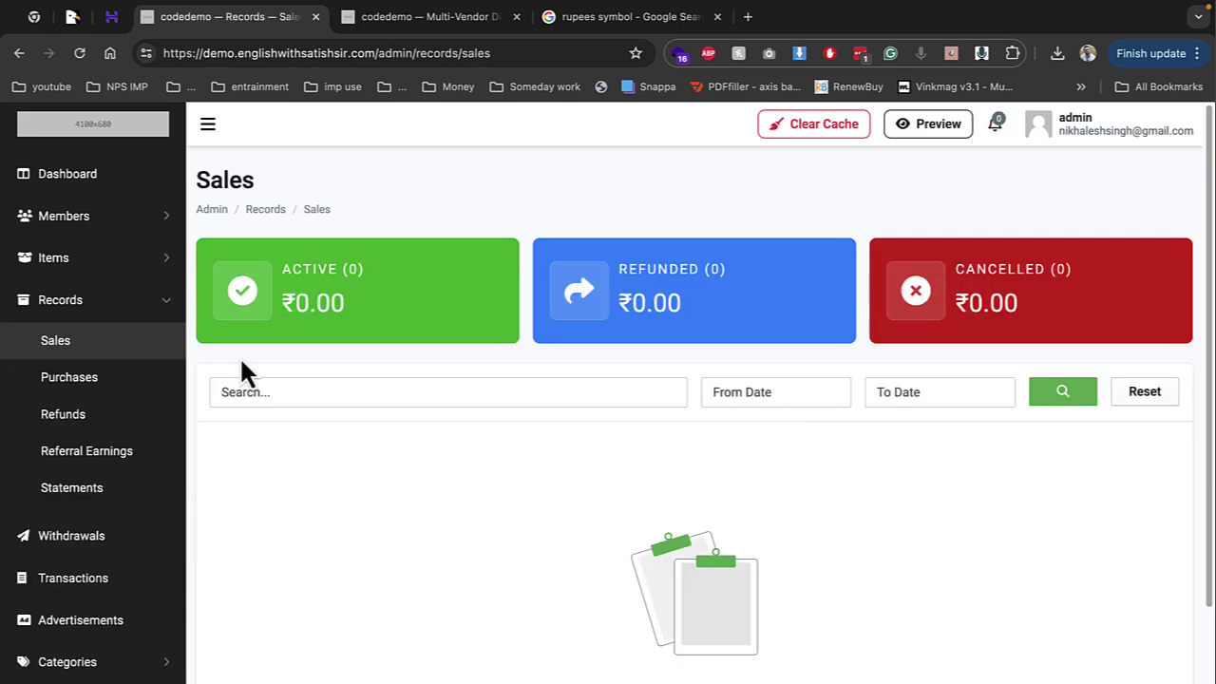
left_click(68, 262)
left_click(64, 302)
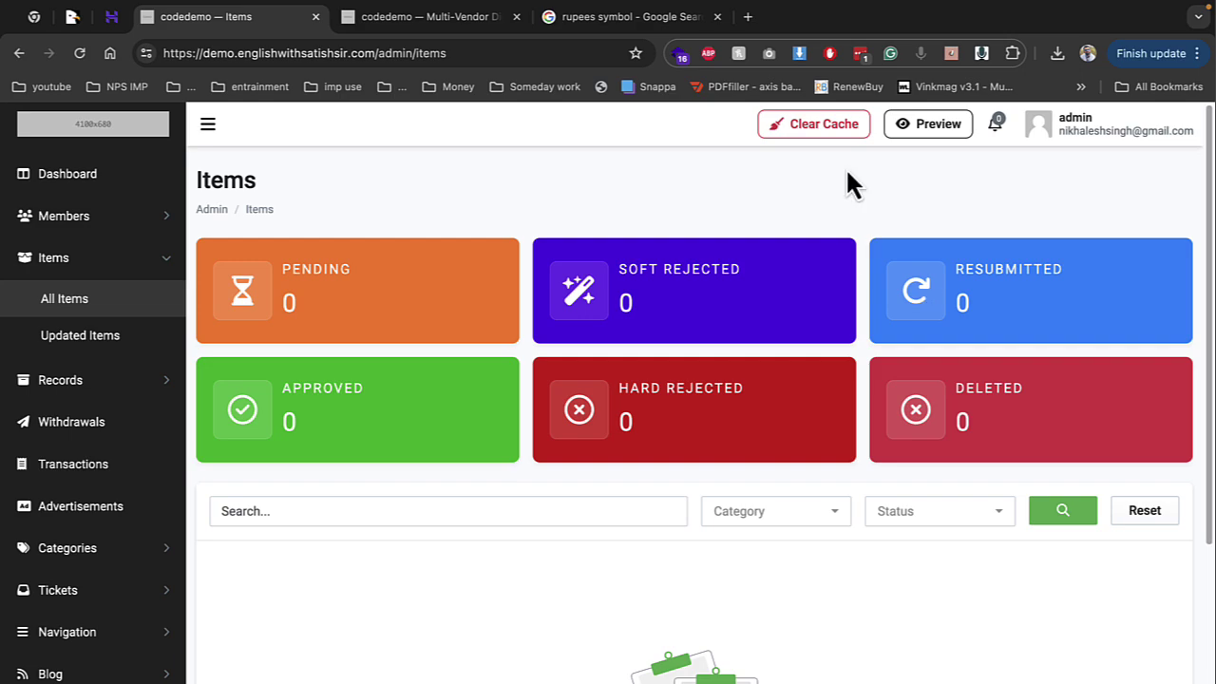
left_click(465, 25)
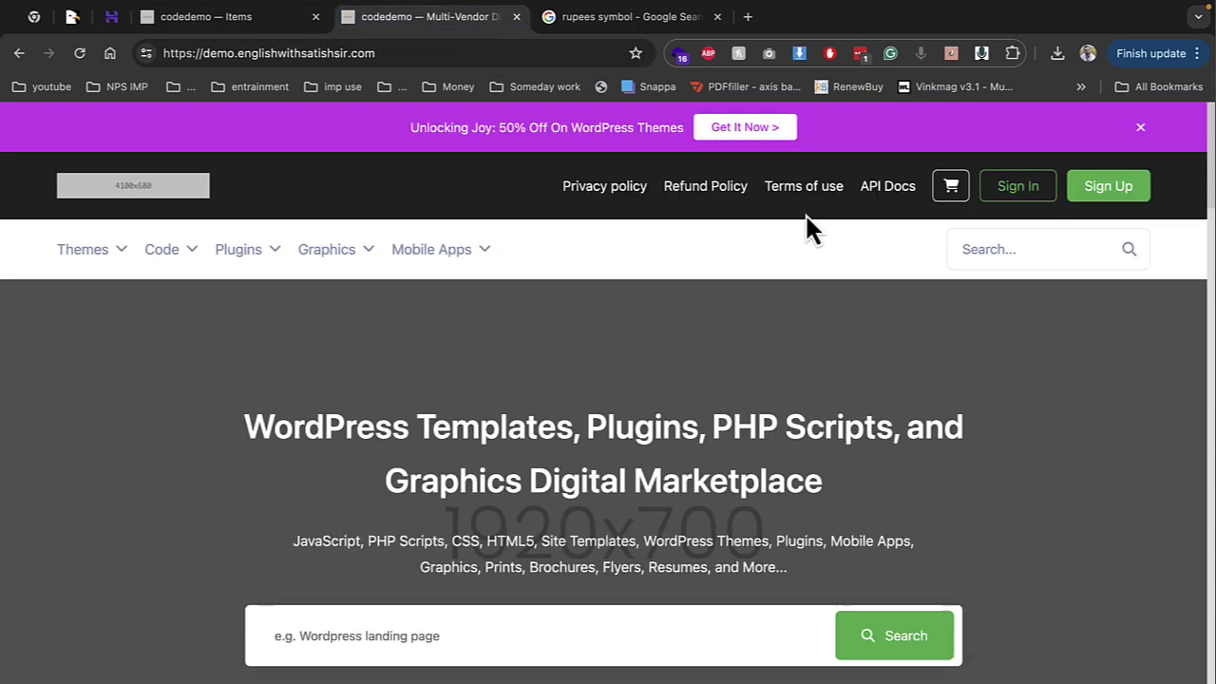
Open the Sign Up form and enter the user's first name, last name, username and e-mail
left_click(1097, 202)
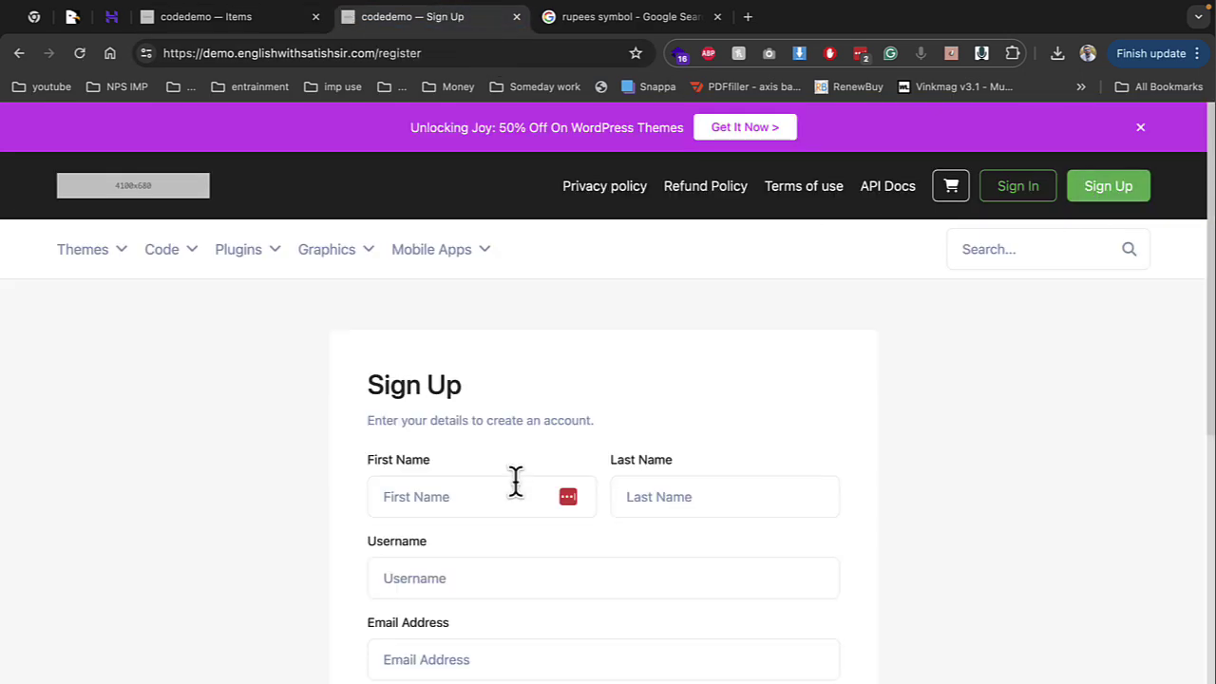
left_click(512, 503)
type("demo")
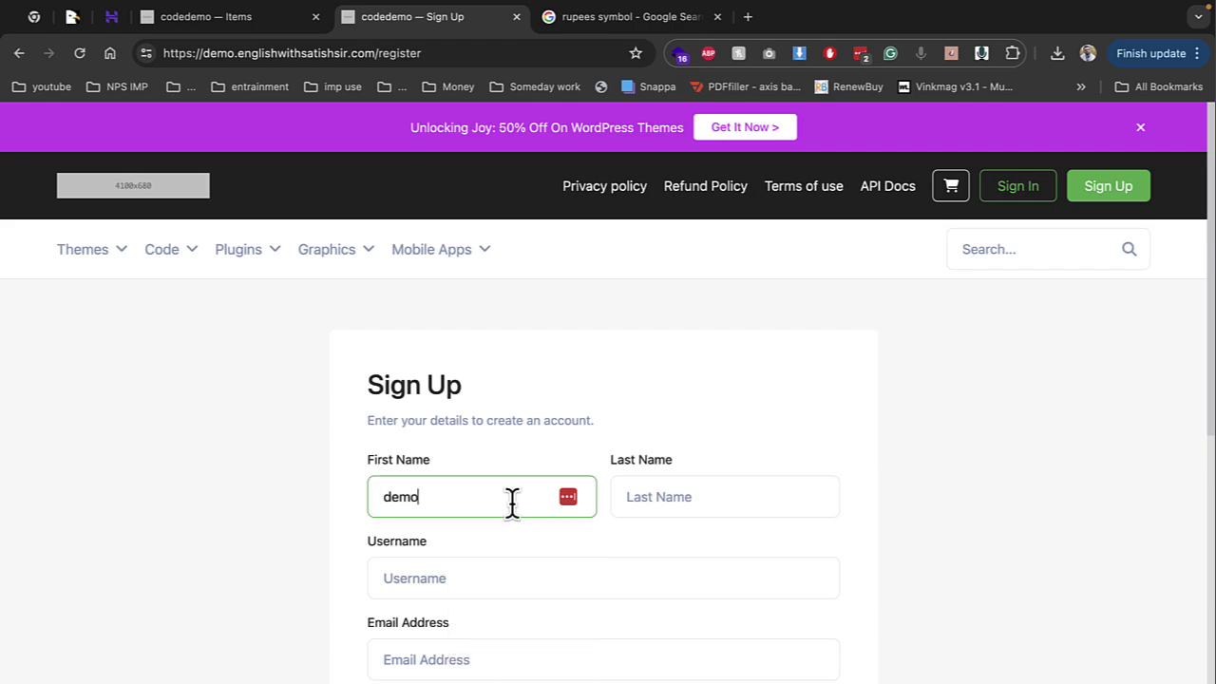
key("Tab")
type("singh")
key("Tab")
type("demosingh")
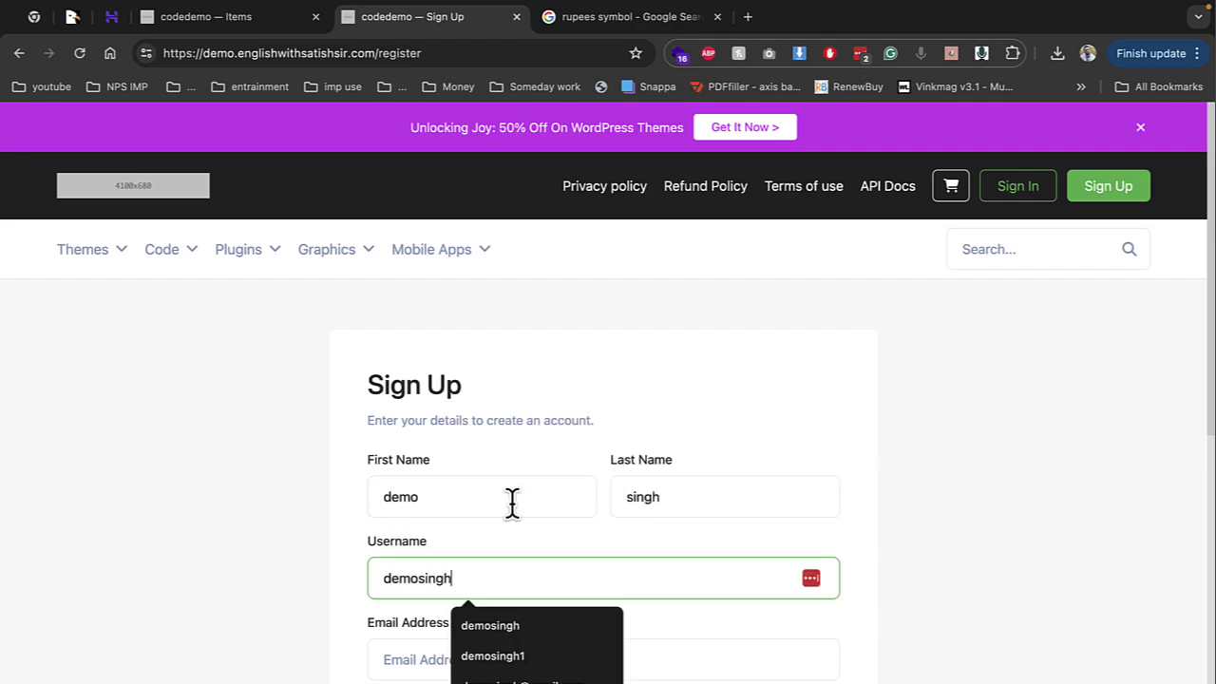
key("Tab")
type("demo")
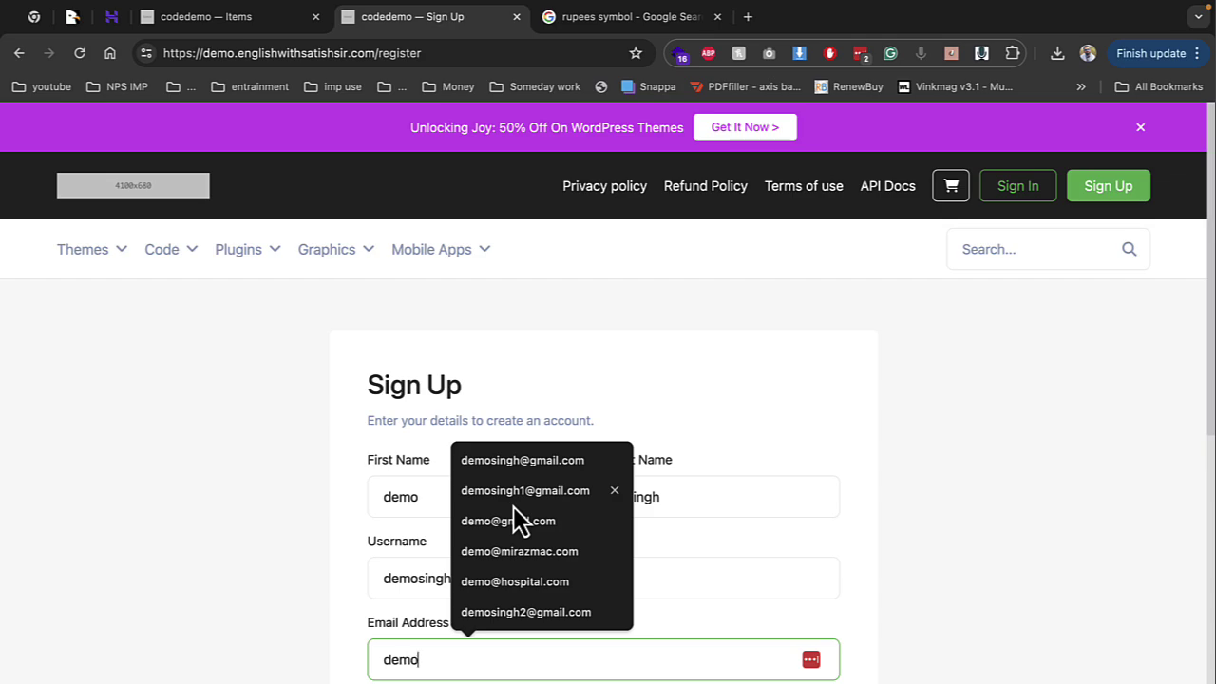
left_click(513, 506)
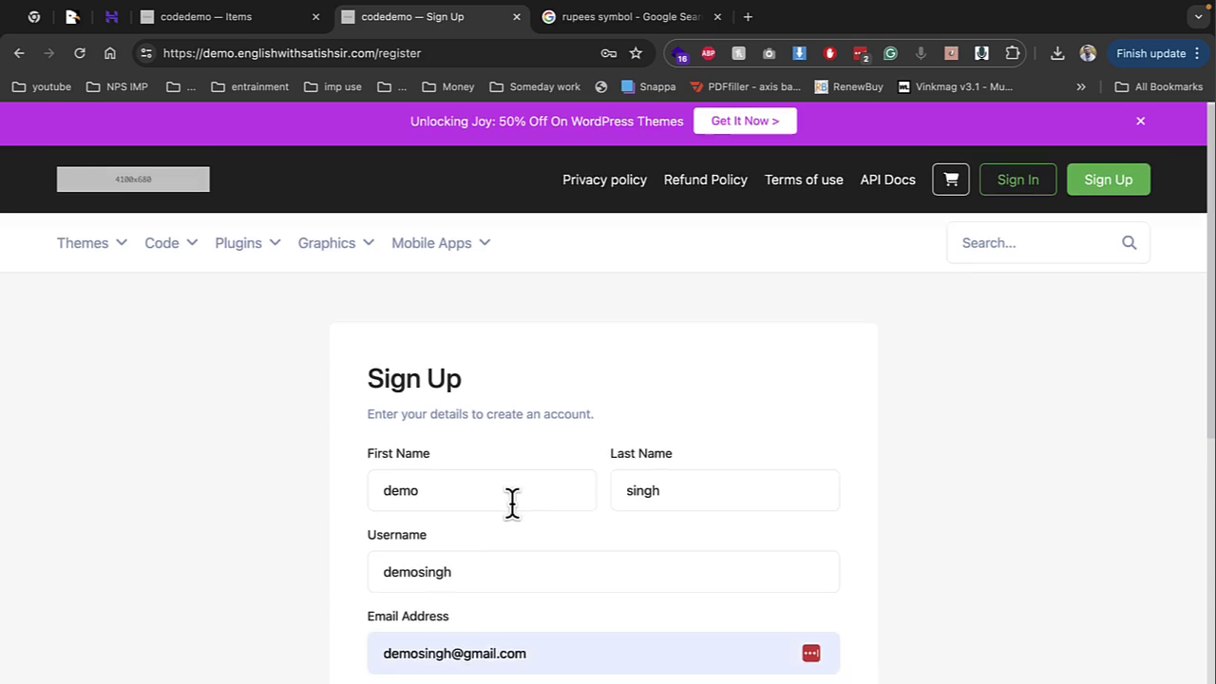
Enter and confirm the account password, then accept the terms of service
key("Tab")
type("123")
key("BackSpace")
key("BackSpace")
key("BackSpace")
type("123456")
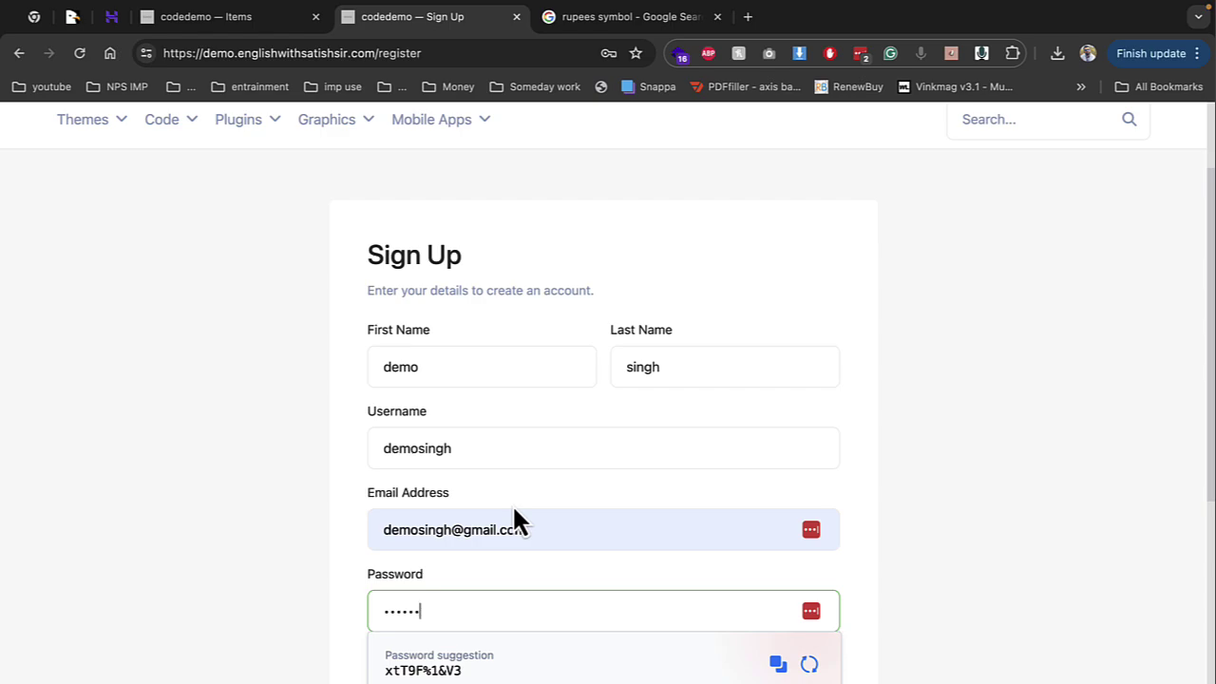
key("ctrl+a")
type("12345678")
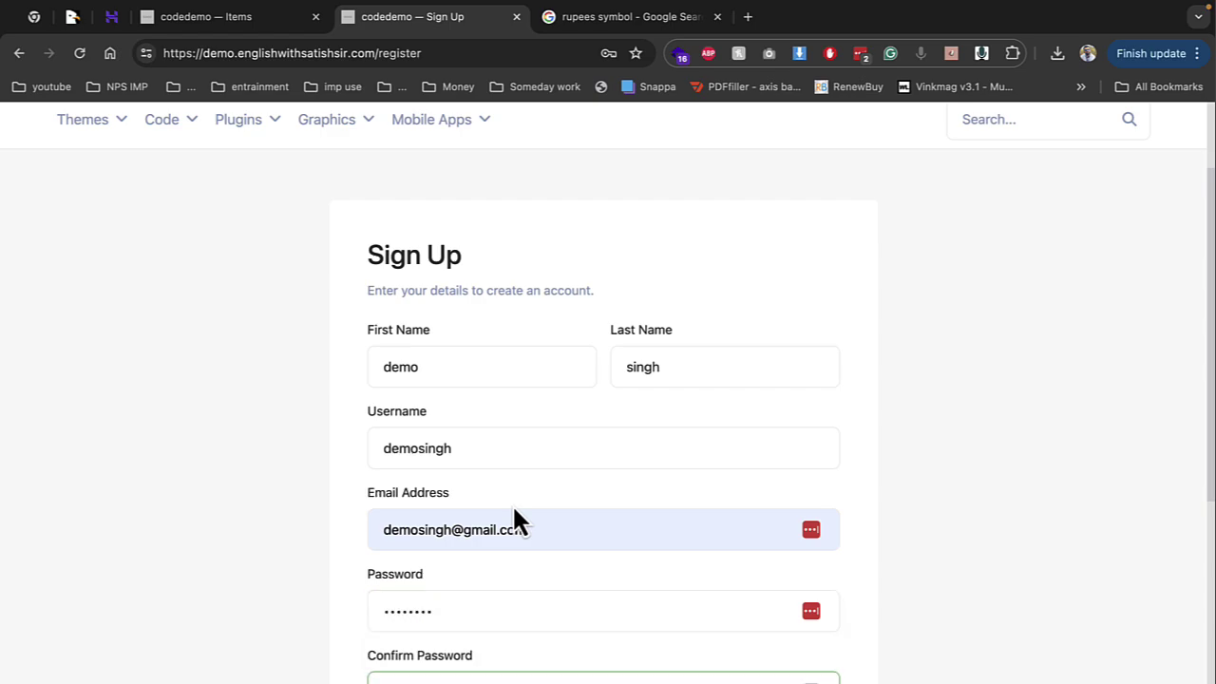
key("Tab")
type("12345678")
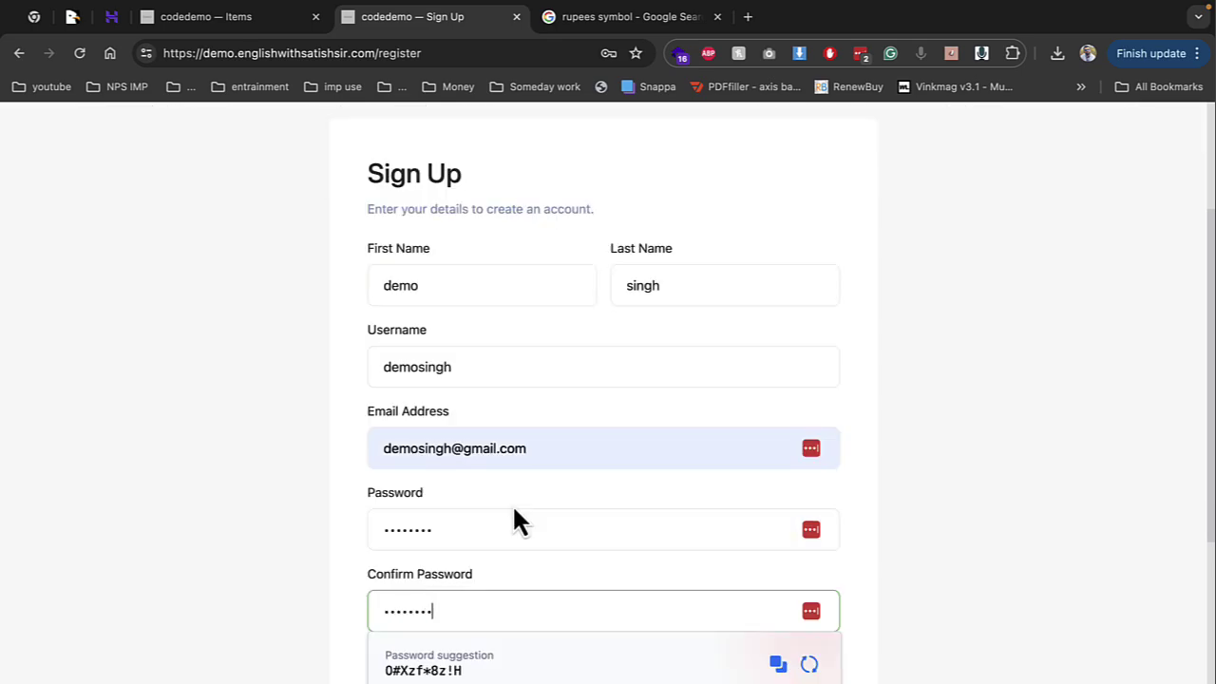
key("Tab")
left_click(372, 655)
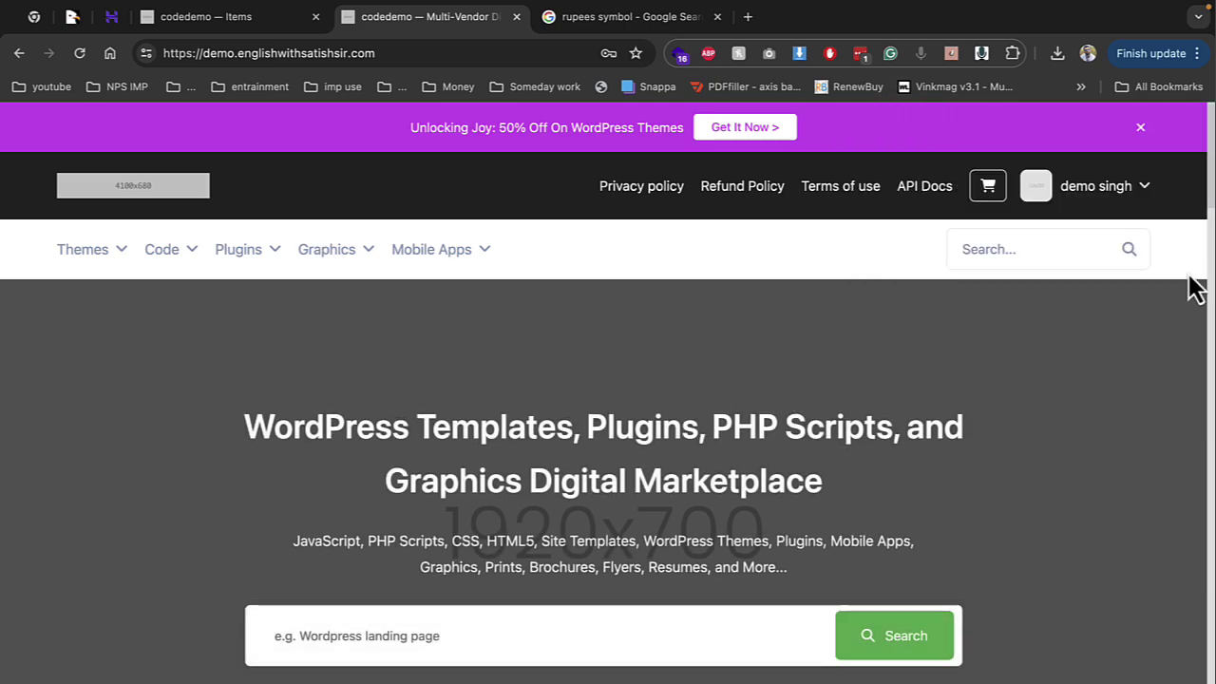
Become an author via Start Selling, agreeing to the Author terms and confirming
left_click(1119, 195)
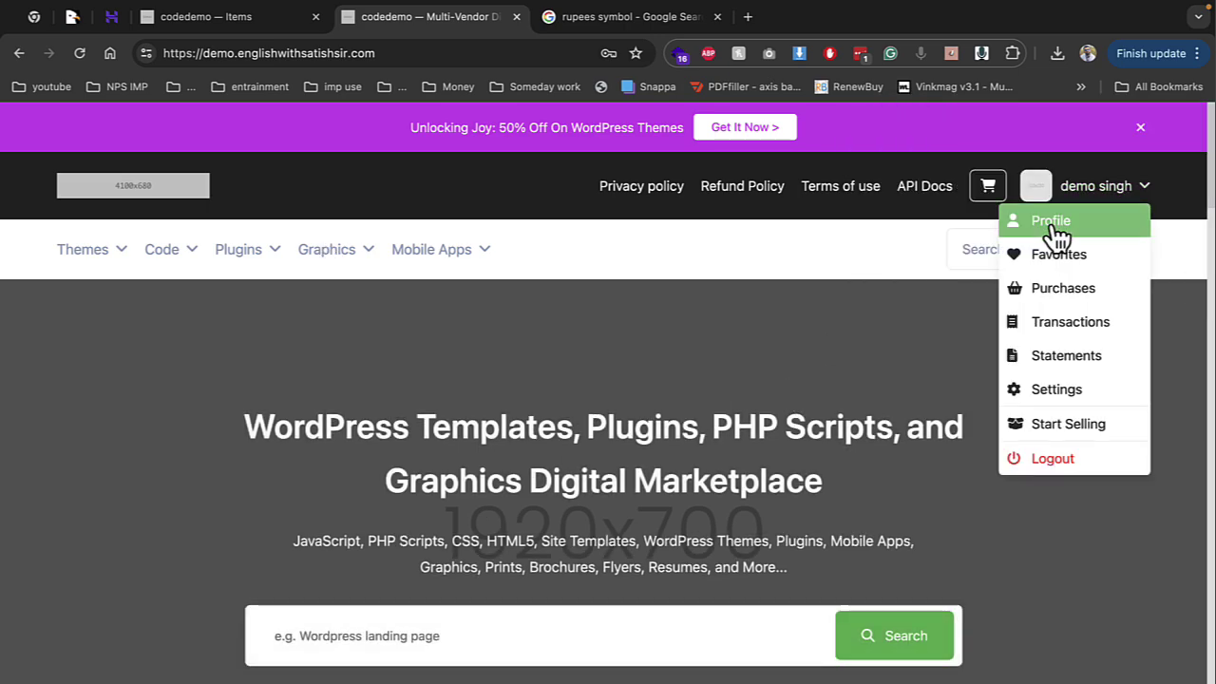
left_click(1068, 424)
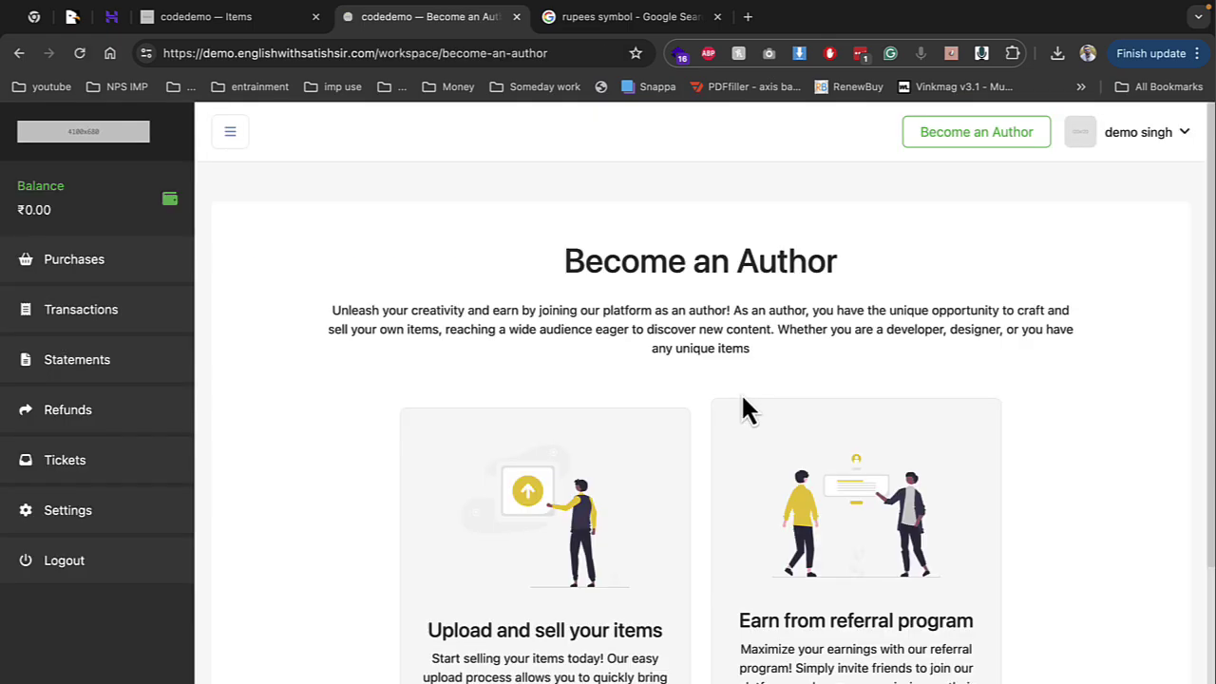
scroll(612, 499, "down", 3)
left_click(611, 529)
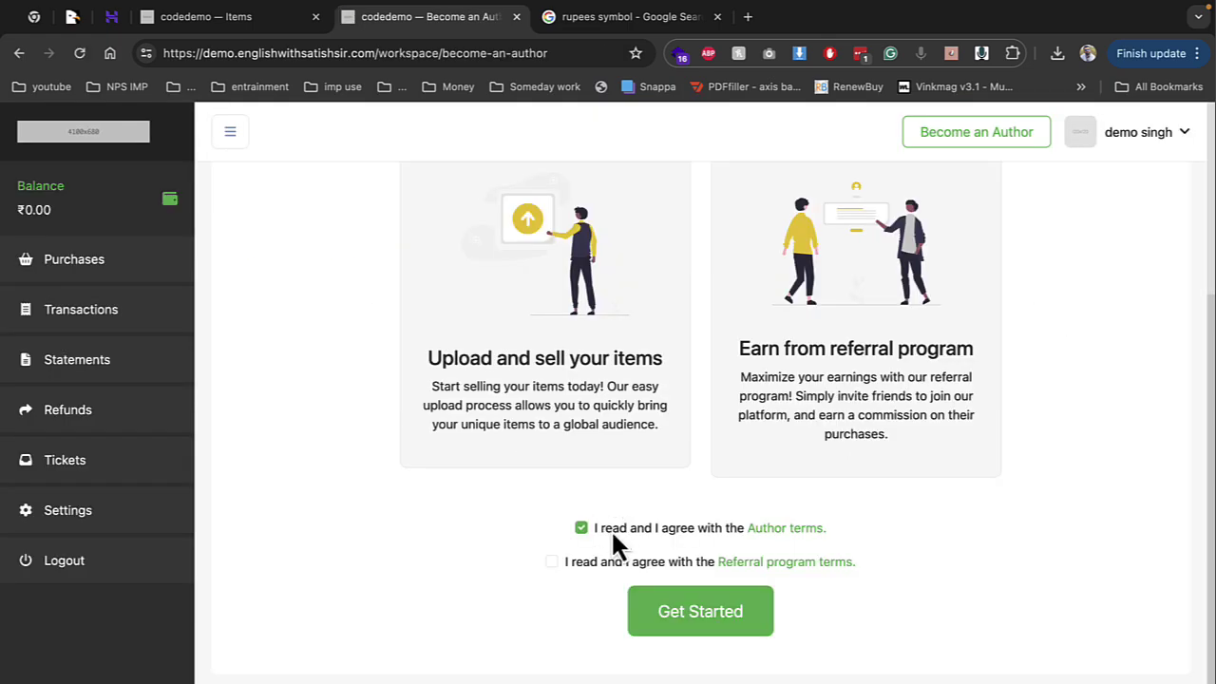
left_click(675, 614)
left_click(759, 161)
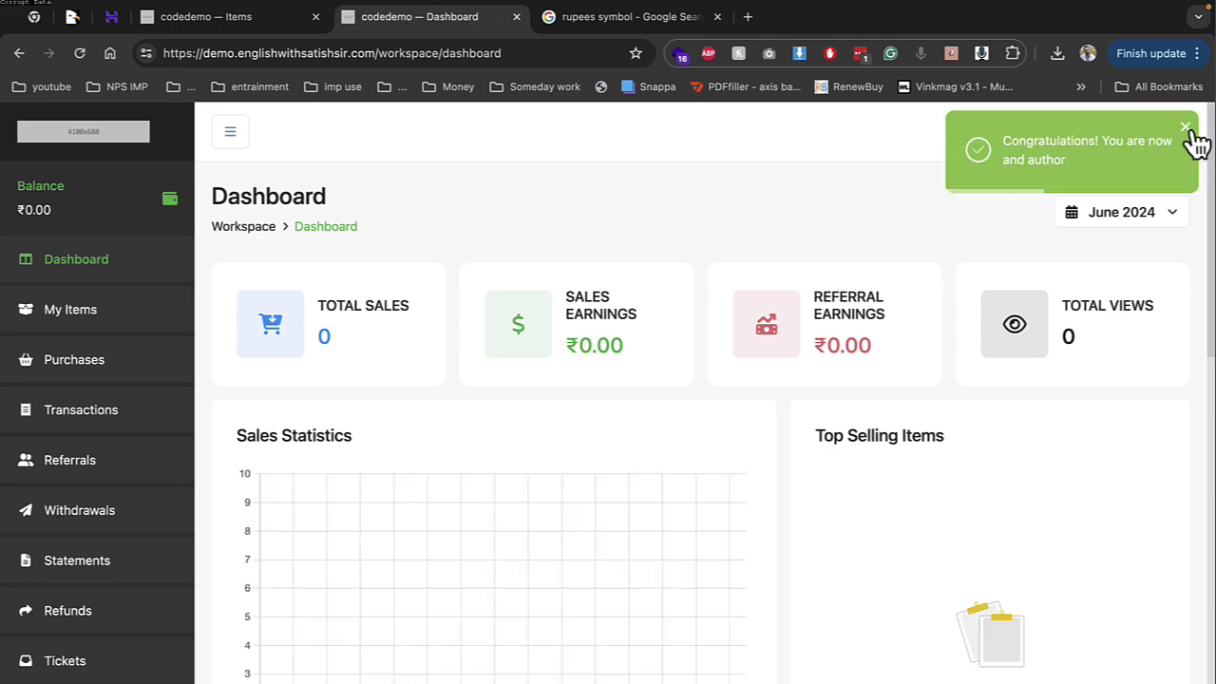
left_click(1184, 127)
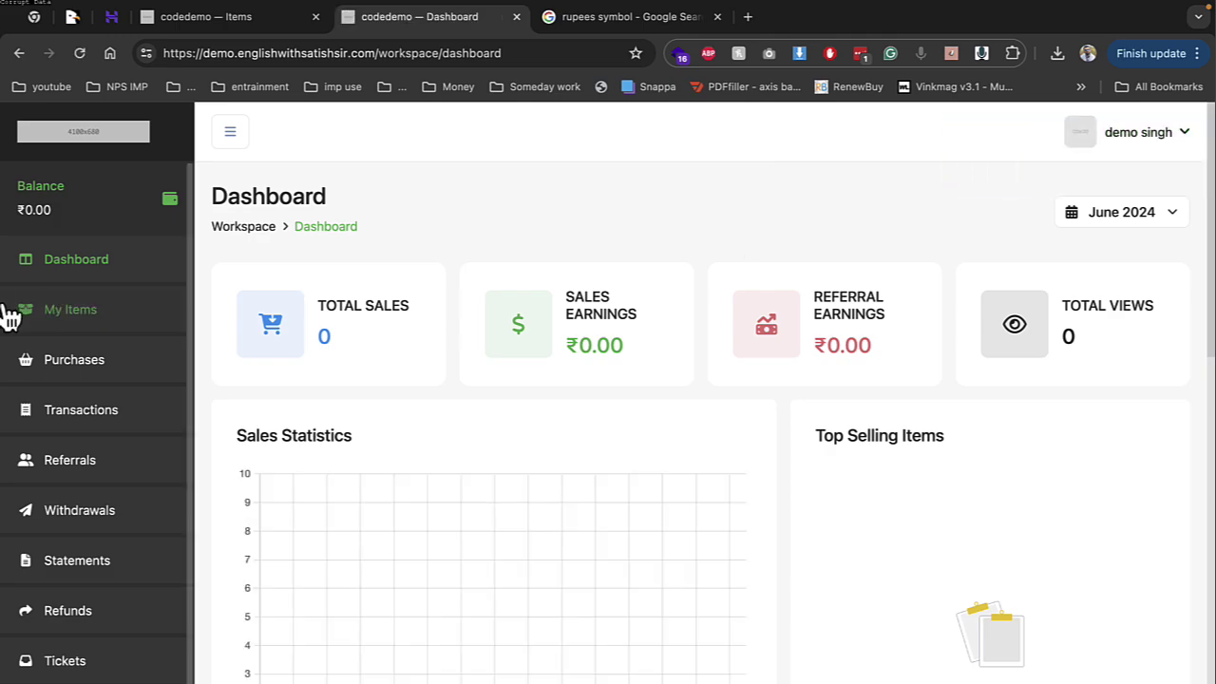
Start a new item in My Items with Themes as the category
left_click(84, 319)
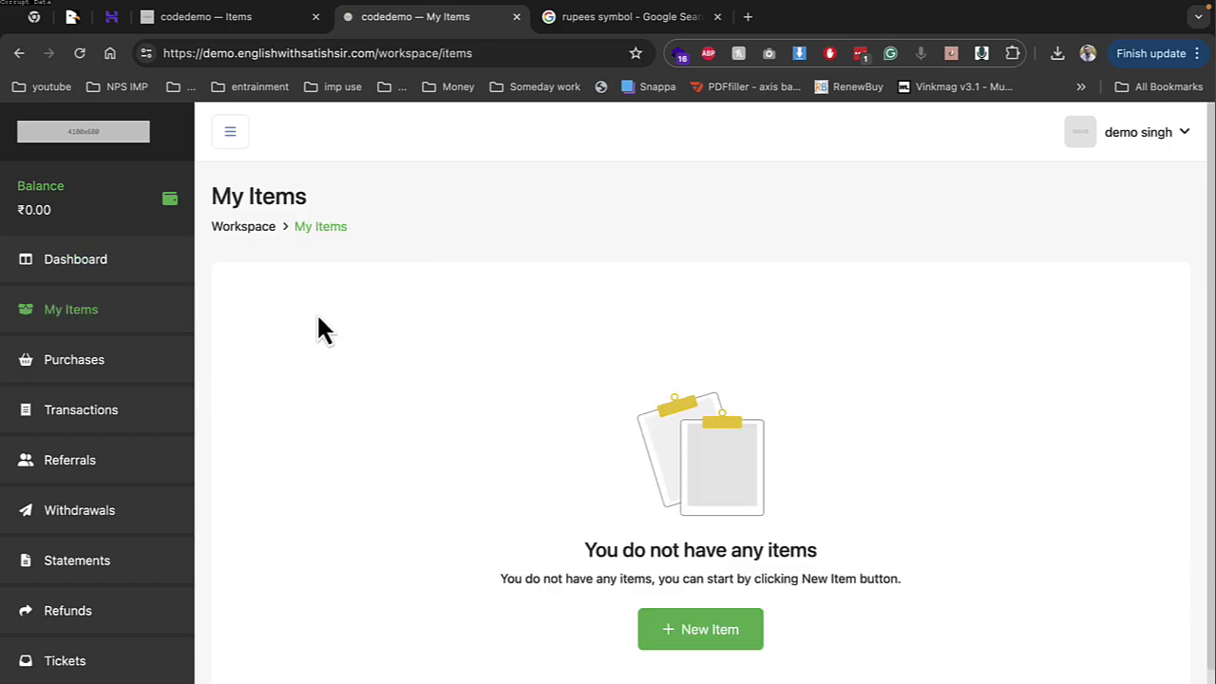
left_click(739, 634)
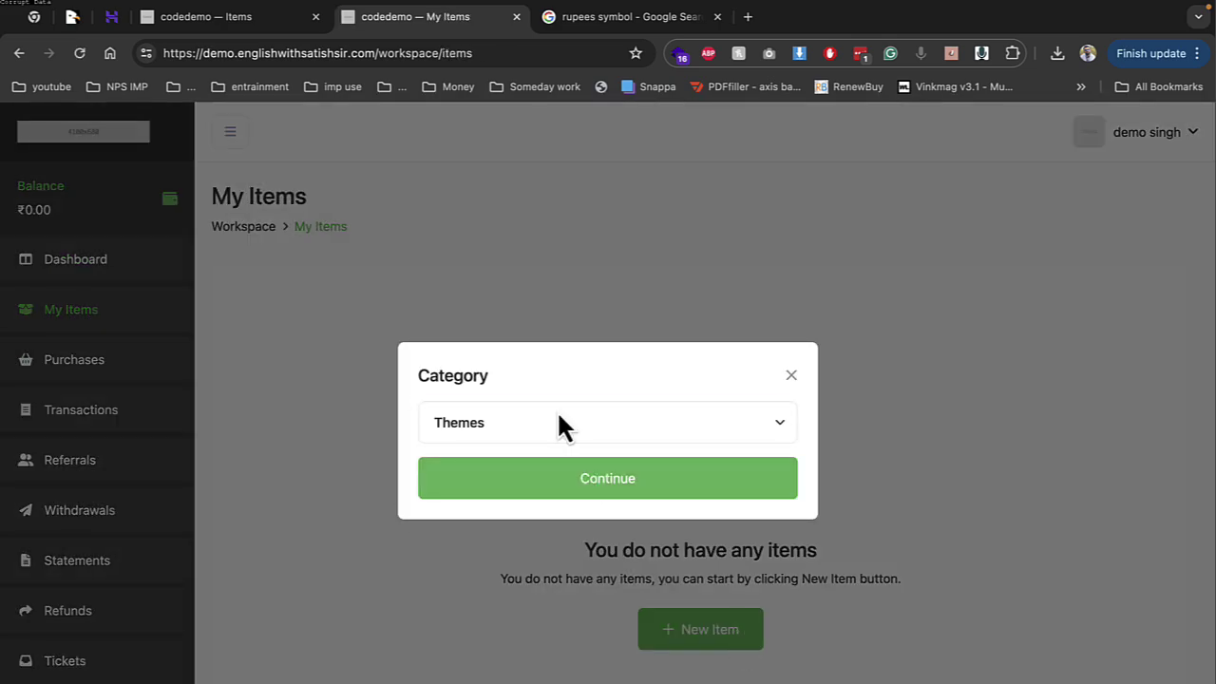
left_click(559, 416)
left_click(545, 426)
left_click(583, 480)
Enter 'wordpress' as the item name and paste 'wordpress' into the description
left_click(432, 370)
type("wo")
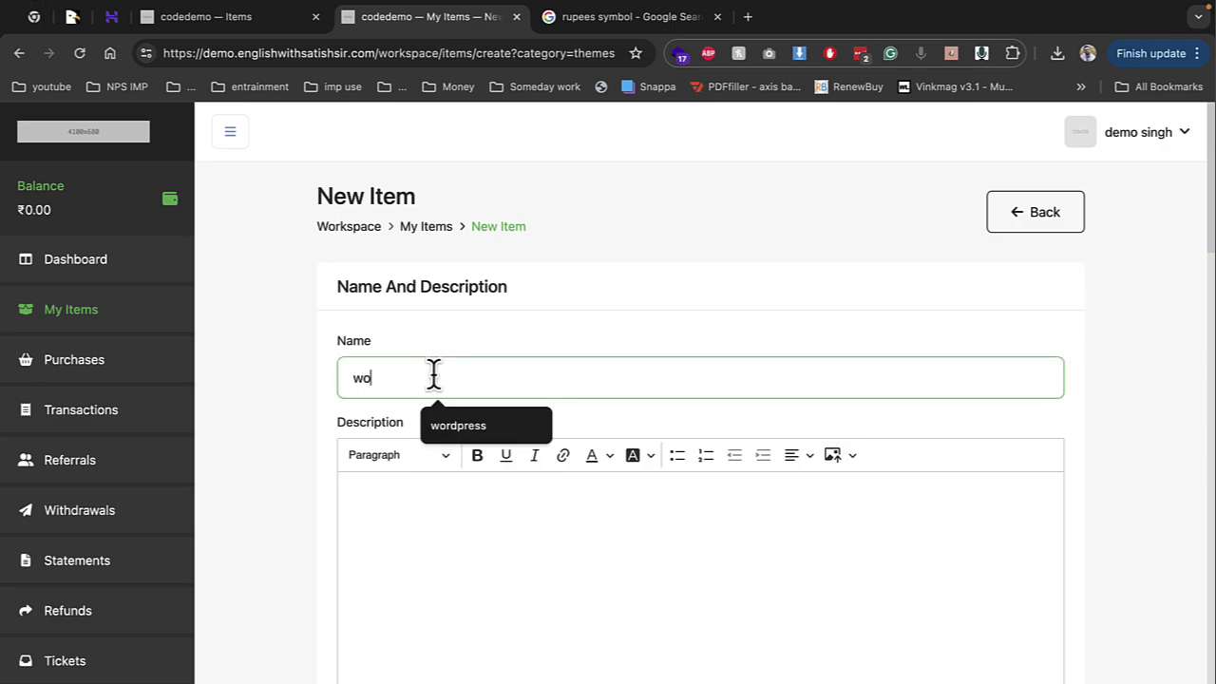
key("Down")
key("Return")
double_click(433, 375)
key("ctrl+c")
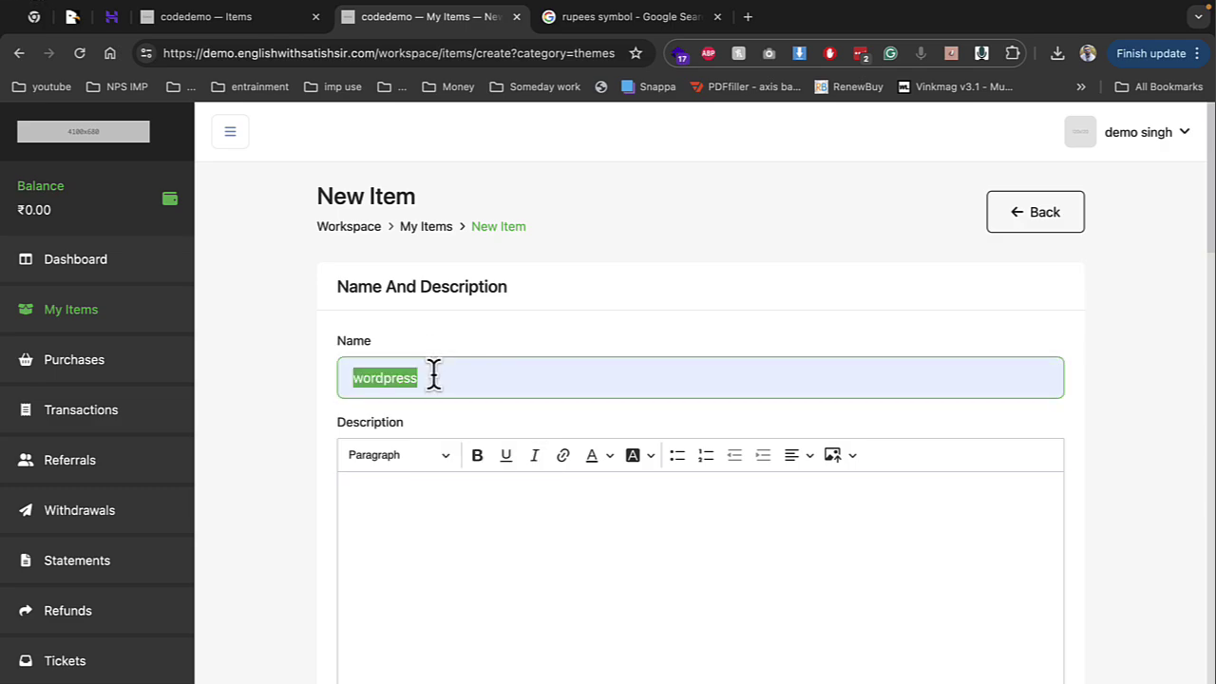
key("Tab")
key("ctrl+v")
key("ctrl+v")
key("ctrl+v")
key("ctrl+v")
key("ctrl+v")
key("ctrl+v")
scroll(470, 427, "down", 10)
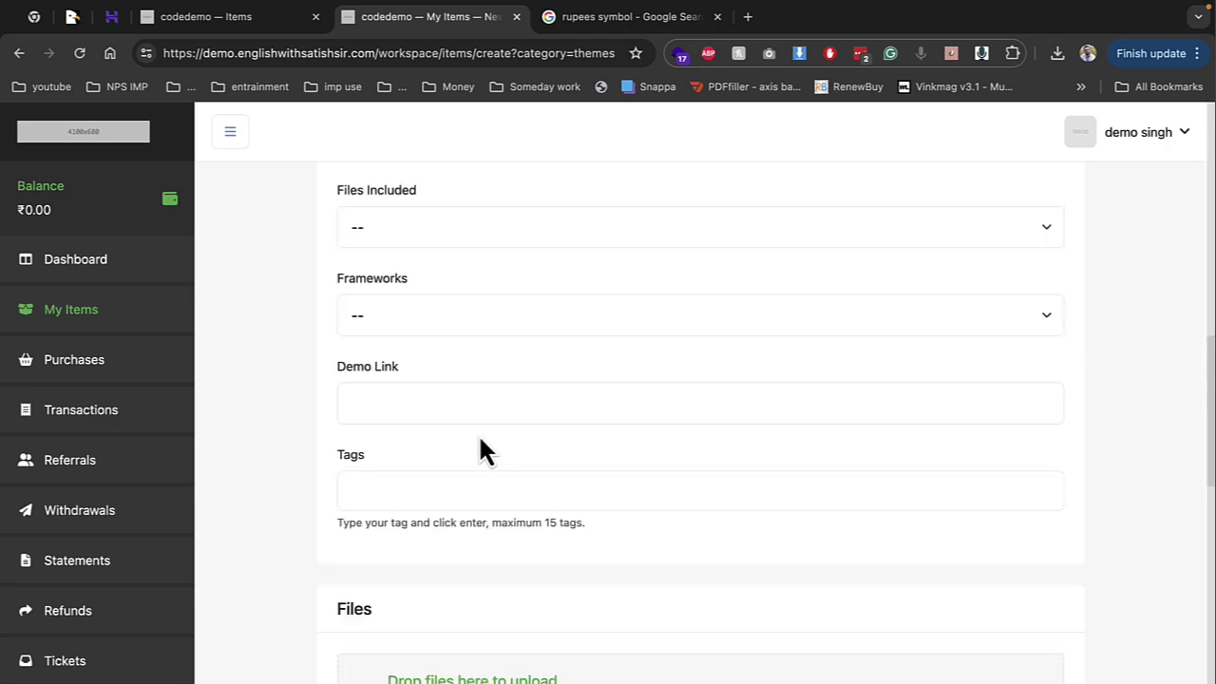
scroll(480, 437, "up", 8)
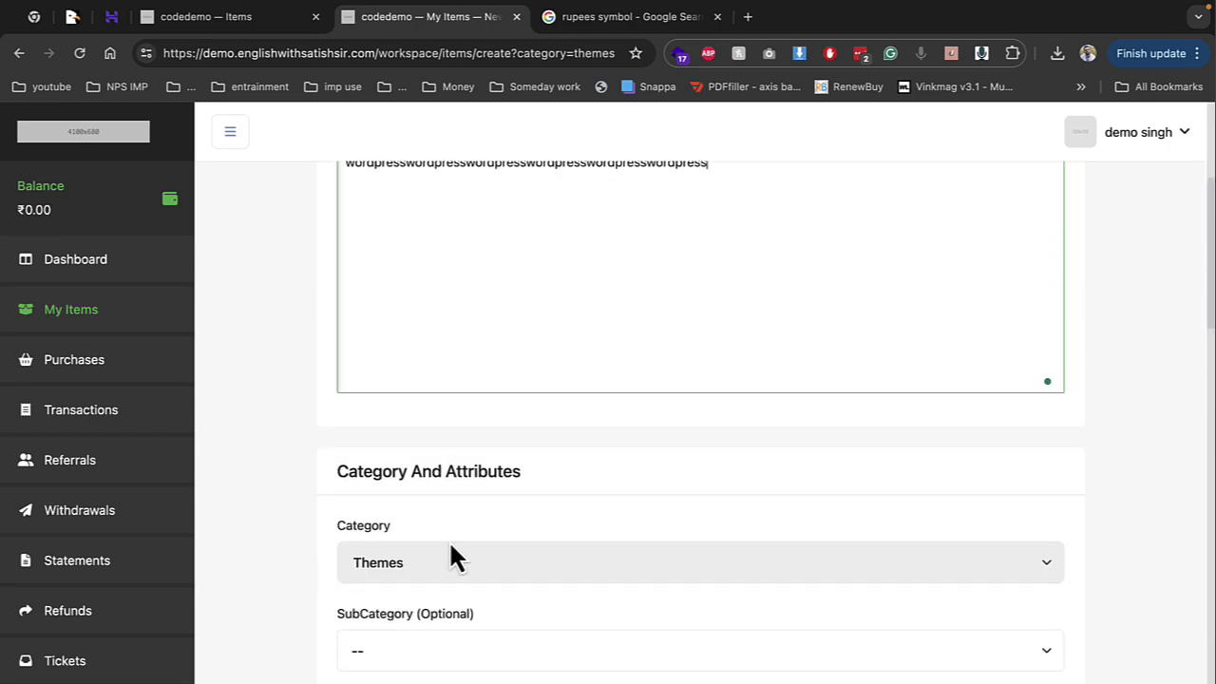
left_click(448, 543)
Set the subcategory to WordPress and High Resolution to Yes
left_click(441, 669)
left_click(425, 466)
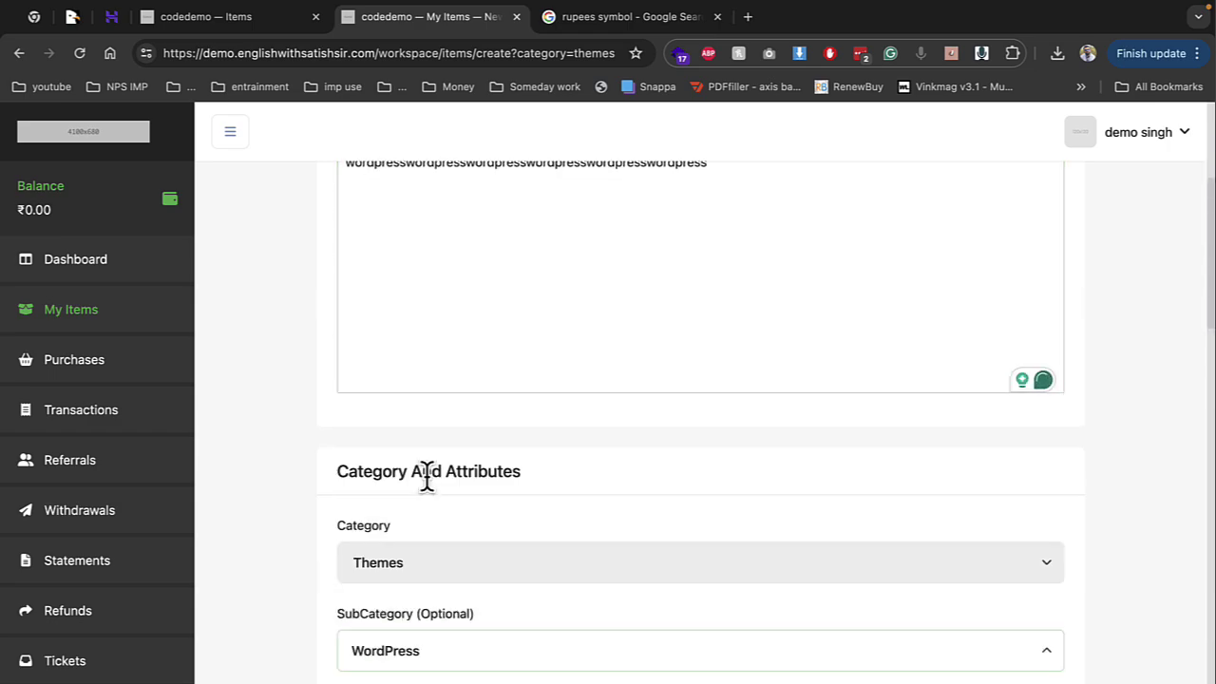
left_click(407, 659)
left_click(333, 538)
scroll(275, 560, "down", 6)
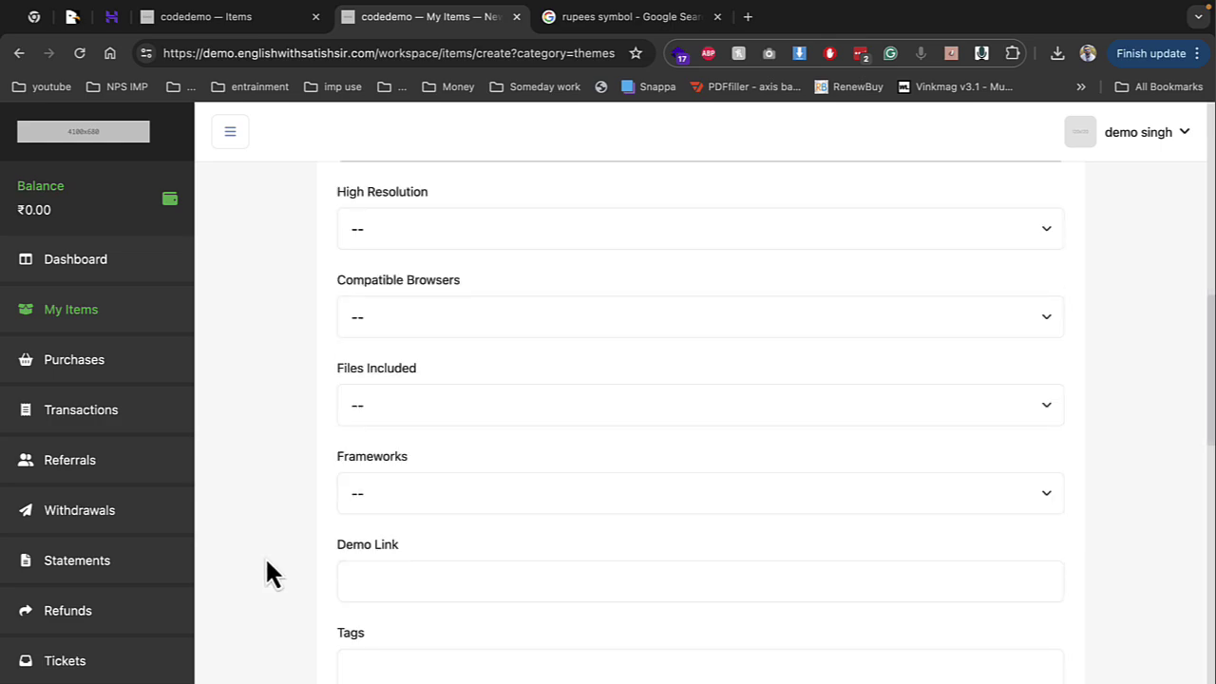
scroll(410, 233, "up", 3)
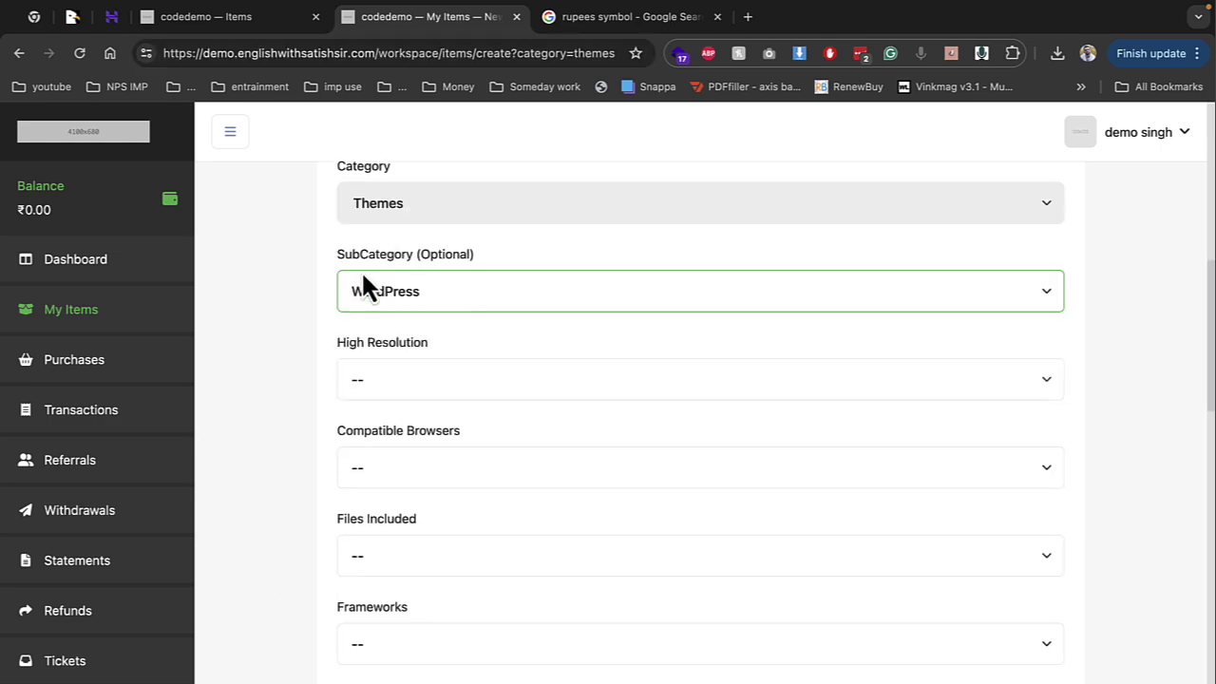
left_click(392, 380)
left_click(389, 419)
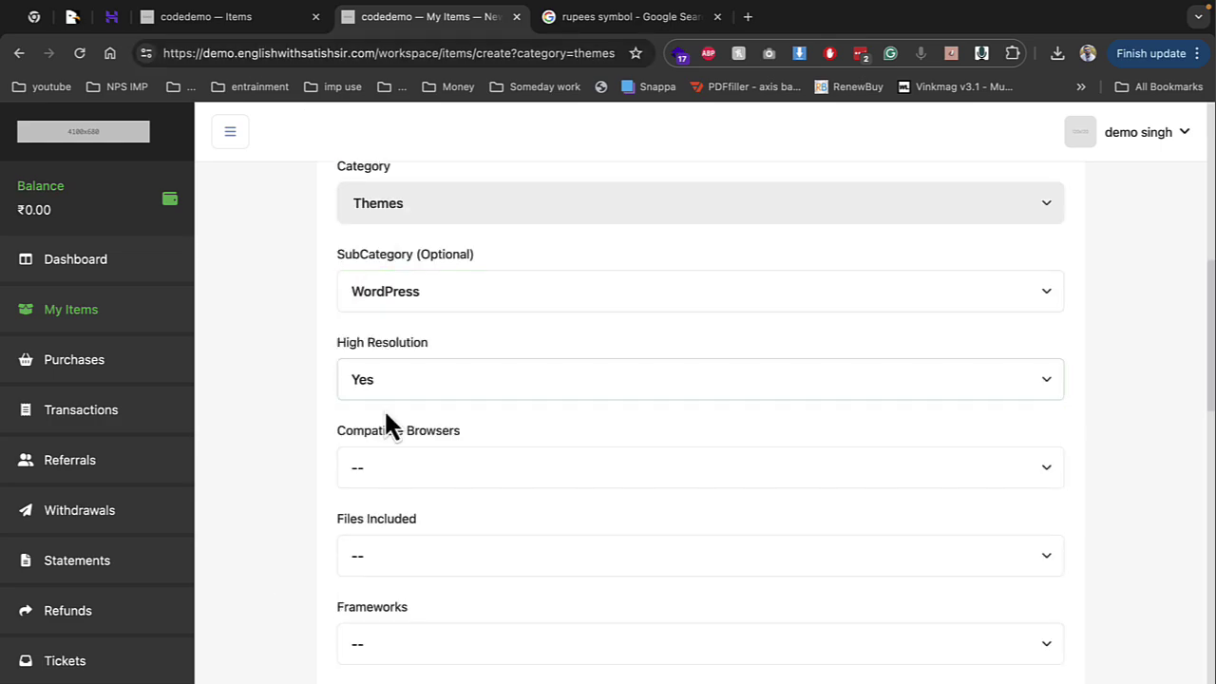
Mark Firefox and Chrome as the compatible browsers
left_click(406, 479)
left_click(385, 549)
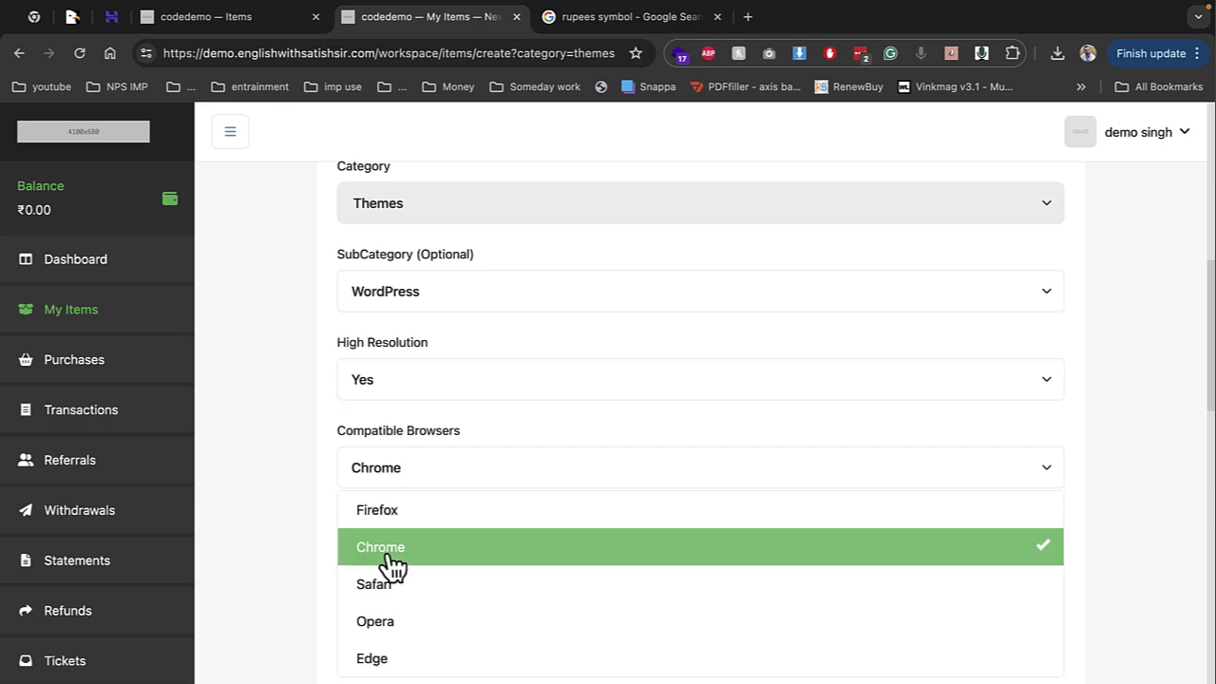
left_click(393, 564)
left_click(266, 570)
left_click(405, 475)
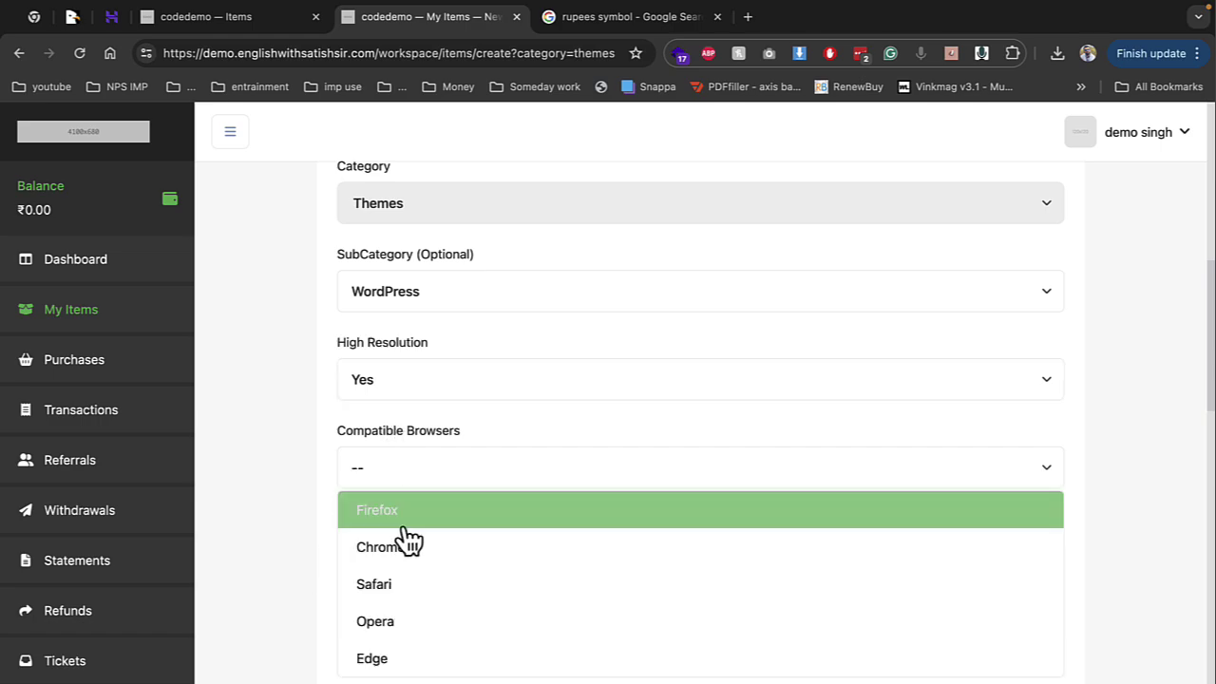
left_click(403, 522)
left_click(407, 552)
left_click(289, 570)
Set the included files to PHP and add React and Wordpress as frameworks
left_click(371, 560)
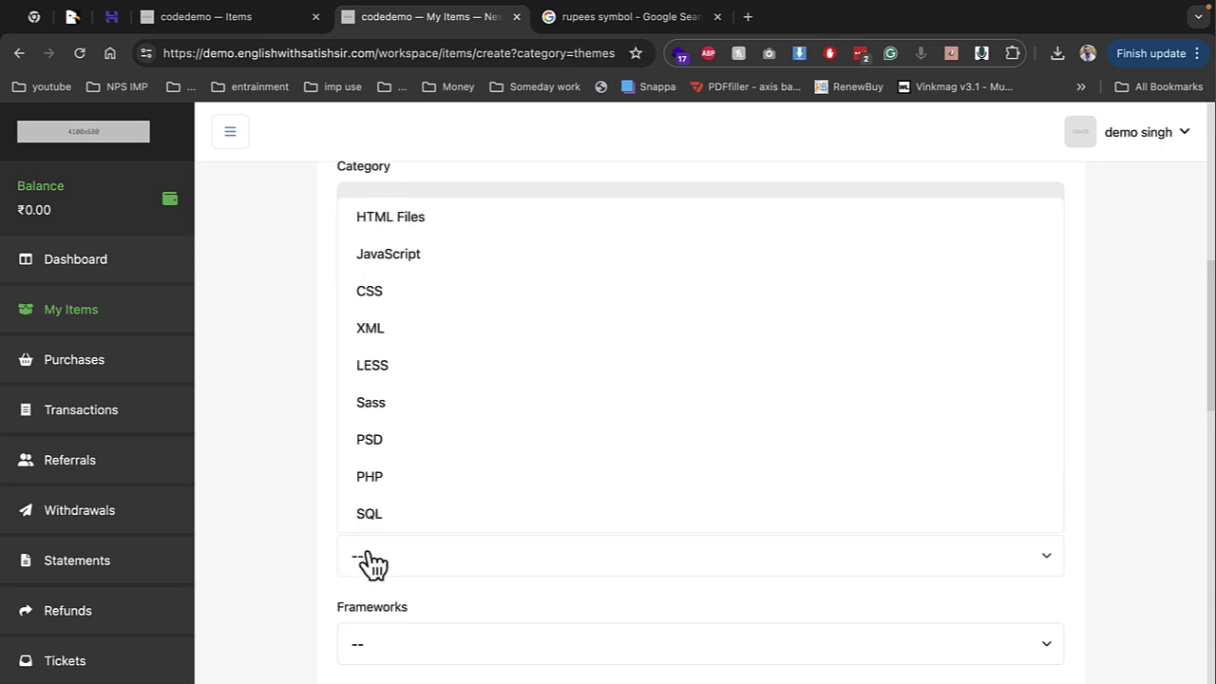
scroll(385, 532, "down", 3)
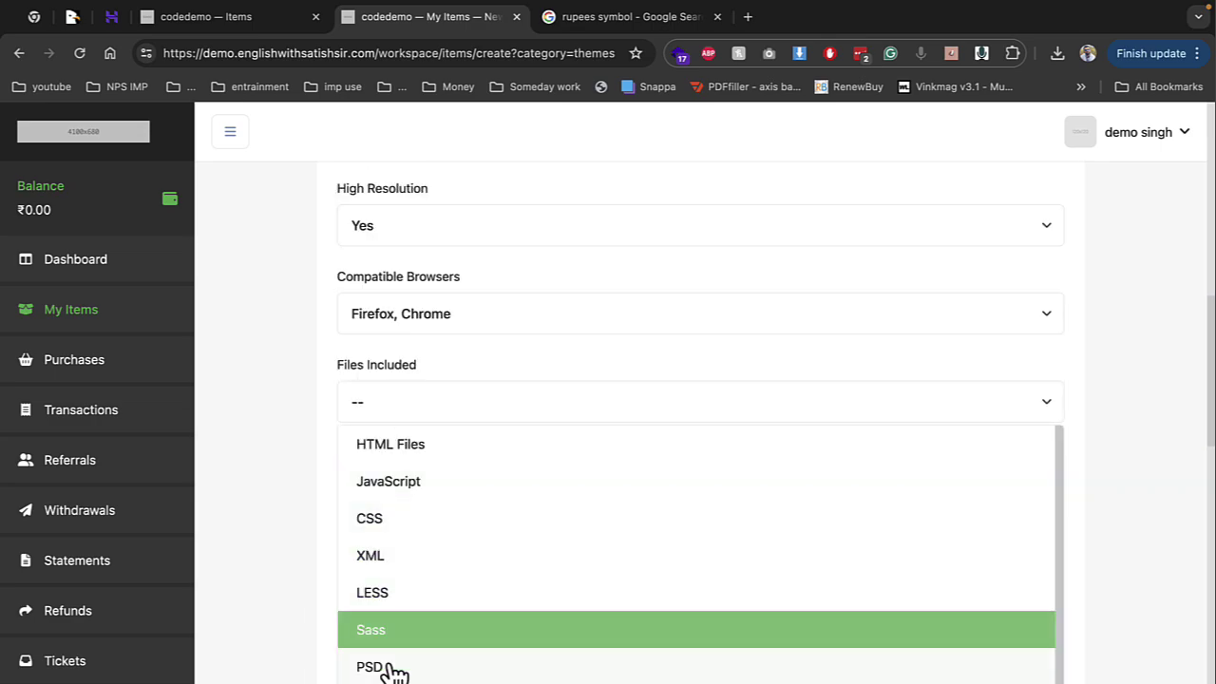
left_click(392, 669)
left_click(239, 528)
left_click(451, 484)
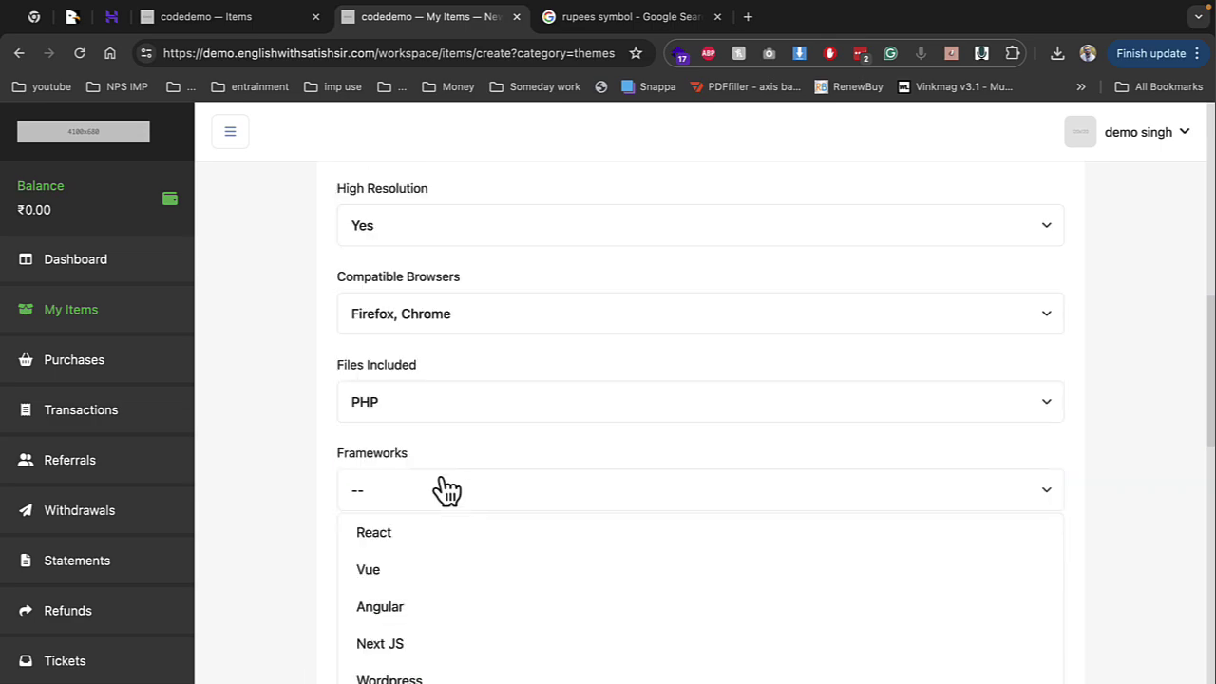
left_click(381, 549)
left_click(389, 678)
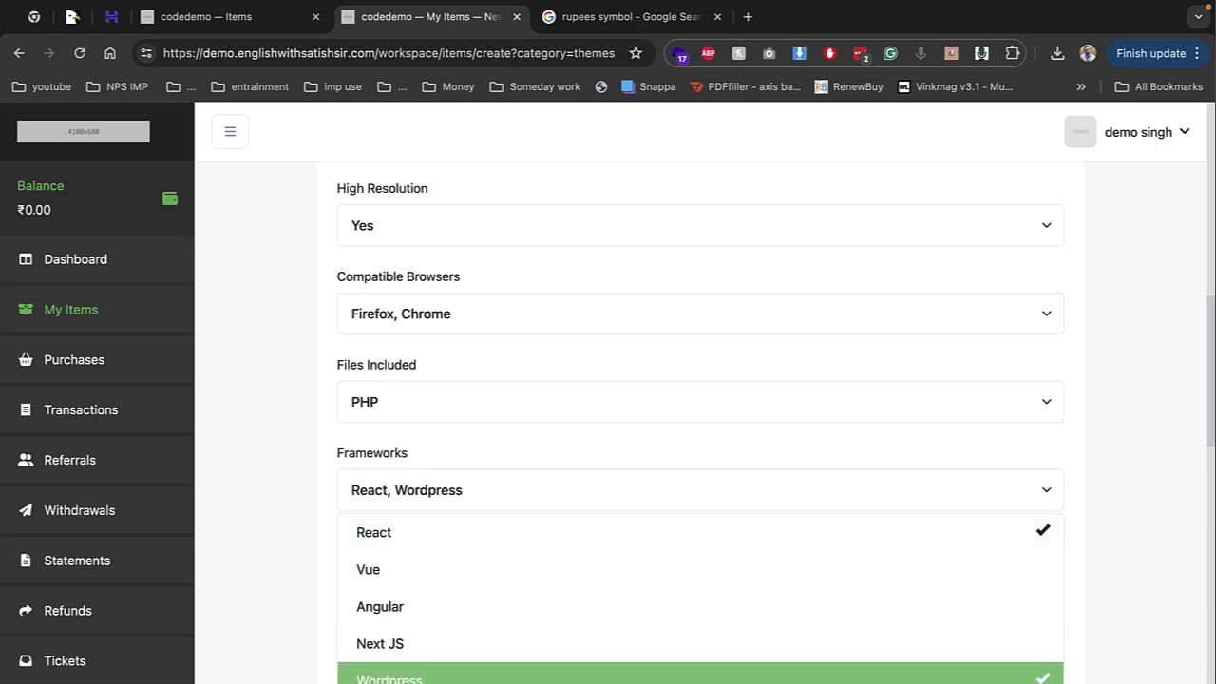
left_click(317, 535)
Fill in the demo link from the suggested value, then move to the Tags field
scroll(347, 521, "down", 2)
left_click(395, 440)
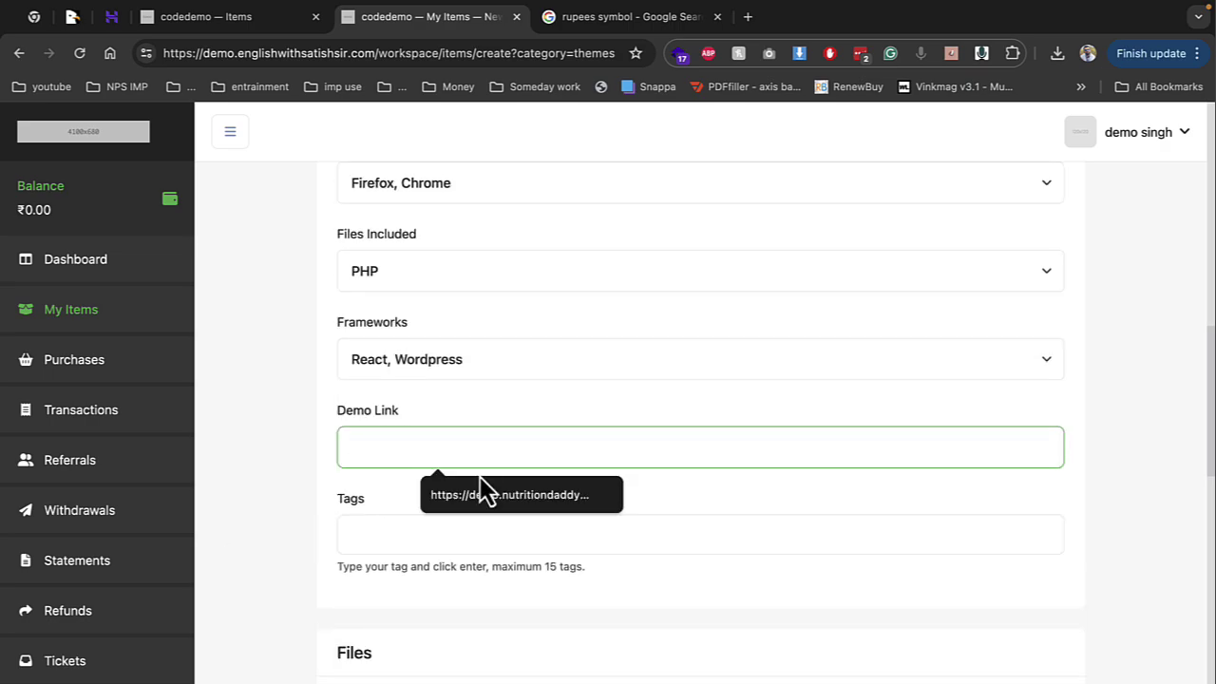
left_click(492, 484)
left_click(401, 534)
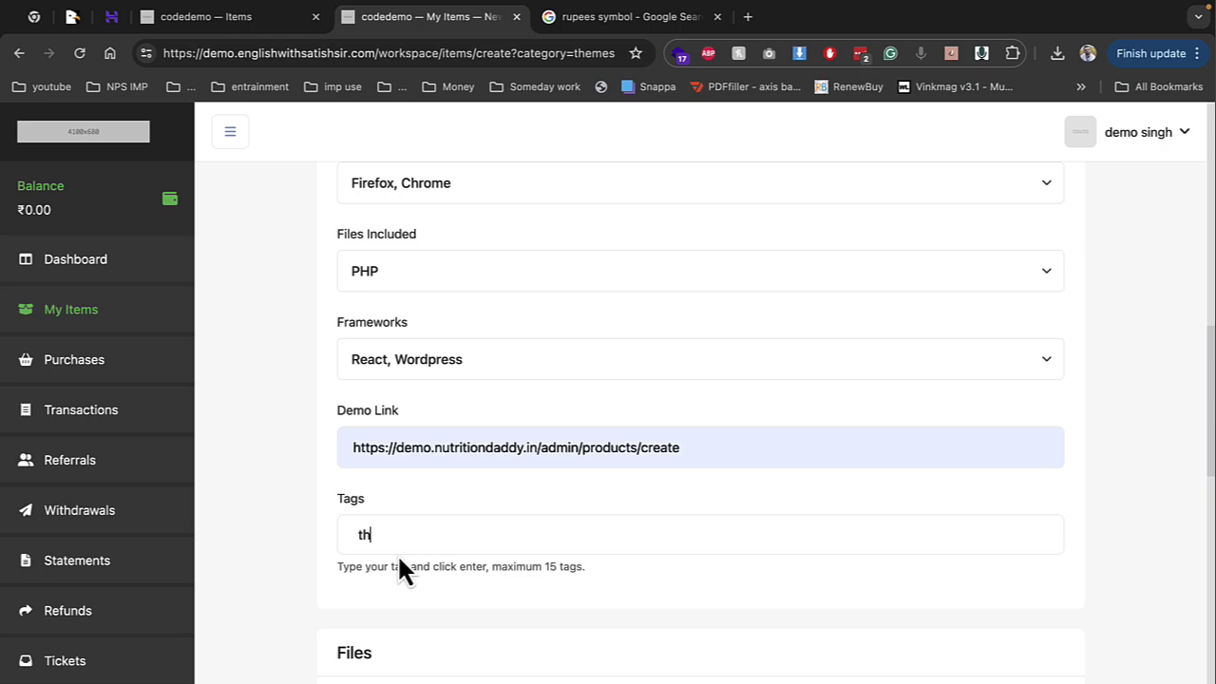
Add the theme tag, then upload 1.jpeg and the sample CSV zip as item files
key("Return")
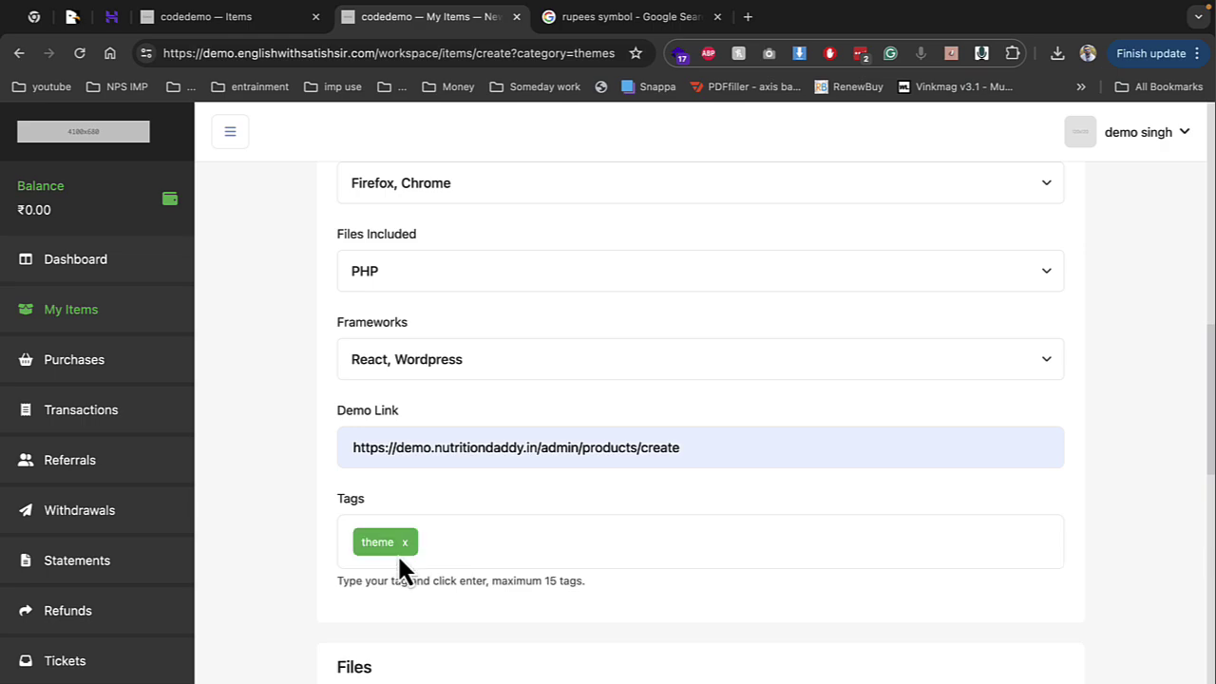
scroll(692, 549, "down", 3)
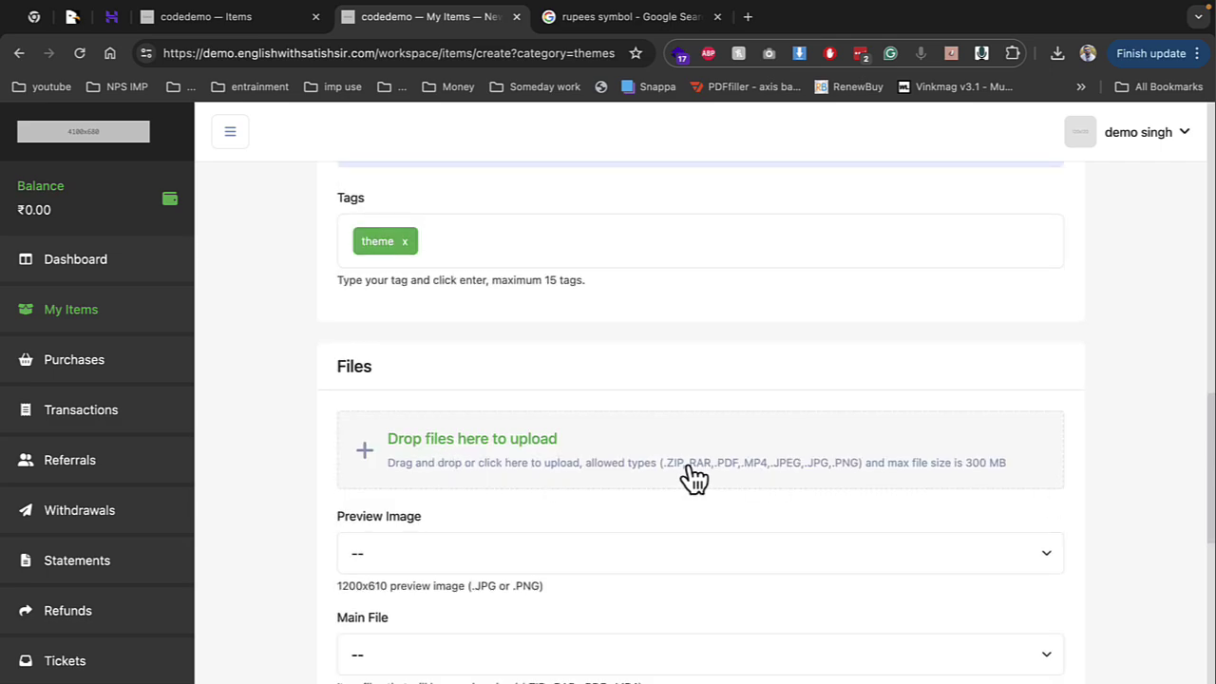
left_click(773, 477)
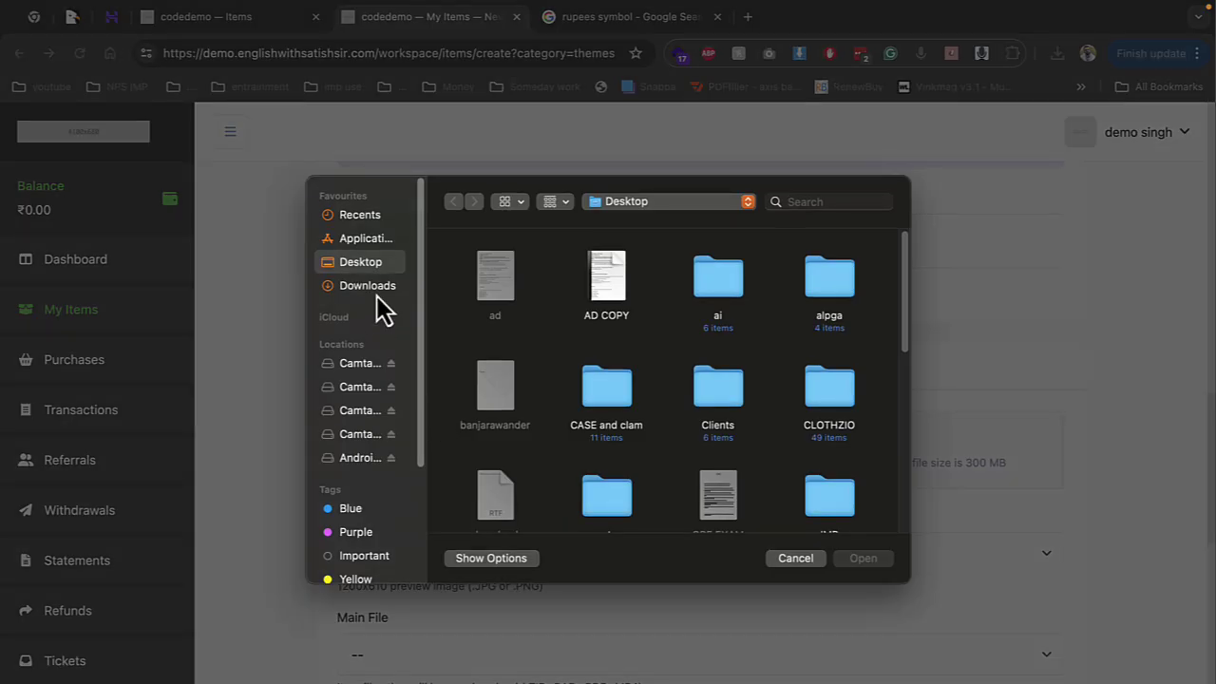
left_click(373, 288)
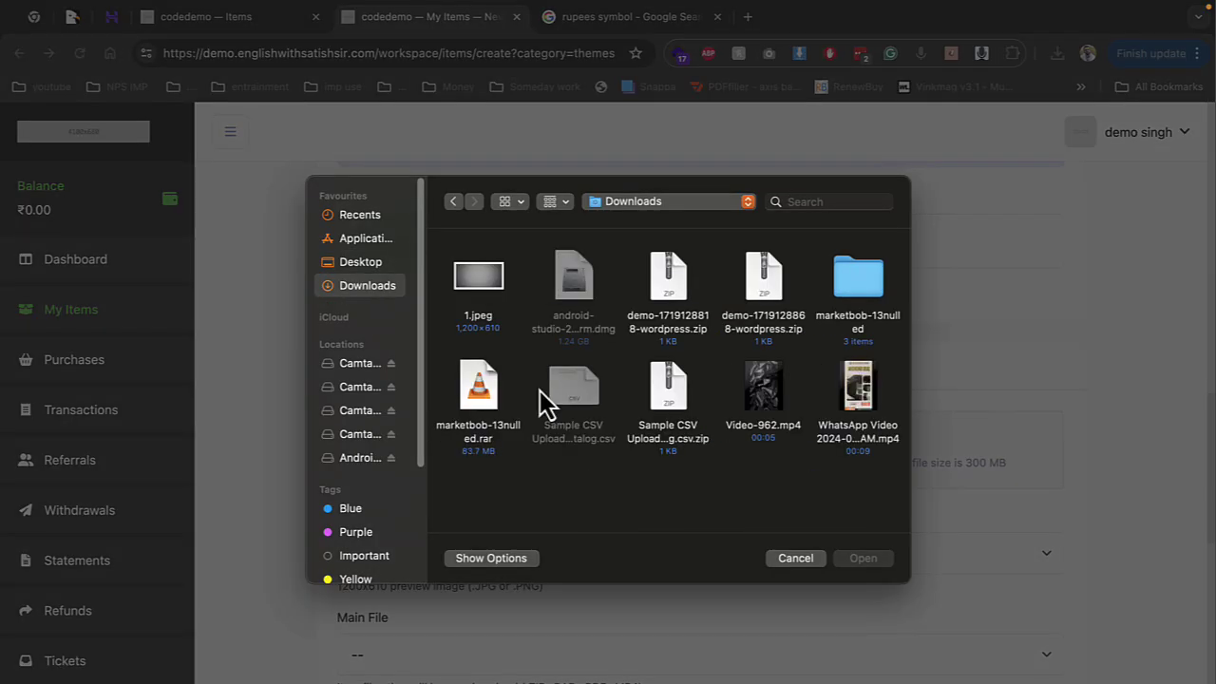
double_click(486, 288)
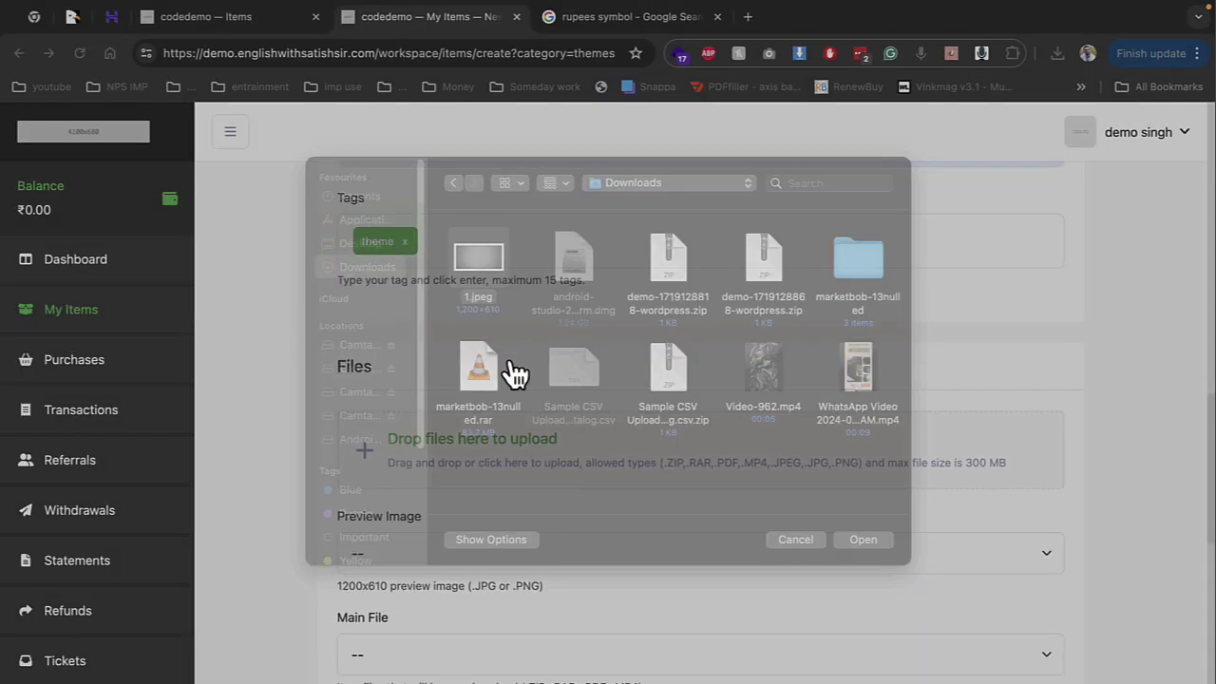
left_click(498, 518)
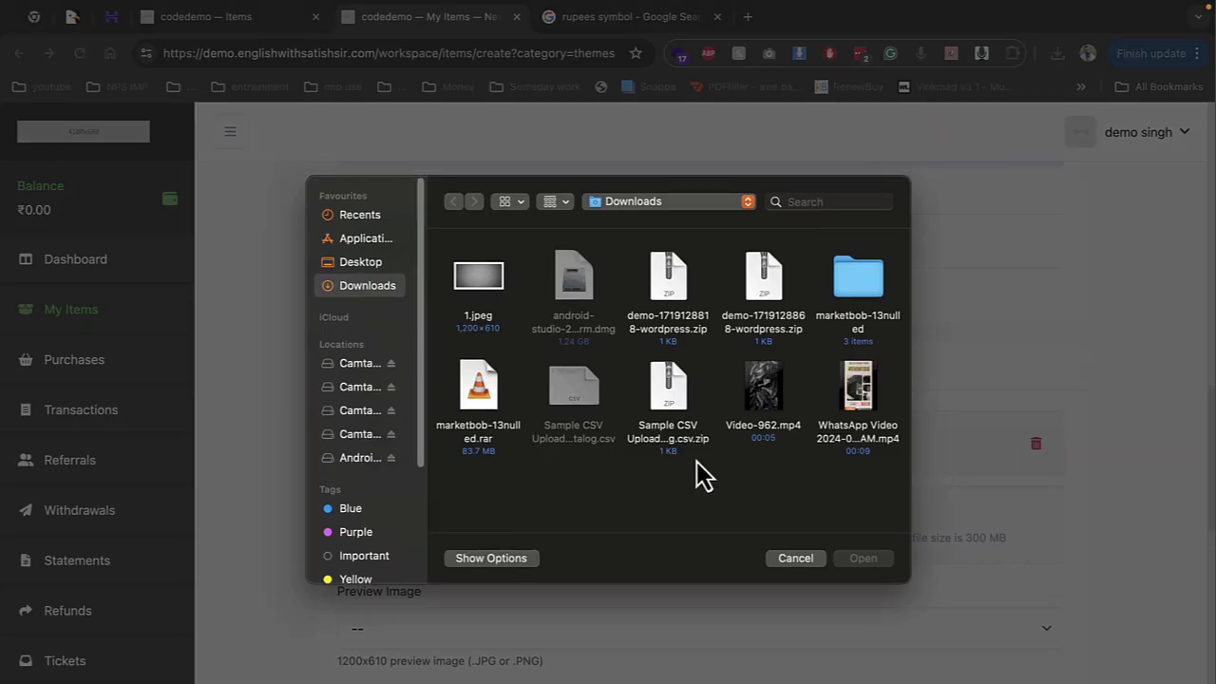
double_click(670, 376)
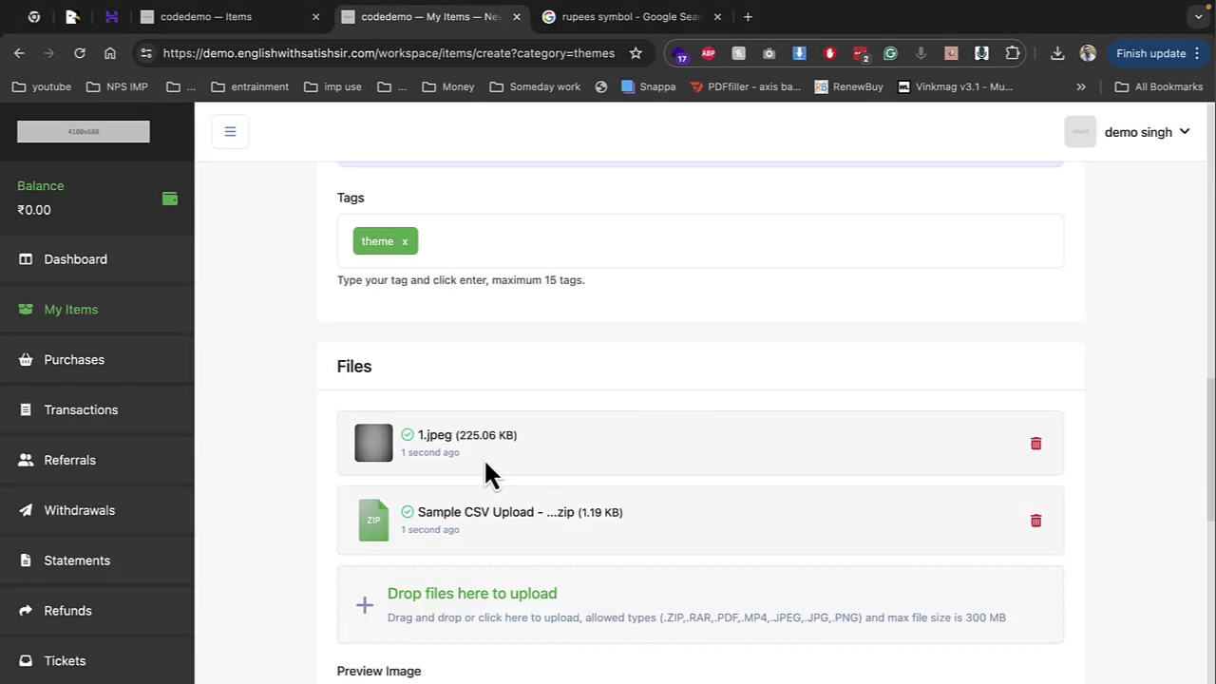
Set 1.jpeg as the preview image and the sample CSV zip as the main file
scroll(484, 458, "down", 3)
left_click(415, 397)
left_click(404, 443)
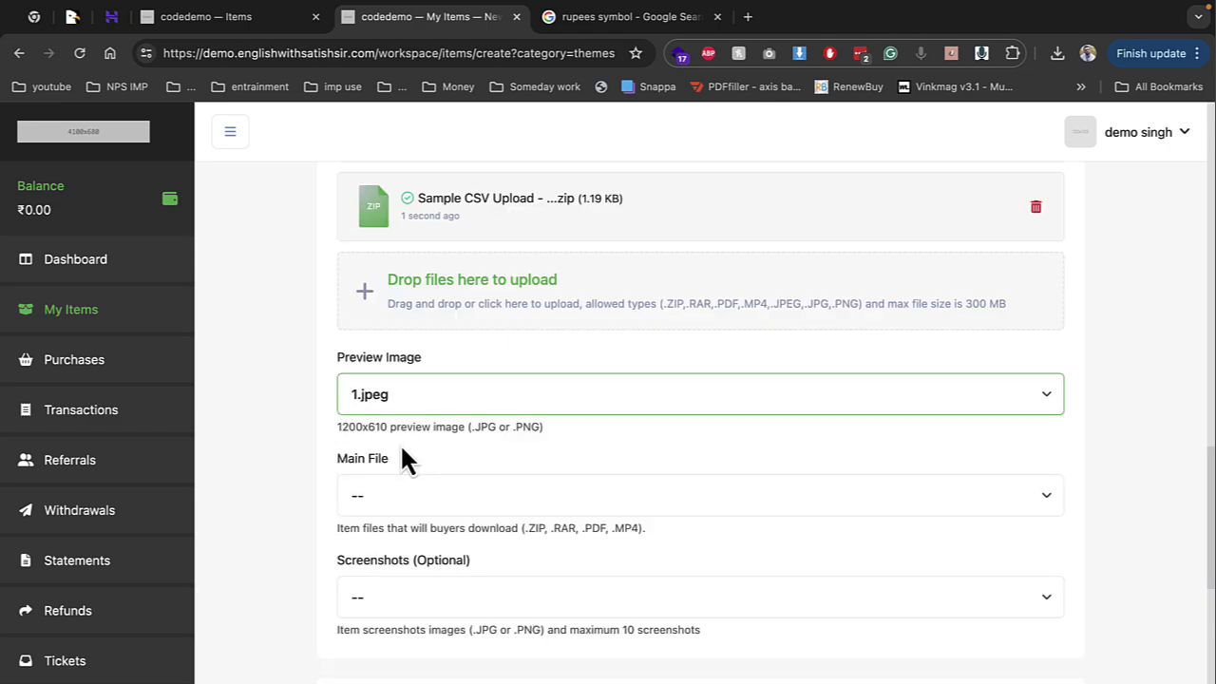
left_click(409, 491)
left_click(422, 574)
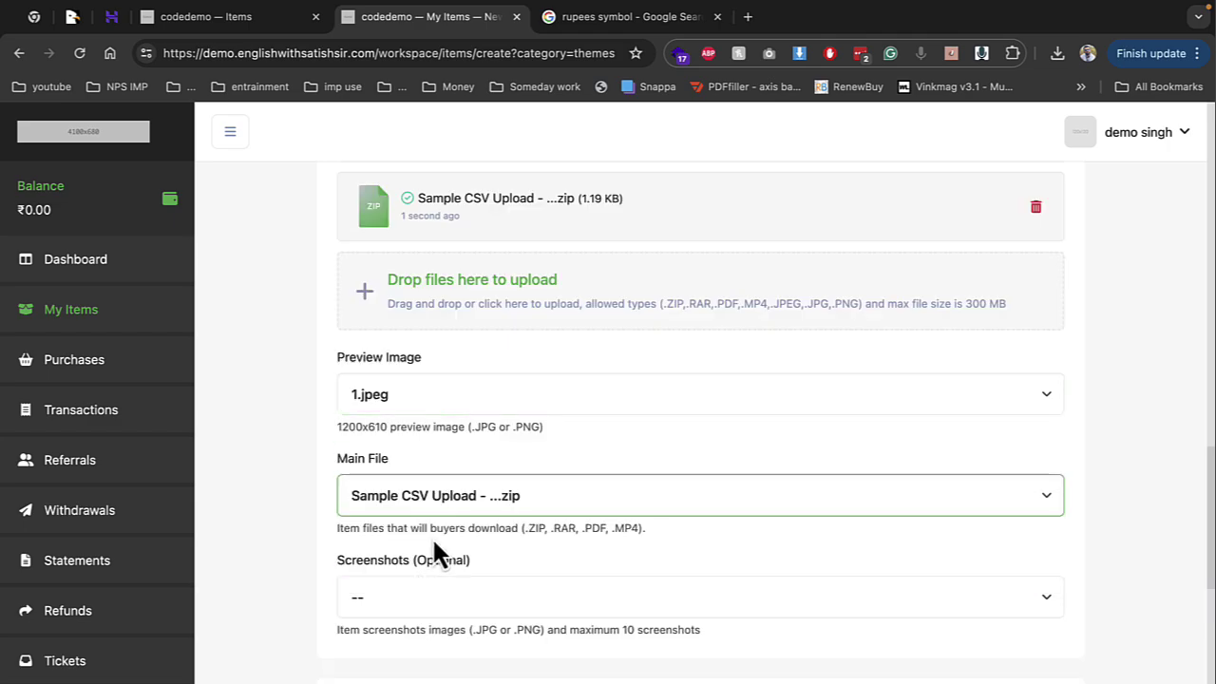
Enter ₹222 as the regular and ₹2222 as the extended license price
scroll(448, 601, "down", 3)
left_click(441, 528)
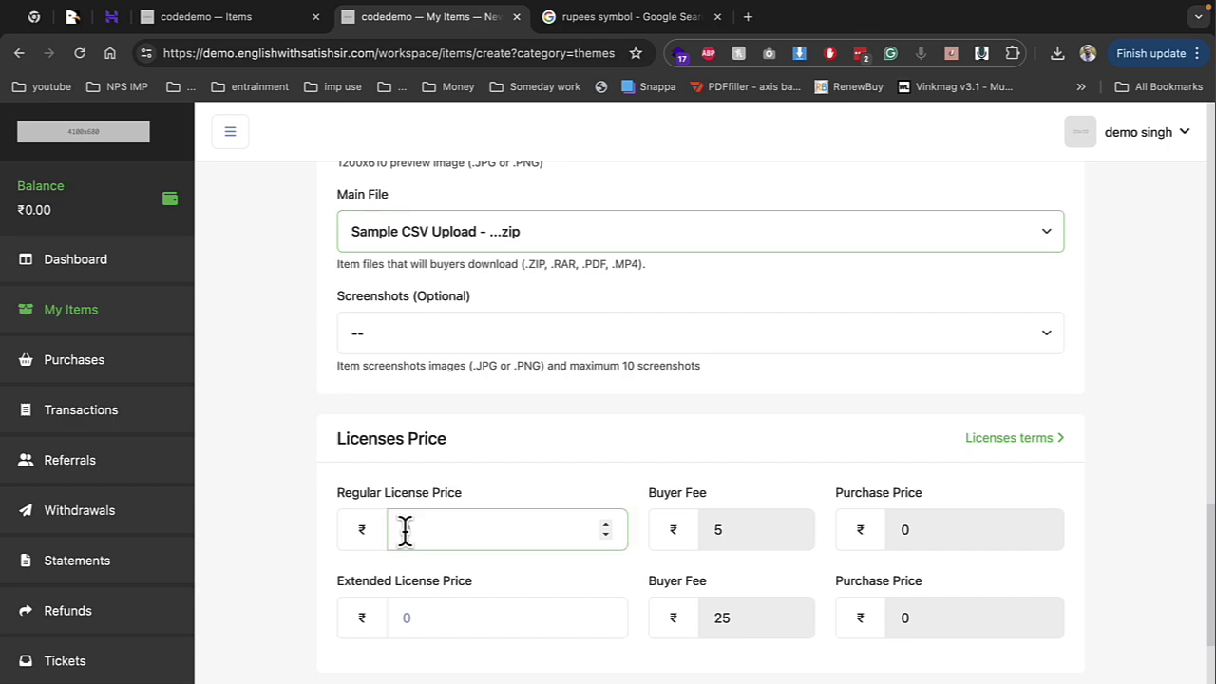
type("222")
left_click(434, 619)
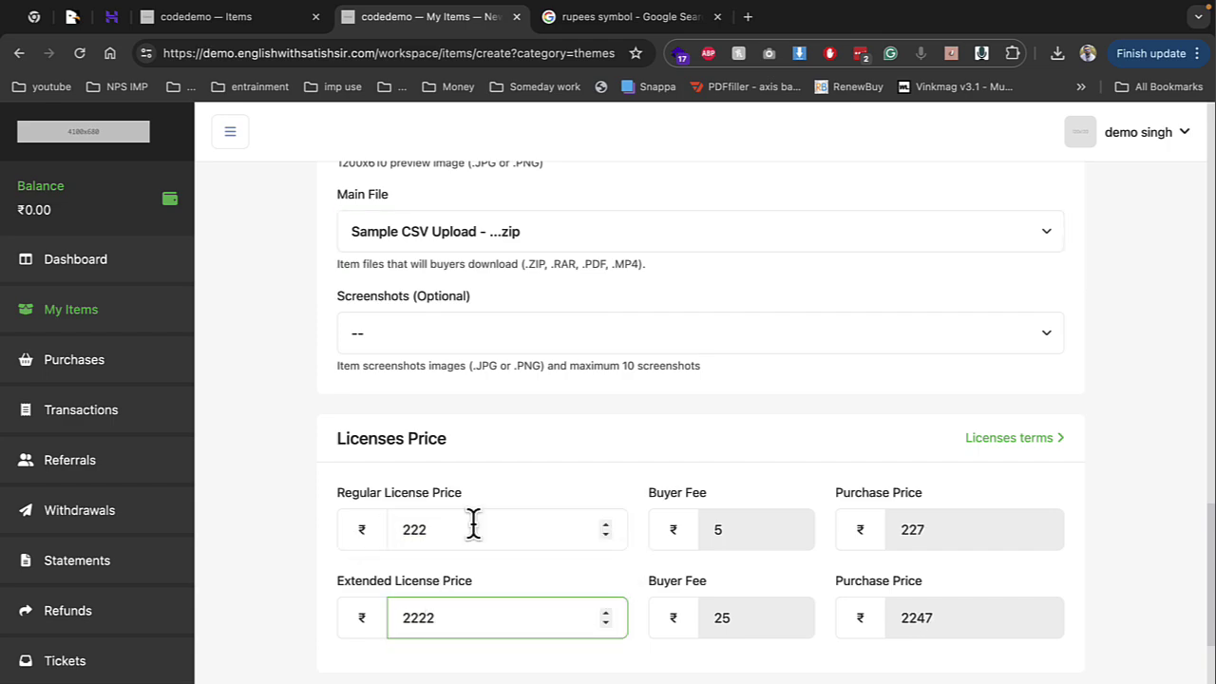
scroll(816, 549, "down", 1)
left_click(746, 540)
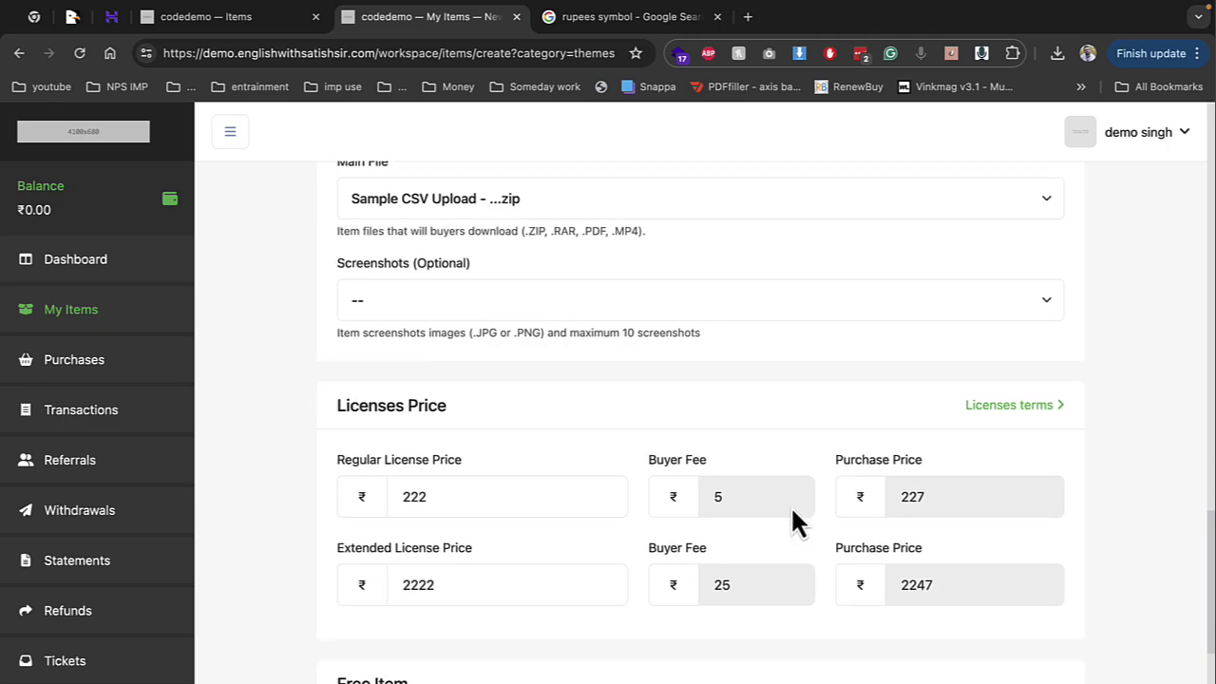
Write 'ss' as the reviewer message and submit the item for review
scroll(562, 630, "down", 4)
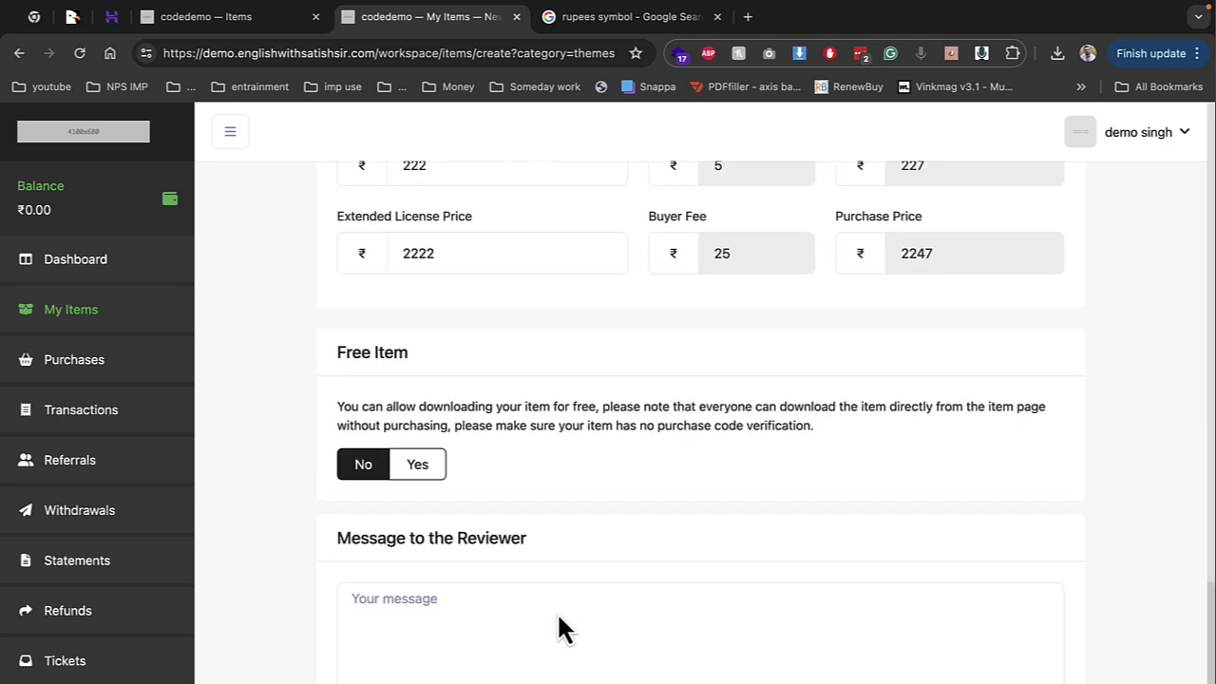
scroll(423, 456, "down", 1)
left_click(419, 460)
type("ss")
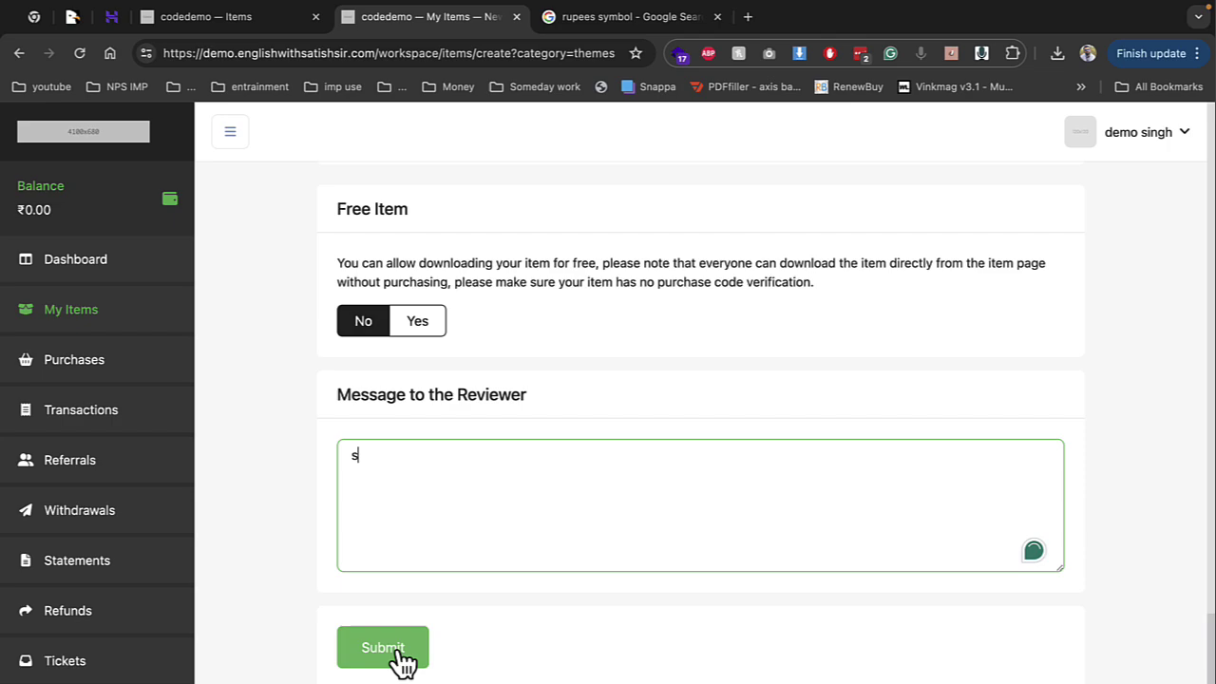
left_click(397, 657)
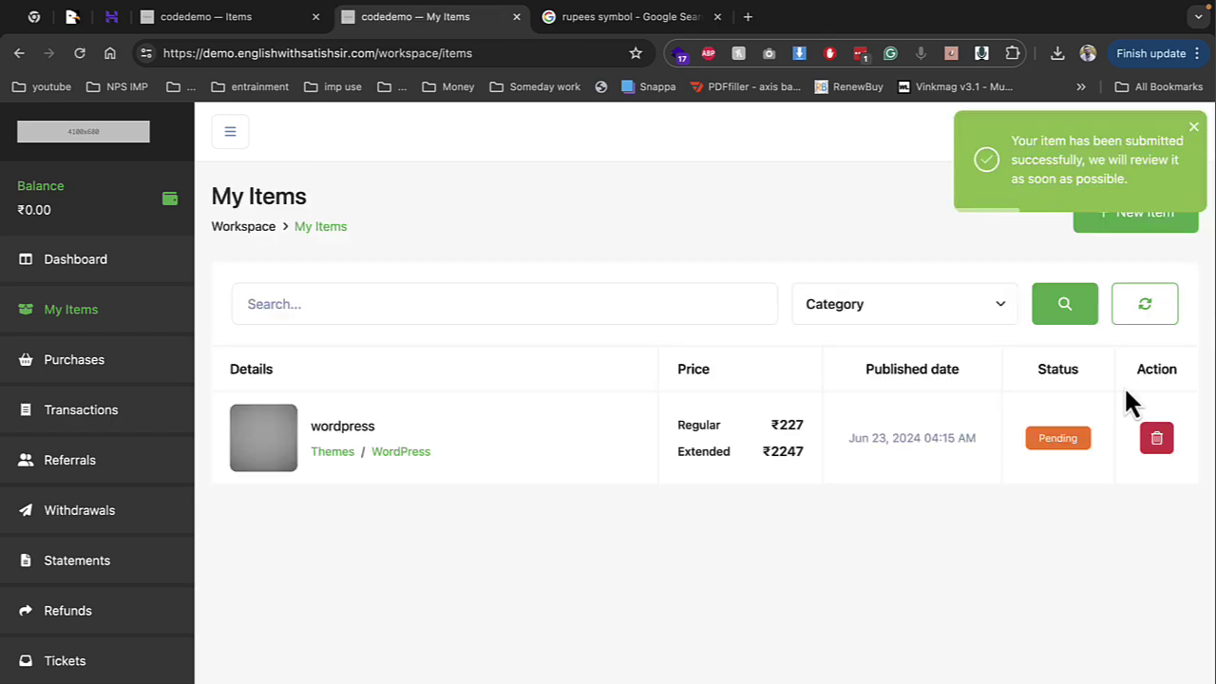
In the admin All Items list, open the wordpress item's details page
left_click(309, 22)
left_click(125, 306)
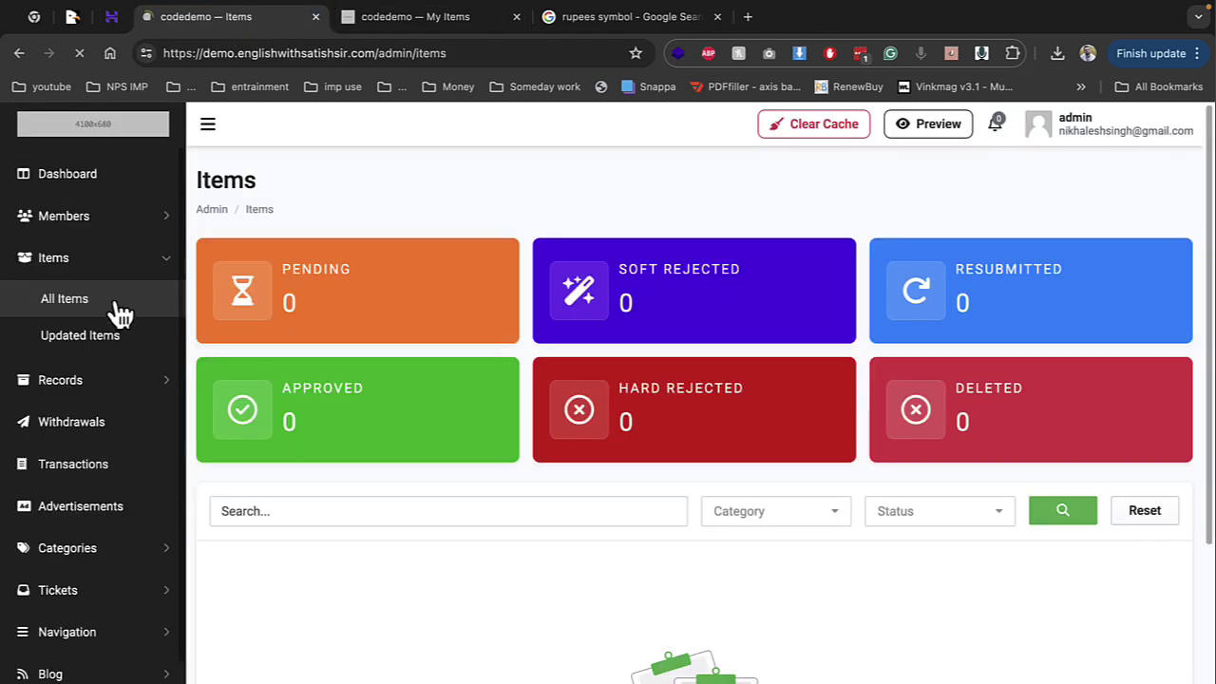
left_click(1176, 623)
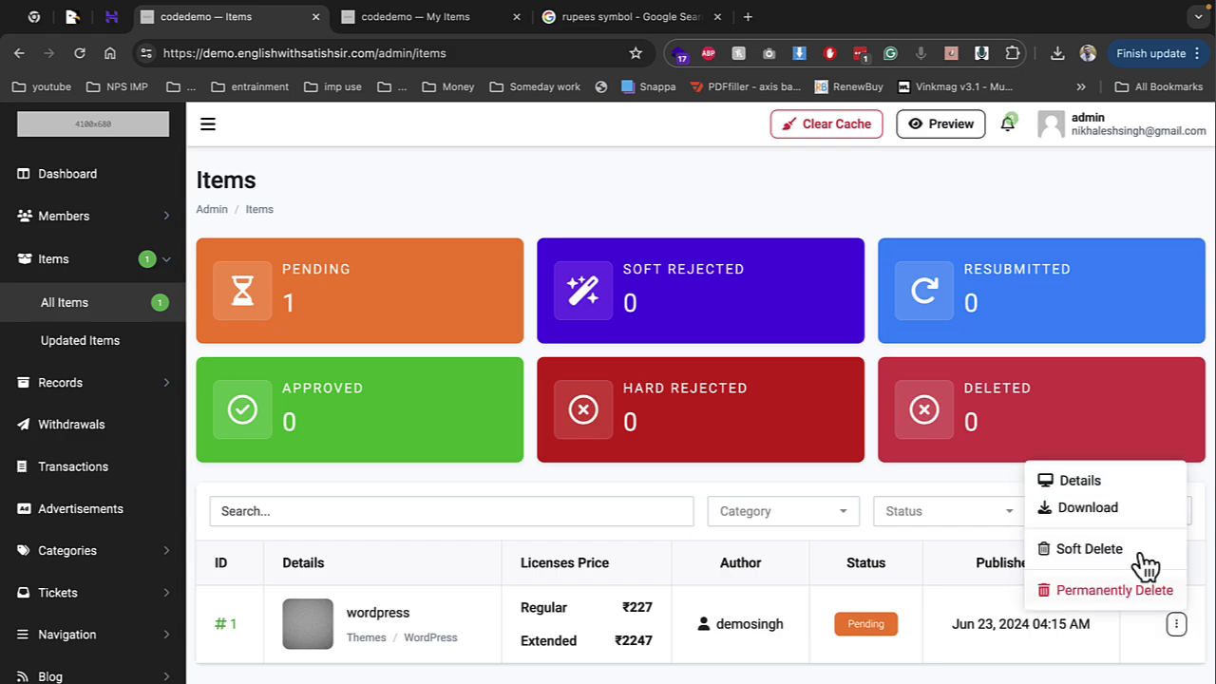
left_click(1088, 485)
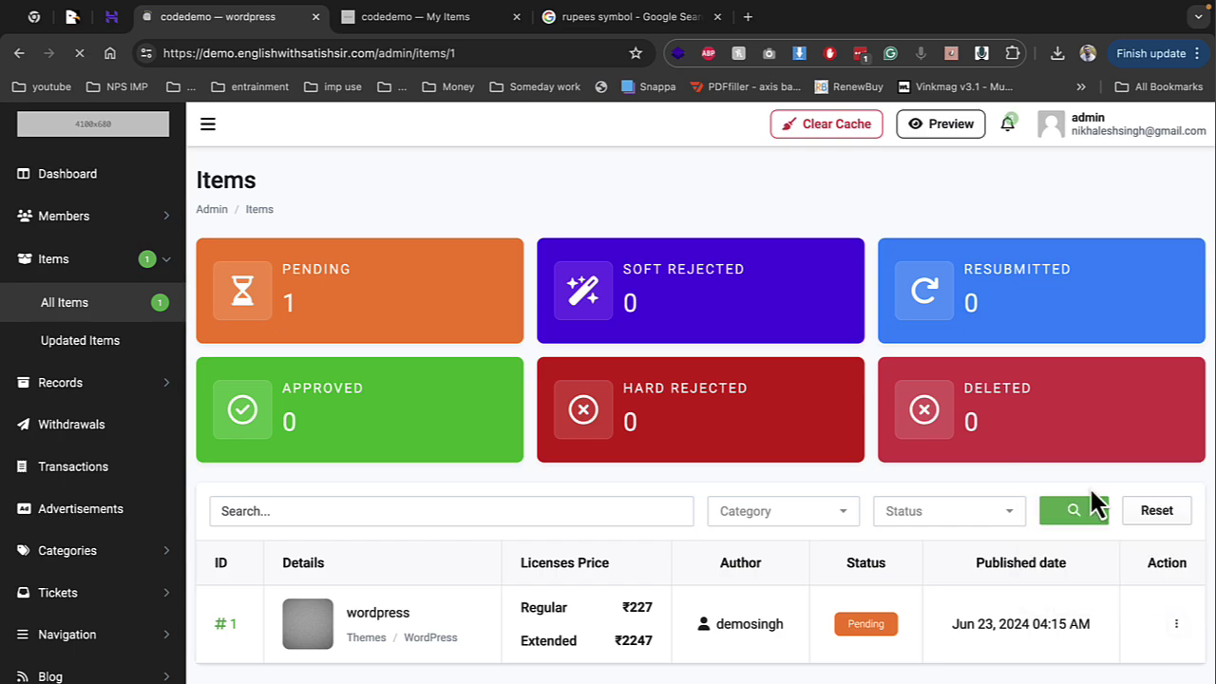
scroll(830, 481, "down", 2)
scroll(760, 488, "up", 2)
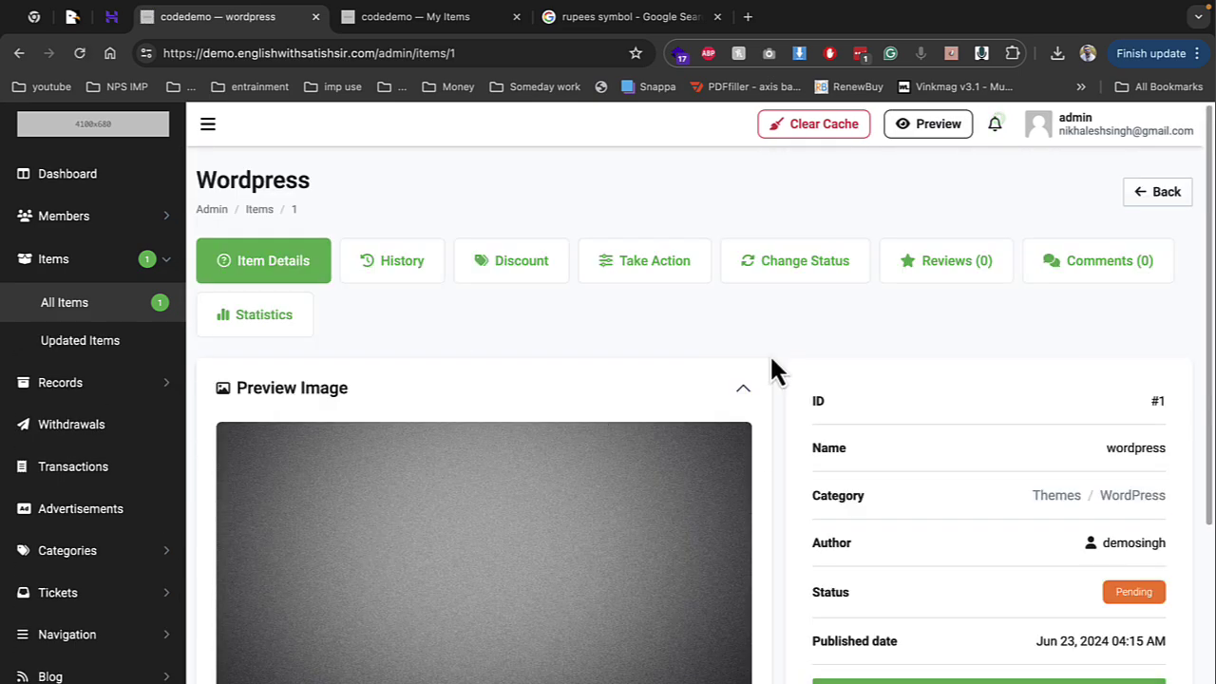
Change the item's status to Approved, save, download its files, and return to details
left_click(802, 266)
left_click(312, 523)
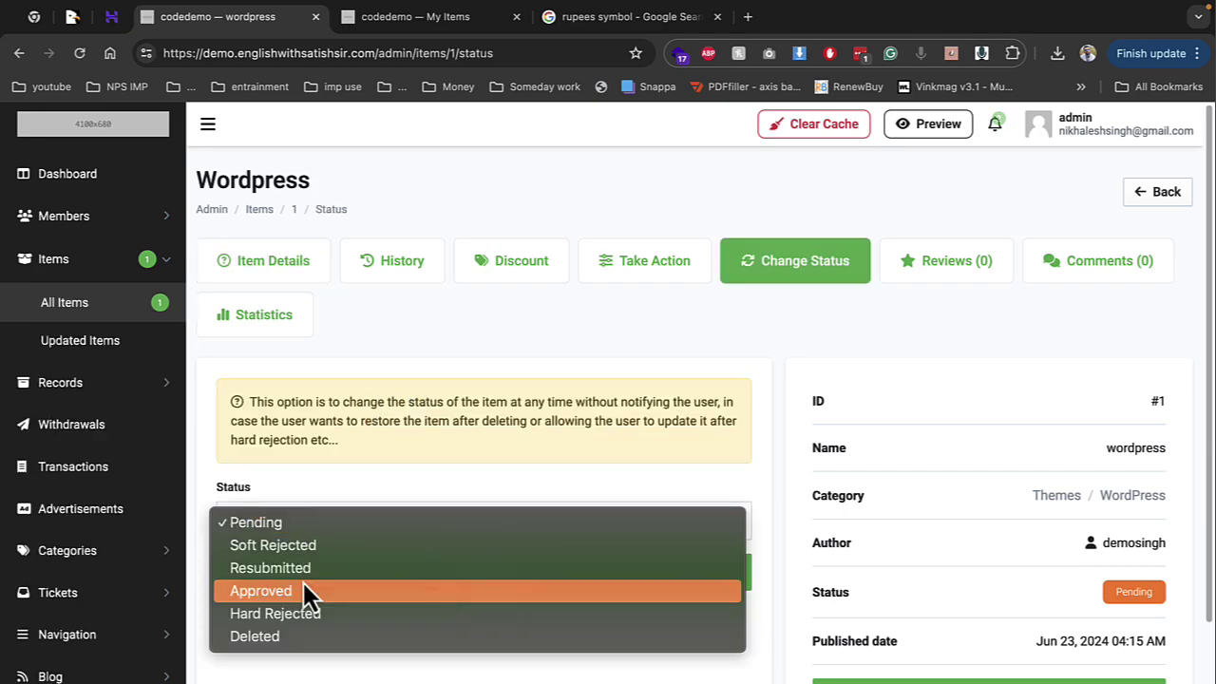
left_click(300, 591)
left_click(391, 575)
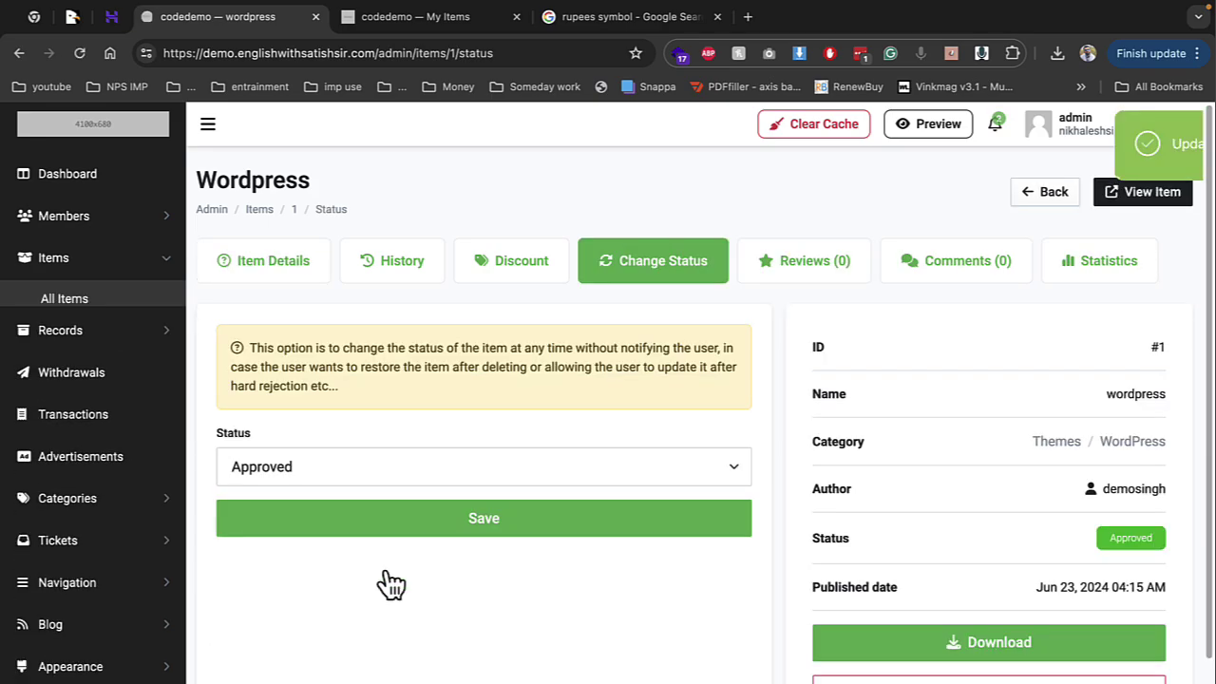
left_click(992, 646)
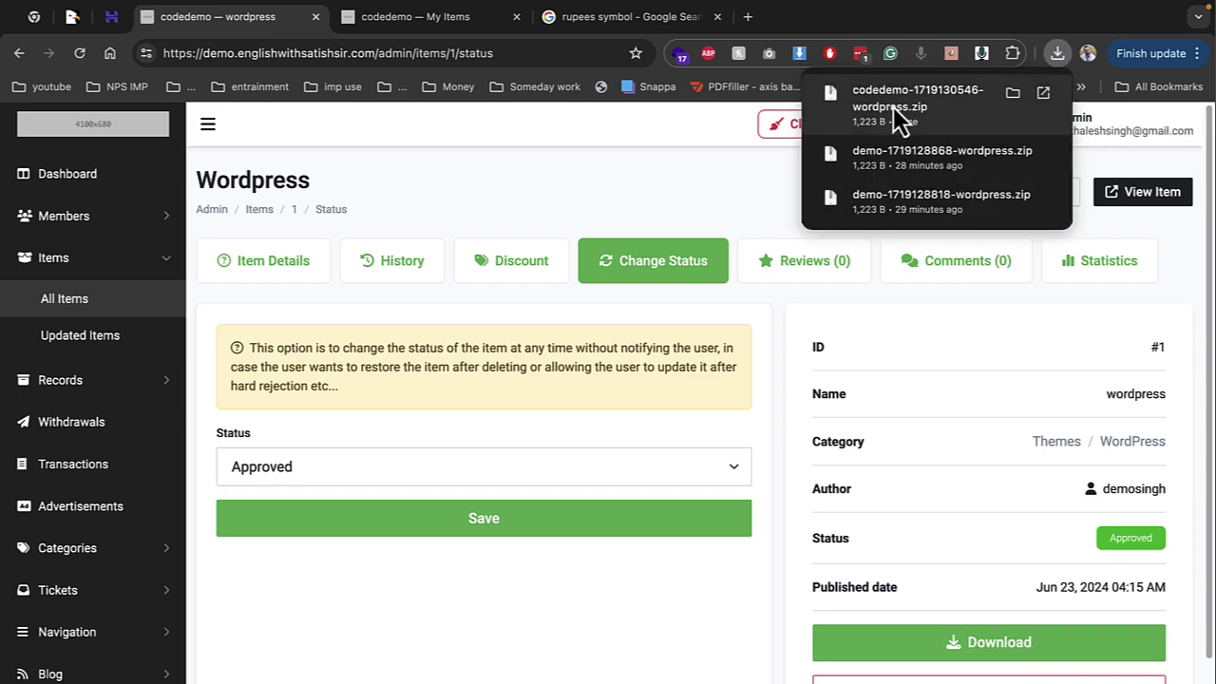
left_click(268, 266)
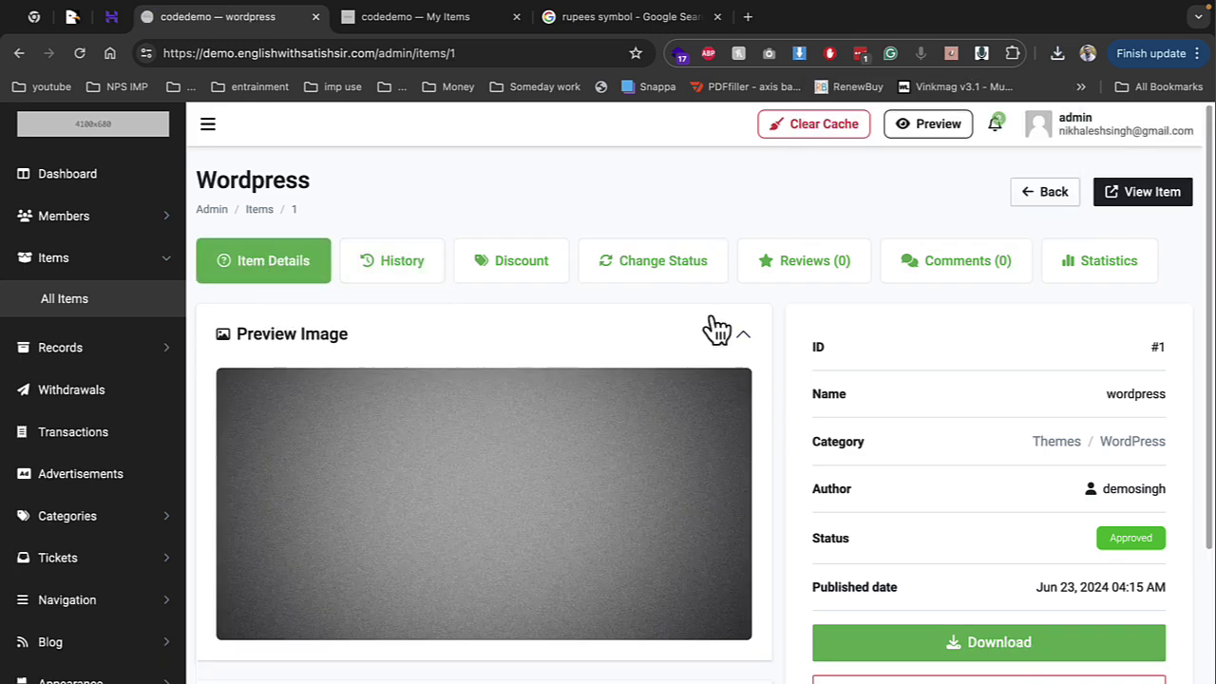
View the wordpress item's storefront page, try Live Preview, and close the 404 preview tab
left_click(1151, 192)
scroll(581, 380, "down", 3)
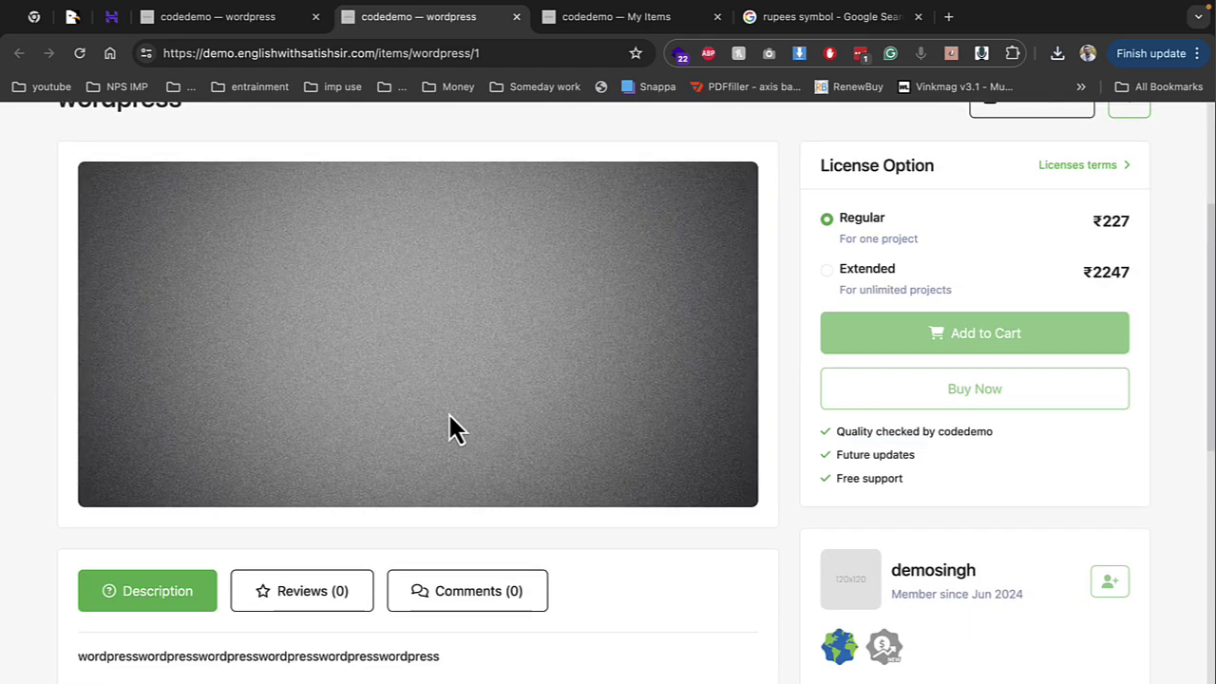
scroll(454, 427, "up", 1)
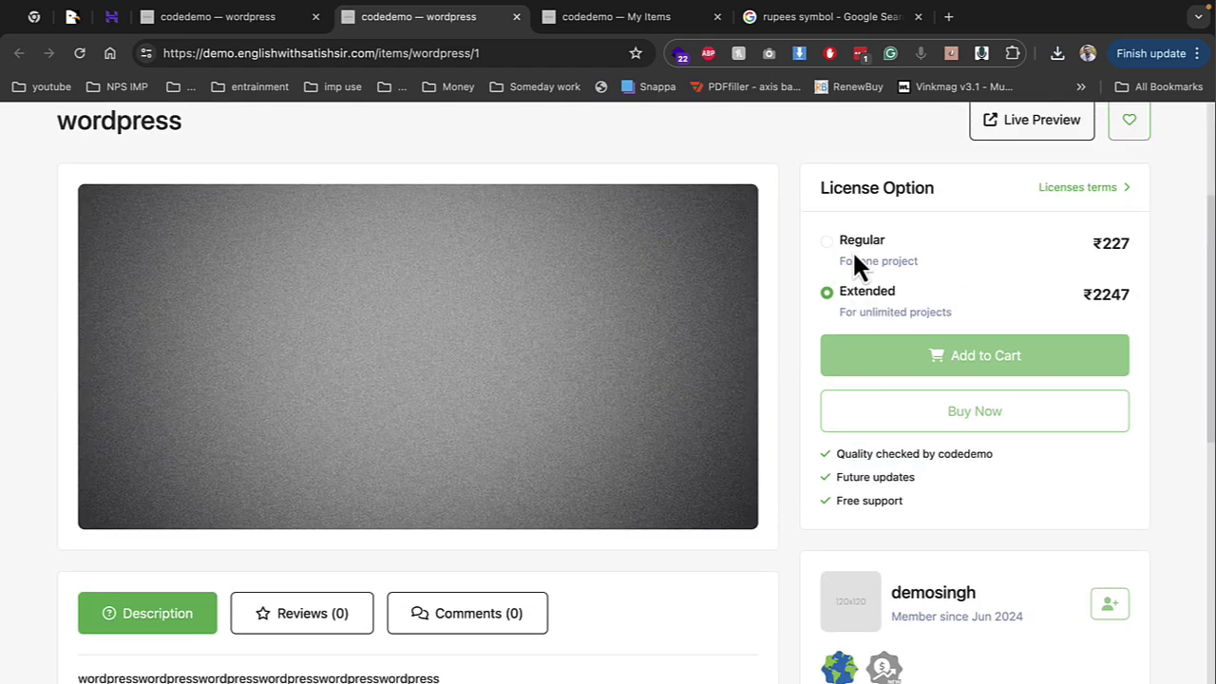
scroll(491, 561, "up", 5)
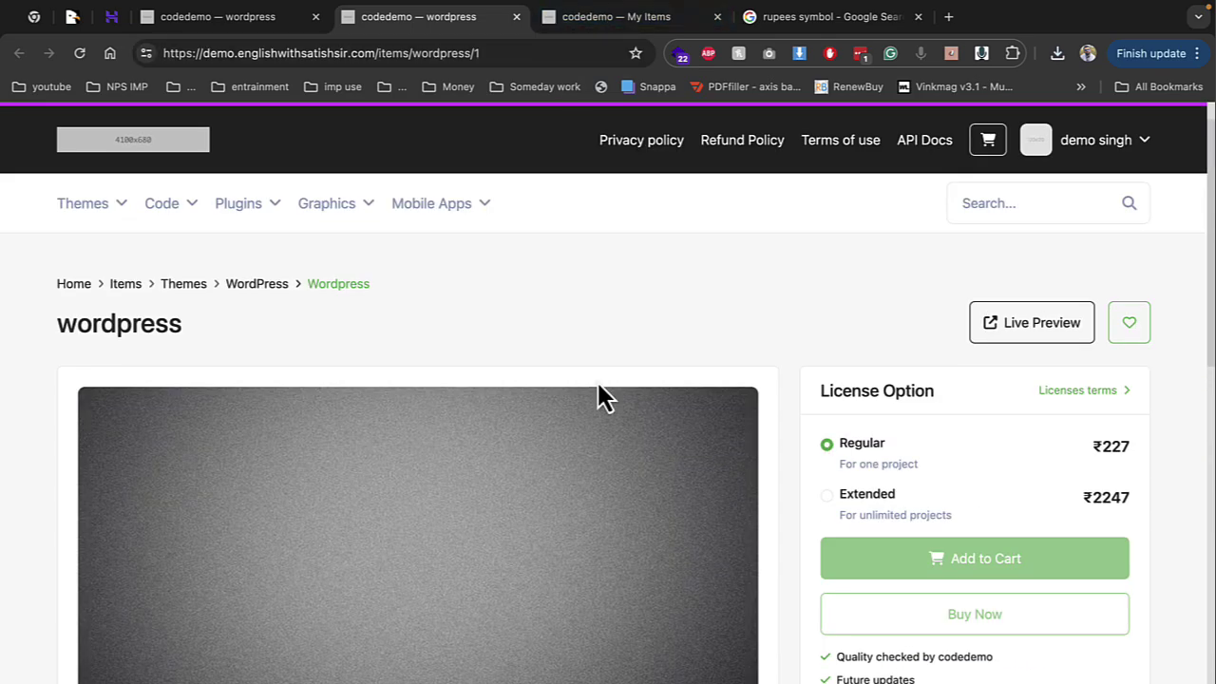
left_click(1020, 323)
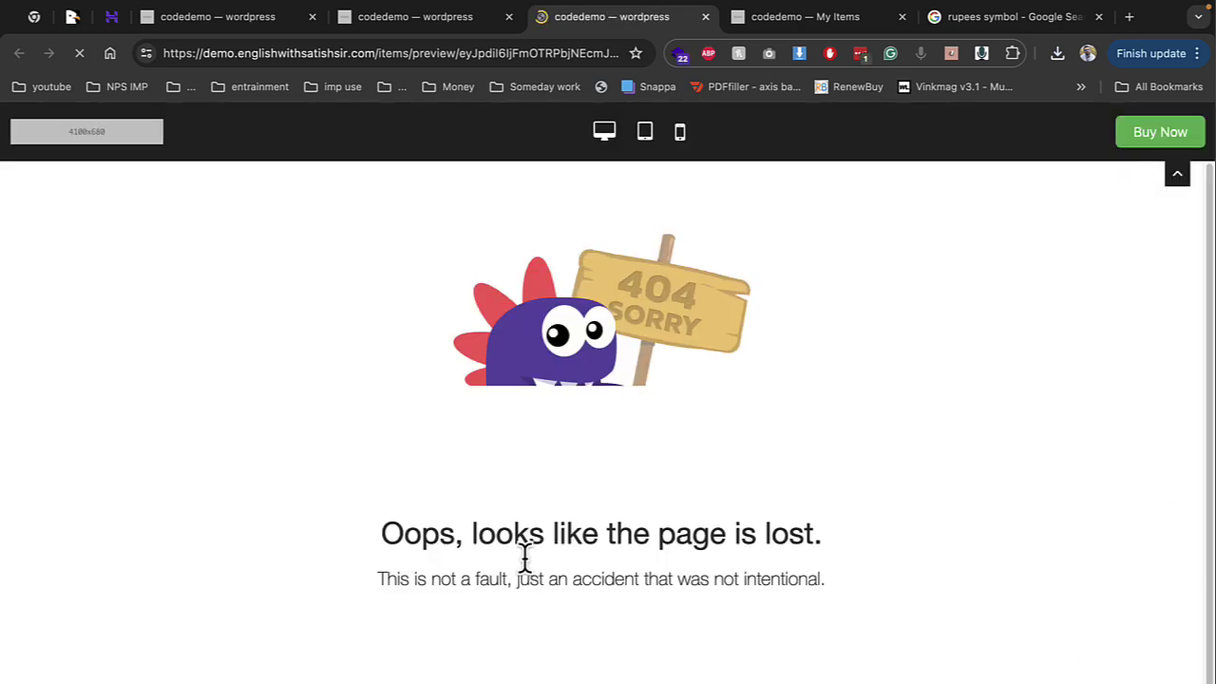
left_click(704, 18)
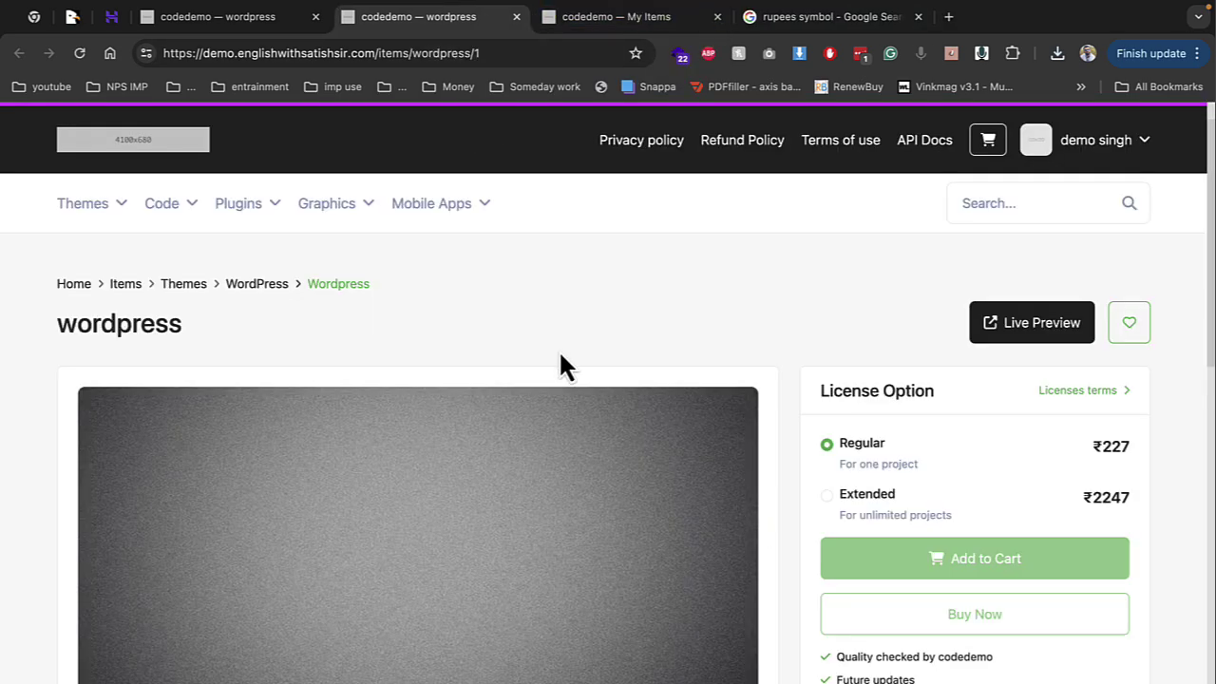